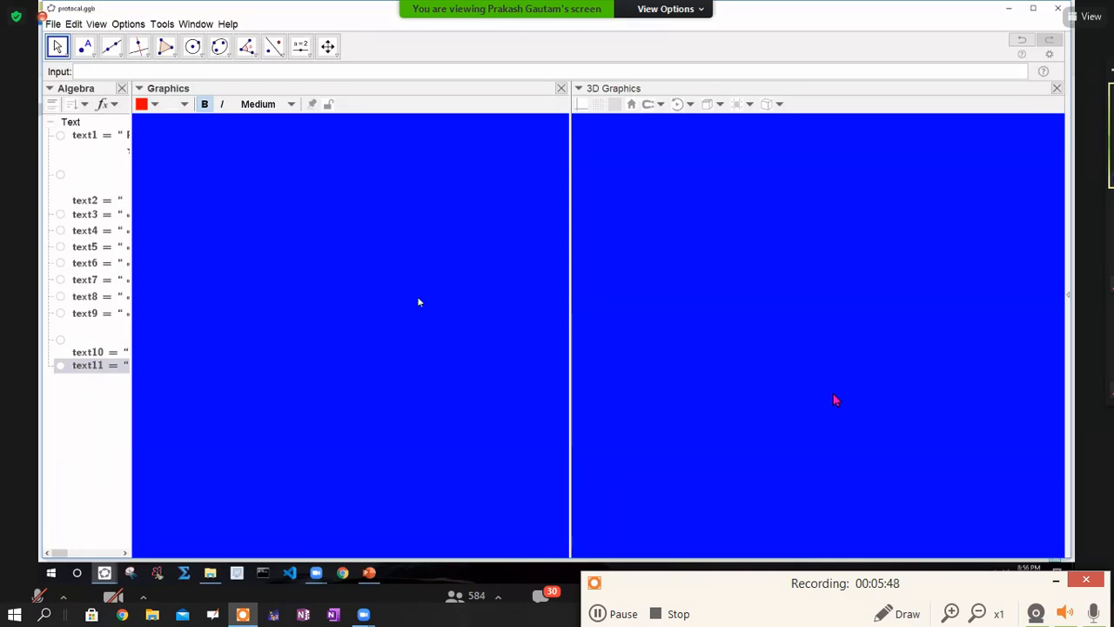
{"action": "left_click", "coordinate": [600, 613]}
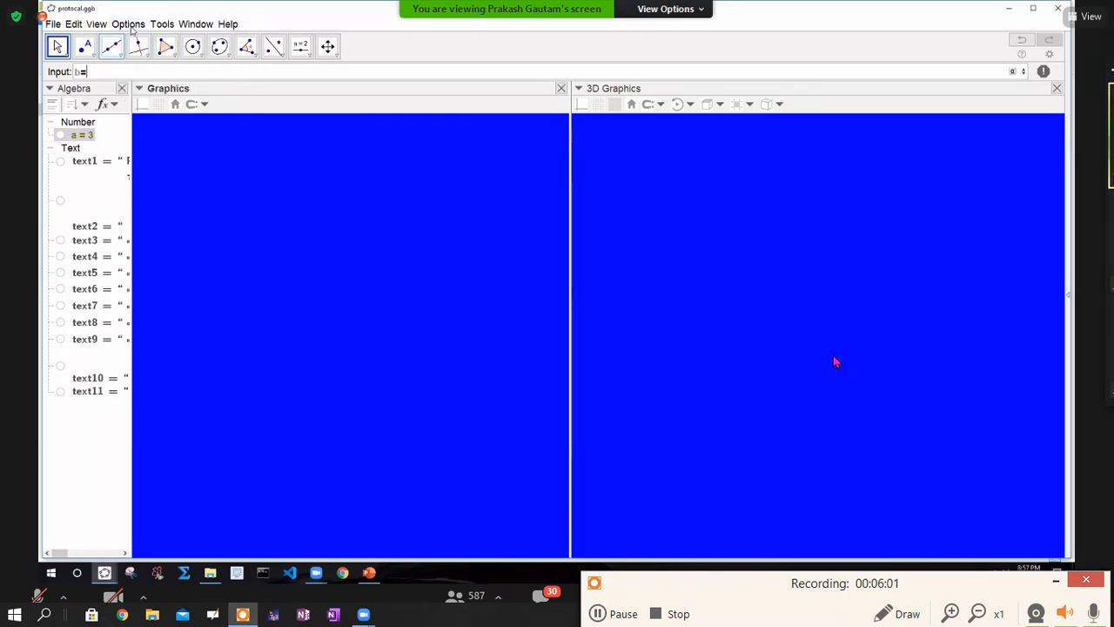
Step: Set the program's interface font to a larger size
{"action": "left_click", "coordinate": [129, 25]}
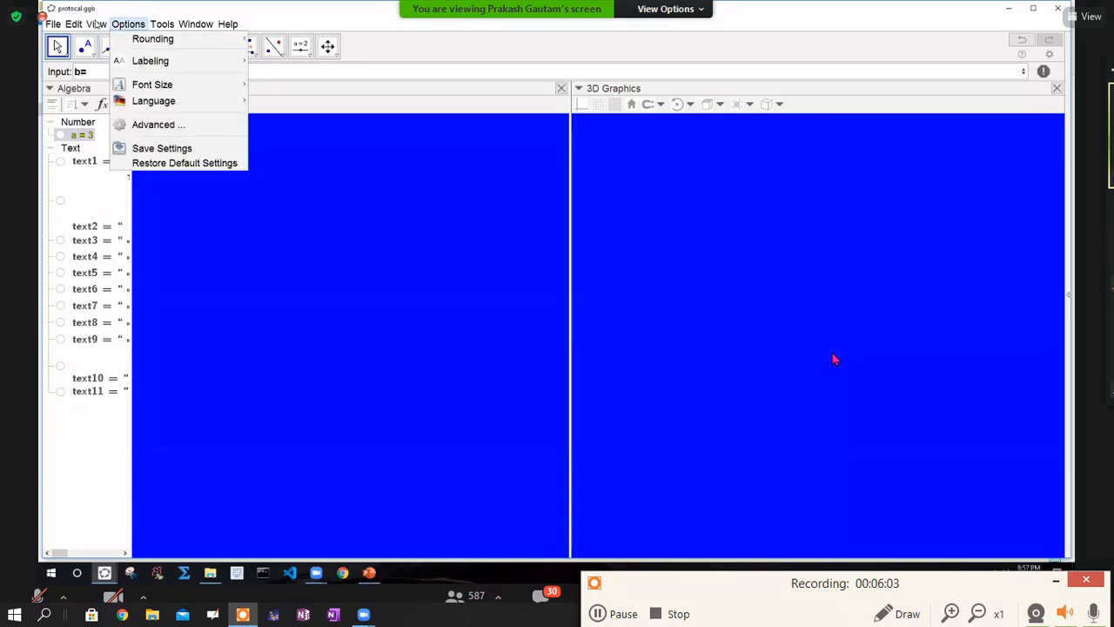
{"action": "mouse_move", "coordinate": [97, 25]}
{"action": "left_click", "coordinate": [175, 36]}
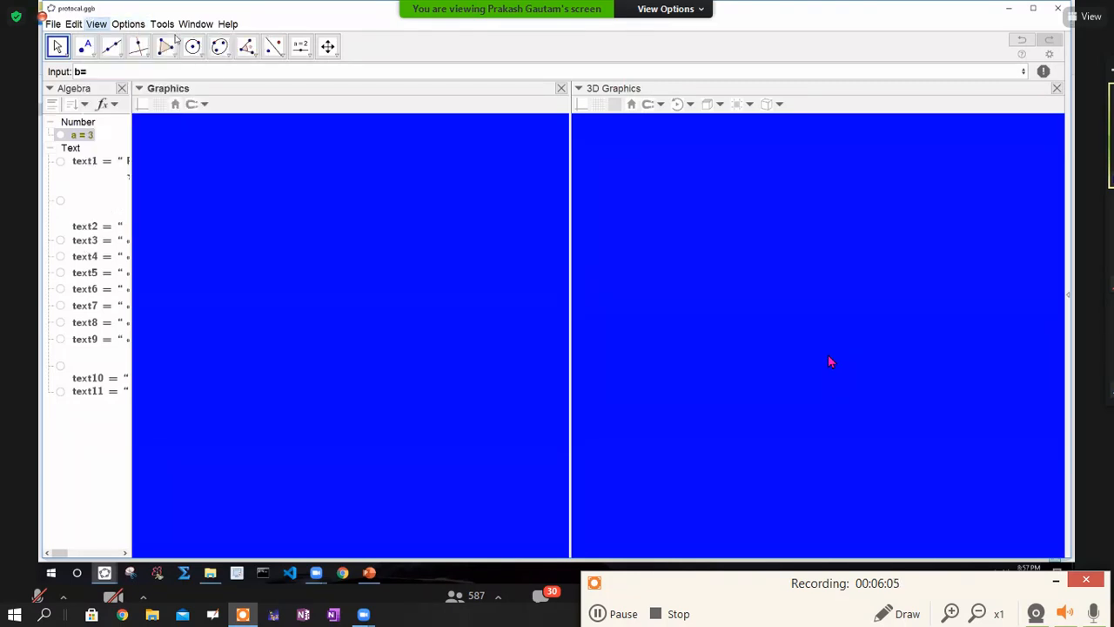
{"action": "left_click", "coordinate": [129, 24]}
{"action": "left_click", "coordinate": [129, 24]}
{"action": "left_click", "coordinate": [129, 24]}
{"action": "left_click", "coordinate": [129, 24]}
{"action": "left_click", "coordinate": [129, 25]}
{"action": "mouse_move", "coordinate": [208, 84]}
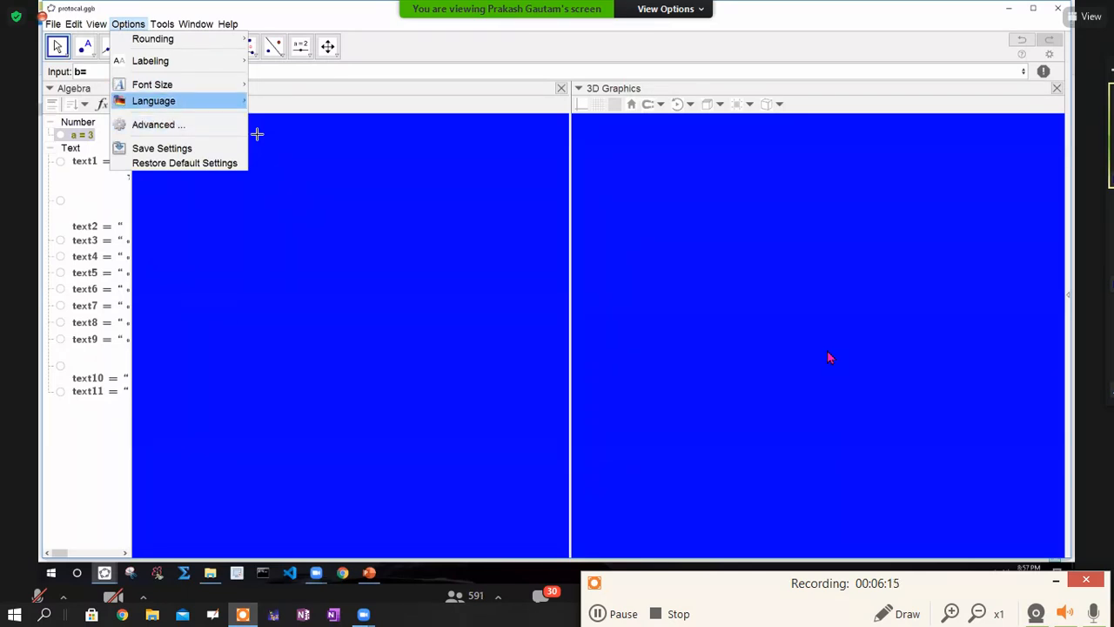
{"action": "left_click", "coordinate": [257, 133]}
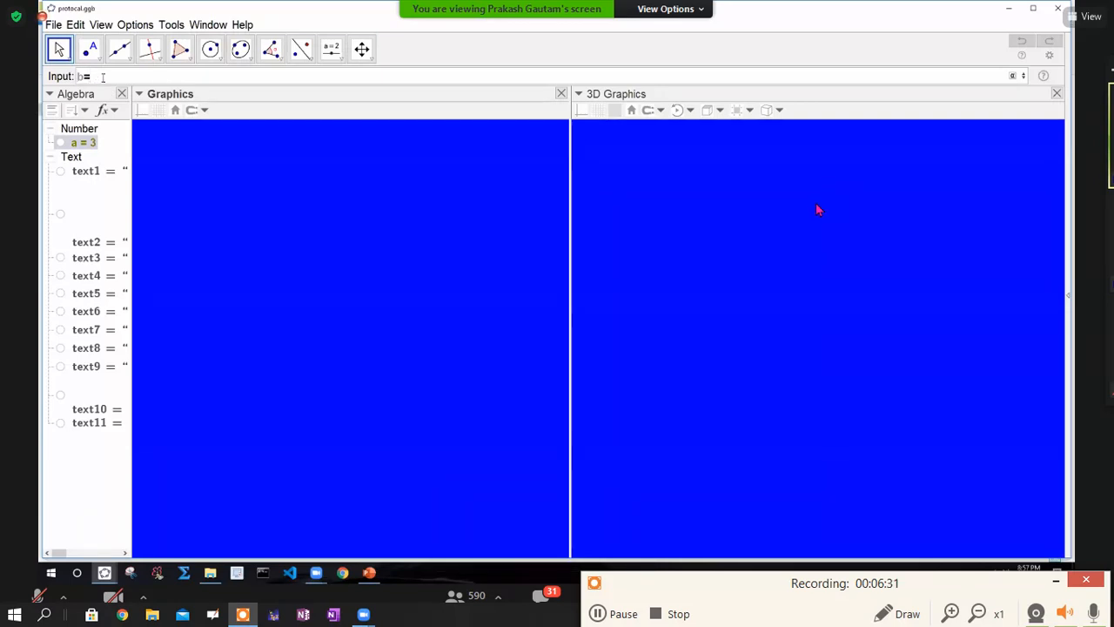
{"action": "left_click", "coordinate": [597, 614]}
{"action": "left_click", "coordinate": [596, 614]}
{"action": "left_click", "coordinate": [597, 614]}
{"action": "left_click", "coordinate": [597, 614]}
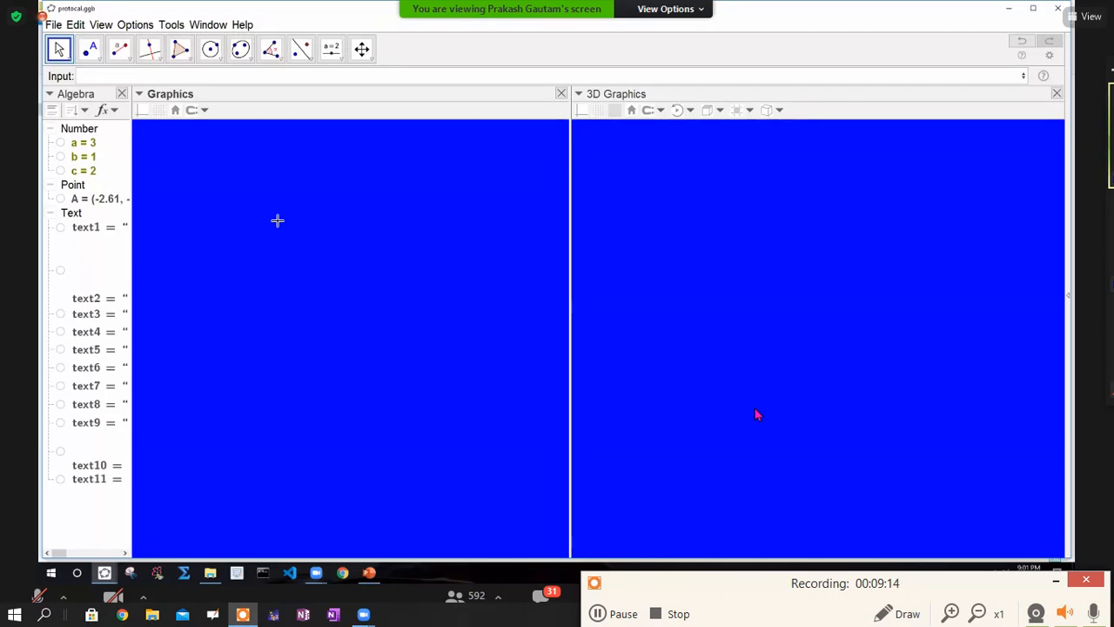
{"action": "left_click", "coordinate": [592, 607]}
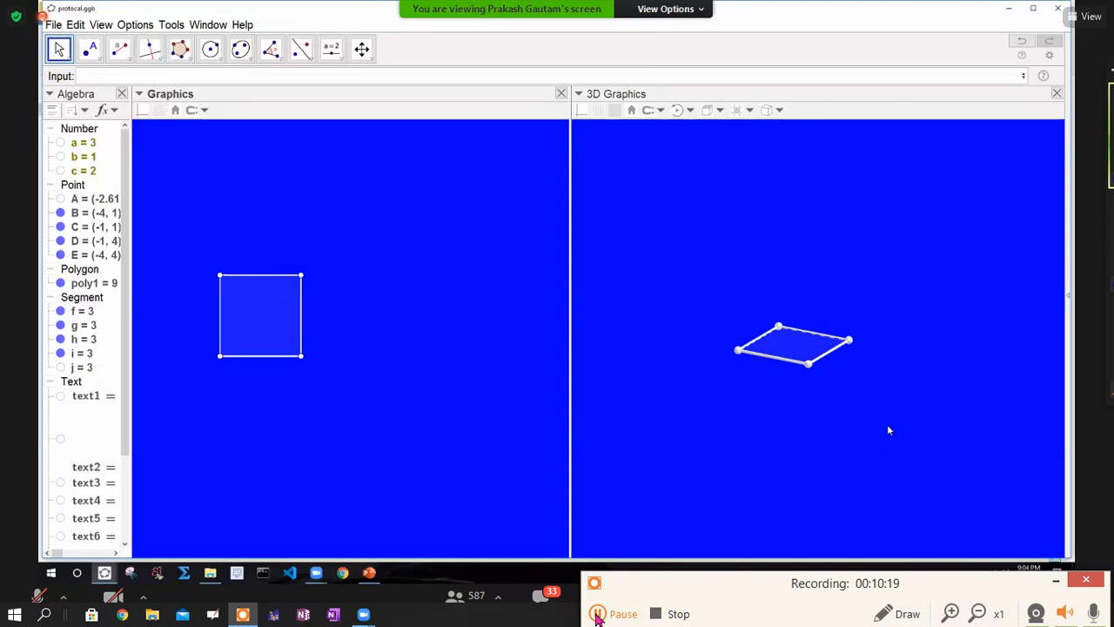
{"action": "left_click", "coordinate": [597, 614]}
{"action": "left_click", "coordinate": [607, 599]}
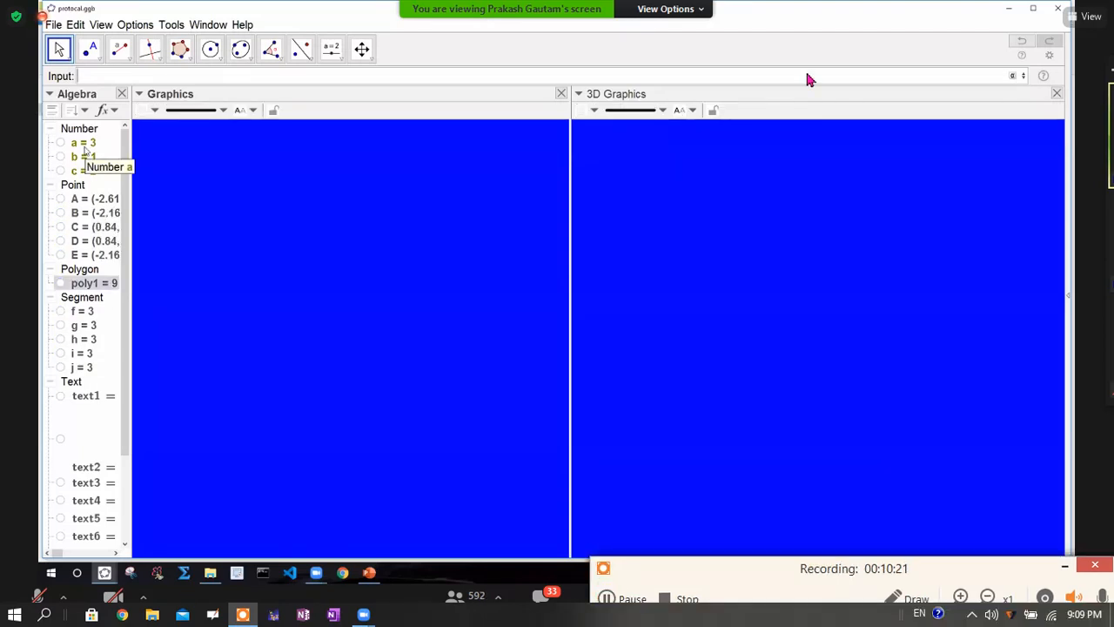
{"action": "left_click", "coordinate": [608, 599]}
{"action": "left_click", "coordinate": [607, 599]}
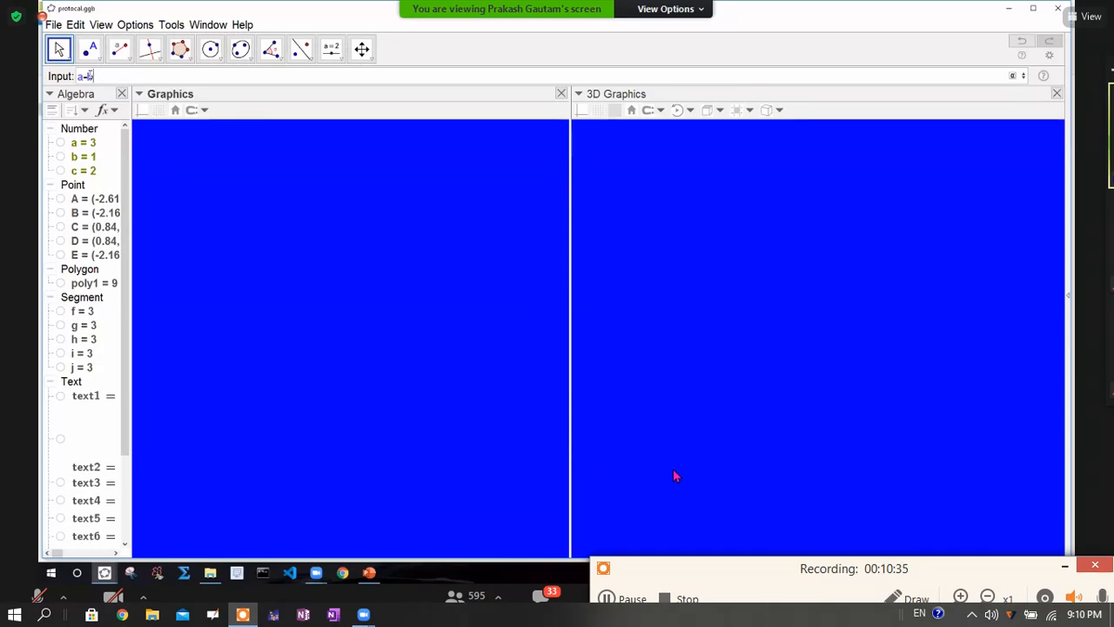
Step: Clear the expression a-b from the input bar
{"action": "key", "text": "BackSpace"}
{"action": "key", "text": "BackSpace"}
{"action": "key", "text": "BackSpace"}
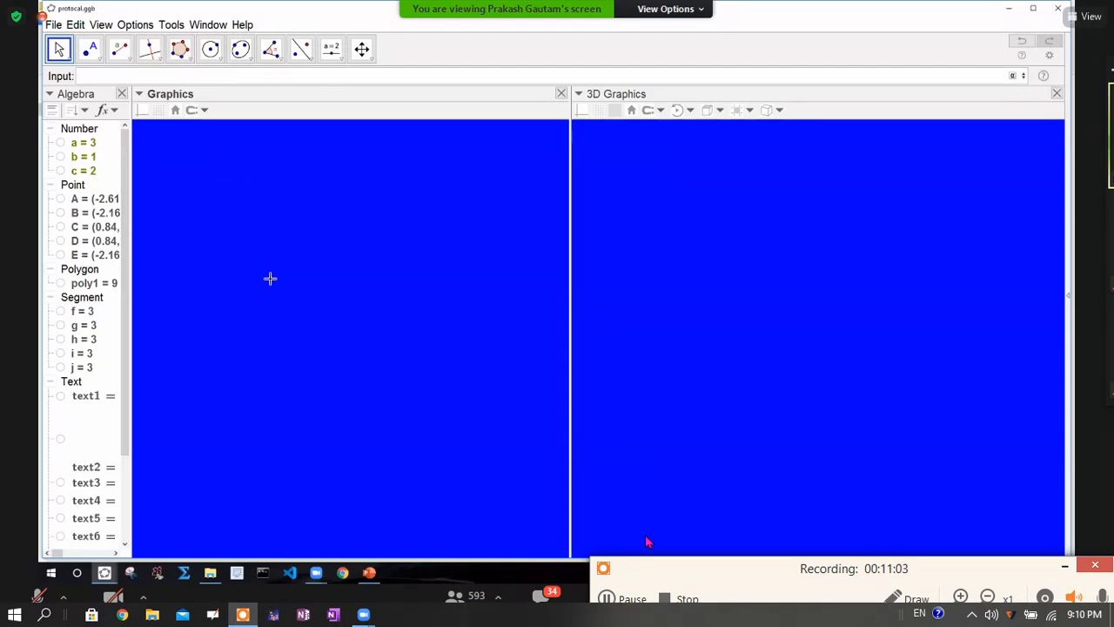
{"action": "left_click", "coordinate": [613, 600]}
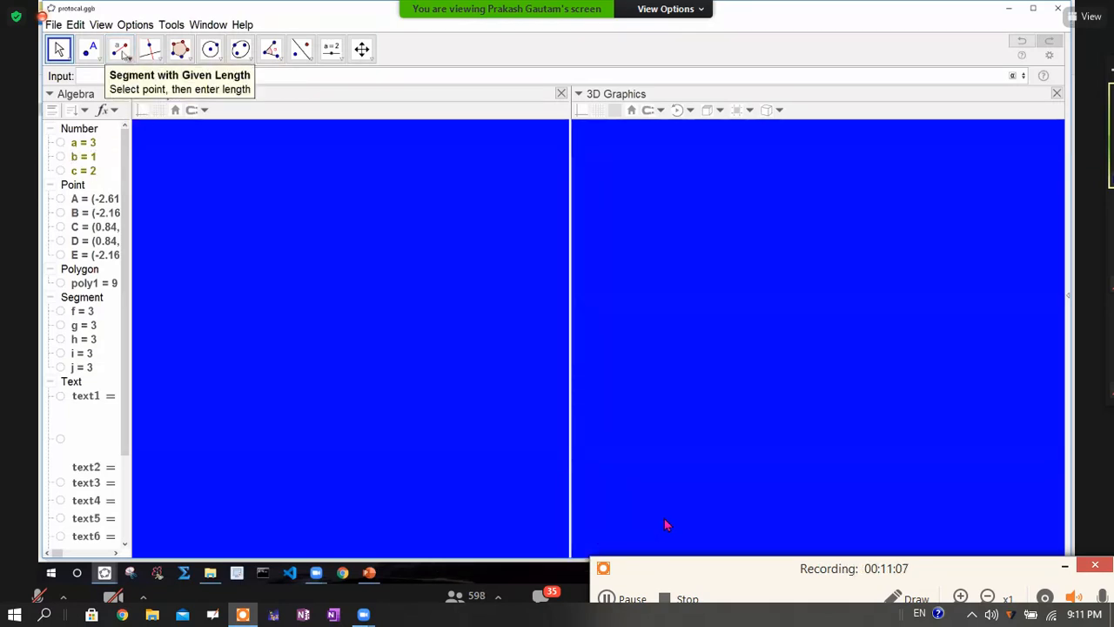
Step: Draw a segment with given length a from a new point in the lower left of the Graphics view and hide the segment, keeping its endpoints
{"action": "left_click", "coordinate": [121, 50]}
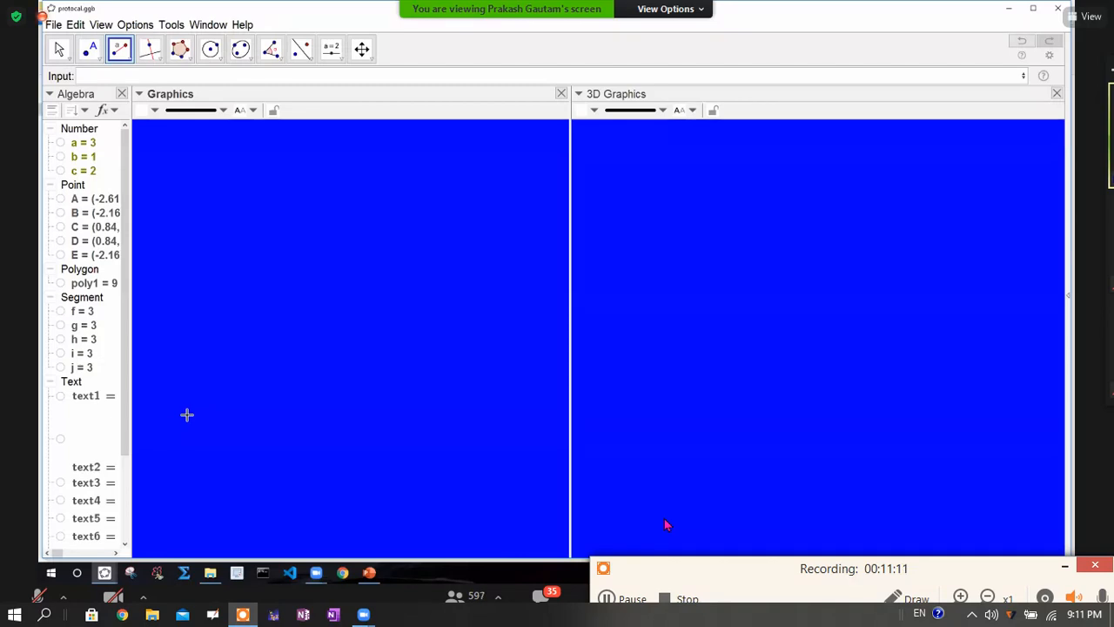
{"action": "left_click", "coordinate": [187, 416]}
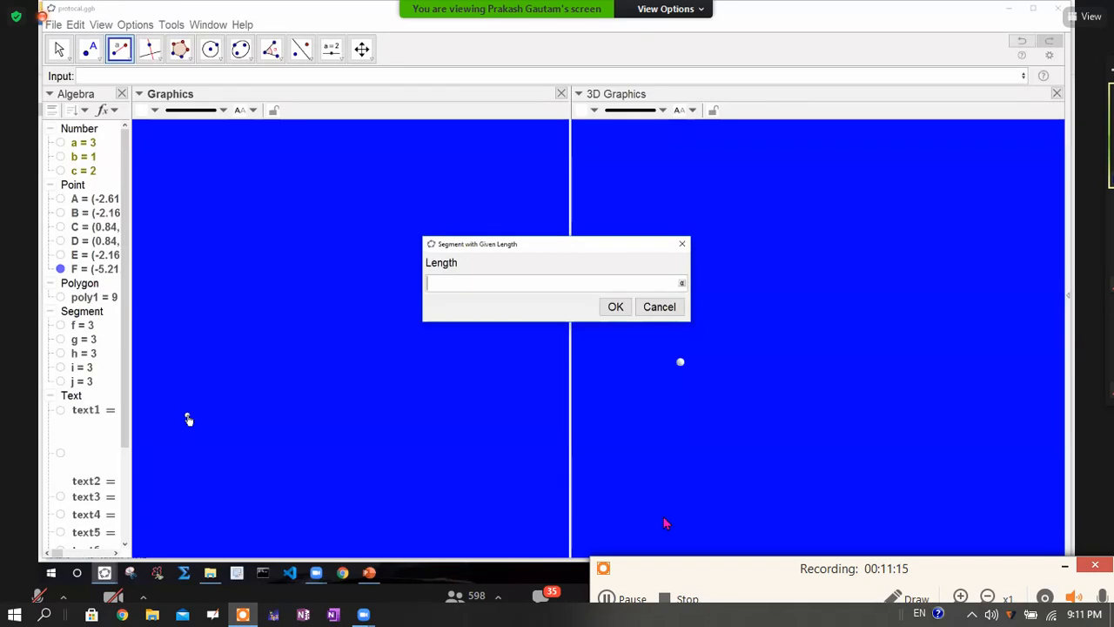
{"action": "type", "text": "a"}
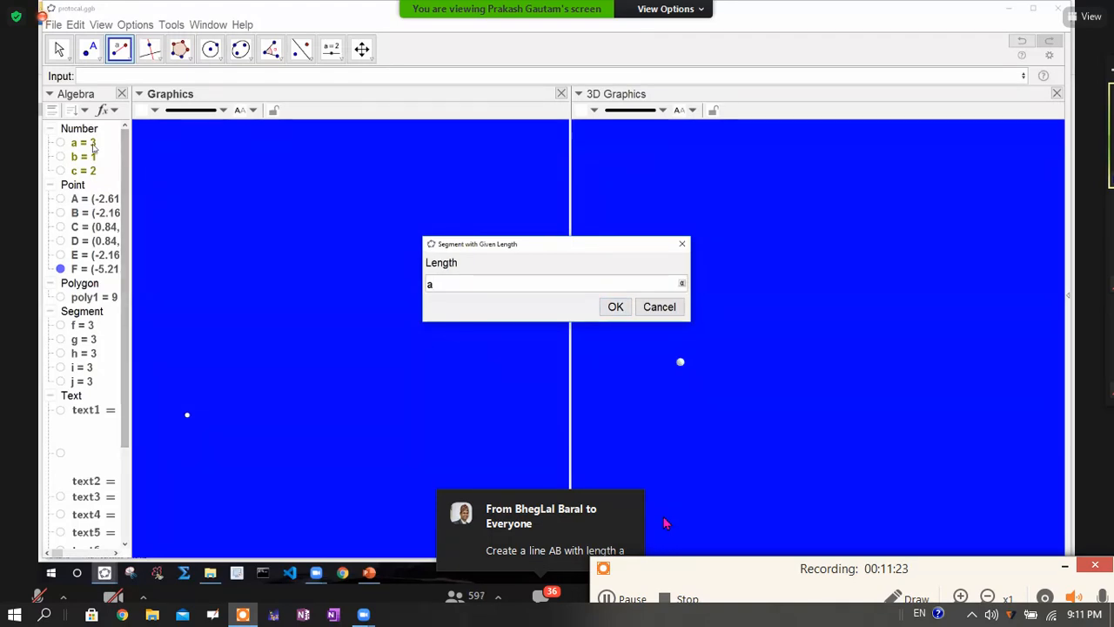
{"action": "left_click", "coordinate": [616, 307]}
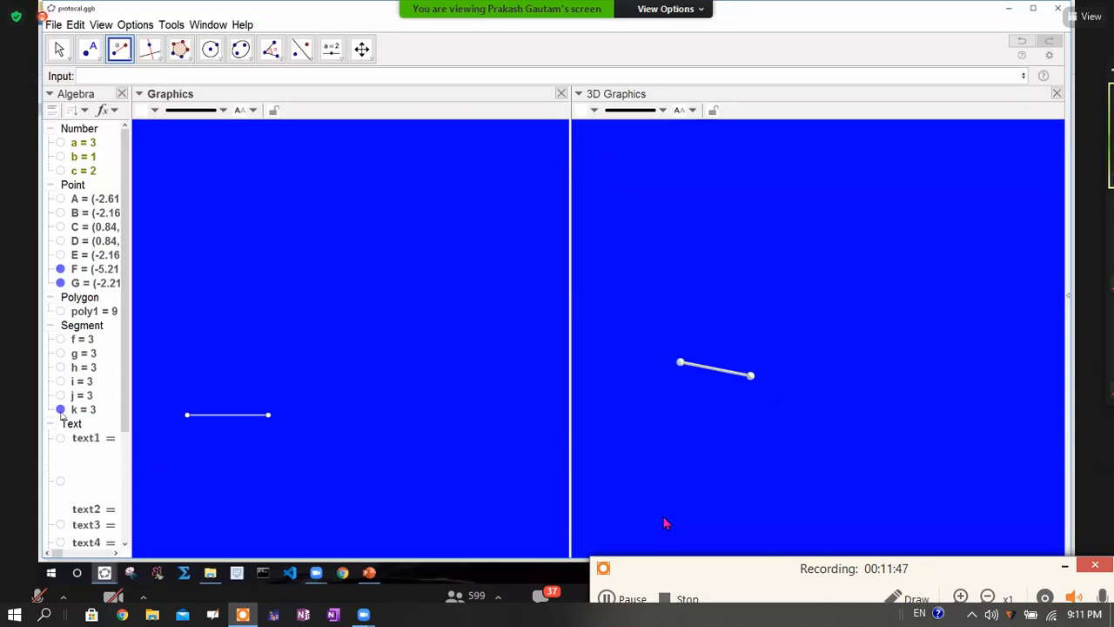
{"action": "left_click", "coordinate": [60, 409]}
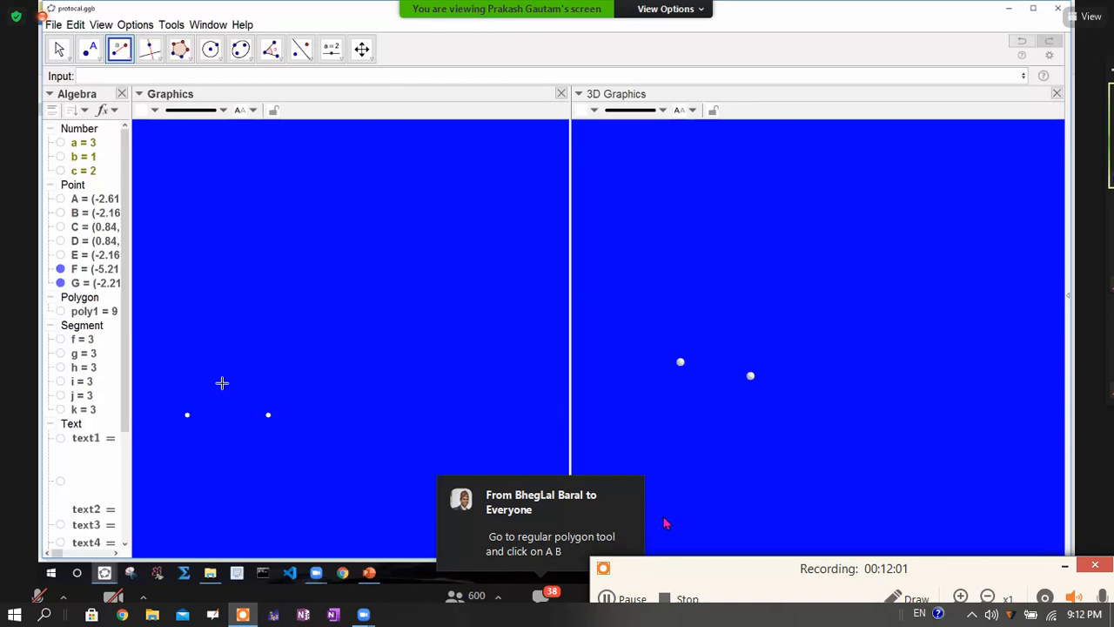
Step: Construct a regular polygon with 4 vertices on the two visible endpoints F and G
{"action": "left_click", "coordinate": [180, 48]}
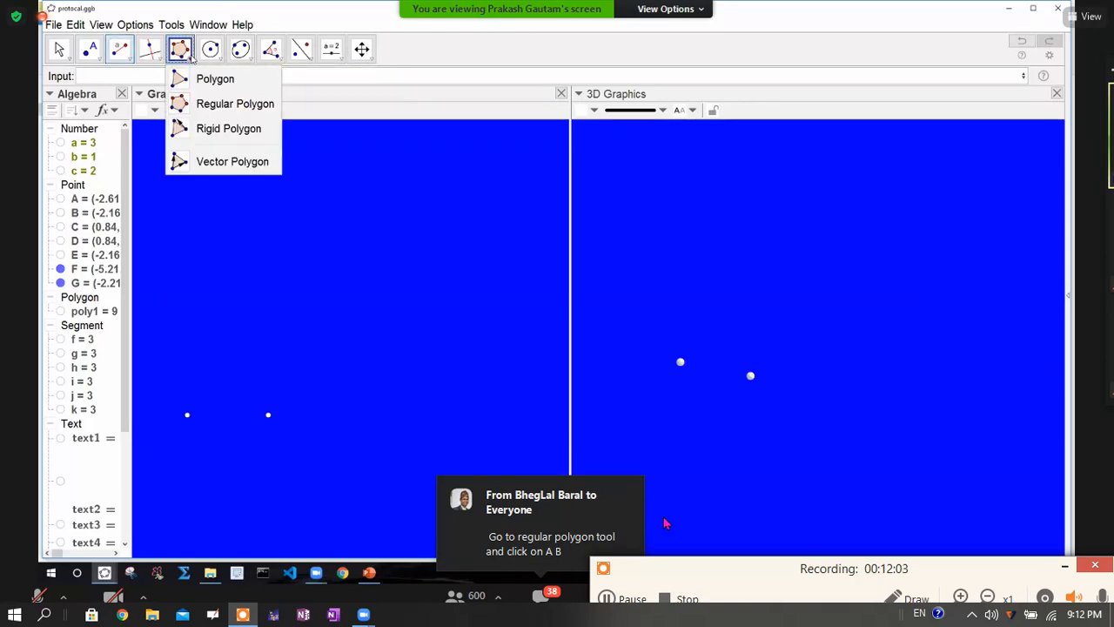
{"action": "left_click", "coordinate": [184, 104]}
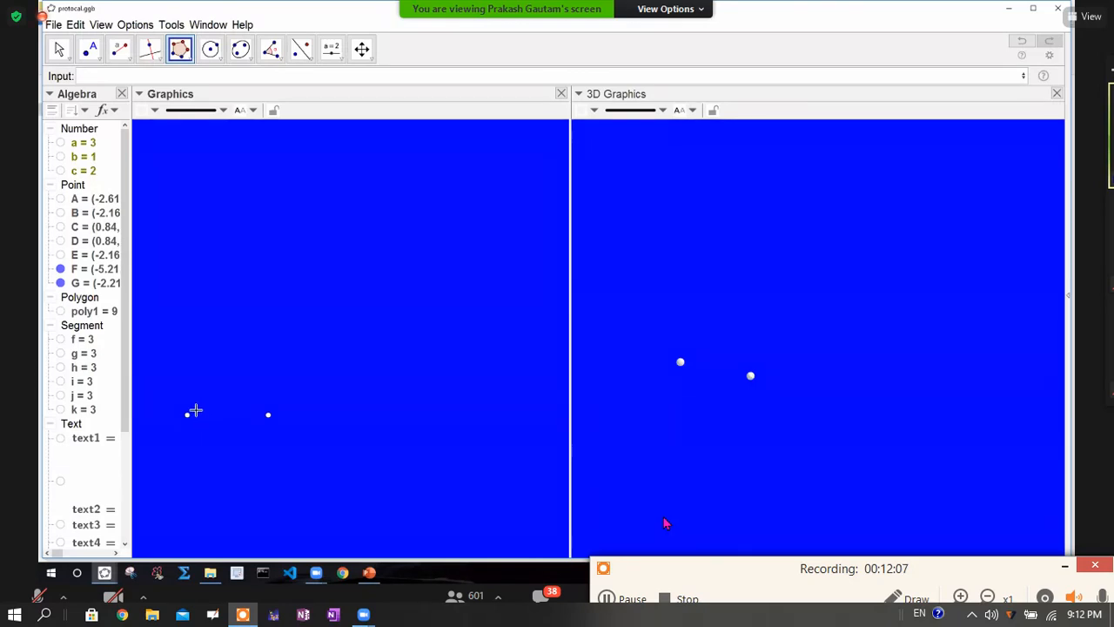
{"action": "left_click", "coordinate": [189, 418]}
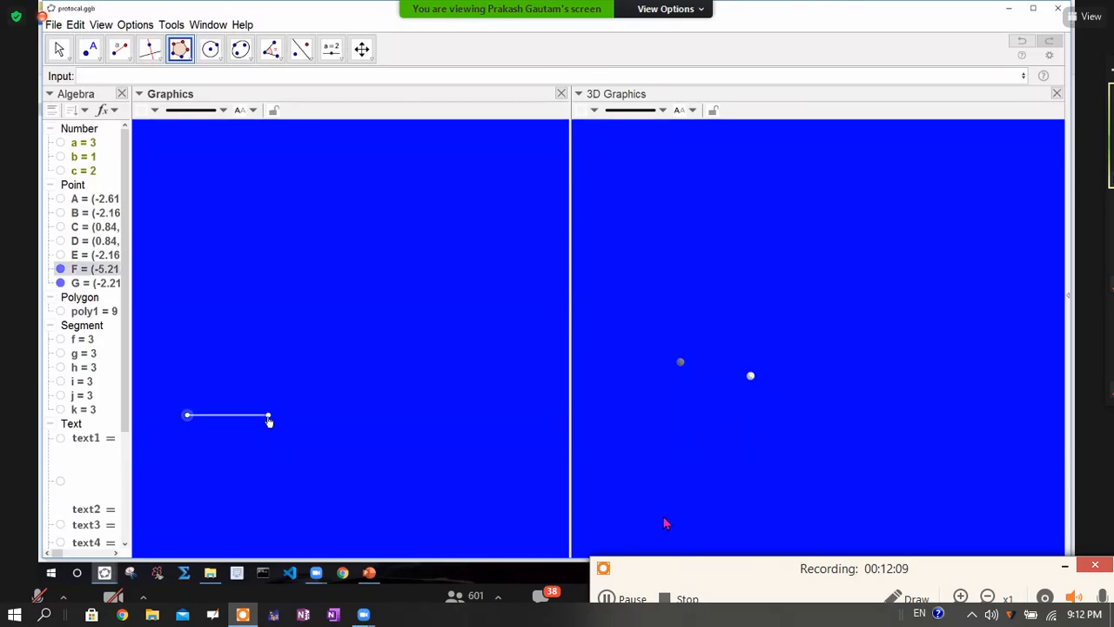
{"action": "left_click", "coordinate": [269, 418]}
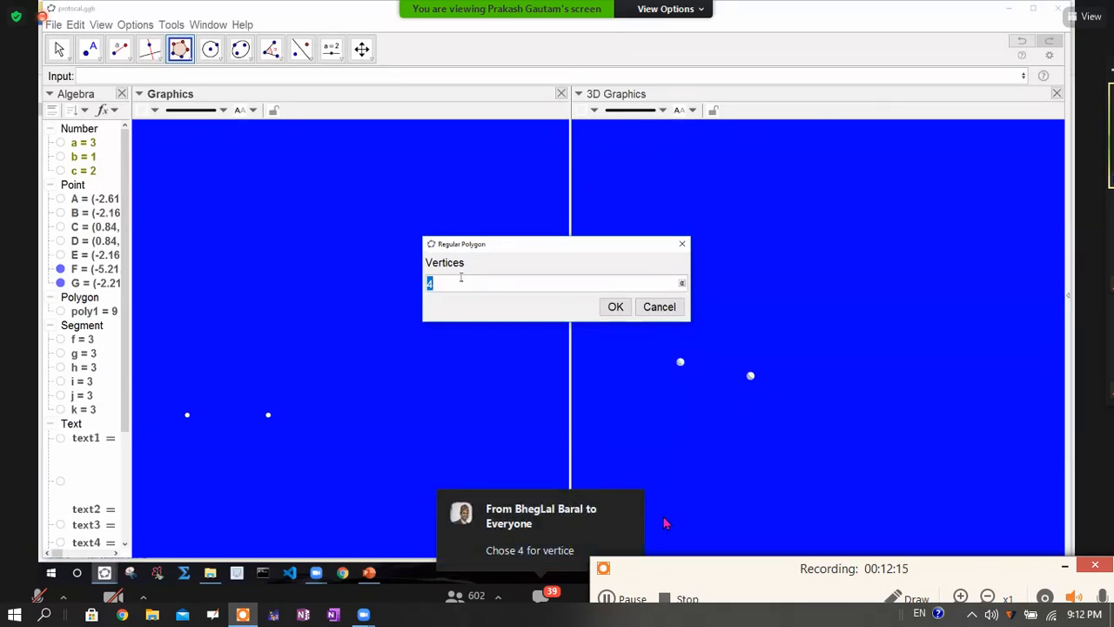
{"action": "left_click", "coordinate": [615, 306]}
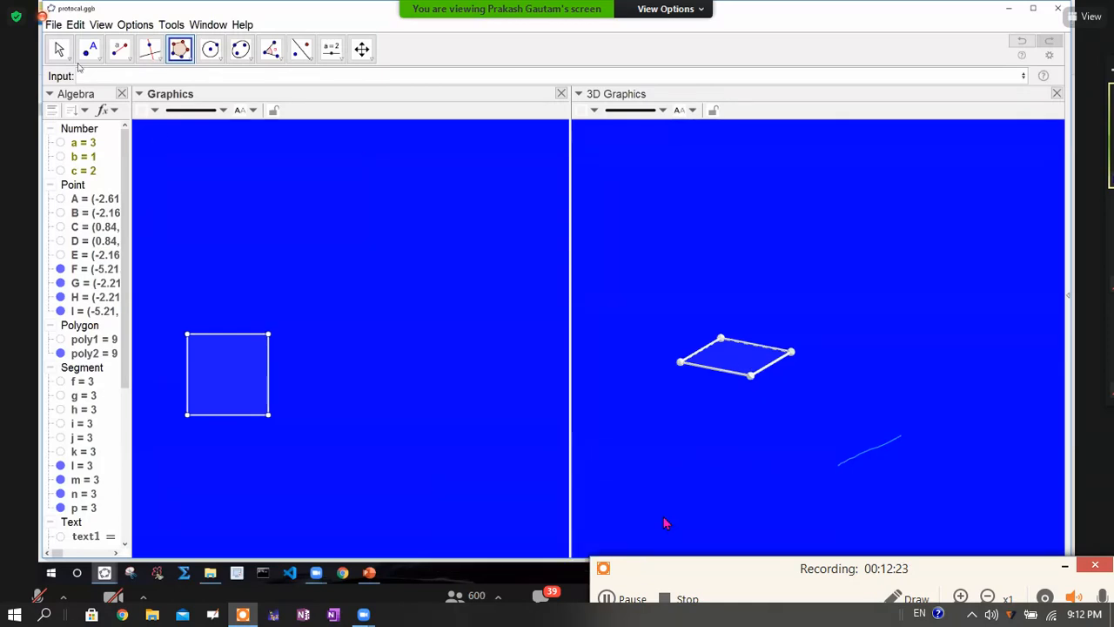
Step: Move the new square down and left in the Graphics view until its left corners lie at about x = -6.61, leaving it deselected
{"action": "left_click", "coordinate": [59, 49]}
{"action": "left_click_drag", "start_coordinate": [235, 372], "coordinate": [216, 413]}
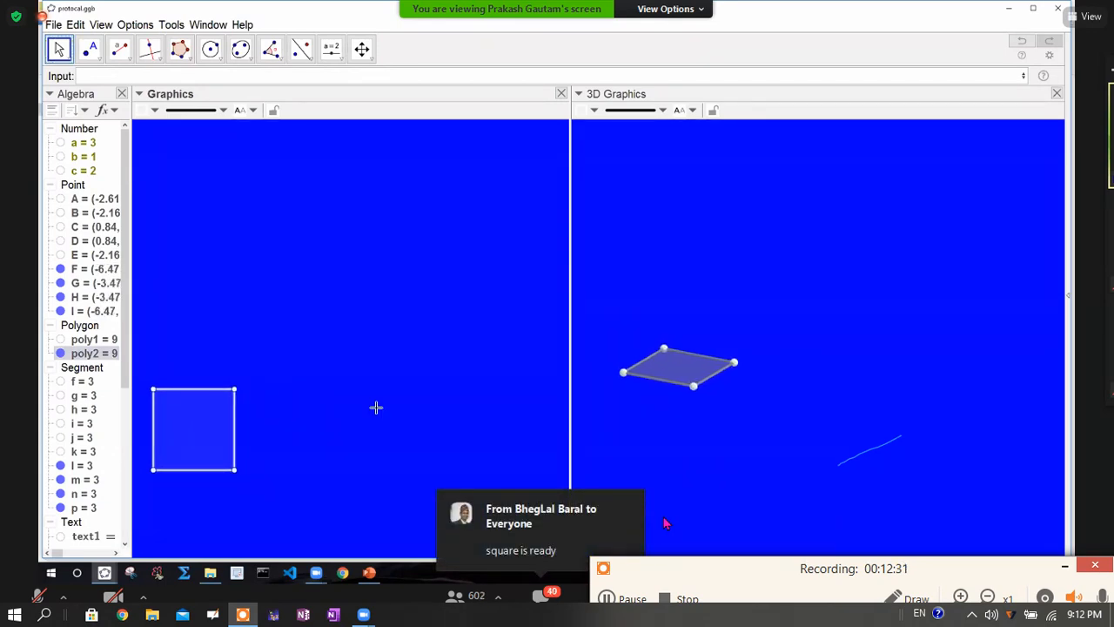
{"action": "left_click", "coordinate": [398, 355]}
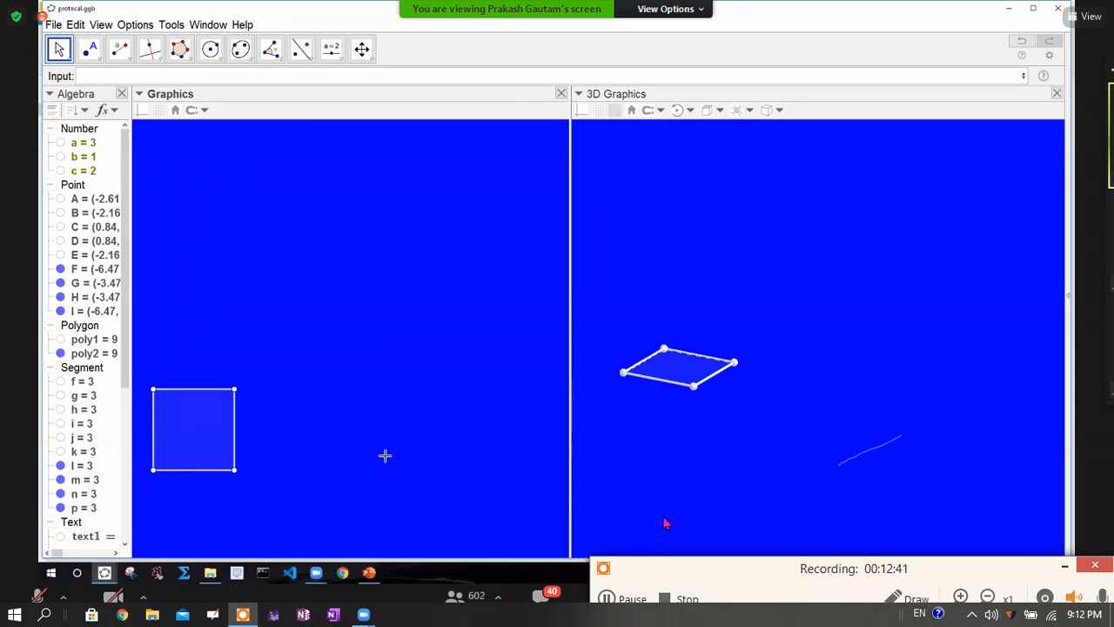
{"action": "mouse_move", "coordinate": [201, 426]}
{"action": "left_mouse_down"}
{"action": "mouse_move", "coordinate": [420, 321]}
{"action": "mouse_move", "coordinate": [206, 319]}
{"action": "mouse_move", "coordinate": [432, 356]}
{"action": "mouse_move", "coordinate": [257, 280]}
{"action": "mouse_move", "coordinate": [211, 403]}
{"action": "mouse_move", "coordinate": [189, 321]}
{"action": "mouse_move", "coordinate": [398, 264]}
{"action": "mouse_move", "coordinate": [265, 289]}
{"action": "mouse_move", "coordinate": [284, 325]}
{"action": "mouse_move", "coordinate": [226, 403]}
{"action": "mouse_move", "coordinate": [204, 469]}
{"action": "mouse_move", "coordinate": [226, 438]}
{"action": "mouse_move", "coordinate": [207, 435]}
{"action": "left_mouse_up"}
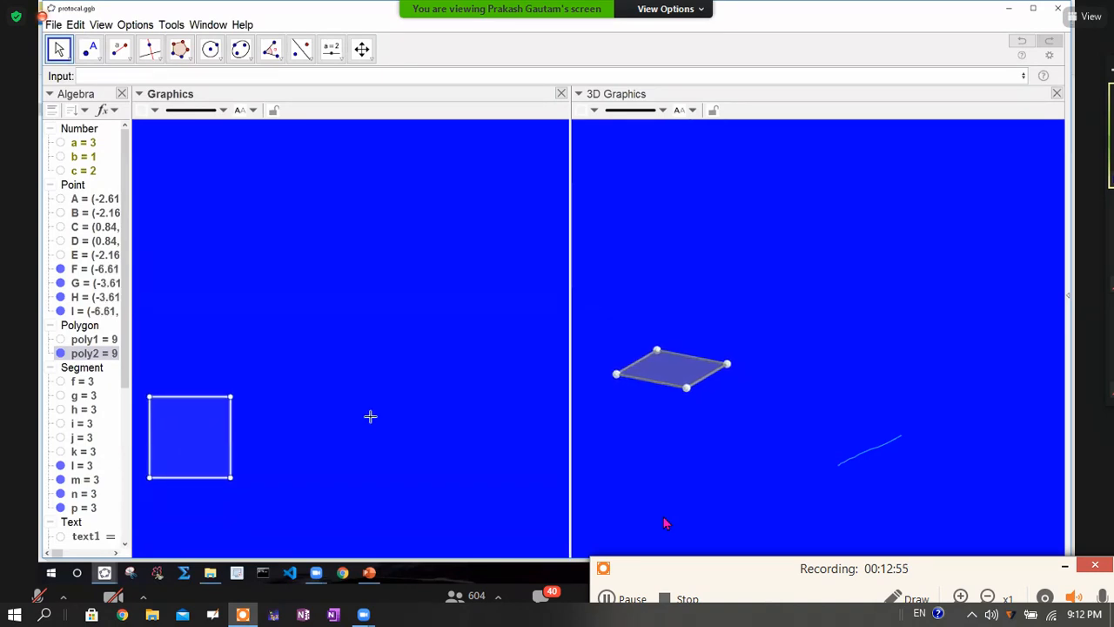
{"action": "left_click", "coordinate": [359, 357]}
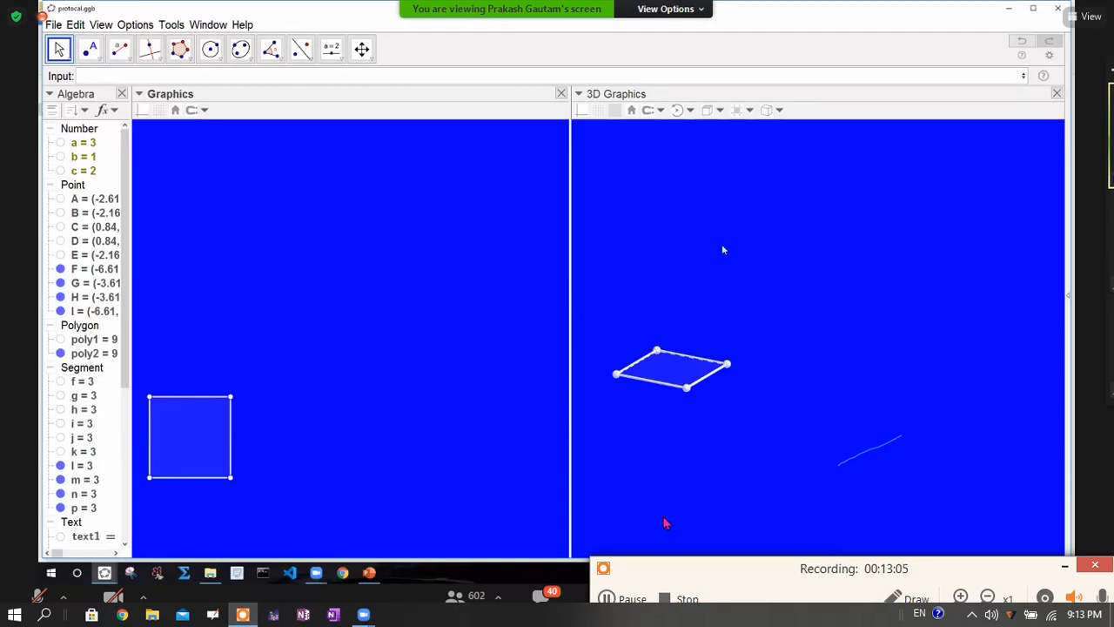
Step: Make the 3D Graphics view active and choose the Extrude to Prism tool
{"action": "left_click", "coordinate": [746, 412]}
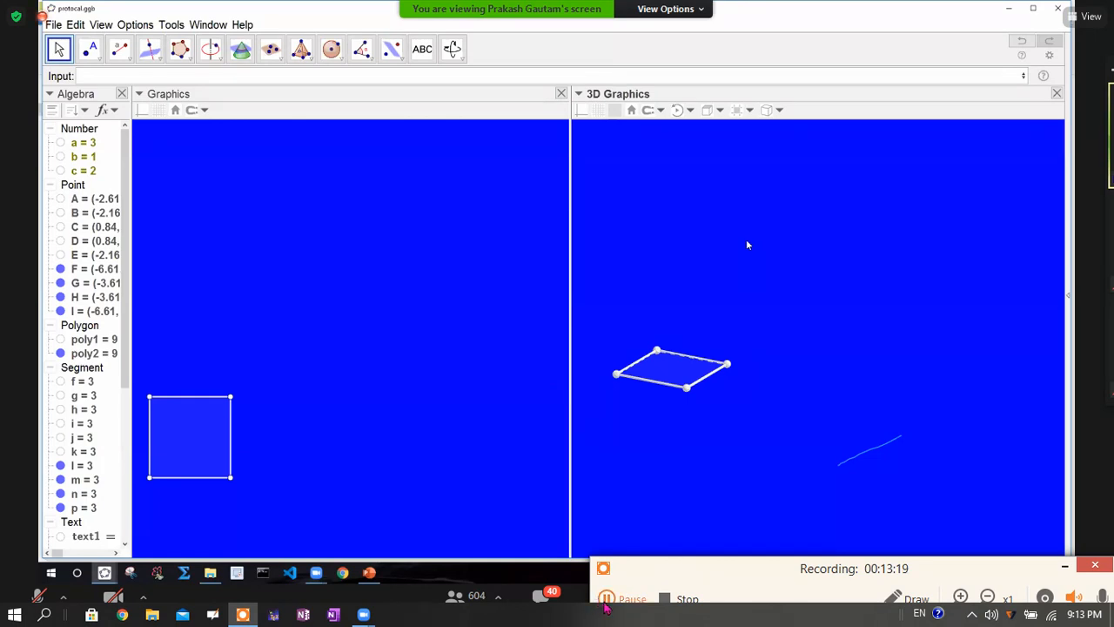
{"action": "left_click", "coordinate": [606, 600]}
{"action": "left_click", "coordinate": [606, 600]}
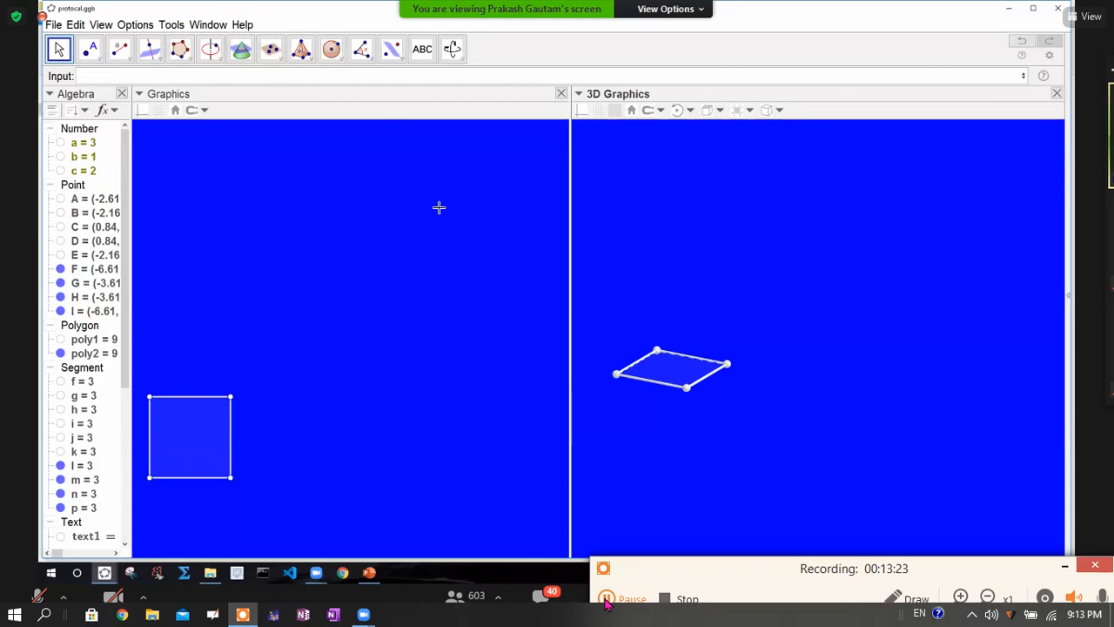
{"action": "left_click", "coordinate": [312, 59]}
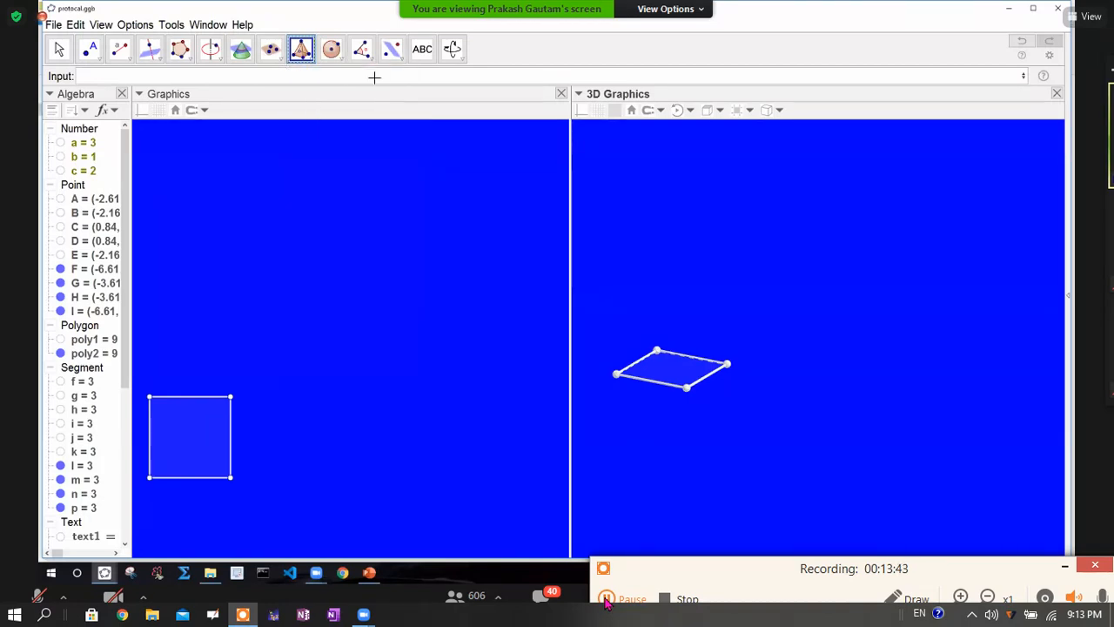
{"action": "left_click", "coordinate": [399, 59]}
{"action": "left_click", "coordinate": [311, 57]}
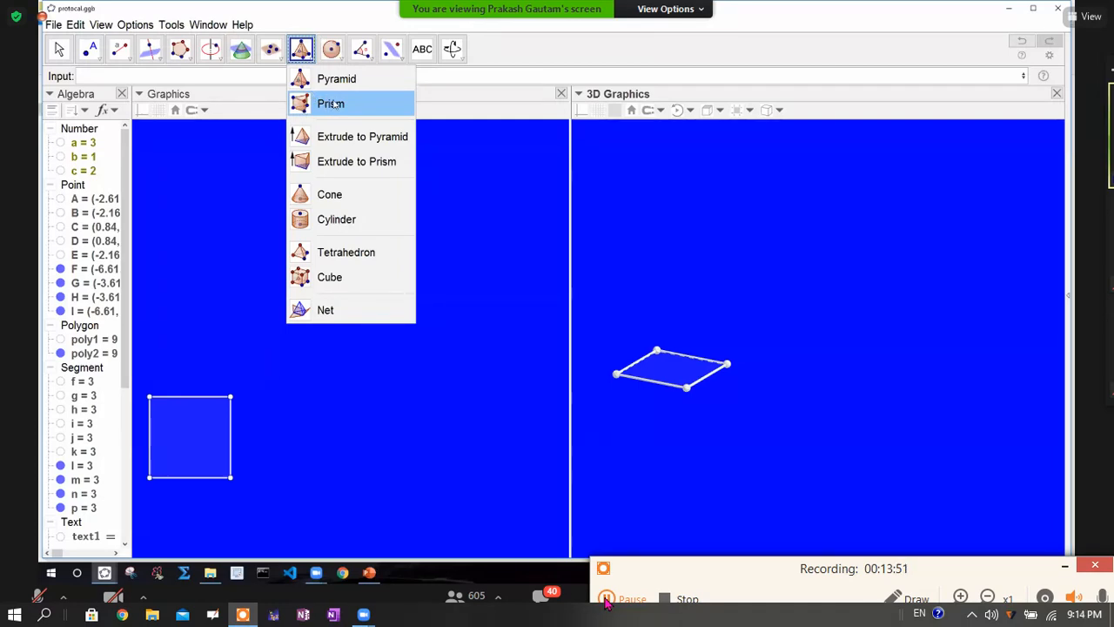
{"action": "left_click", "coordinate": [329, 168]}
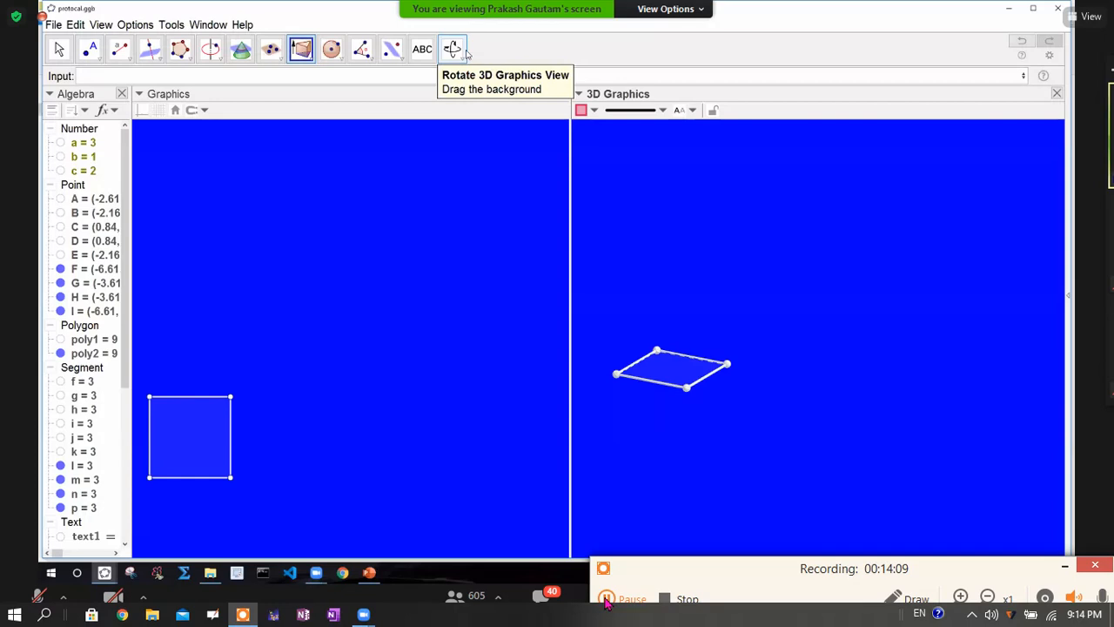
{"action": "left_click", "coordinate": [311, 60]}
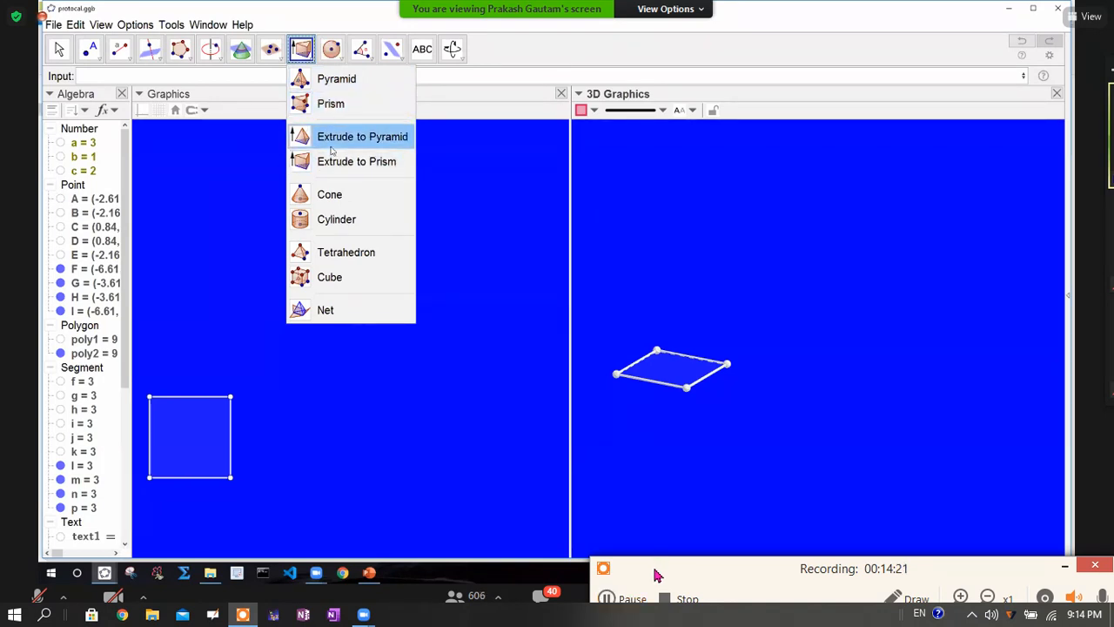
{"action": "left_click", "coordinate": [606, 599]}
{"action": "left_click", "coordinate": [606, 599]}
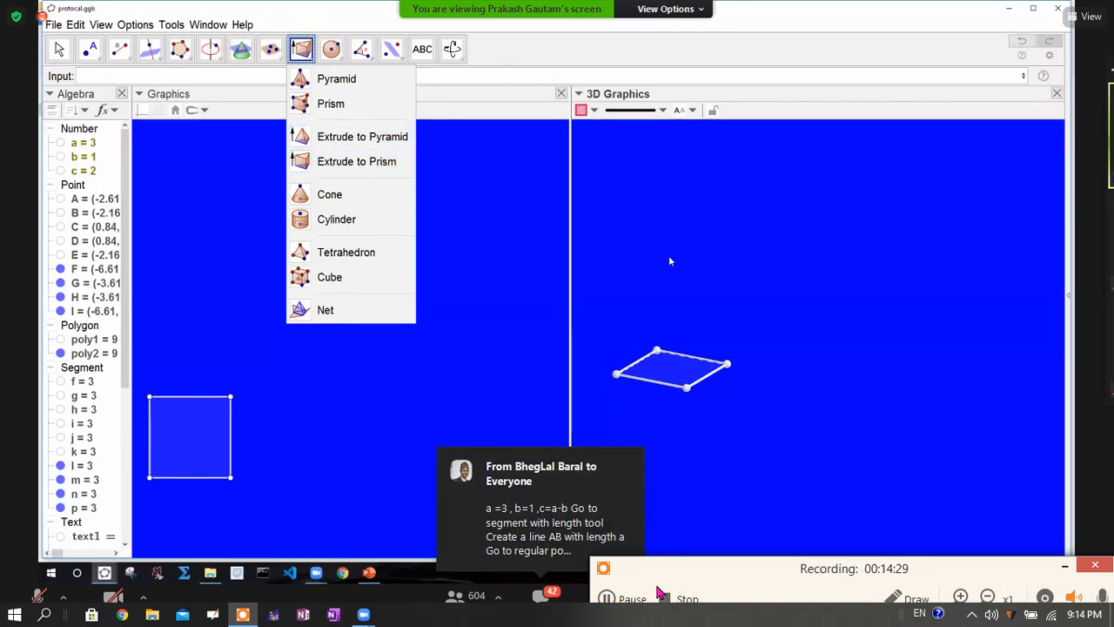
{"action": "left_click", "coordinate": [669, 260]}
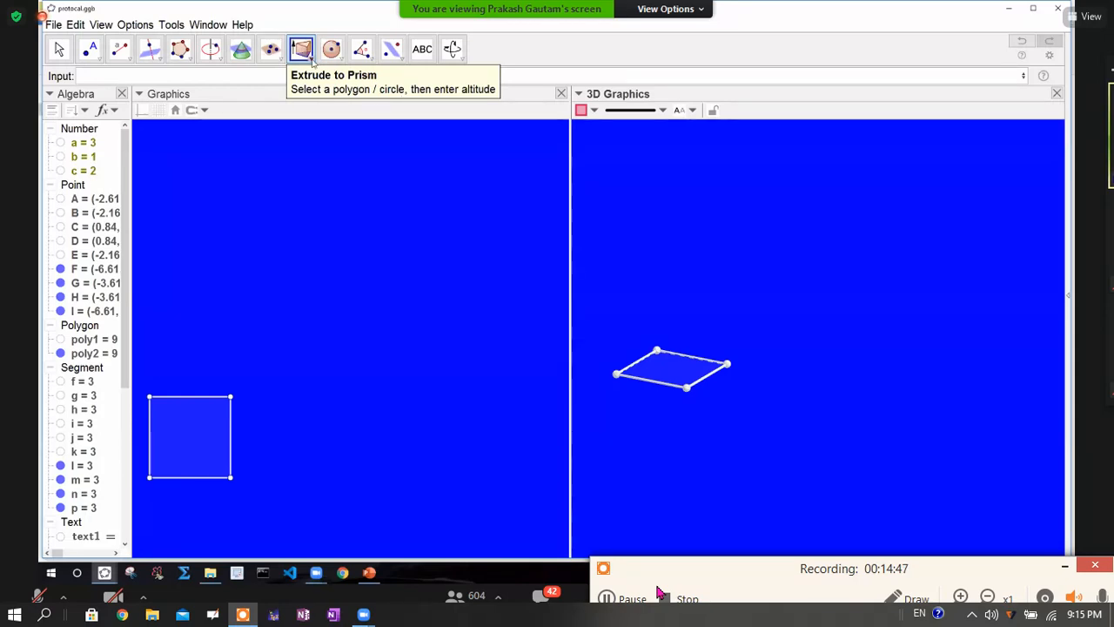
{"action": "left_click", "coordinate": [614, 599]}
{"action": "left_click", "coordinate": [612, 603]}
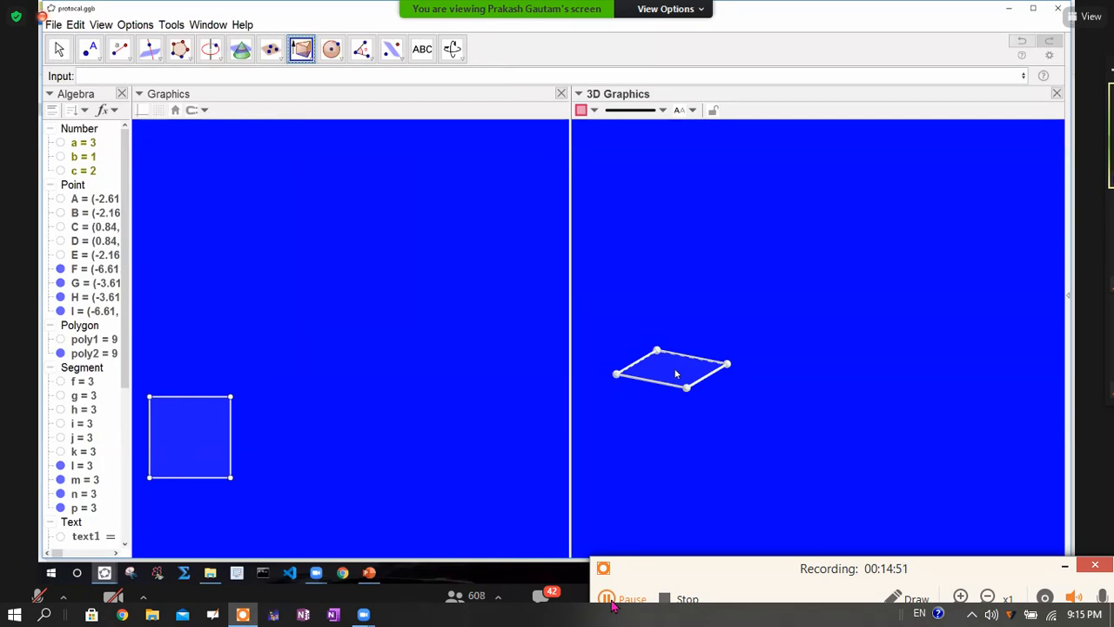
Step: Extrude the visible square into a prism with altitude a
{"action": "left_click", "coordinate": [677, 374]}
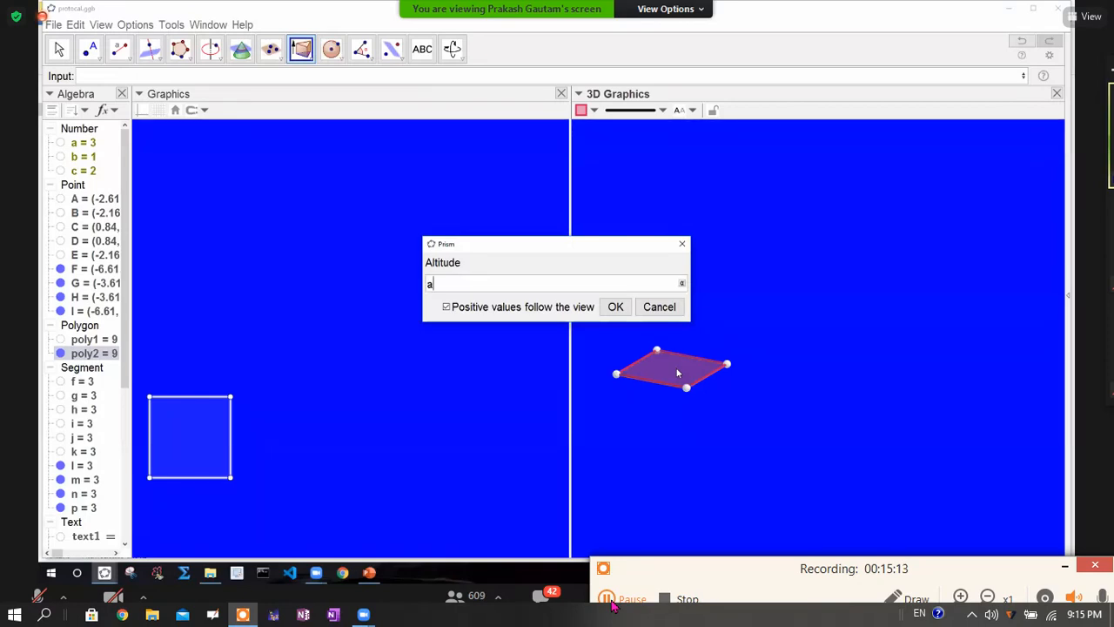
{"action": "left_click", "coordinate": [612, 306]}
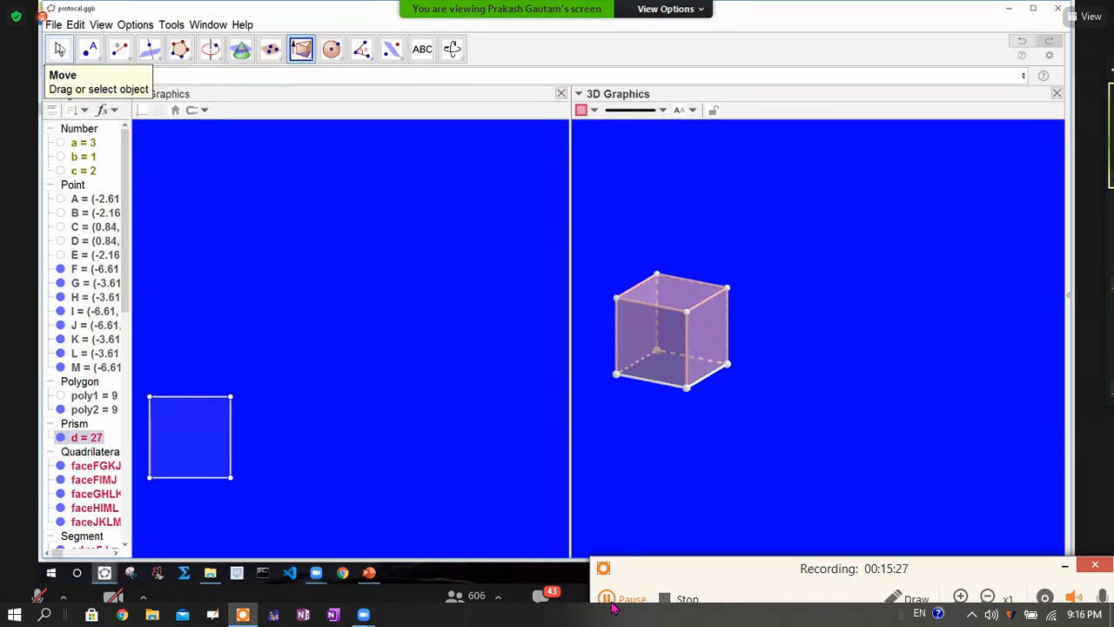
Step: With the Move tool, reposition the square in the Graphics view until its left corners lie at about x = -7.01, leaving it deselected
{"action": "left_click", "coordinate": [59, 50]}
{"action": "left_click", "coordinate": [300, 205]}
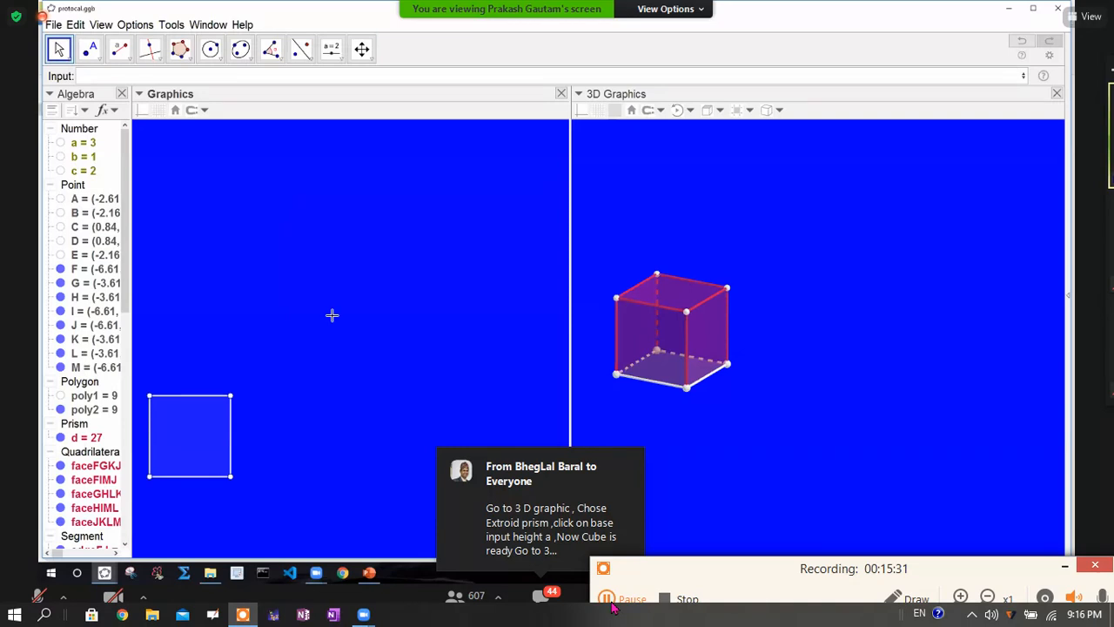
{"action": "mouse_move", "coordinate": [181, 455]}
{"action": "left_mouse_down"}
{"action": "mouse_move", "coordinate": [421, 373]}
{"action": "mouse_move", "coordinate": [194, 415]}
{"action": "mouse_move", "coordinate": [376, 413]}
{"action": "mouse_move", "coordinate": [258, 385]}
{"action": "mouse_move", "coordinate": [184, 398]}
{"action": "mouse_move", "coordinate": [157, 415]}
{"action": "mouse_move", "coordinate": [203, 425]}
{"action": "mouse_move", "coordinate": [196, 458]}
{"action": "left_mouse_up"}
{"action": "left_click", "coordinate": [373, 427]}
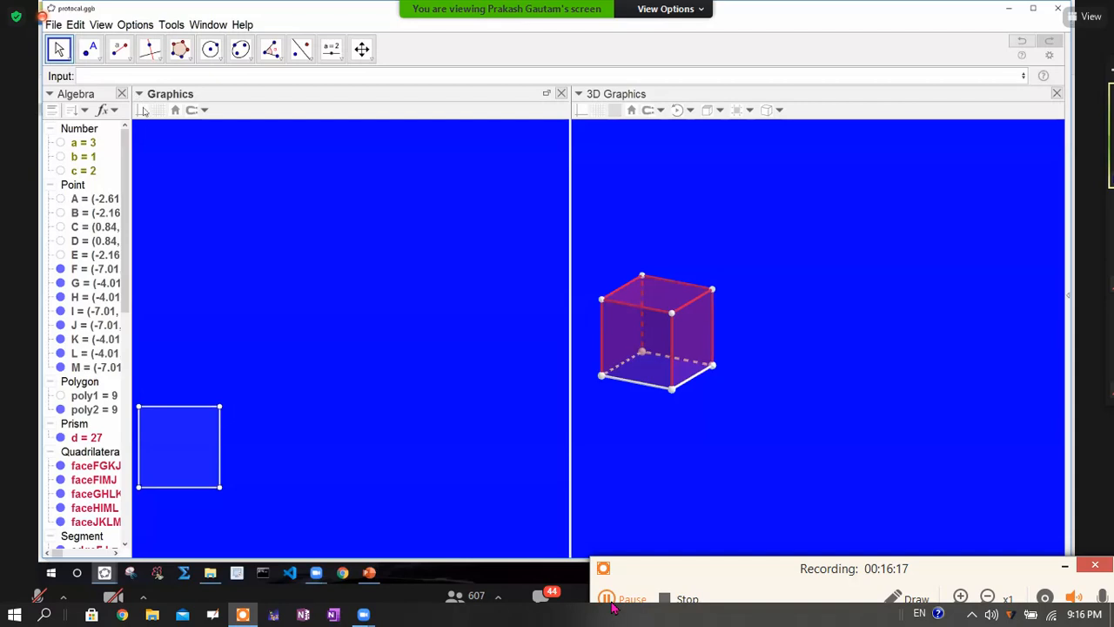
Step: Draw a segment with given length b from a new point above the square in the Graphics view and hide the segment, keeping its endpoints
{"action": "left_click", "coordinate": [130, 62]}
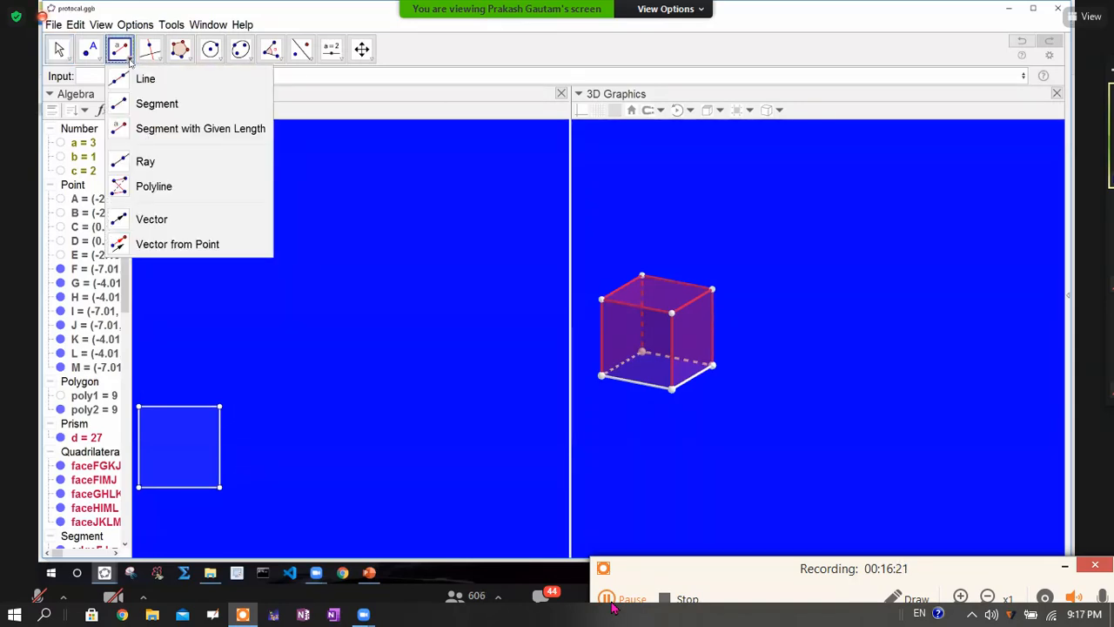
{"action": "left_click", "coordinate": [191, 129]}
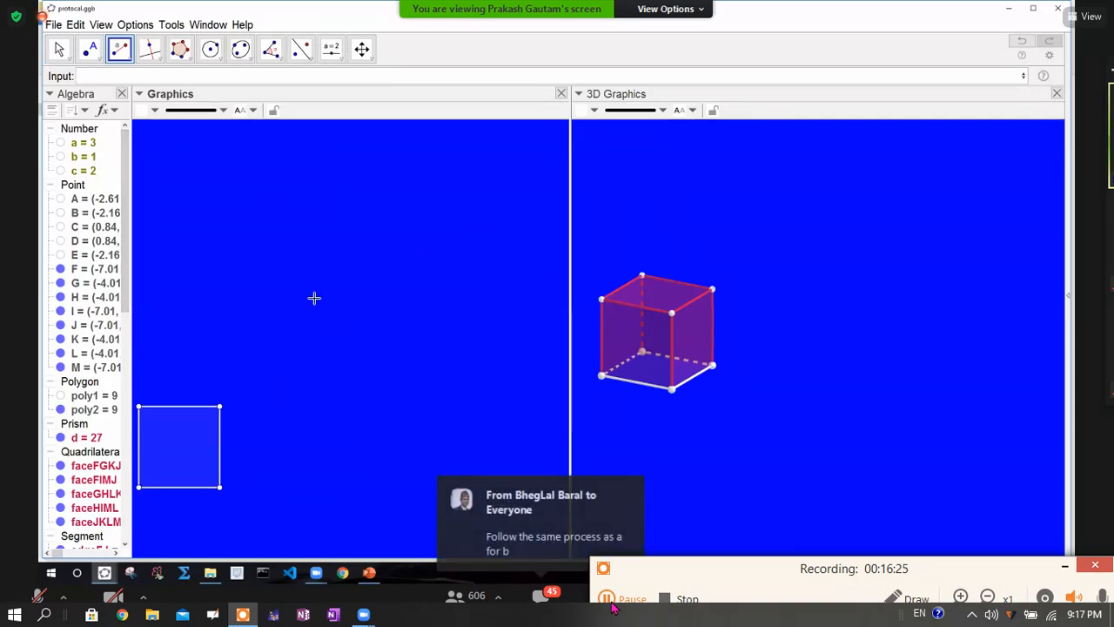
{"action": "left_click", "coordinate": [219, 227]}
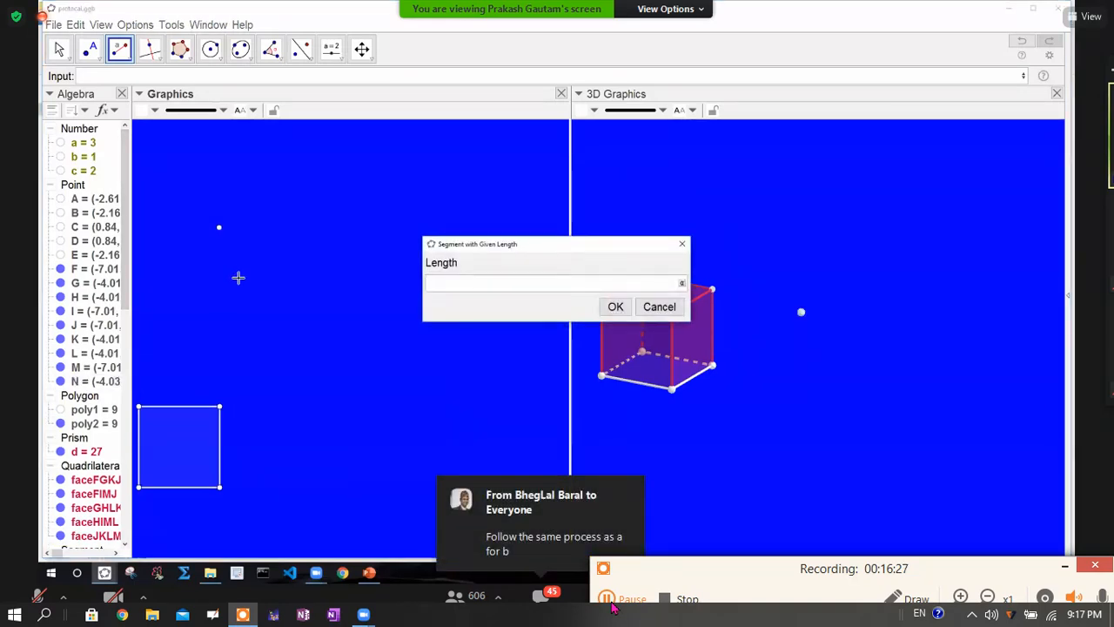
{"action": "type", "text": "b"}
{"action": "left_click", "coordinate": [611, 306]}
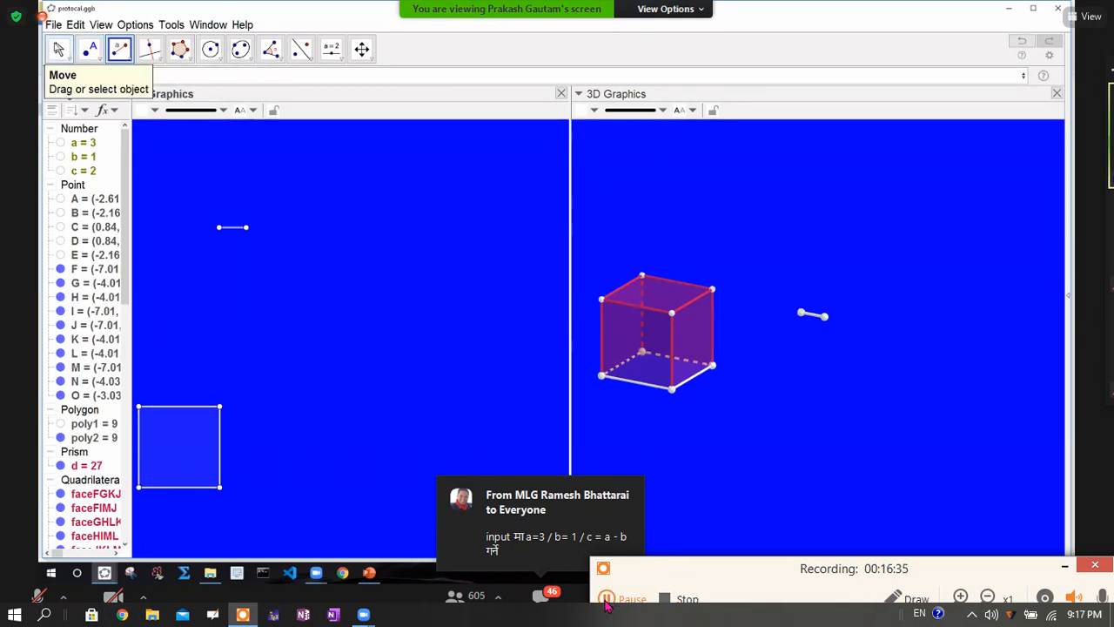
{"action": "left_click", "coordinate": [58, 49]}
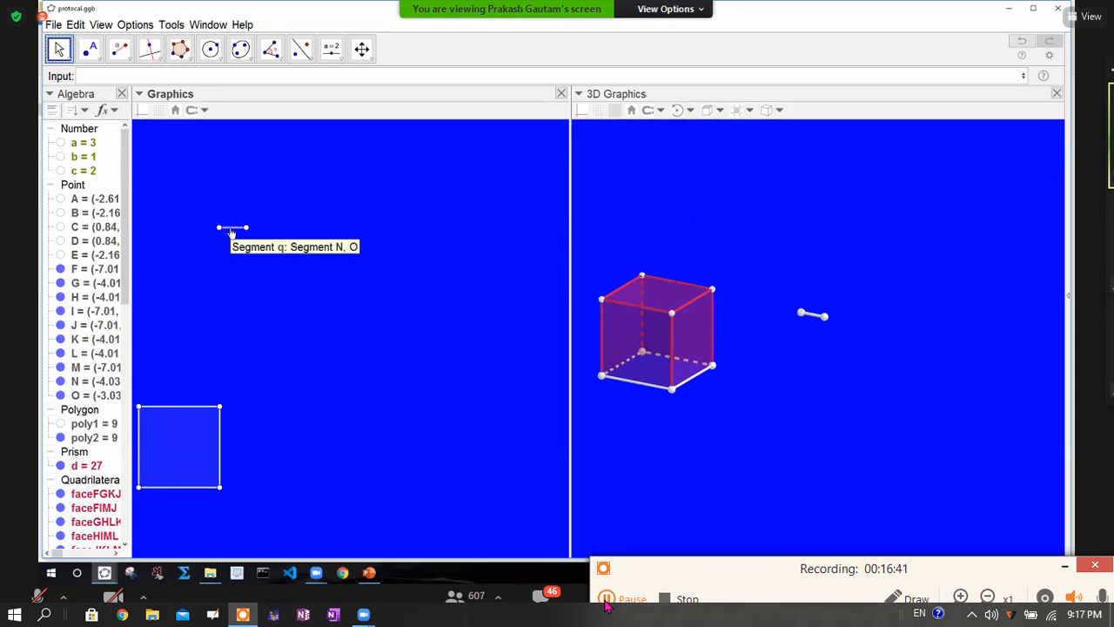
{"action": "right_click", "coordinate": [231, 233]}
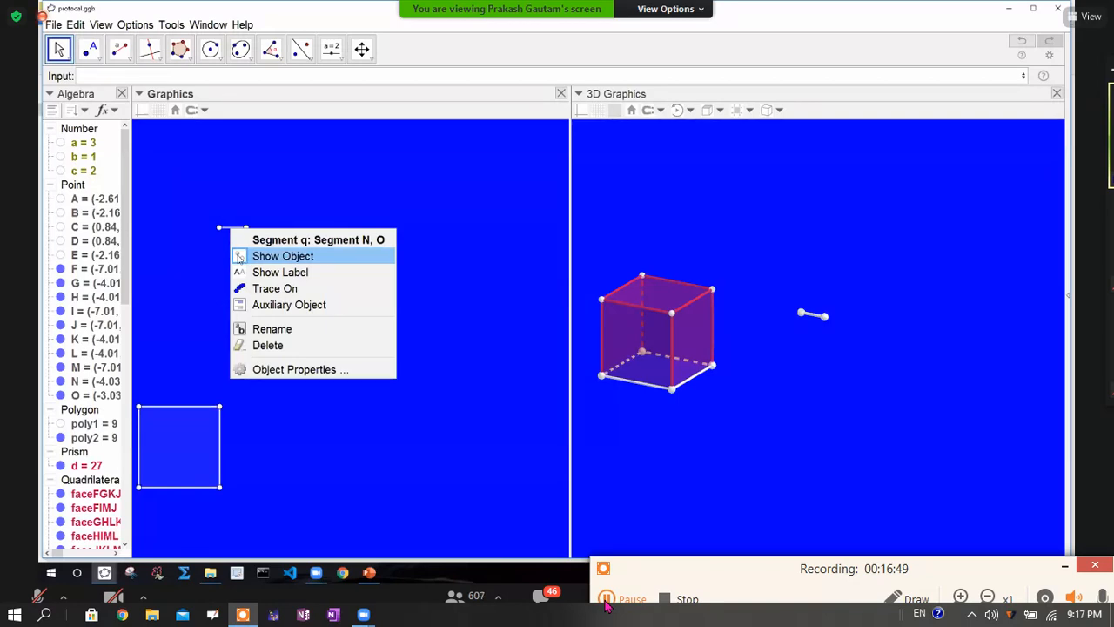
{"action": "left_click", "coordinate": [241, 256]}
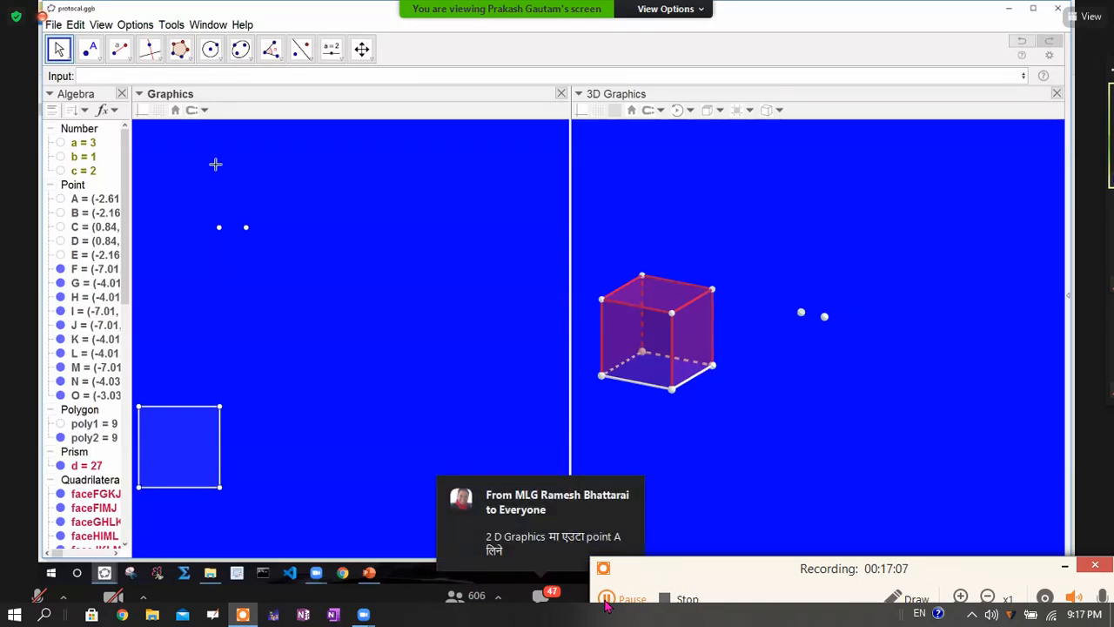
Step: Construct a regular polygon with 4 vertices on endpoints N and O and move it until its left corners lie at about x = -2.05
{"action": "left_click", "coordinate": [189, 58]}
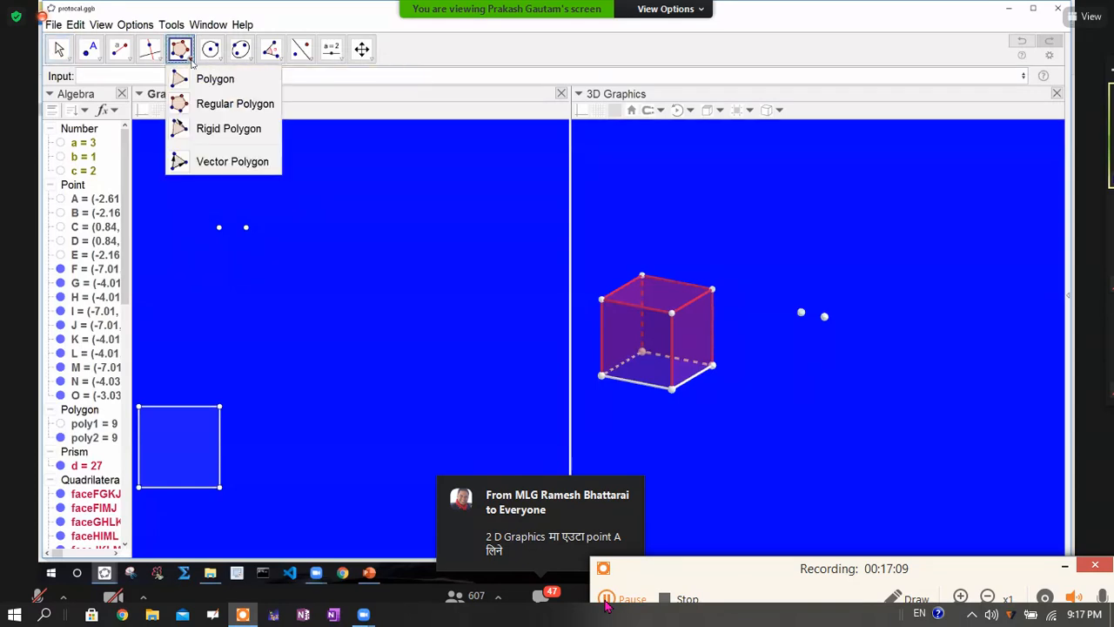
{"action": "left_click", "coordinate": [209, 105]}
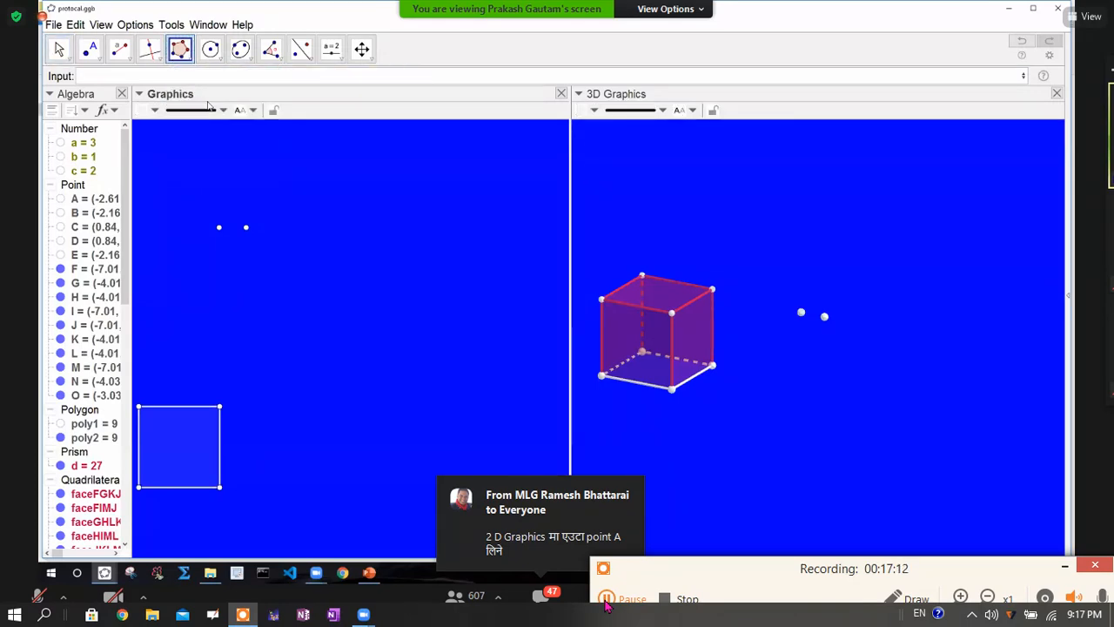
{"action": "left_click", "coordinate": [218, 229]}
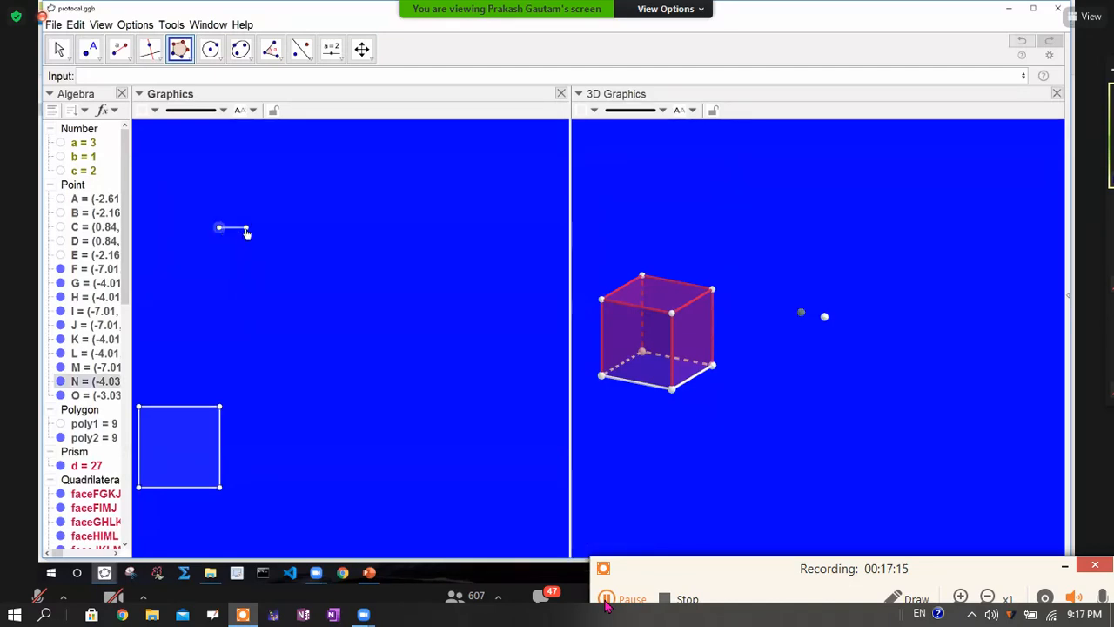
{"action": "left_click", "coordinate": [246, 228]}
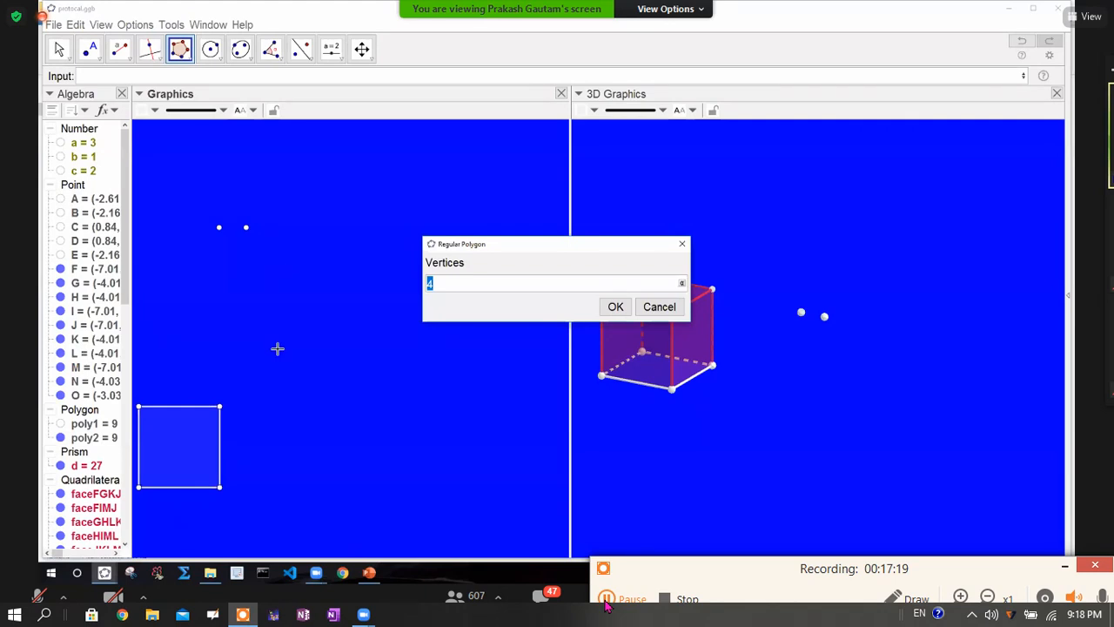
{"action": "key", "text": "Return"}
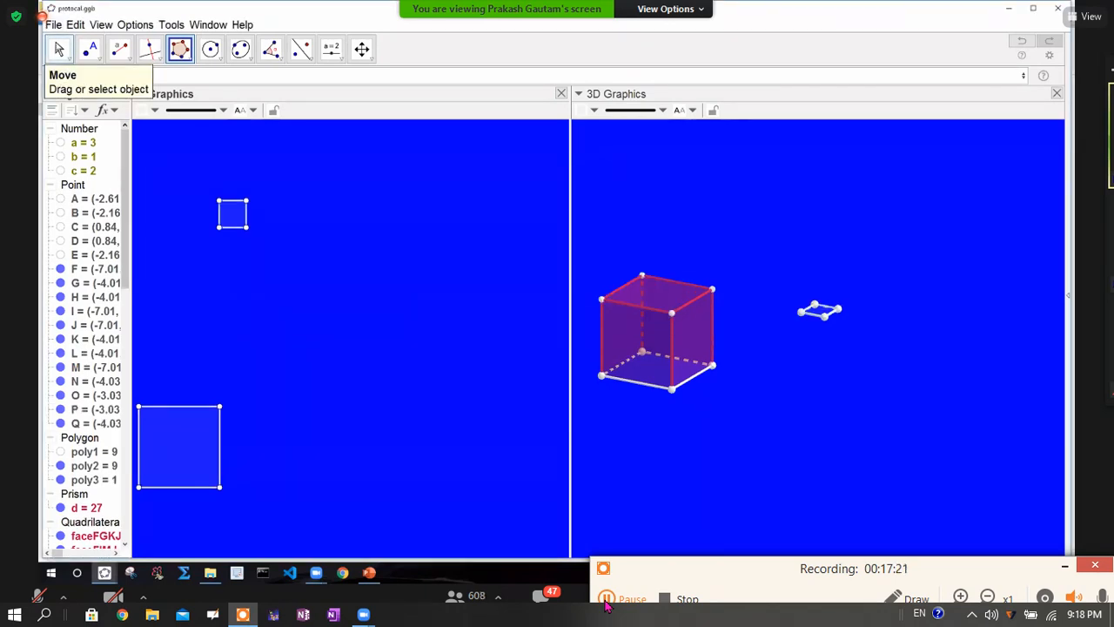
{"action": "left_click", "coordinate": [58, 49]}
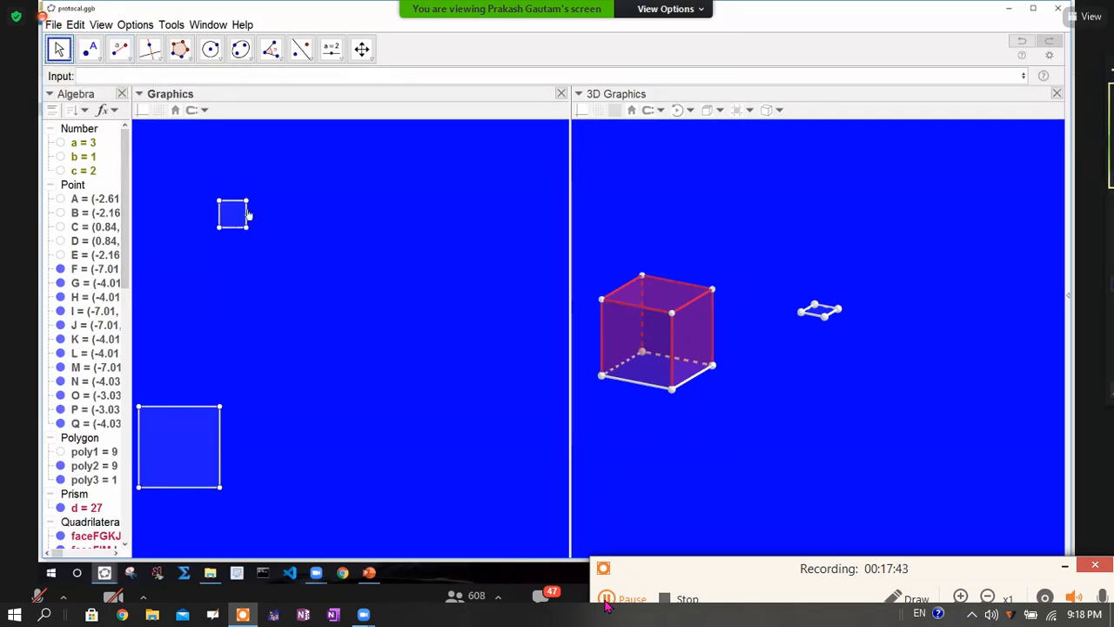
{"action": "left_click_drag", "start_coordinate": [235, 221], "coordinate": [288, 300]}
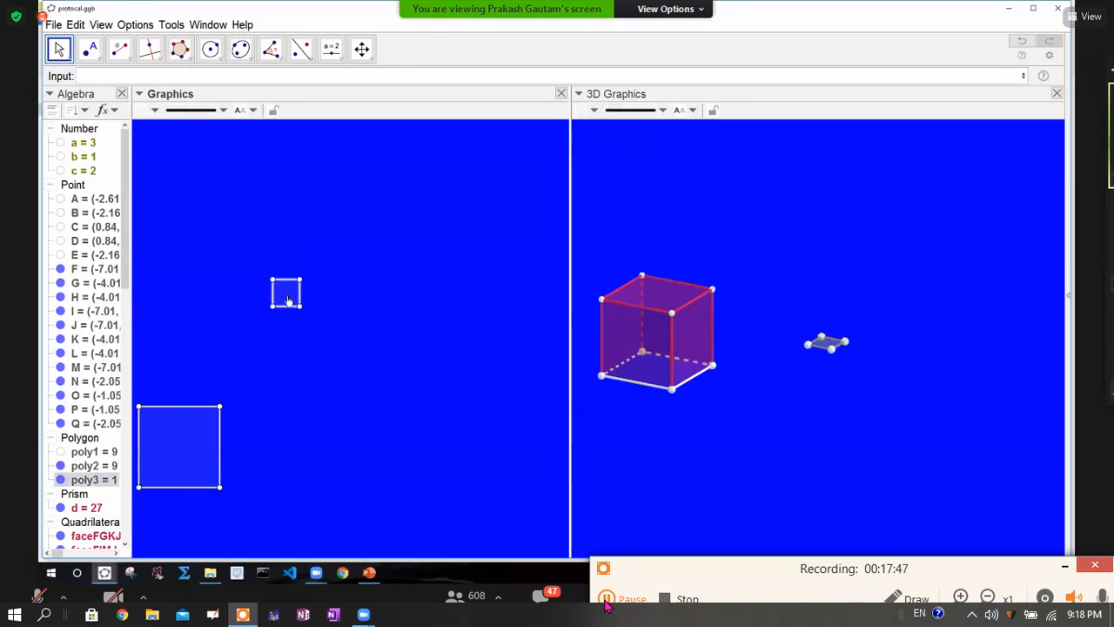
Step: Extrude the small square in the 3D Graphics view into a prism with altitude b and leave the tool
{"action": "left_click", "coordinate": [801, 394]}
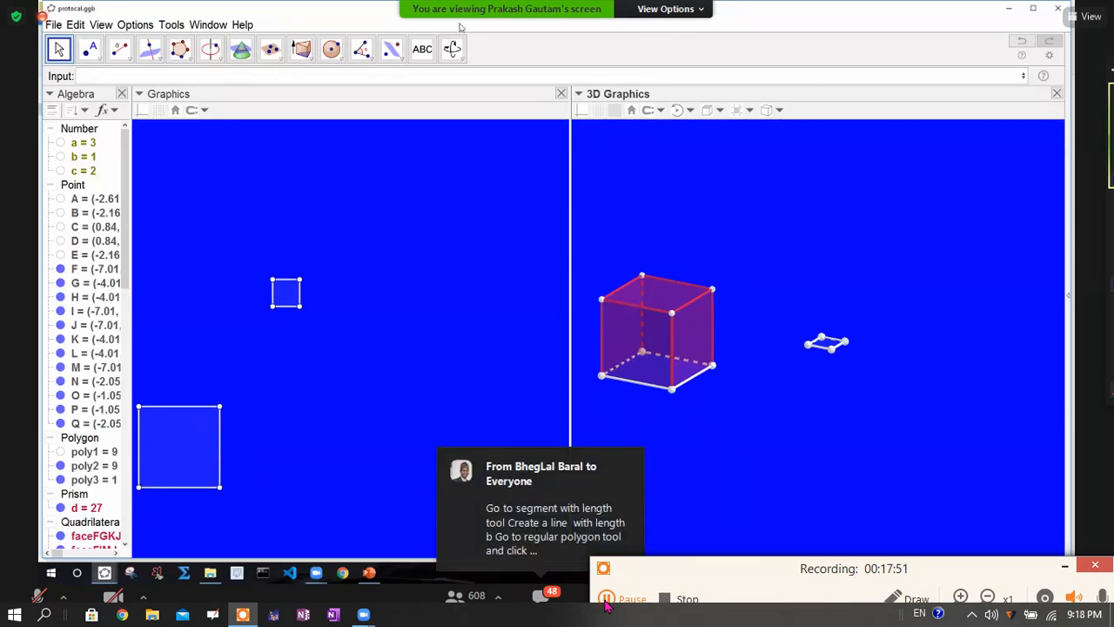
{"action": "left_click", "coordinate": [307, 52]}
{"action": "left_click", "coordinate": [307, 54]}
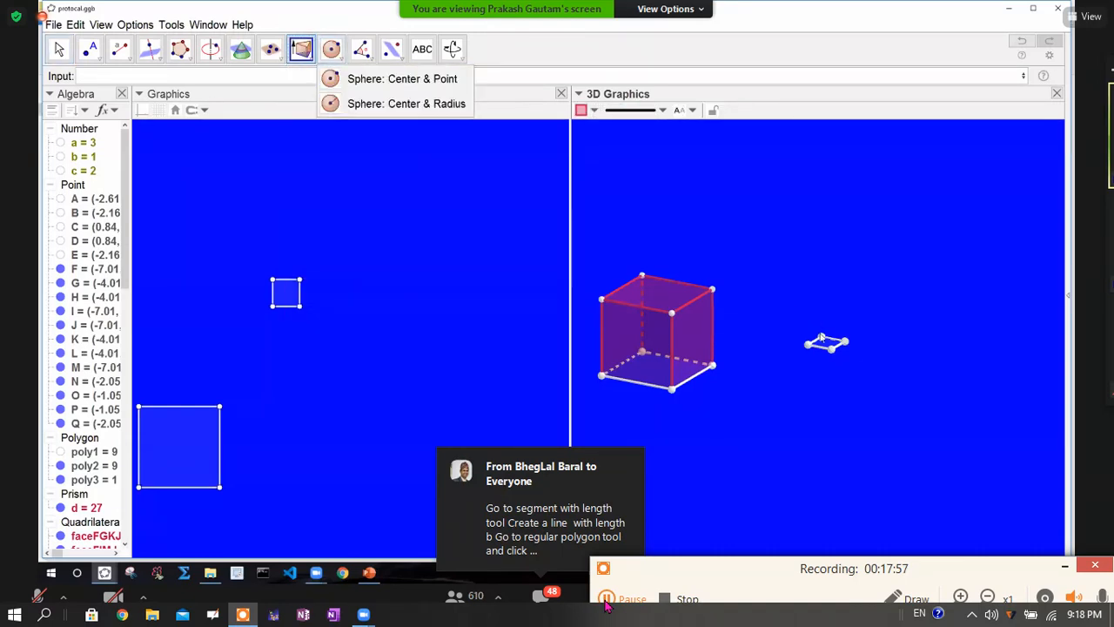
{"action": "left_click", "coordinate": [823, 341]}
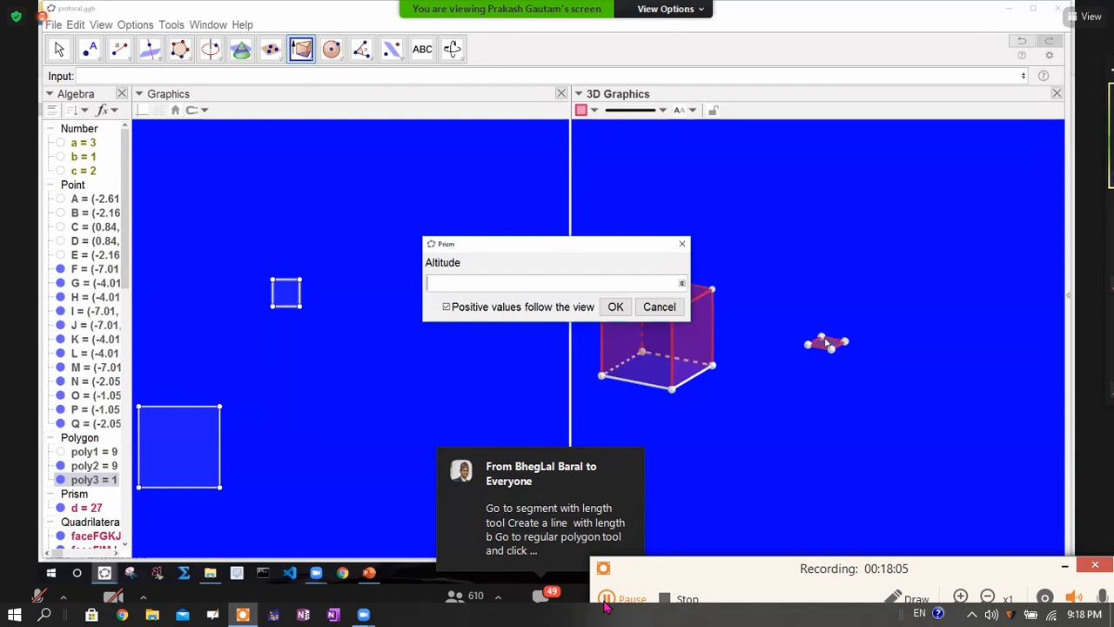
{"action": "type", "text": "b"}
{"action": "left_click", "coordinate": [615, 307]}
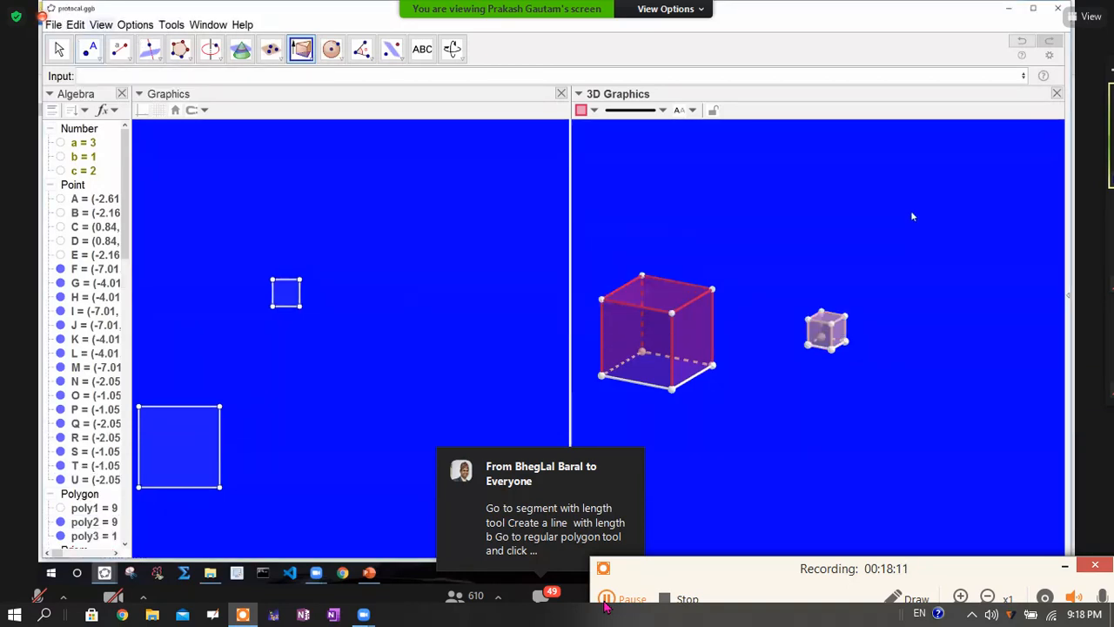
{"action": "key", "text": "Escape"}
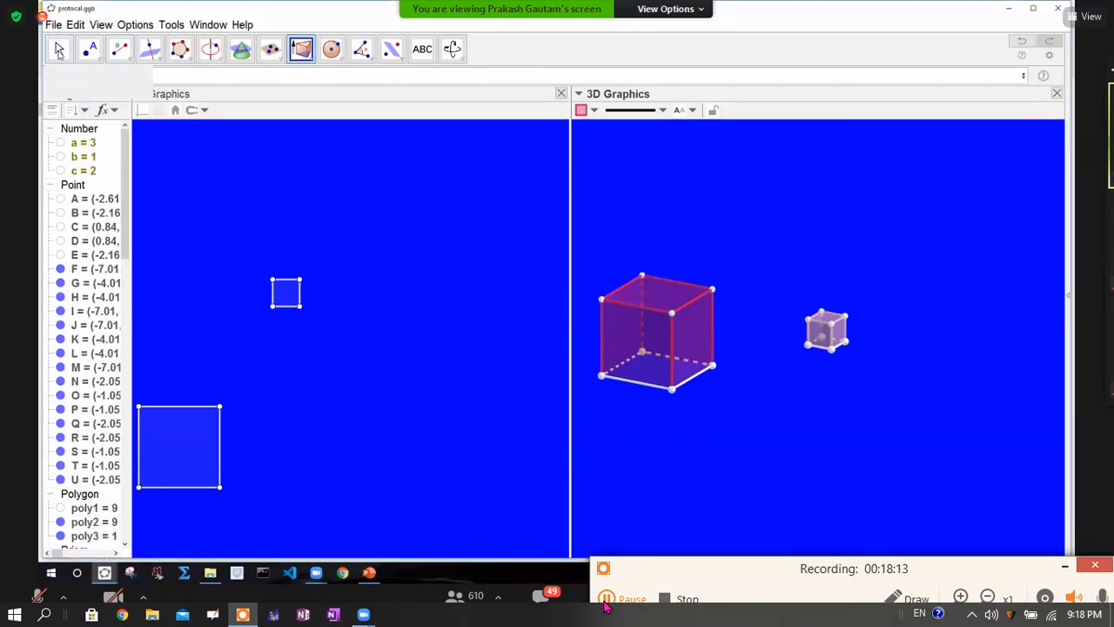
Step: Reposition both squares in the Graphics view, the small one's left corners at about x = -4.27 and the large one's at about x = -6.61
{"action": "left_click_drag", "start_coordinate": [287, 300], "coordinate": [200, 252]}
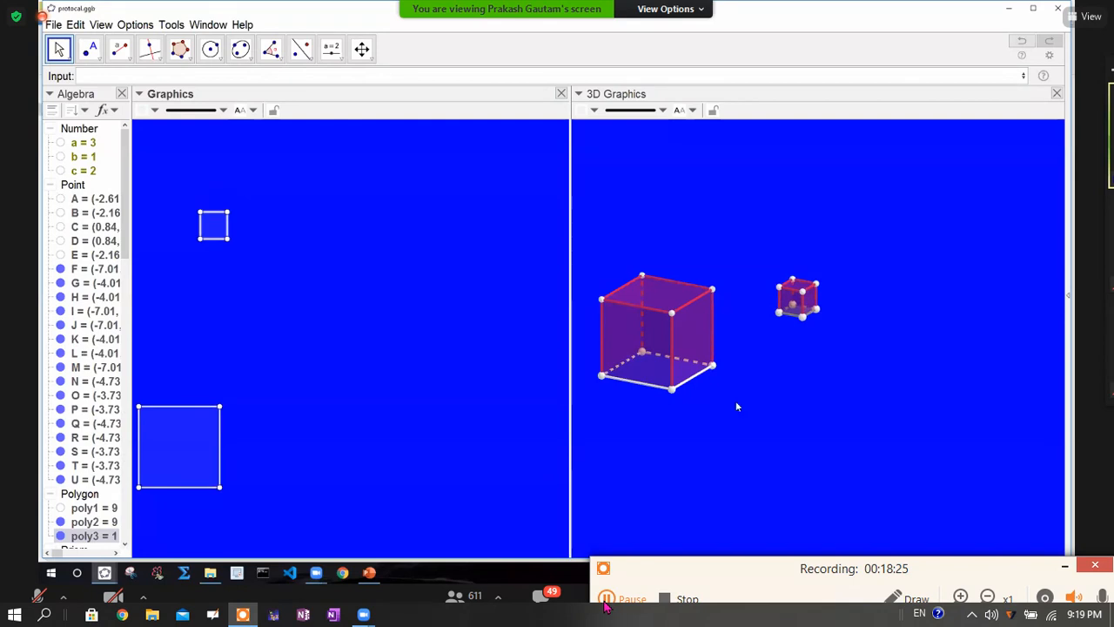
{"action": "mouse_move", "coordinate": [177, 468]}
{"action": "left_mouse_down"}
{"action": "mouse_move", "coordinate": [248, 425]}
{"action": "mouse_move", "coordinate": [184, 470]}
{"action": "left_mouse_up"}
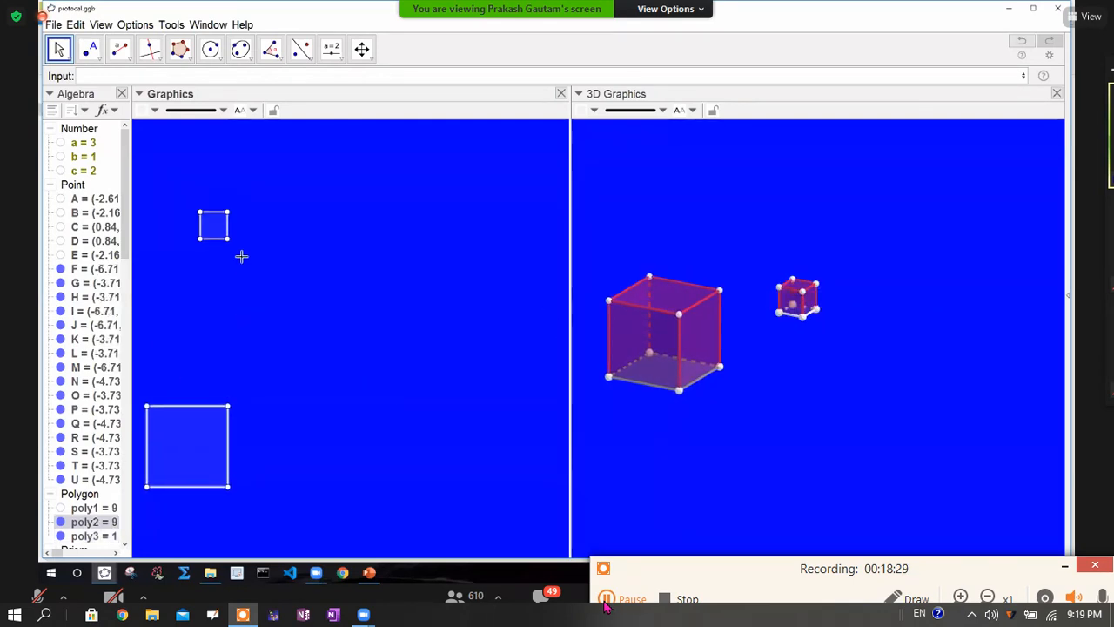
{"action": "left_click_drag", "start_coordinate": [214, 226], "coordinate": [222, 229]}
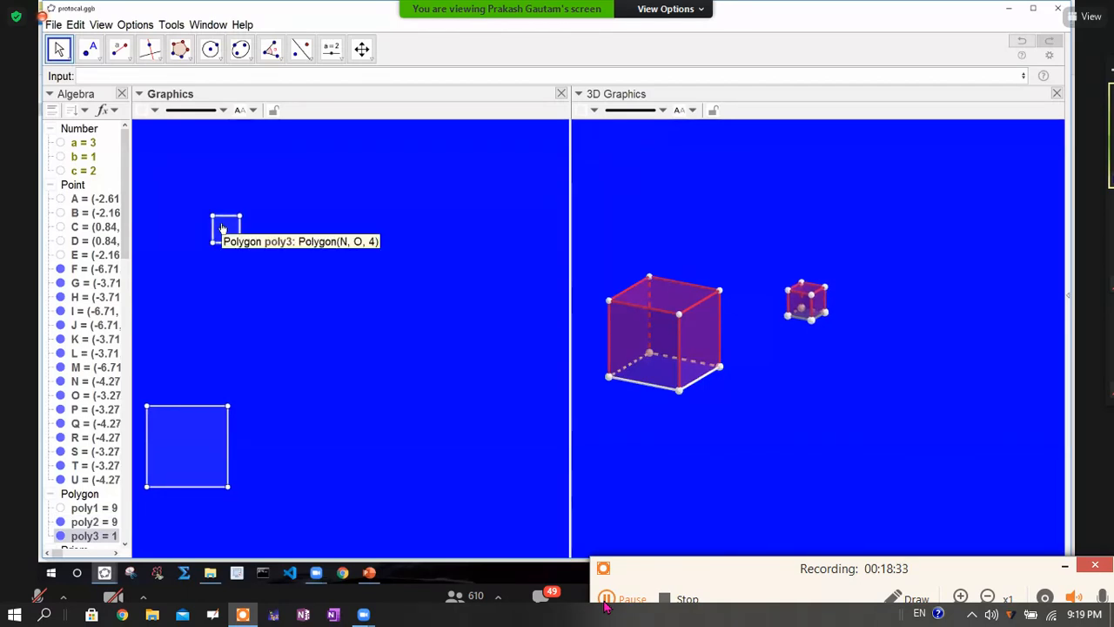
{"action": "left_click", "coordinate": [262, 338]}
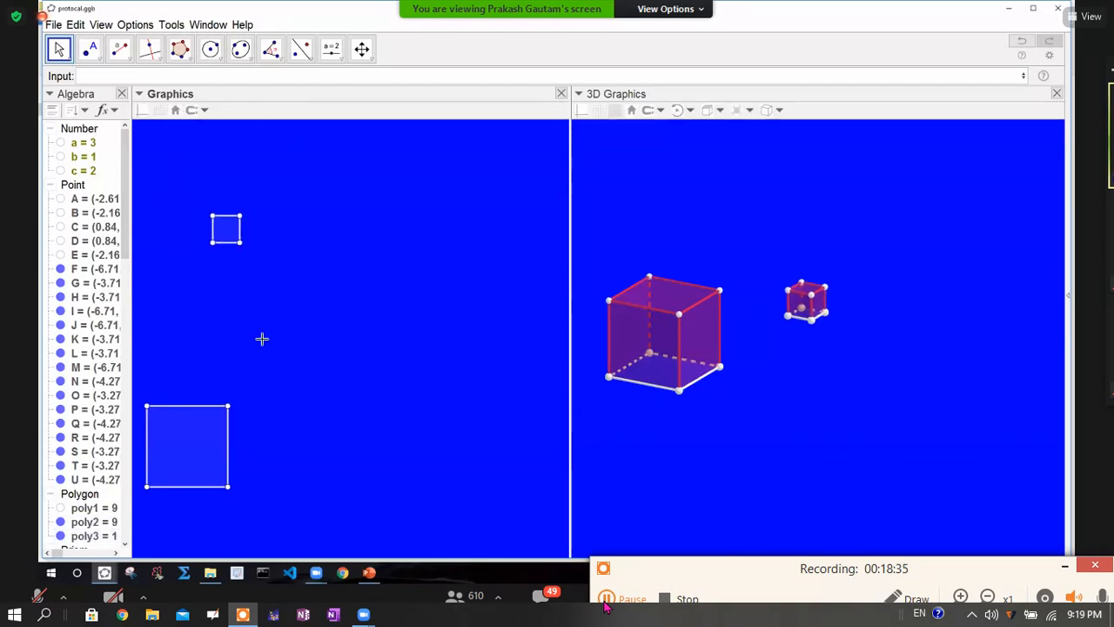
{"action": "left_click_drag", "start_coordinate": [194, 443], "coordinate": [195, 395]}
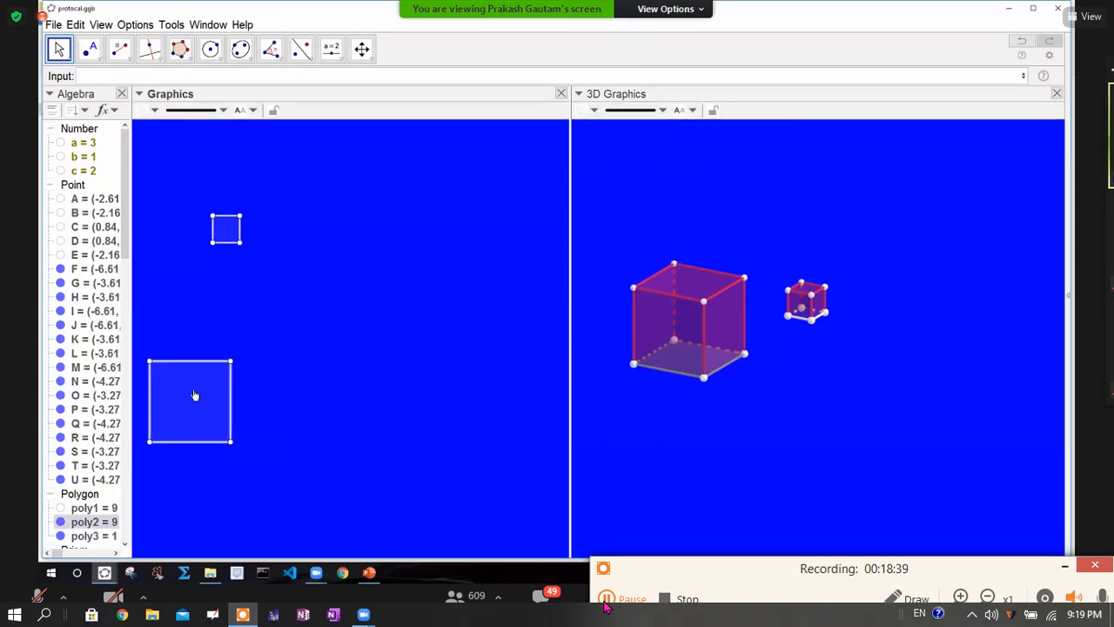
Step: Show the grid in the Graphics view and move the large square onto it with its upper left corner at (-6, 1)
{"action": "left_click", "coordinate": [165, 119]}
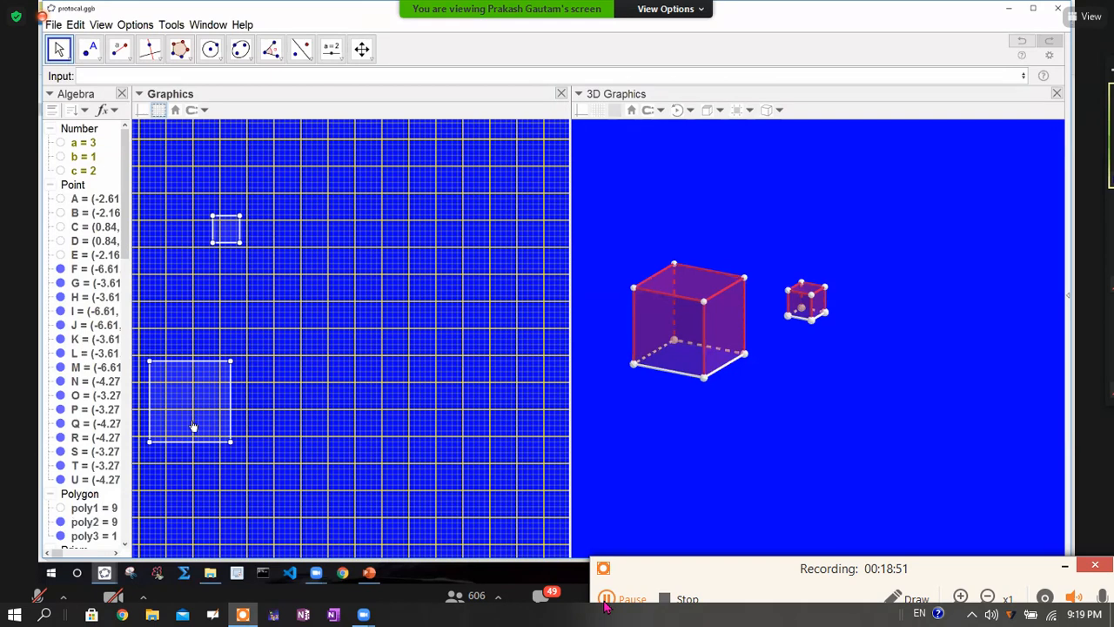
{"action": "left_click_drag", "start_coordinate": [208, 421], "coordinate": [352, 449]}
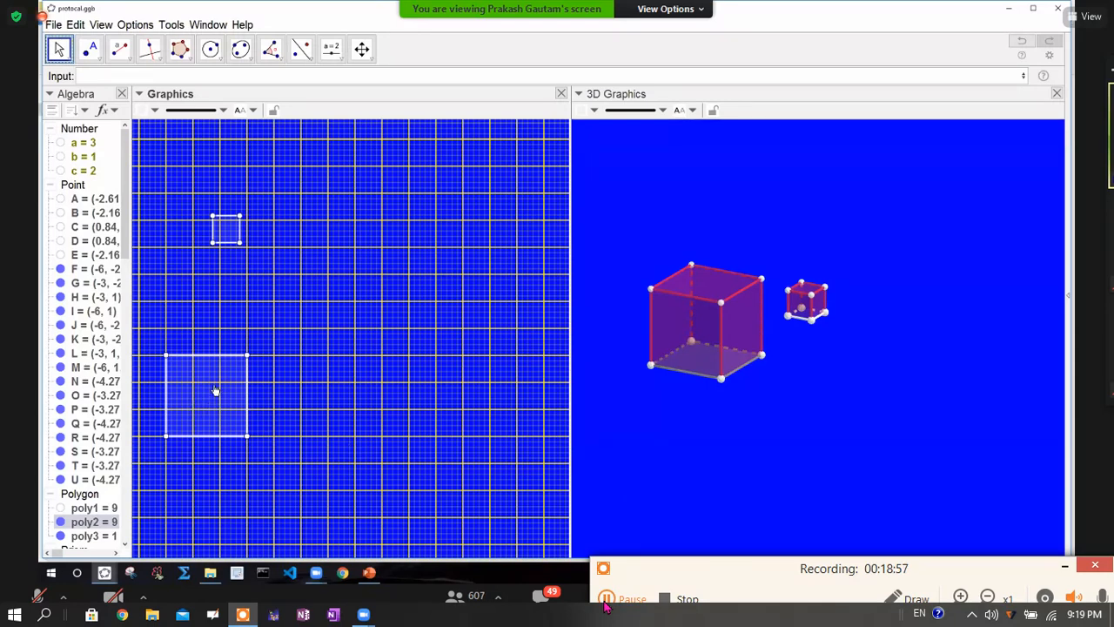
{"action": "left_click", "coordinate": [209, 424]}
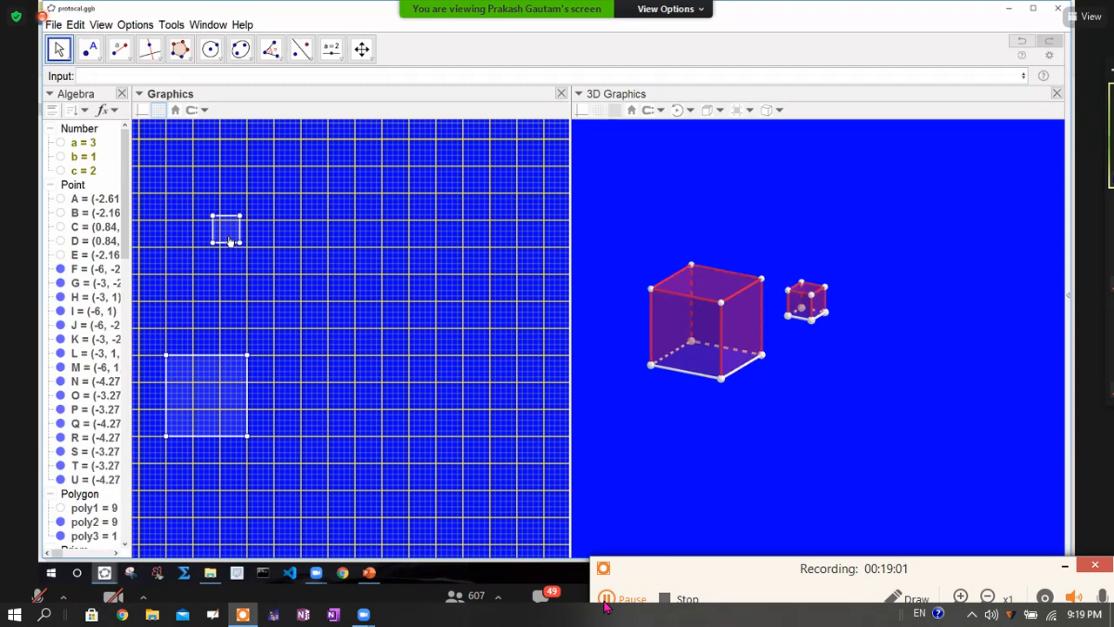
Step: Move the small square into the large square's lower right corner, with its left corners at x = -4, and deselect it
{"action": "left_click_drag", "start_coordinate": [231, 242], "coordinate": [240, 442]}
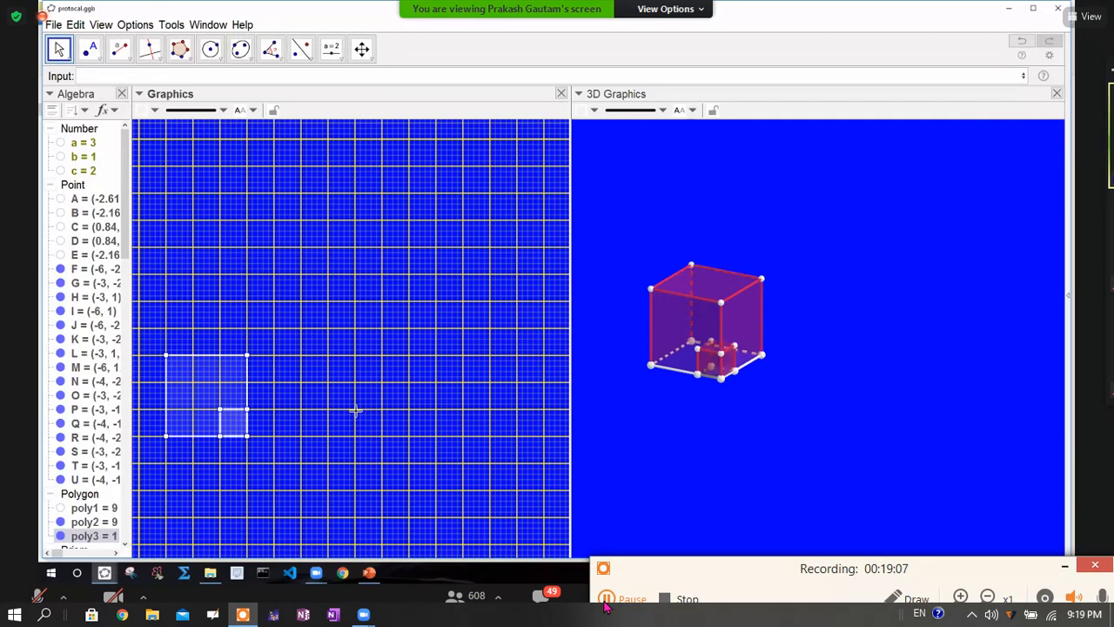
{"action": "left_click", "coordinate": [355, 410]}
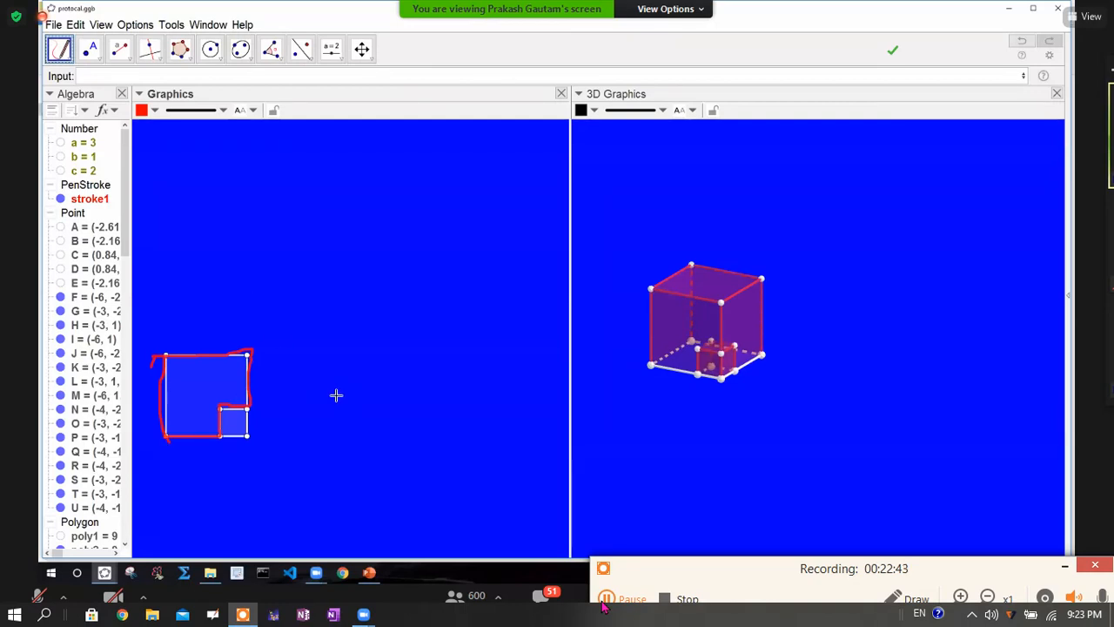
Step: Construct a horizontal segment with given length c in the empty area above the squares in the Graphics view, and leave the tool
{"action": "left_click", "coordinate": [71, 63]}
{"action": "left_click", "coordinate": [88, 77]}
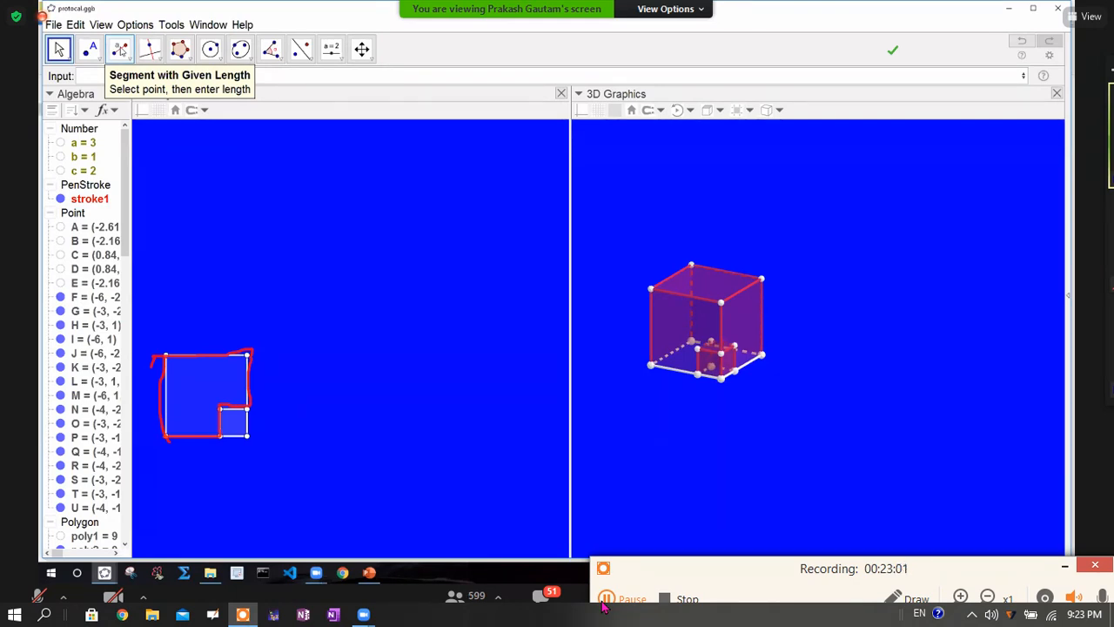
{"action": "left_click", "coordinate": [121, 50]}
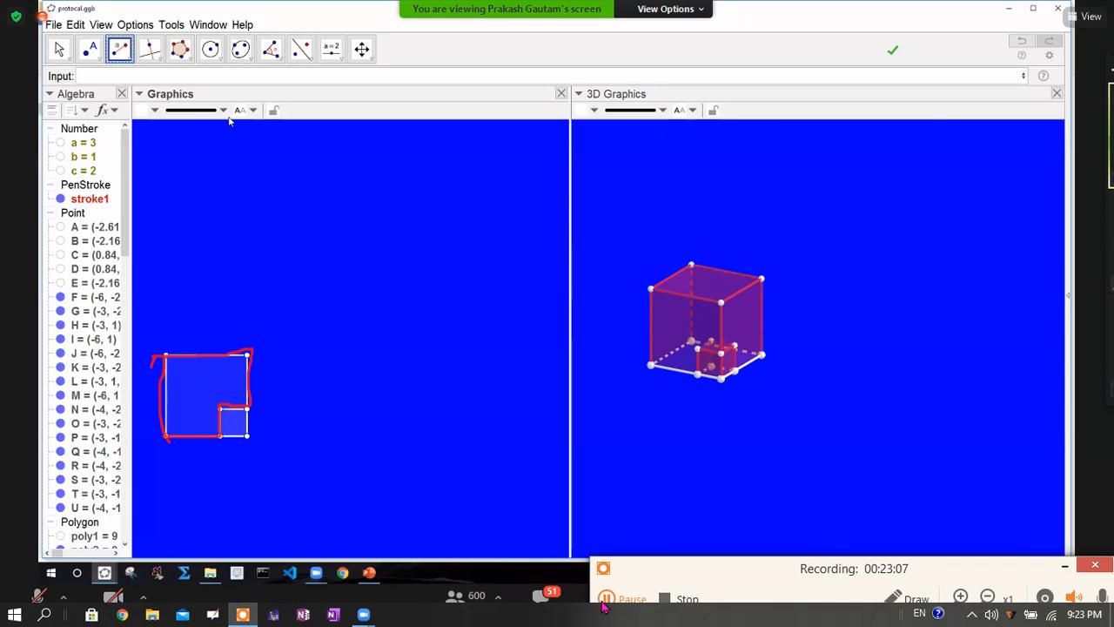
{"action": "left_click", "coordinate": [270, 270]}
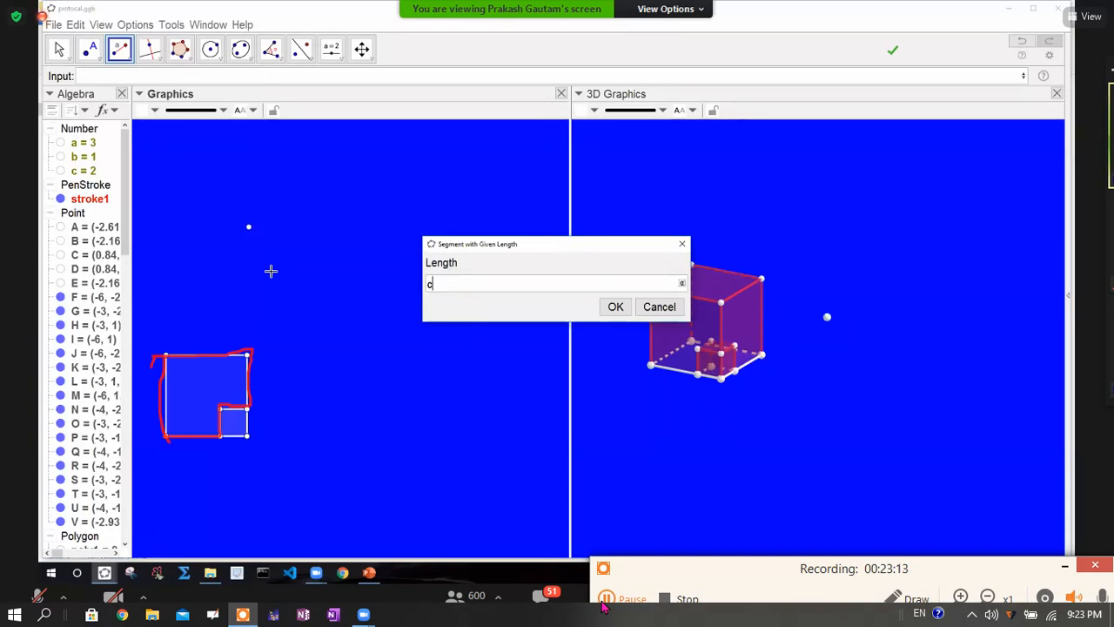
{"action": "left_click", "coordinate": [615, 306]}
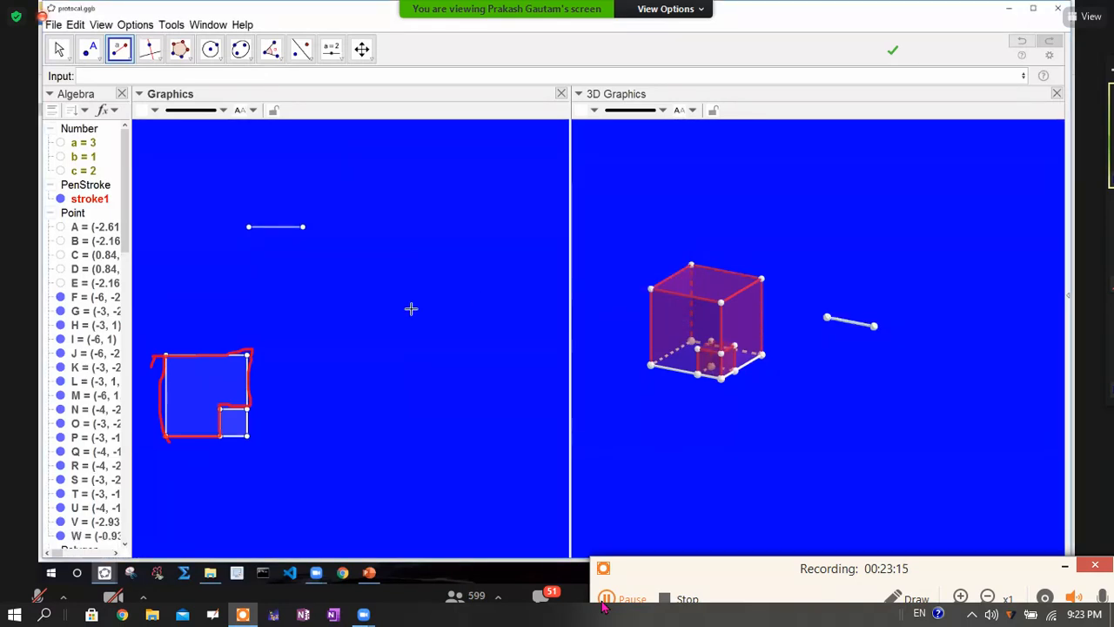
{"action": "left_click", "coordinate": [59, 49]}
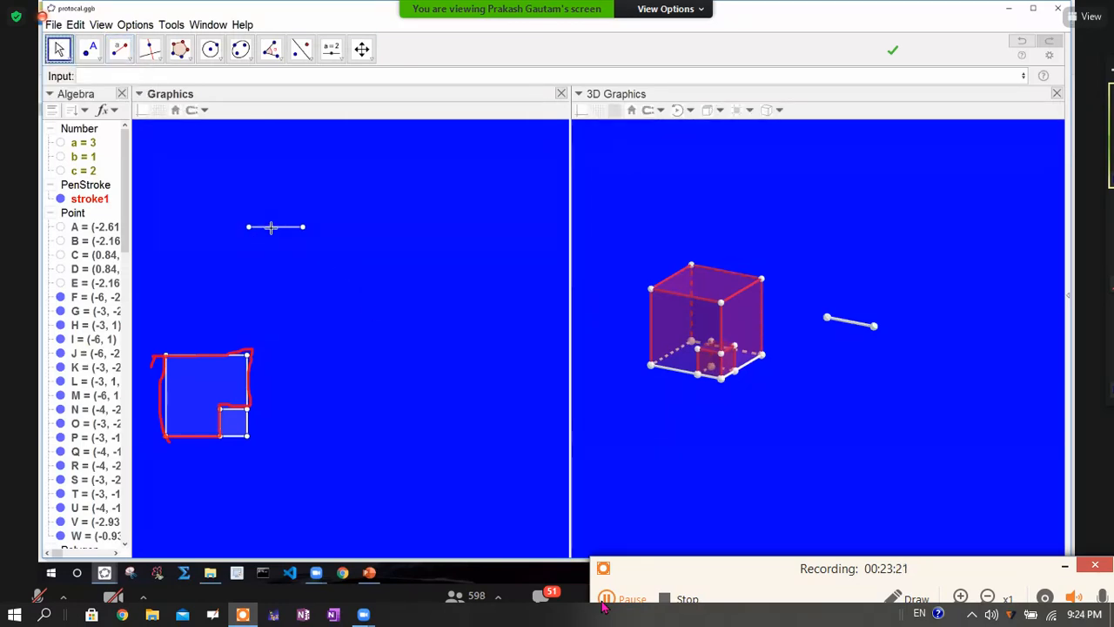
{"action": "right_click", "coordinate": [272, 231]}
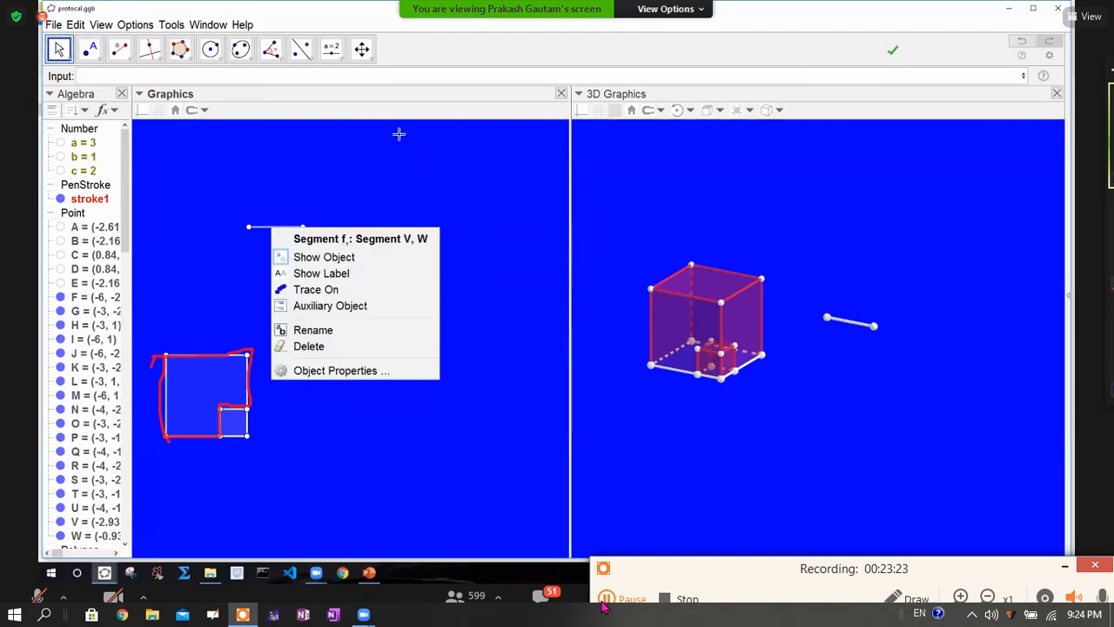
{"action": "left_click", "coordinate": [331, 158]}
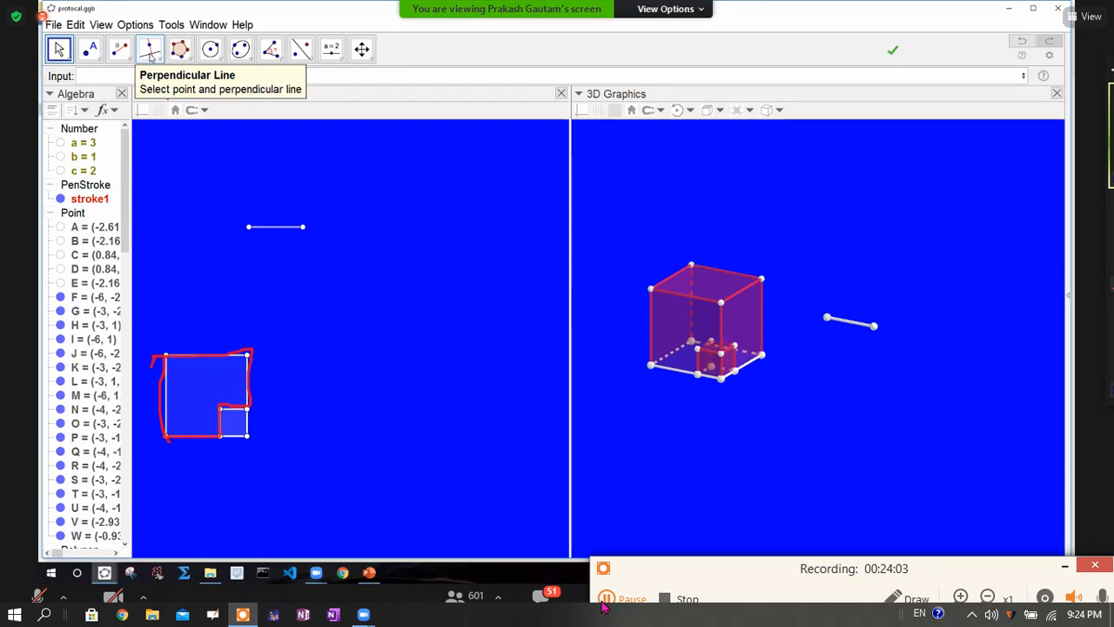
Step: Construct a circle centered at the small square's lower left corner, with a radius equal to the small square's side
{"action": "left_click", "coordinate": [221, 58]}
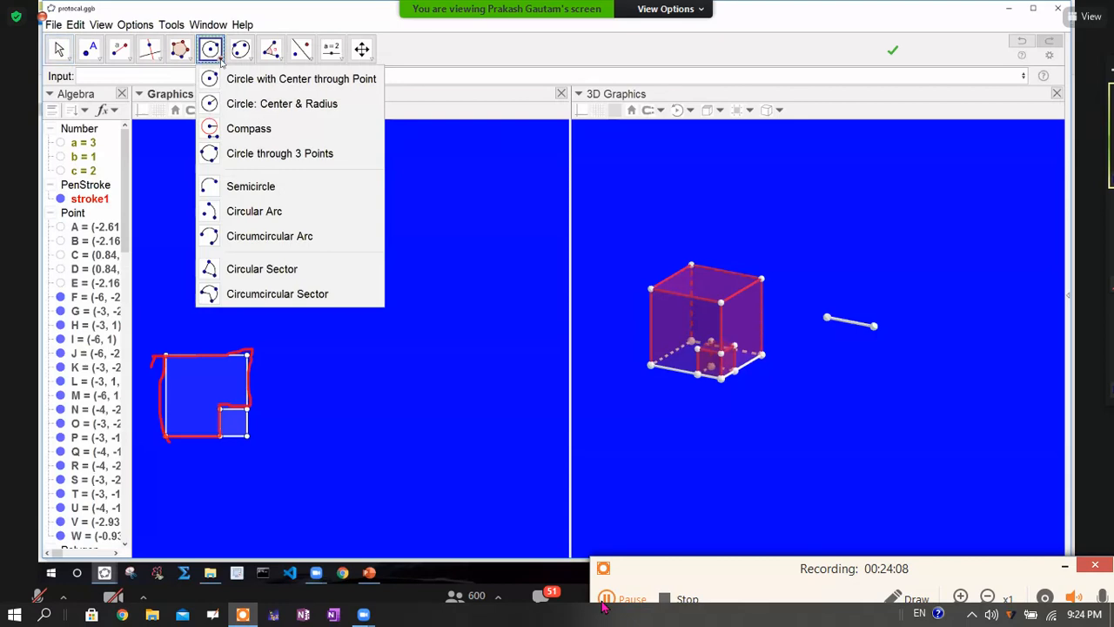
{"action": "left_click", "coordinate": [212, 105]}
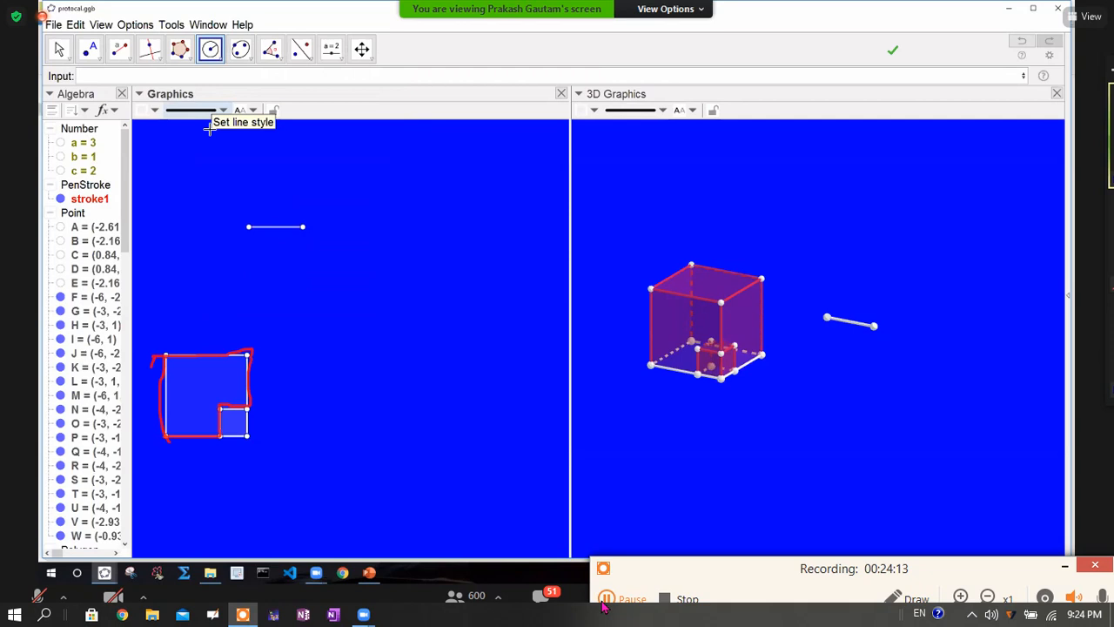
{"action": "left_click", "coordinate": [219, 435]}
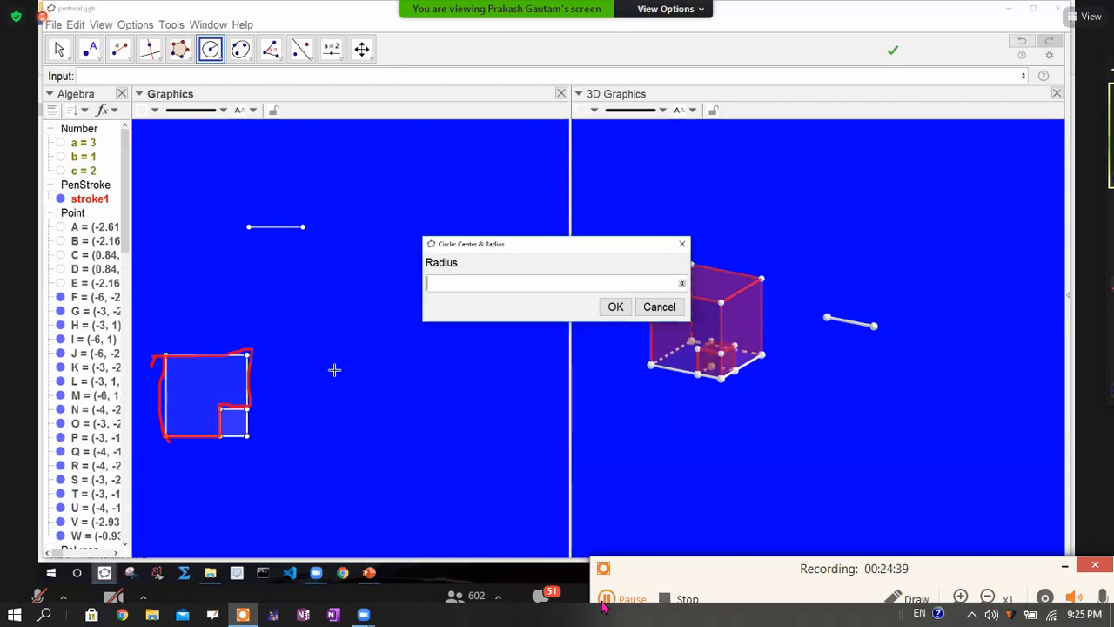
{"action": "left_click", "coordinate": [613, 308]}
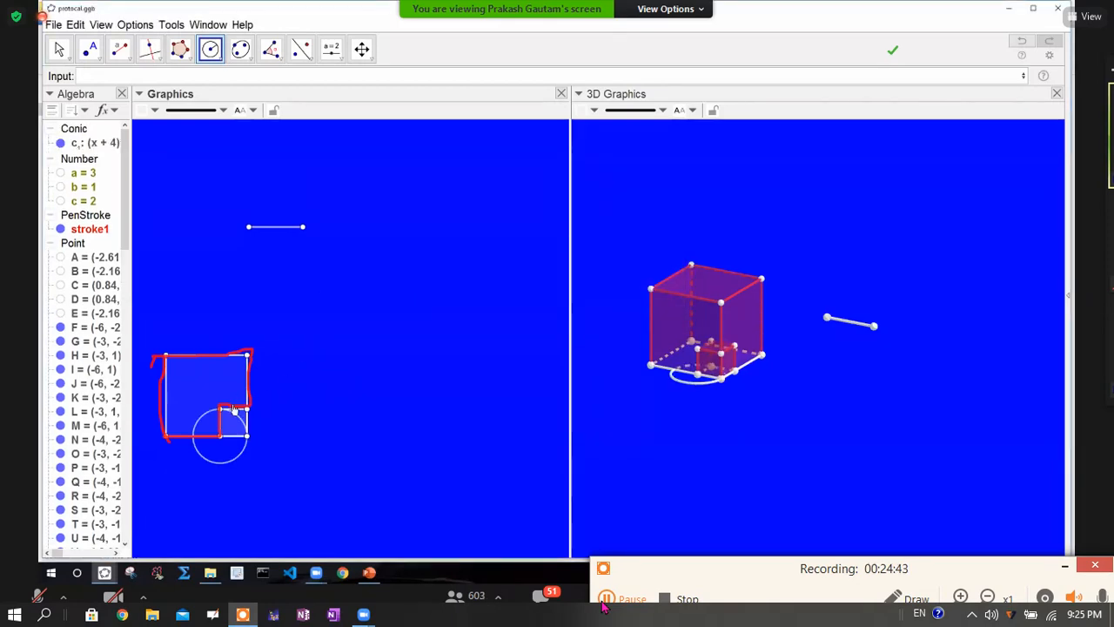
{"action": "left_click", "coordinate": [59, 228]}
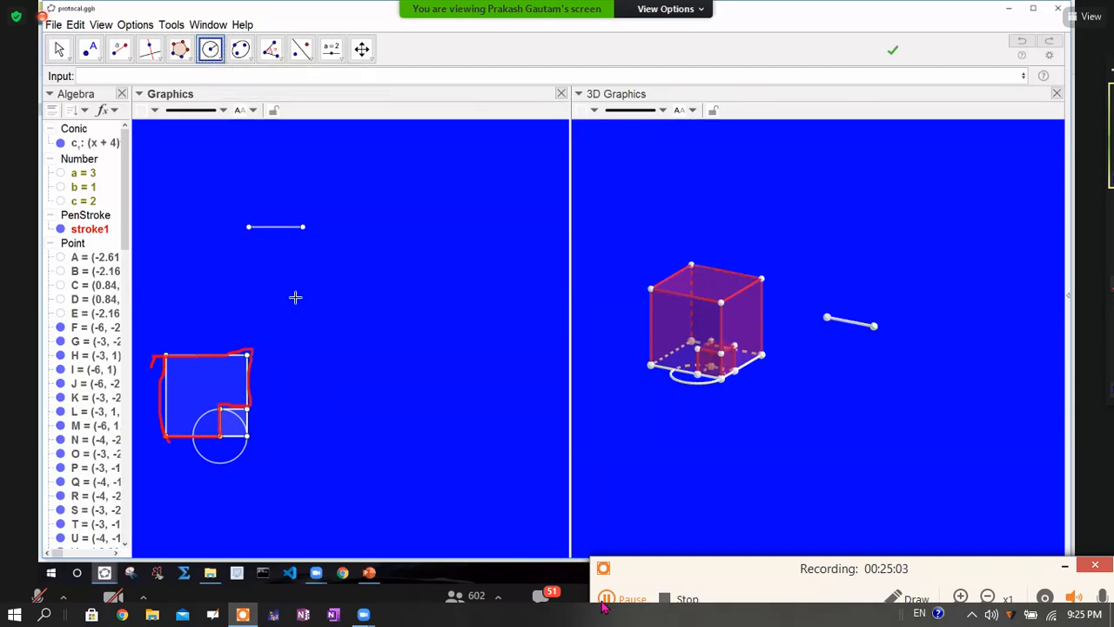
Step: Construct a circle of radius b centered at the right endpoint of the length c segment
{"action": "left_click", "coordinate": [304, 229]}
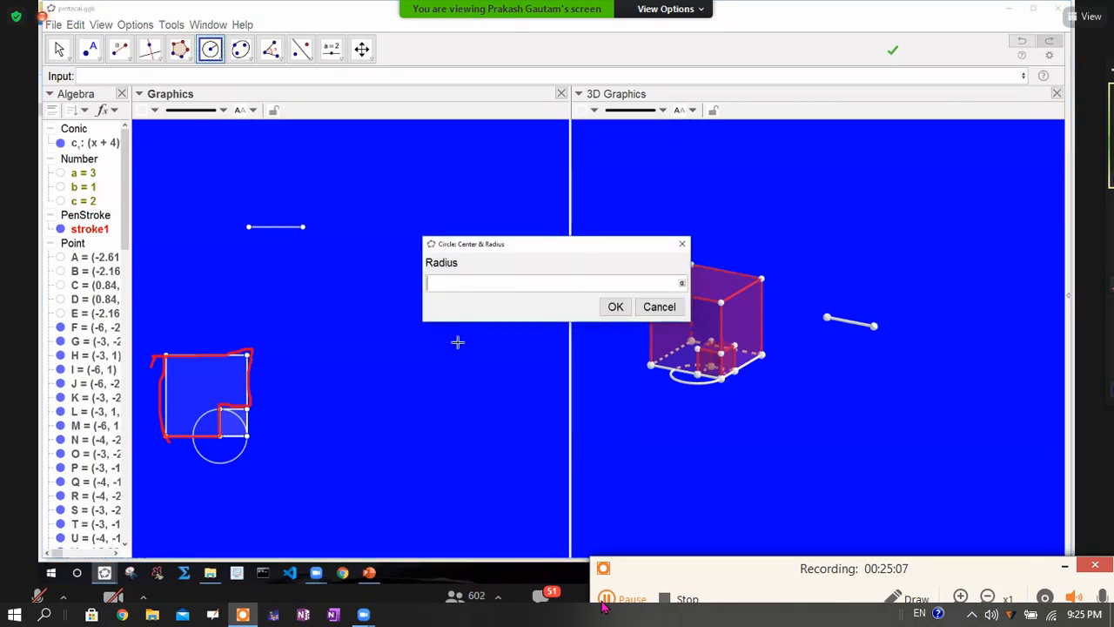
{"action": "type", "text": "b"}
{"action": "key", "text": "Return"}
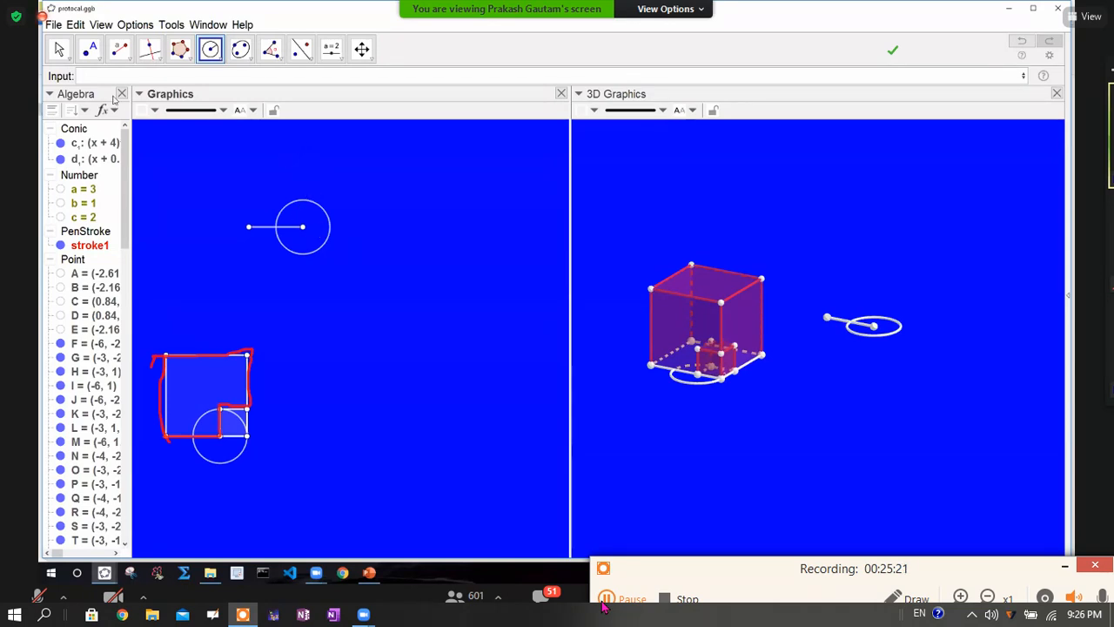
Step: Draw a line perpendicular to the segment through its right endpoint and mark its intersection with the circle above the segment
{"action": "left_click", "coordinate": [151, 50]}
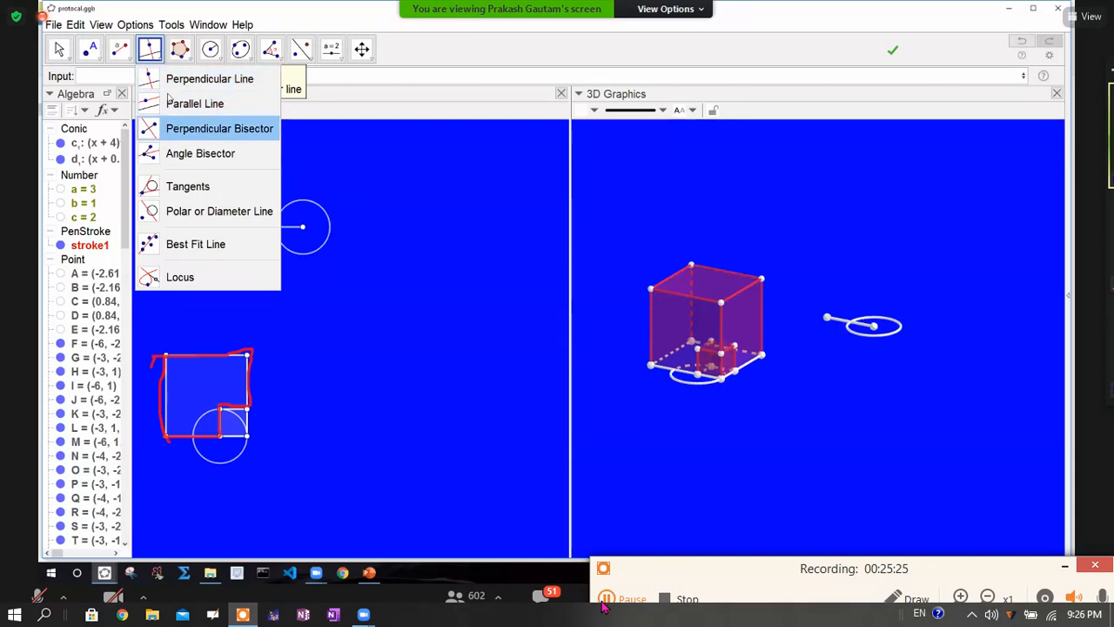
{"action": "left_click", "coordinate": [205, 77]}
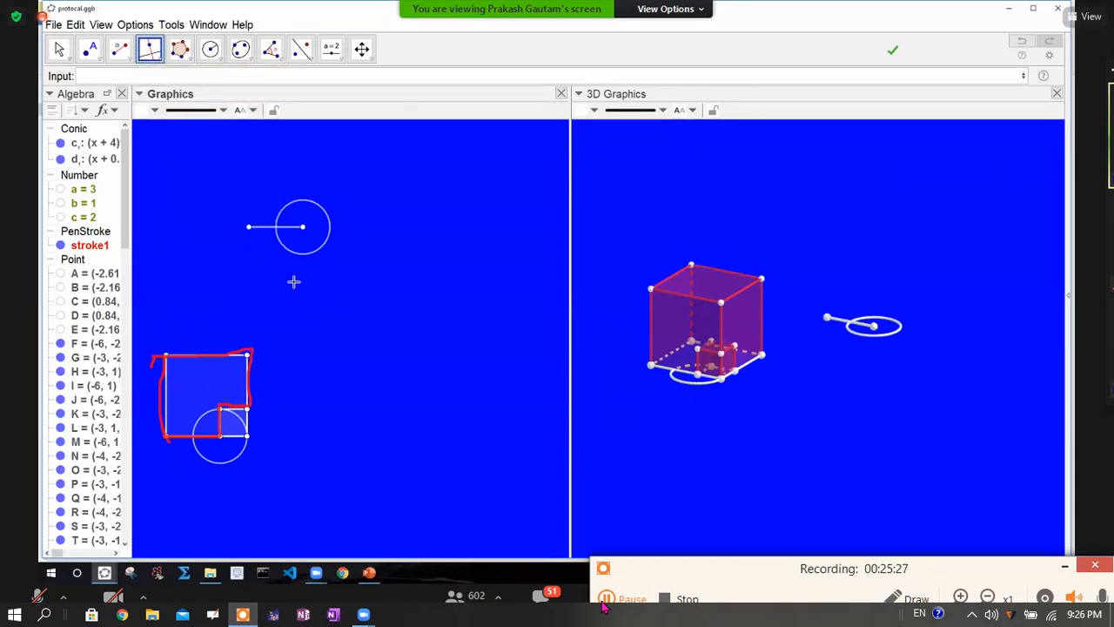
{"action": "left_click", "coordinate": [303, 228]}
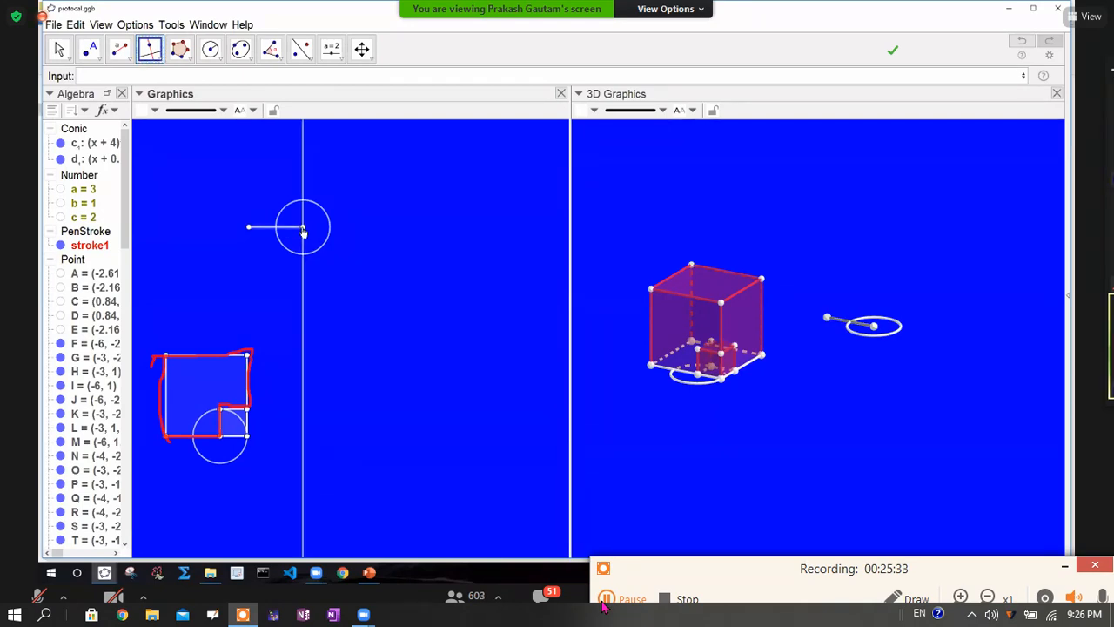
{"action": "left_click", "coordinate": [299, 228]}
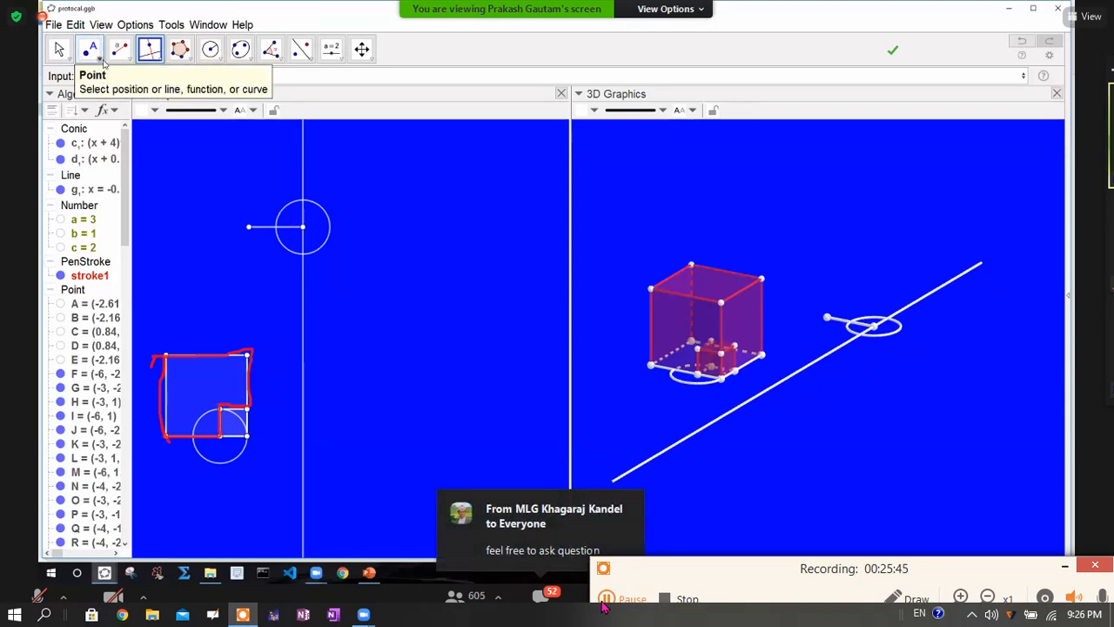
{"action": "left_click", "coordinate": [90, 169]}
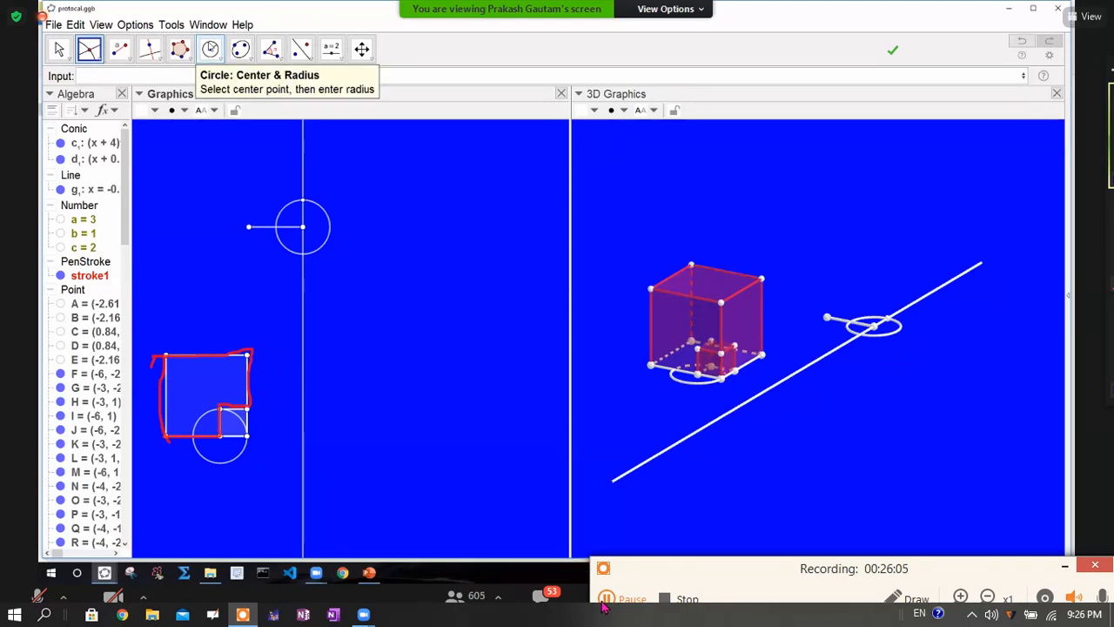
Step: Construct a circle of radius b centered at the intersection point above the segment's right endpoint
{"action": "left_click", "coordinate": [210, 49]}
{"action": "left_click", "coordinate": [210, 49]}
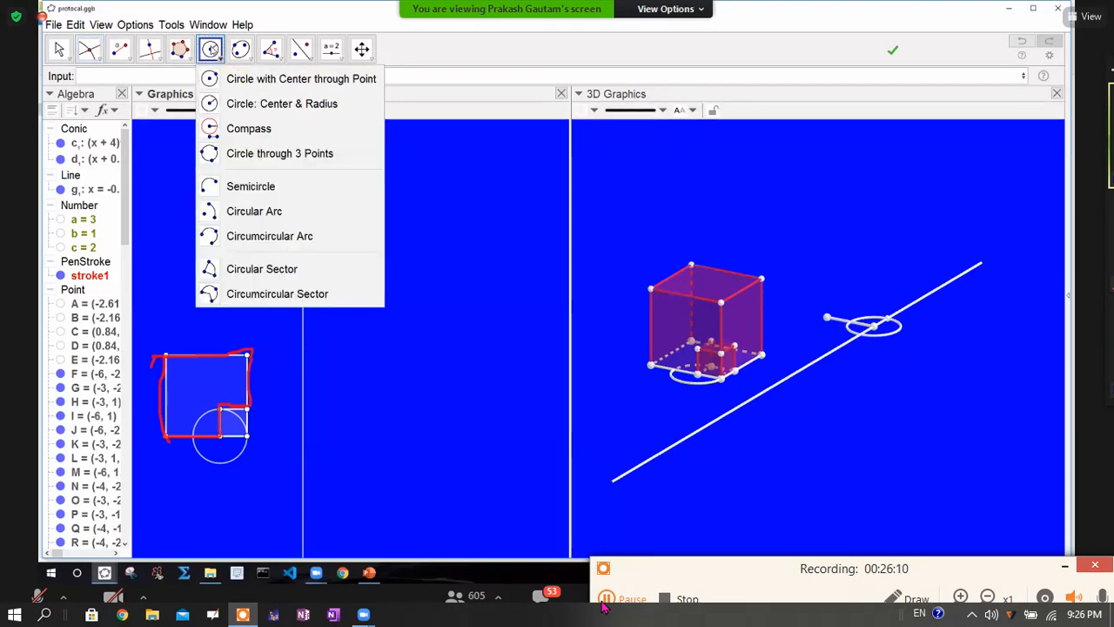
{"action": "left_click", "coordinate": [235, 104]}
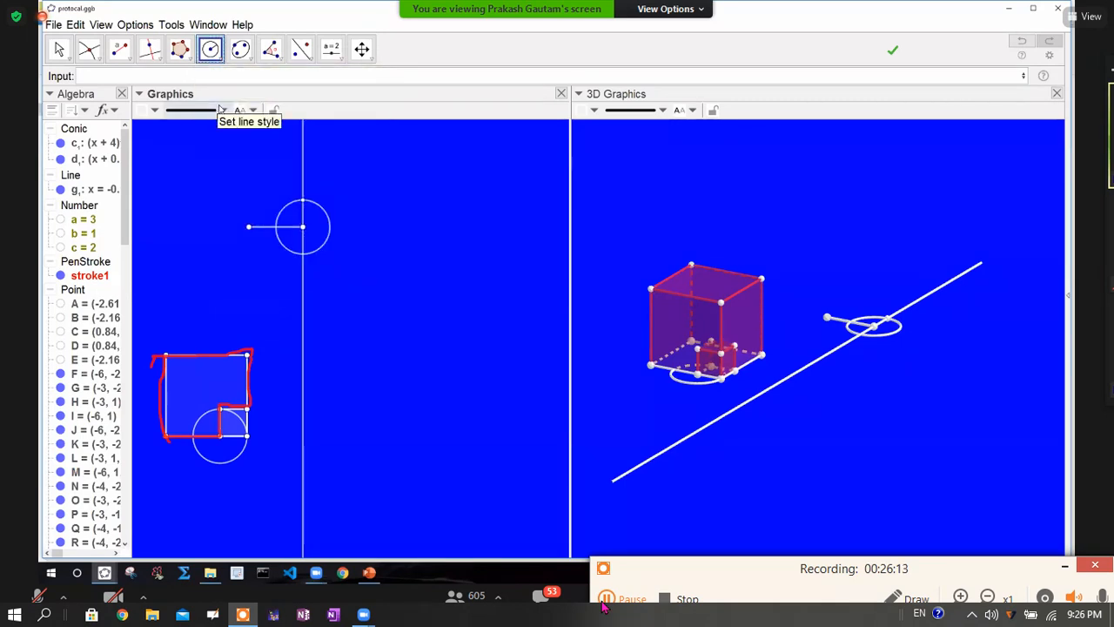
{"action": "left_click", "coordinate": [303, 207]}
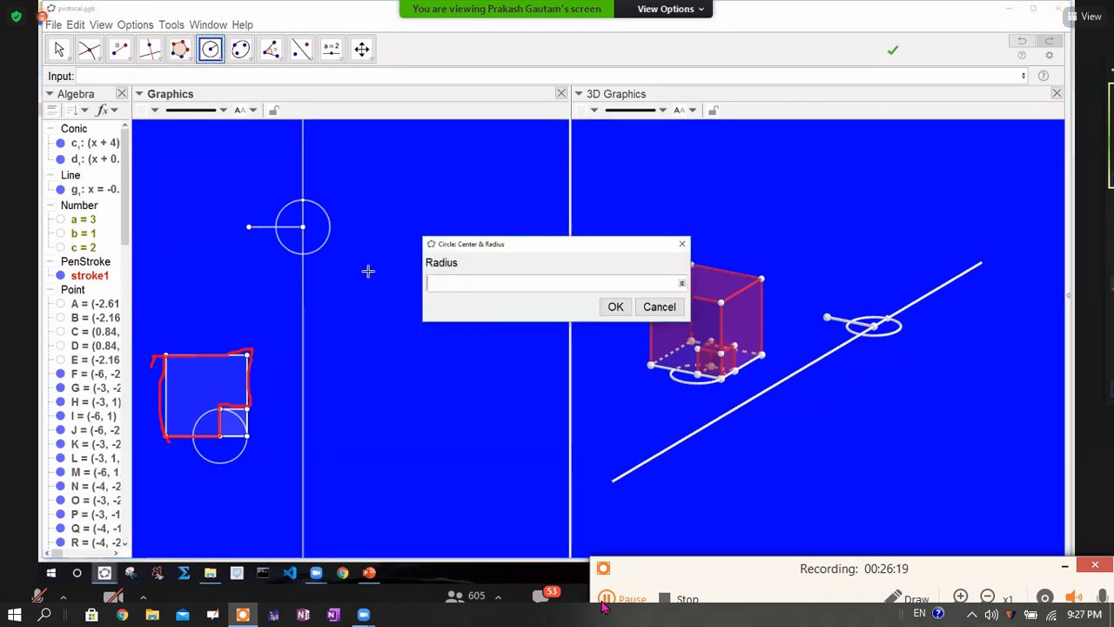
{"action": "type", "text": "b"}
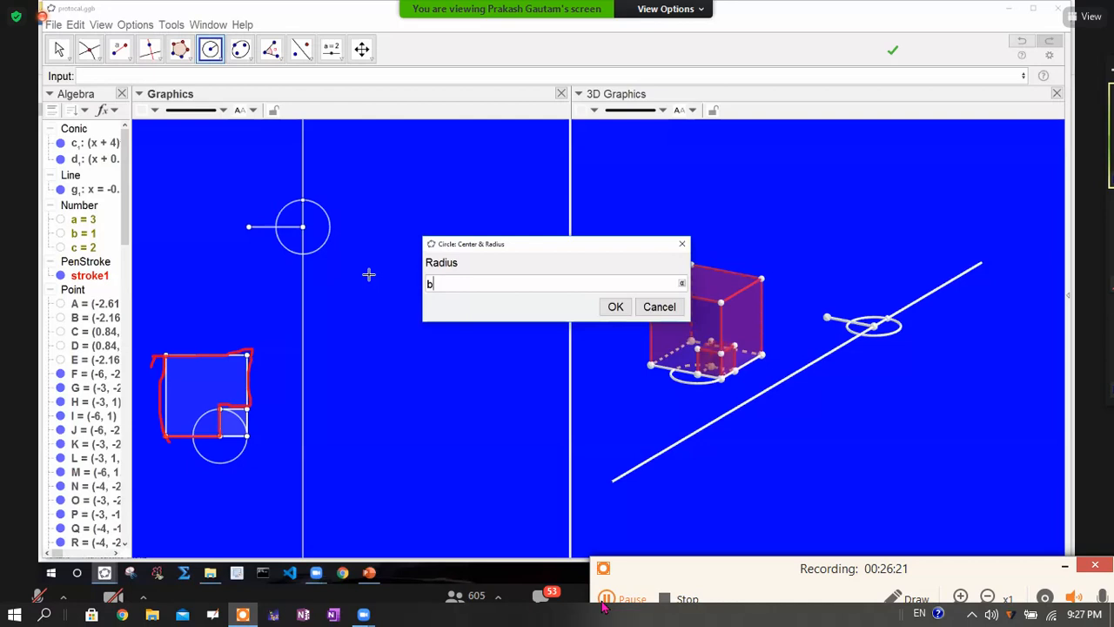
{"action": "left_click", "coordinate": [614, 307]}
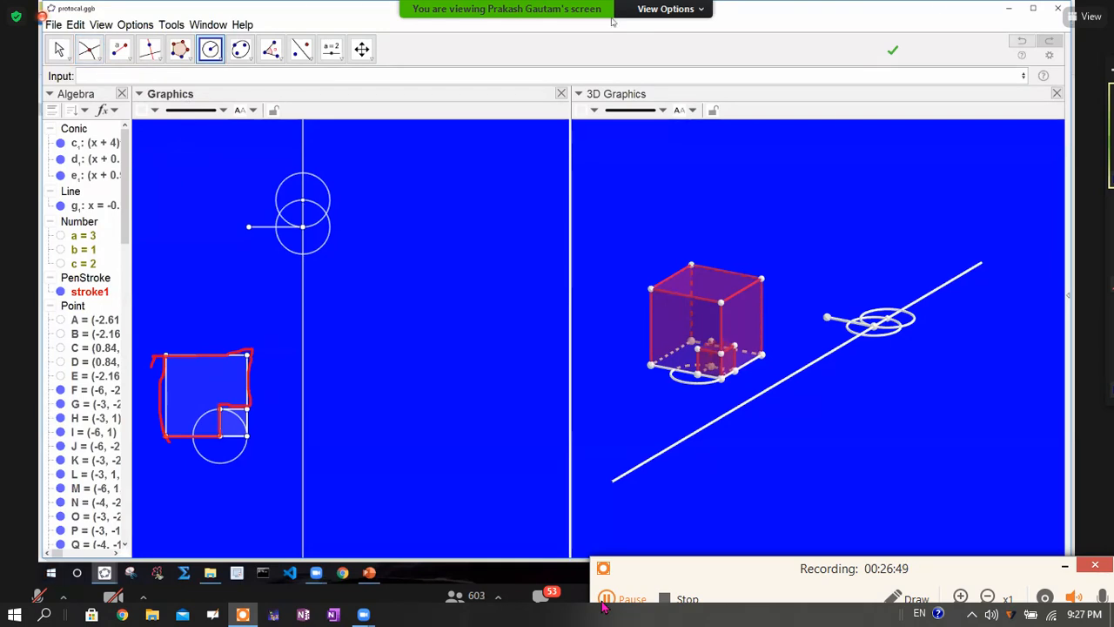
Step: Draw a perpendicular to the vertical line through the upper circle's center and mark its intersection with that circle's right side
{"action": "left_click", "coordinate": [150, 48]}
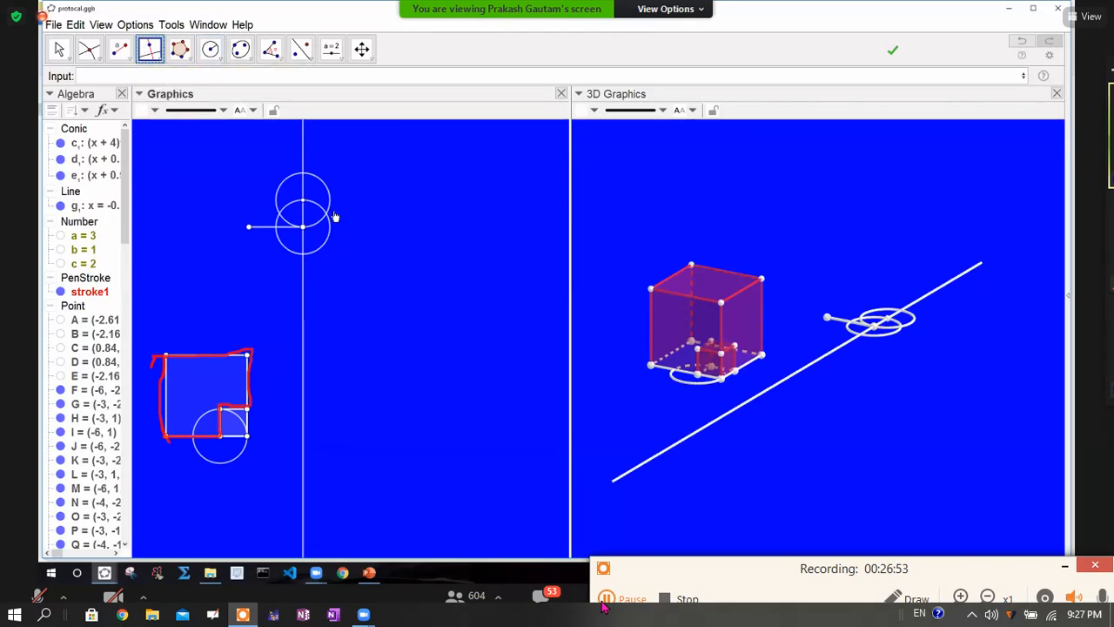
{"action": "left_click", "coordinate": [295, 152]}
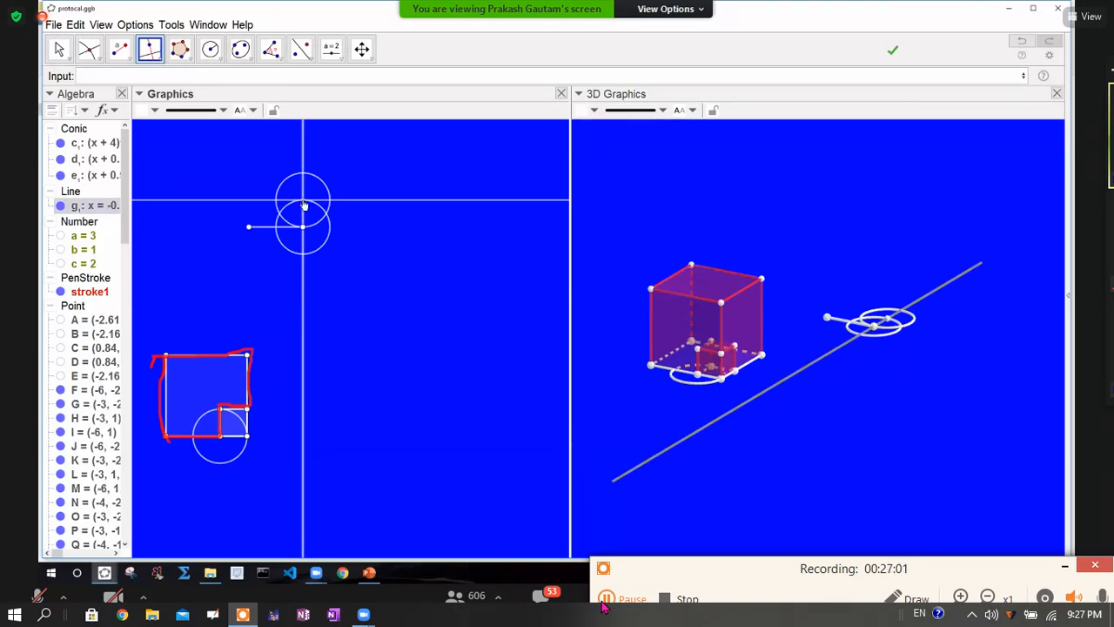
{"action": "left_click", "coordinate": [303, 206]}
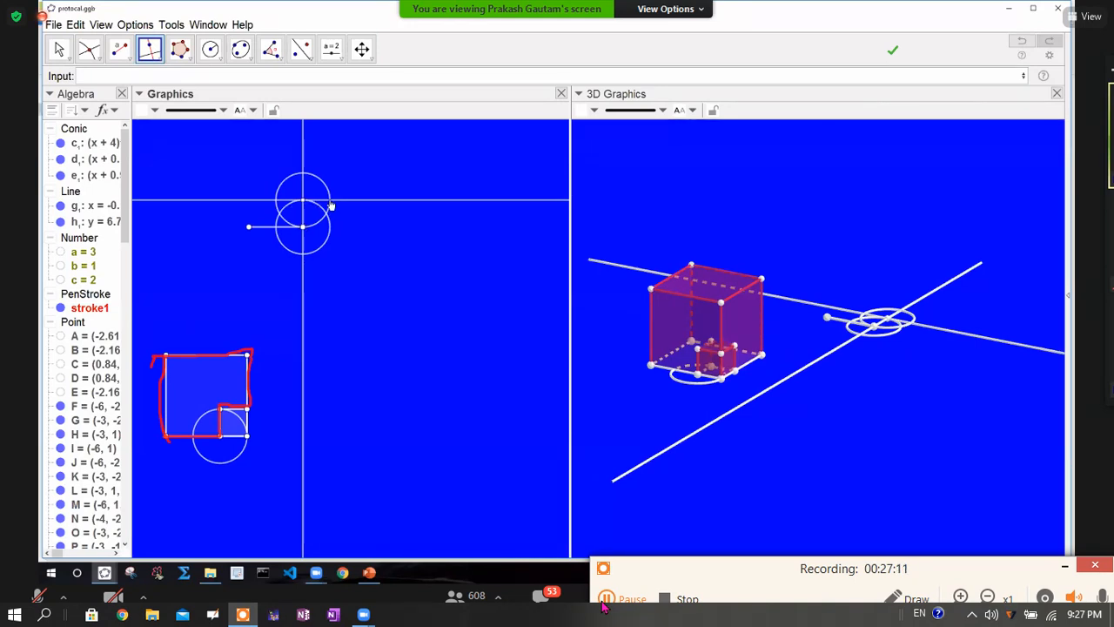
{"action": "left_click", "coordinate": [88, 49]}
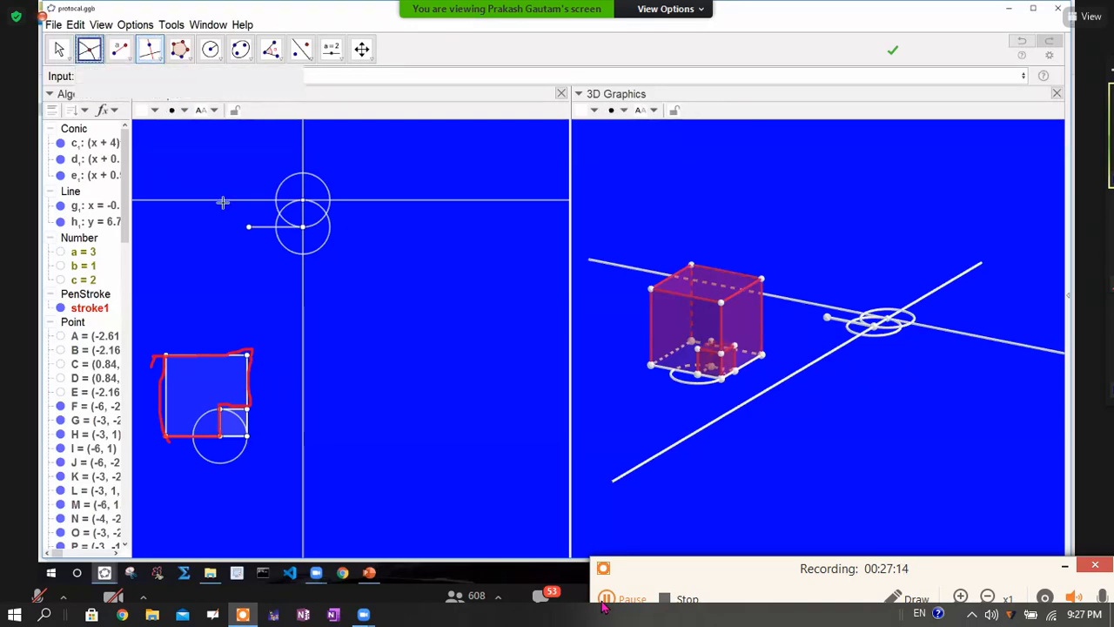
{"action": "left_click", "coordinate": [330, 201]}
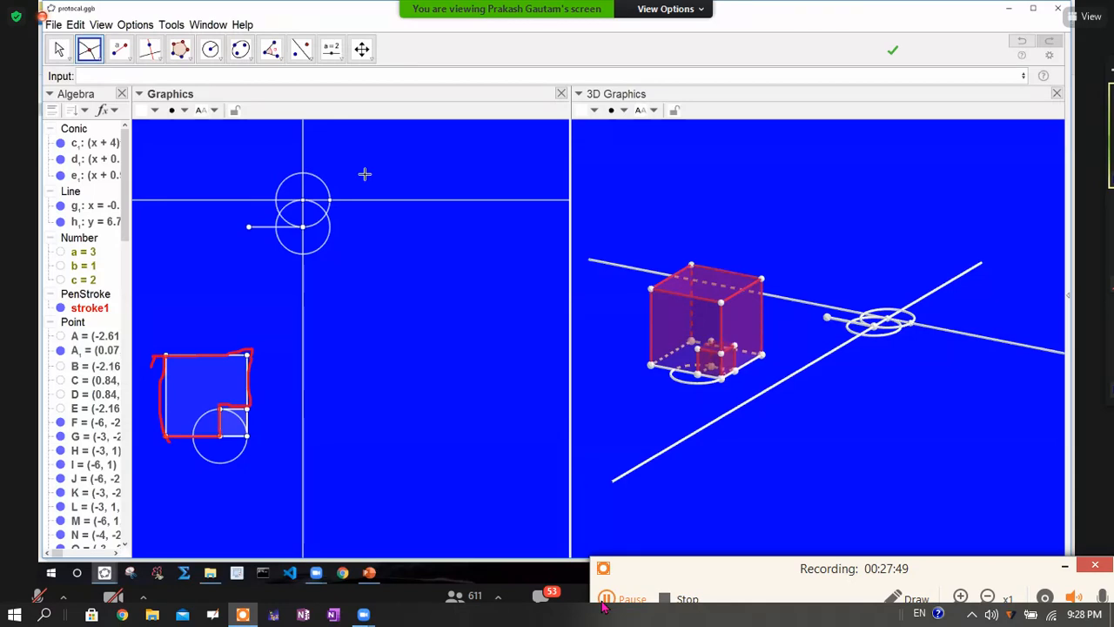
Step: Construct a circle of radius c centered at the new intersection point on the upper circle's right side
{"action": "left_click", "coordinate": [210, 49]}
{"action": "left_click", "coordinate": [210, 49]}
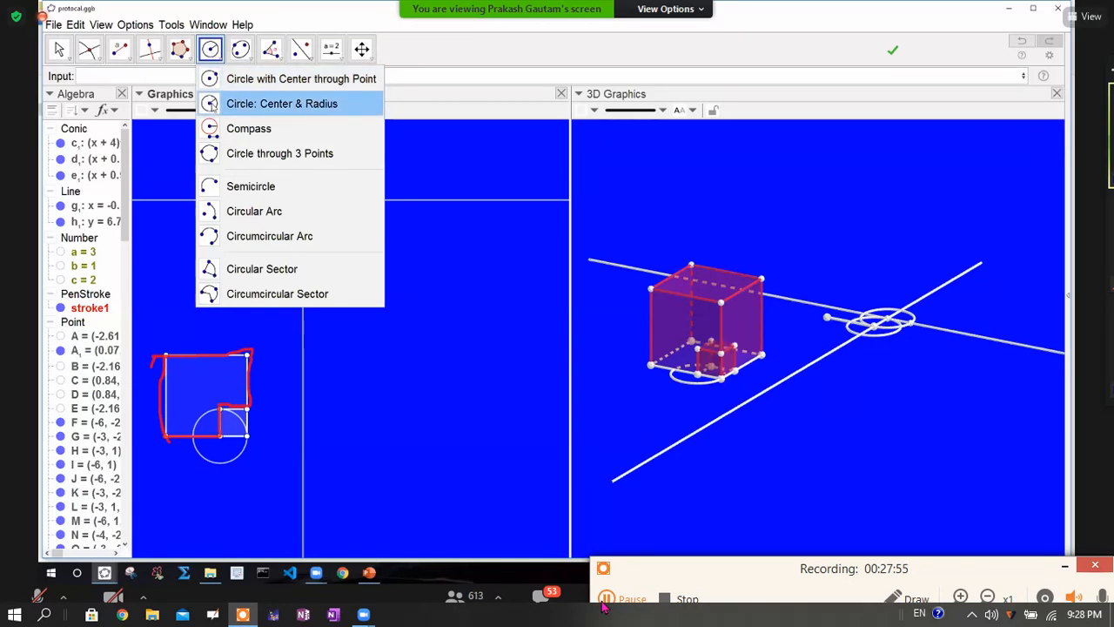
{"action": "left_click", "coordinate": [212, 103]}
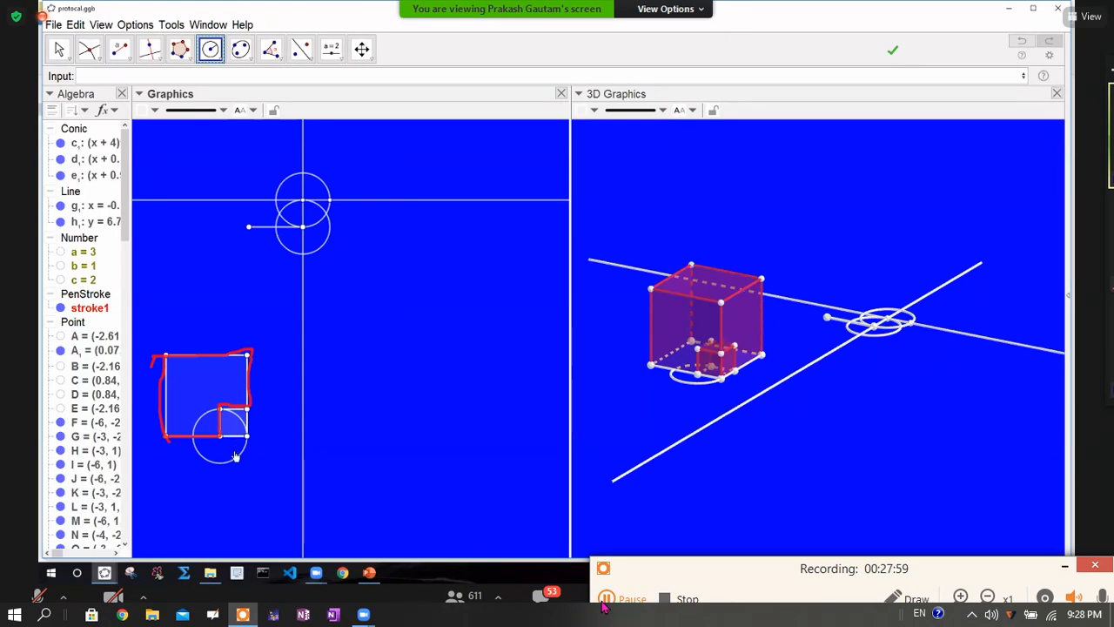
{"action": "left_click", "coordinate": [330, 199]}
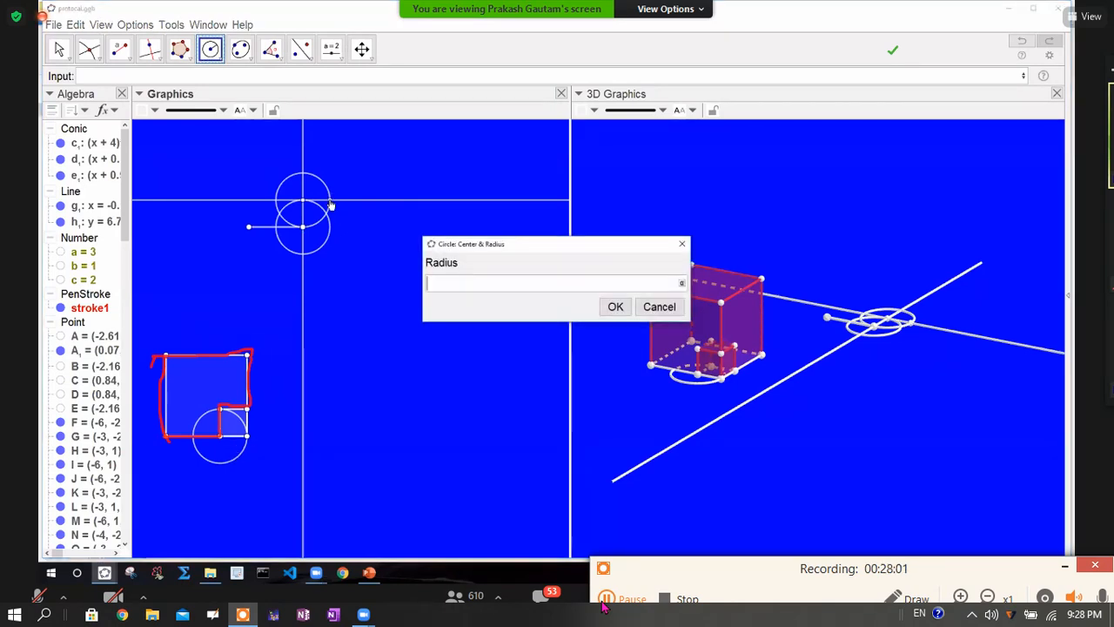
{"action": "type", "text": "c"}
{"action": "left_click", "coordinate": [616, 306]}
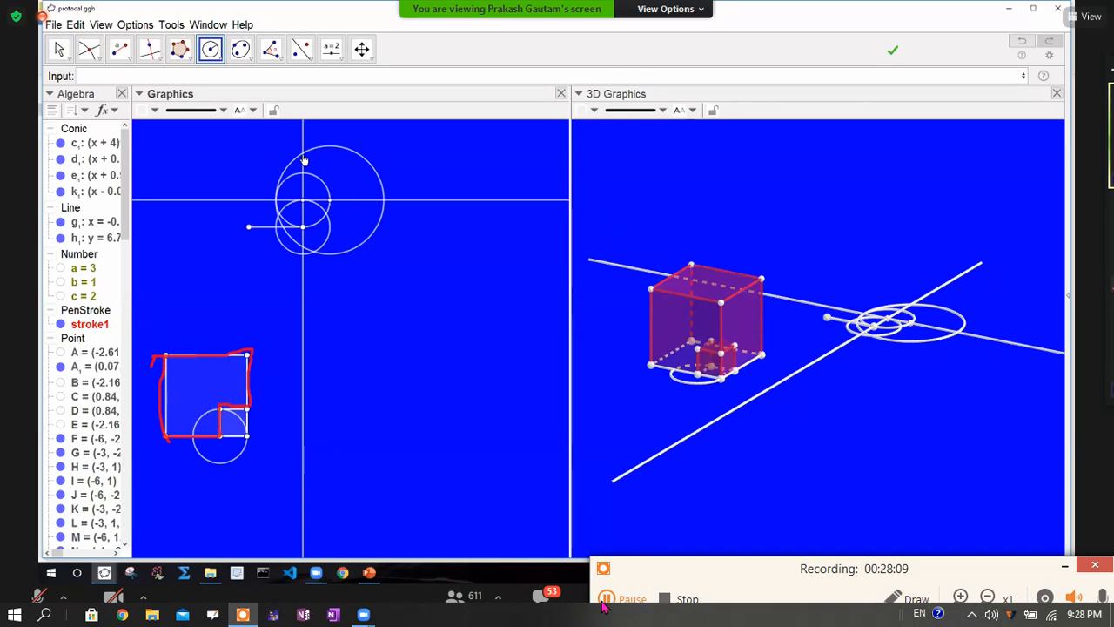
{"action": "left_click", "coordinate": [88, 49]}
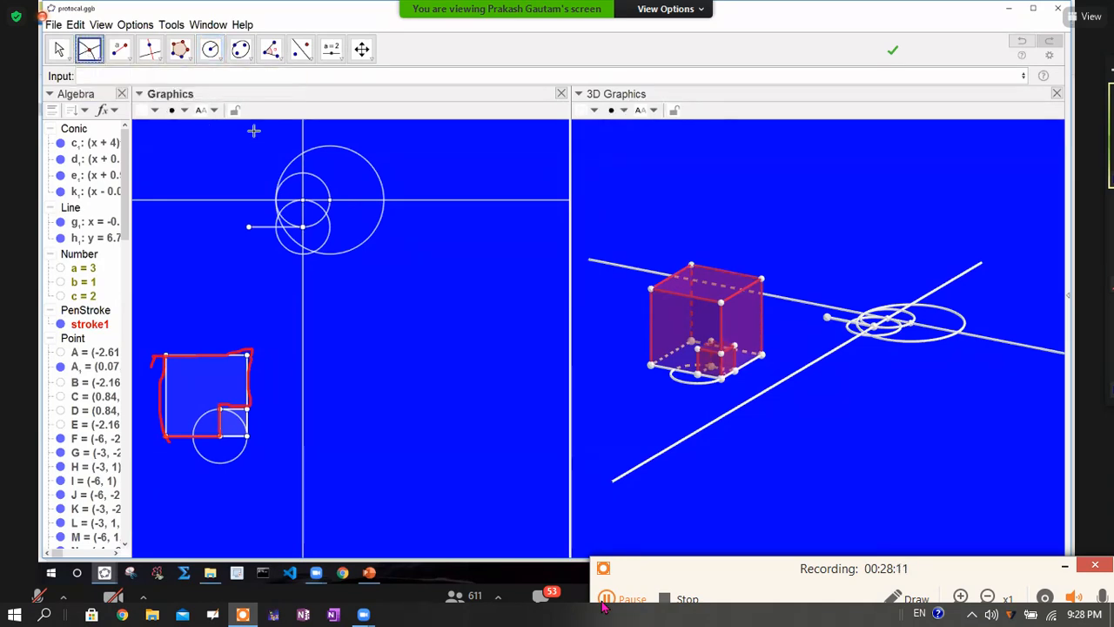
{"action": "left_click", "coordinate": [303, 159]}
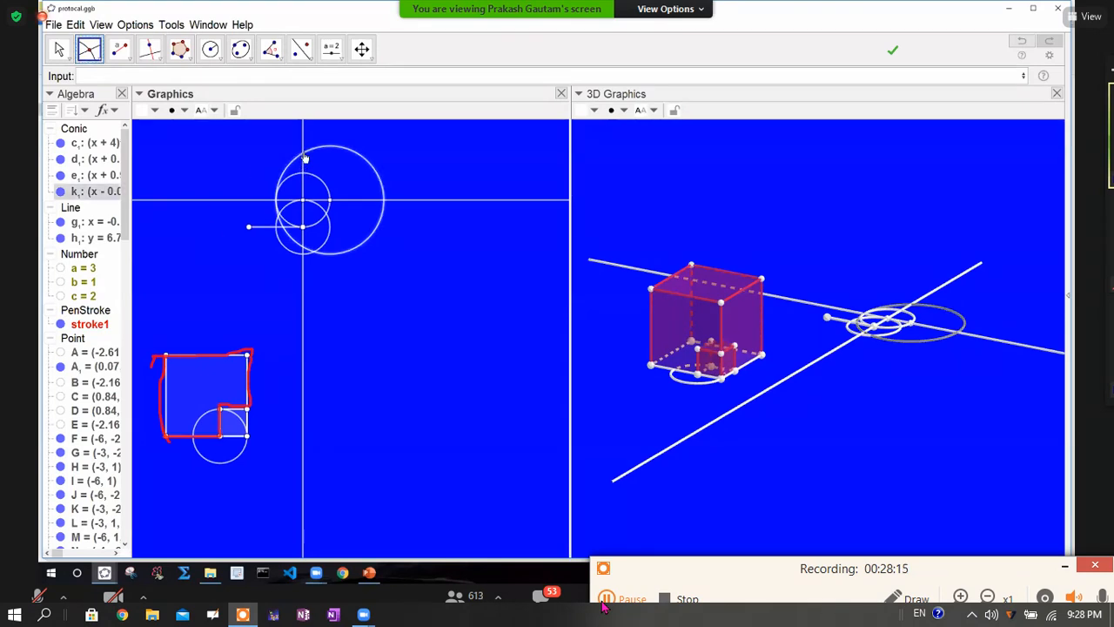
{"action": "left_click", "coordinate": [302, 159]}
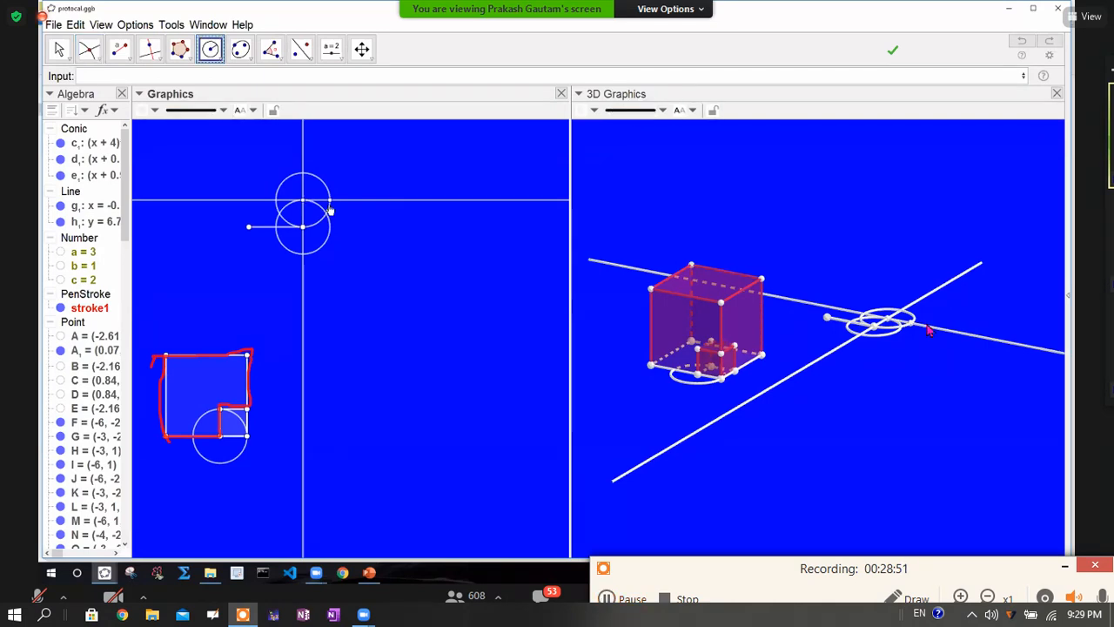
{"action": "left_click", "coordinate": [614, 596]}
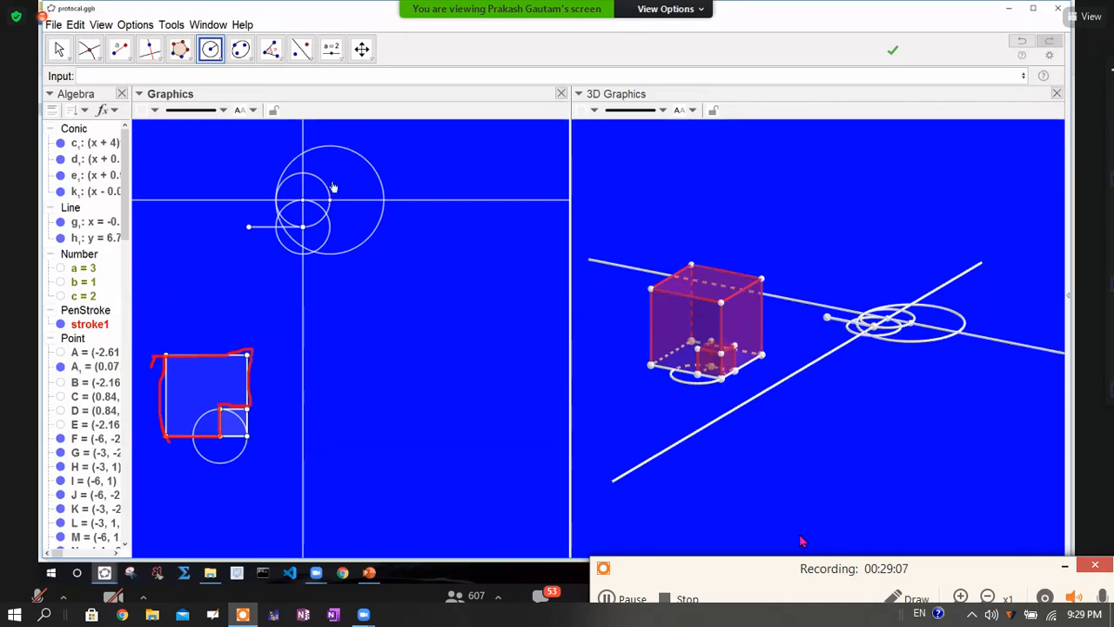
Step: Draw a perpendicular to the horizontal line through the large circle's center and mark its intersection with the top of that circle
{"action": "left_click", "coordinate": [149, 49]}
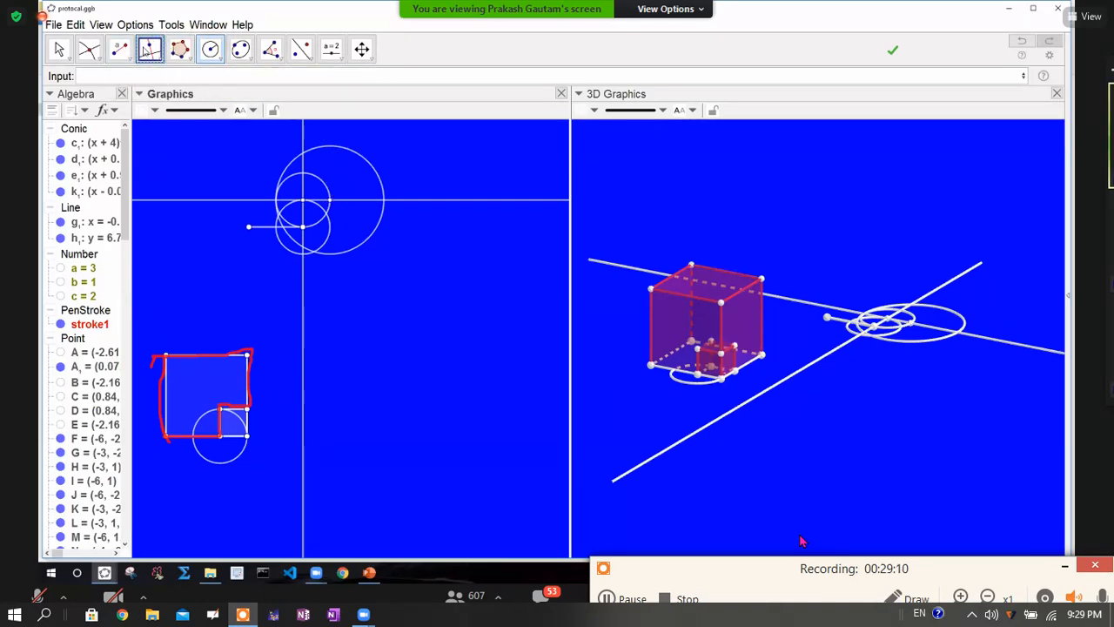
{"action": "left_click", "coordinate": [345, 199]}
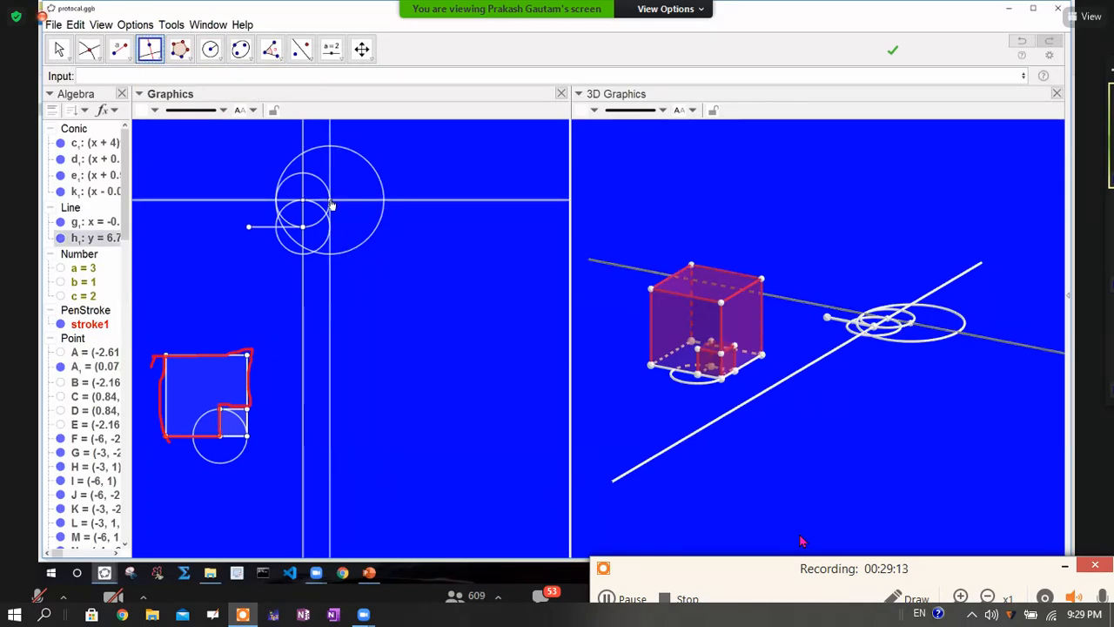
{"action": "left_click", "coordinate": [330, 201]}
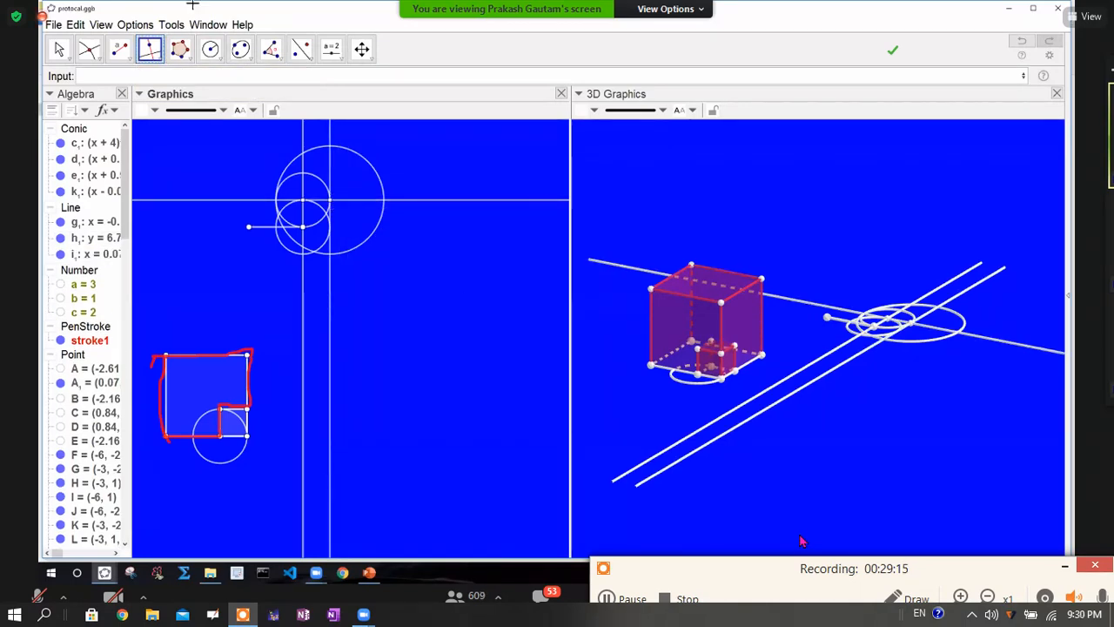
{"action": "left_click", "coordinate": [88, 49]}
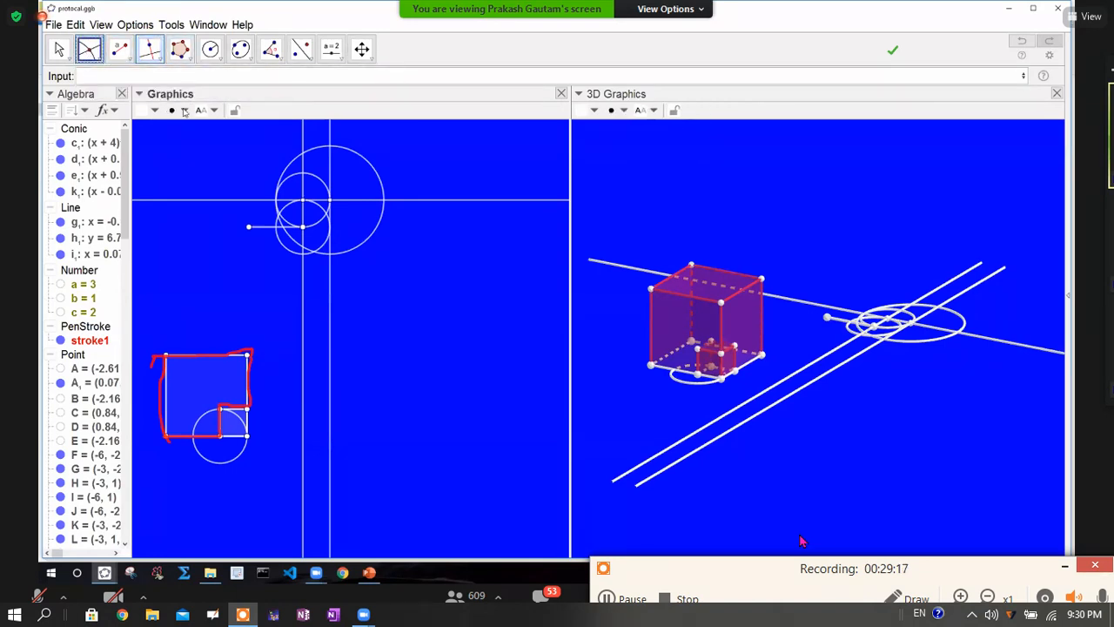
{"action": "left_click", "coordinate": [331, 153]}
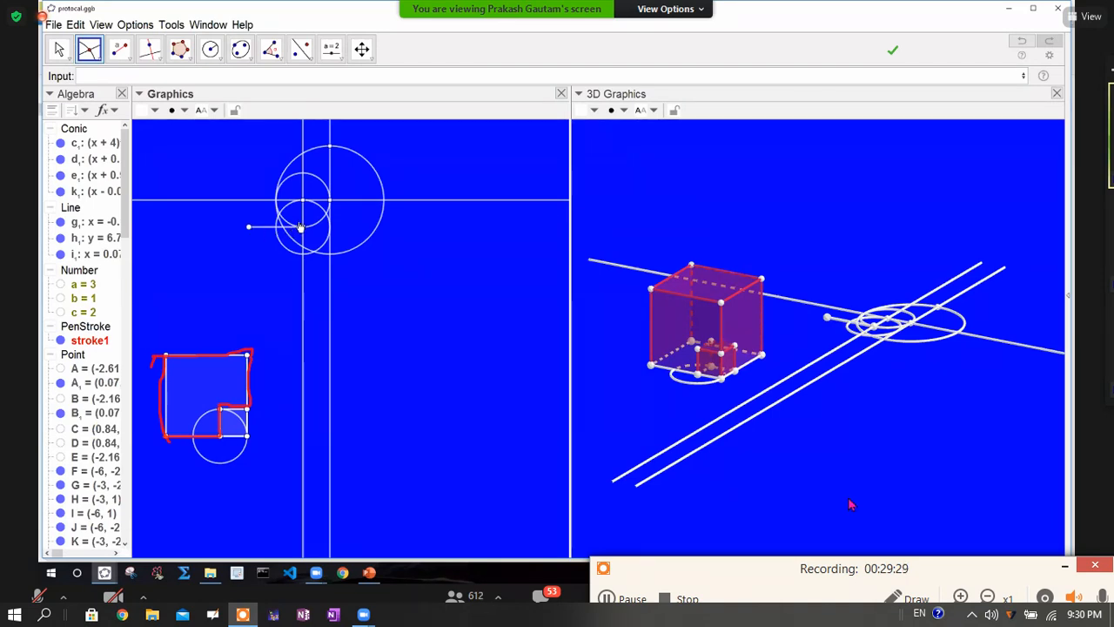
{"action": "left_click", "coordinate": [623, 600]}
{"action": "left_click", "coordinate": [624, 601]}
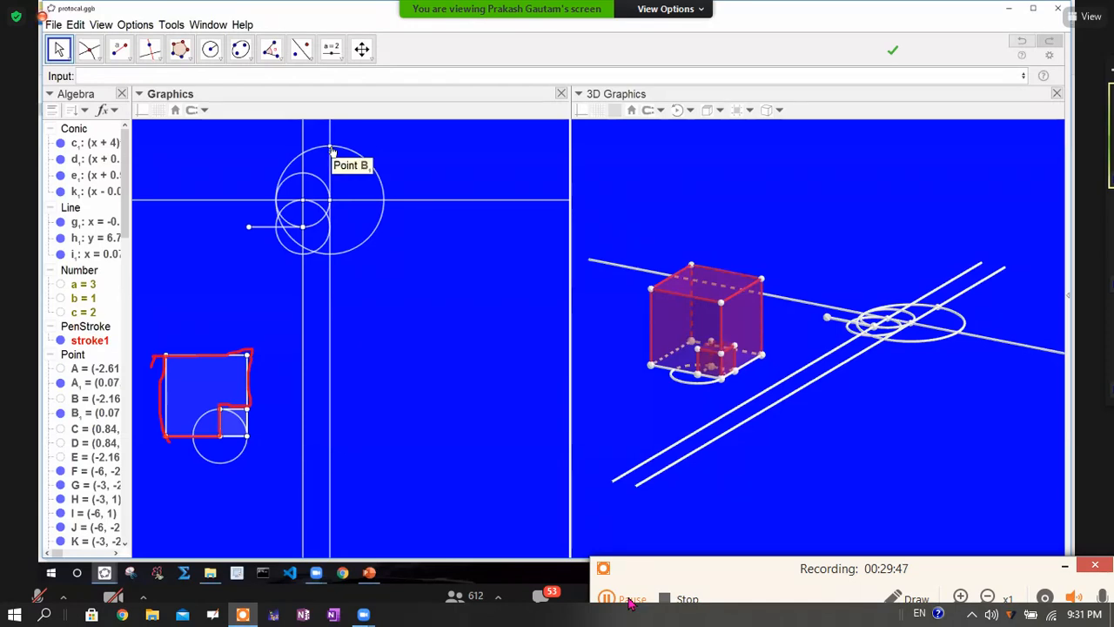
Step: Draw a line parallel to the original segment through the point at the top of the large circle
{"action": "left_click", "coordinate": [159, 61]}
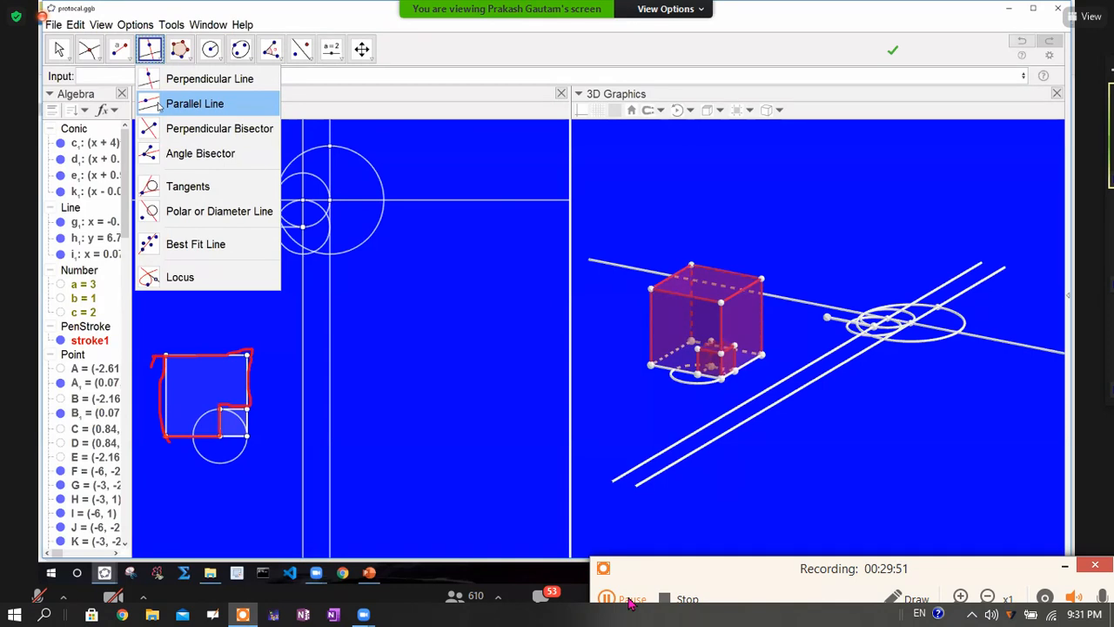
{"action": "left_click", "coordinate": [158, 105]}
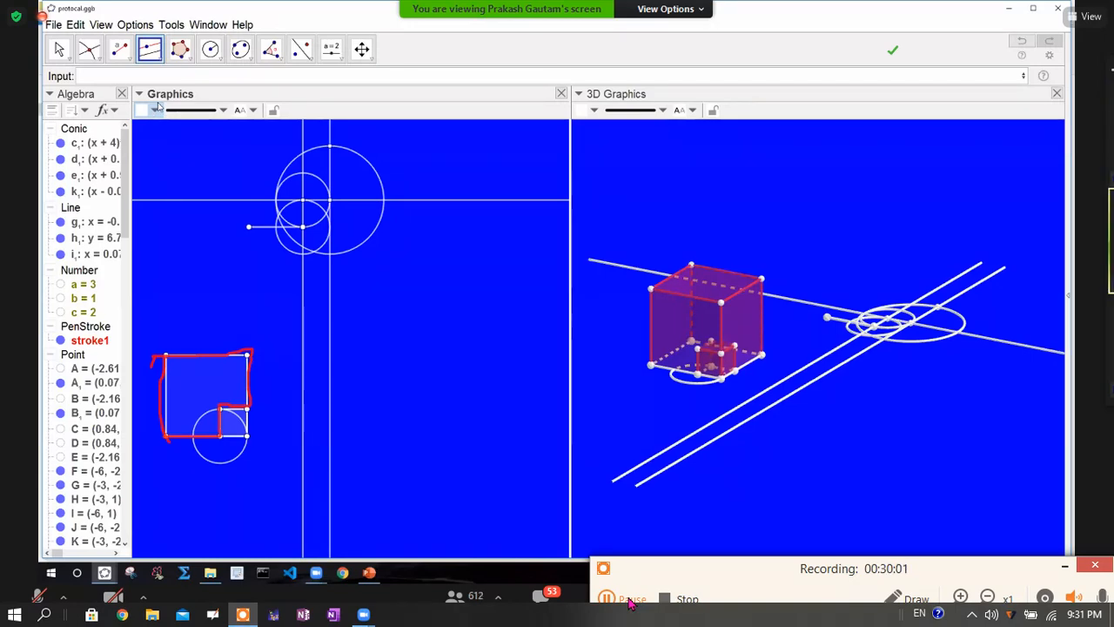
{"action": "left_click", "coordinate": [263, 228]}
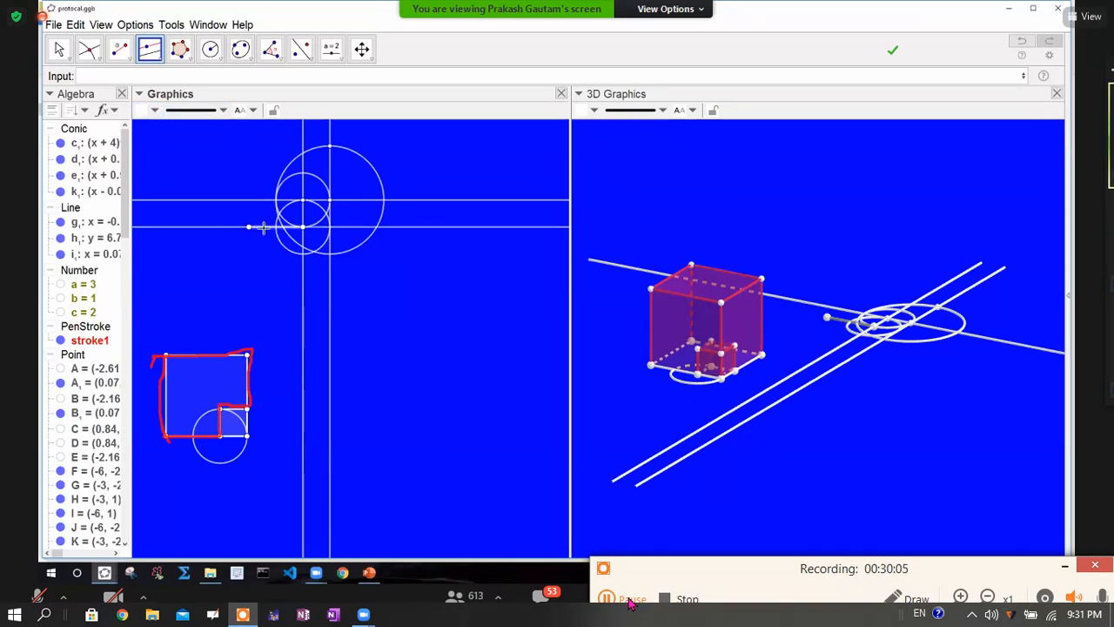
{"action": "left_click", "coordinate": [330, 152]}
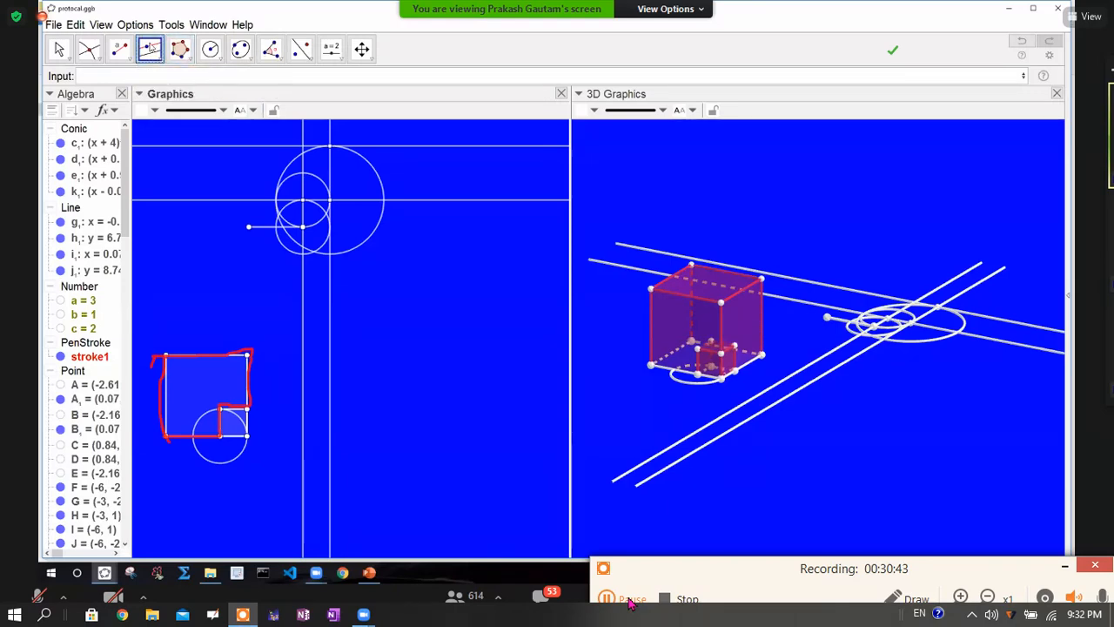
Step: Draw a parallel to the vertical line through the segment's left endpoint and mark its intersection with the uppermost horizontal line
{"action": "left_click", "coordinate": [304, 224]}
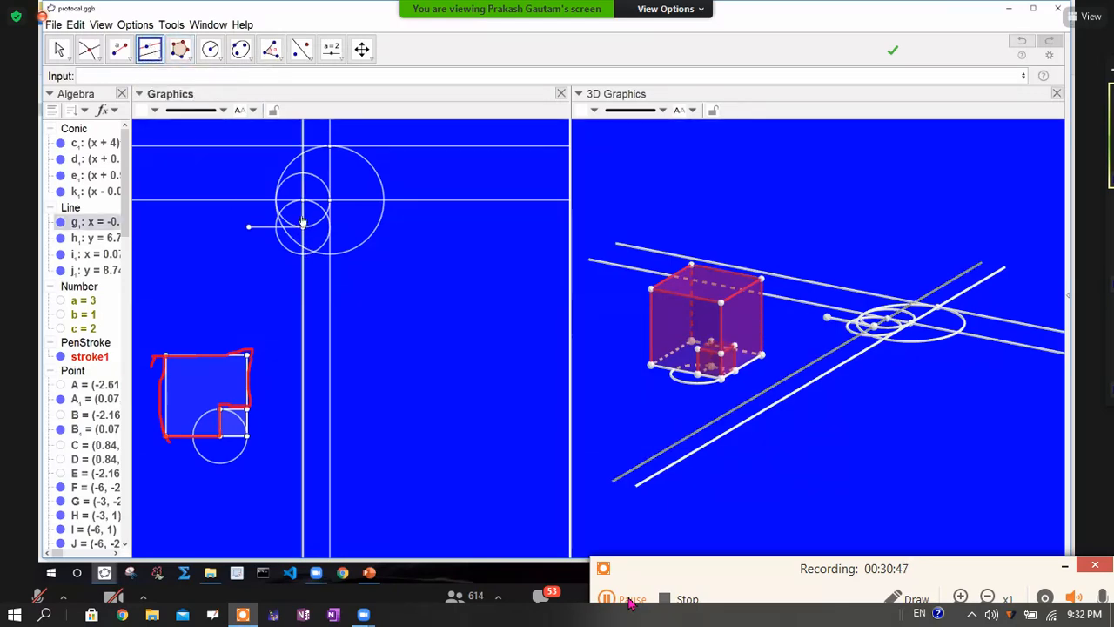
{"action": "left_click", "coordinate": [249, 225]}
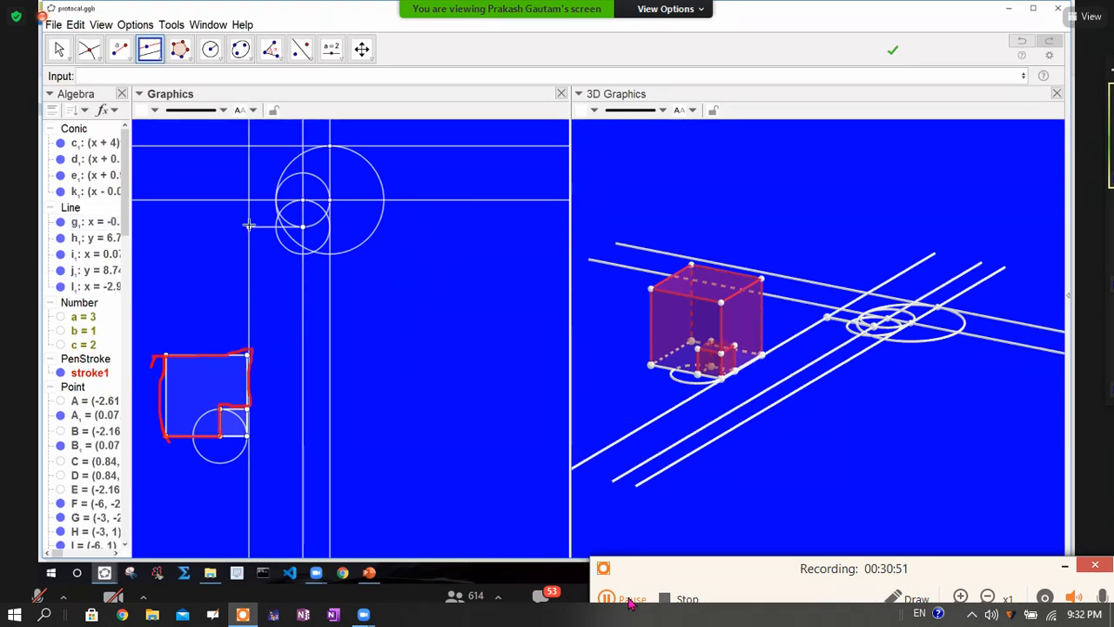
{"action": "left_click", "coordinate": [249, 226]}
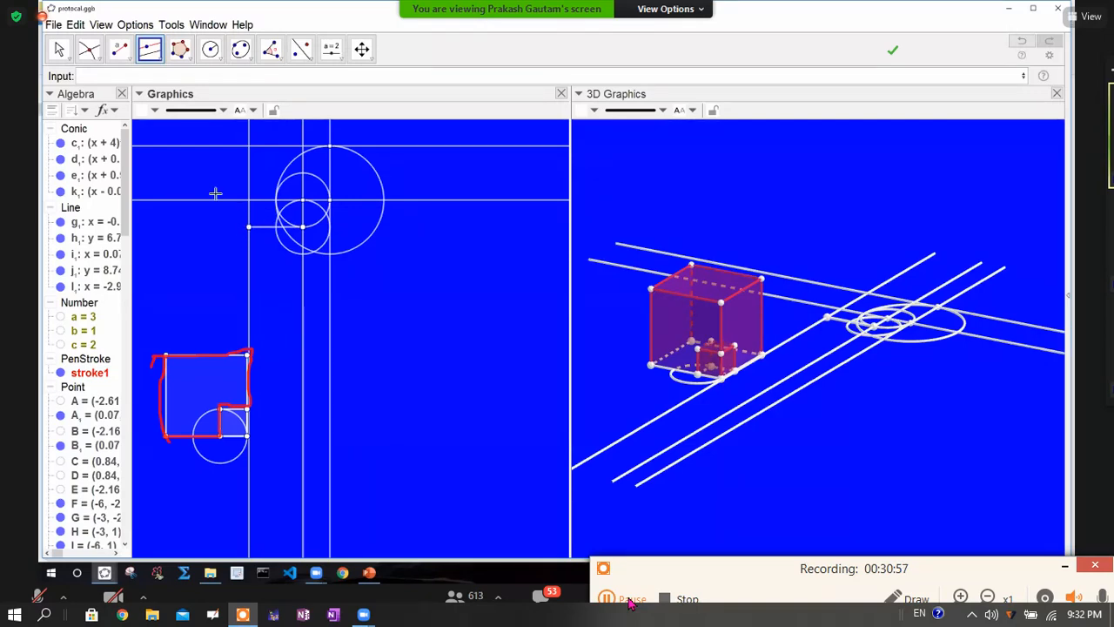
{"action": "left_click", "coordinate": [88, 52]}
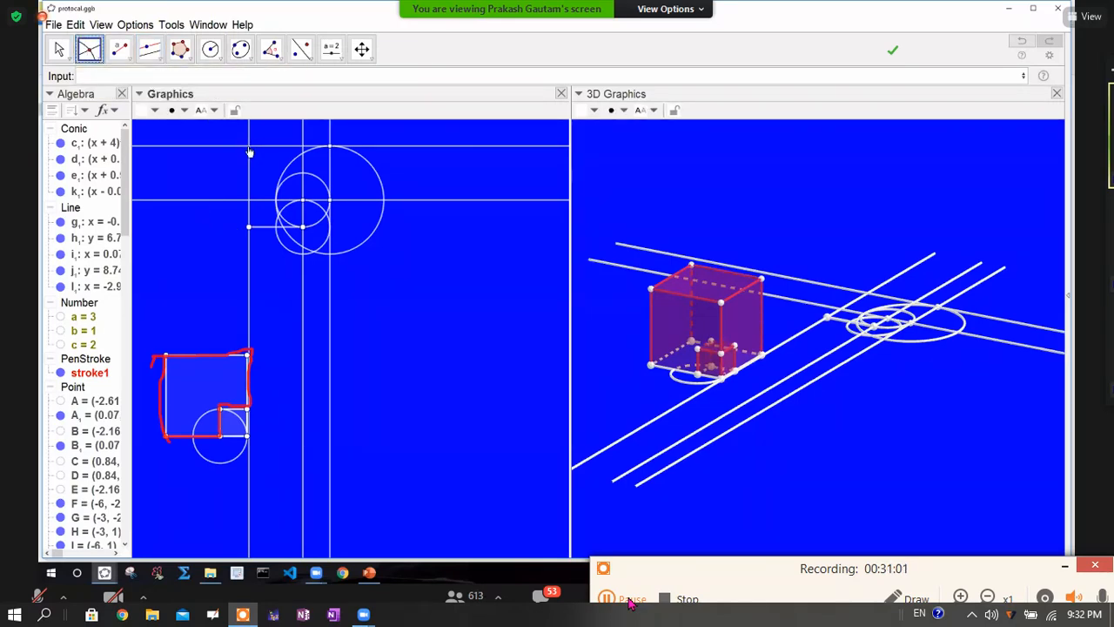
{"action": "left_click", "coordinate": [243, 352]}
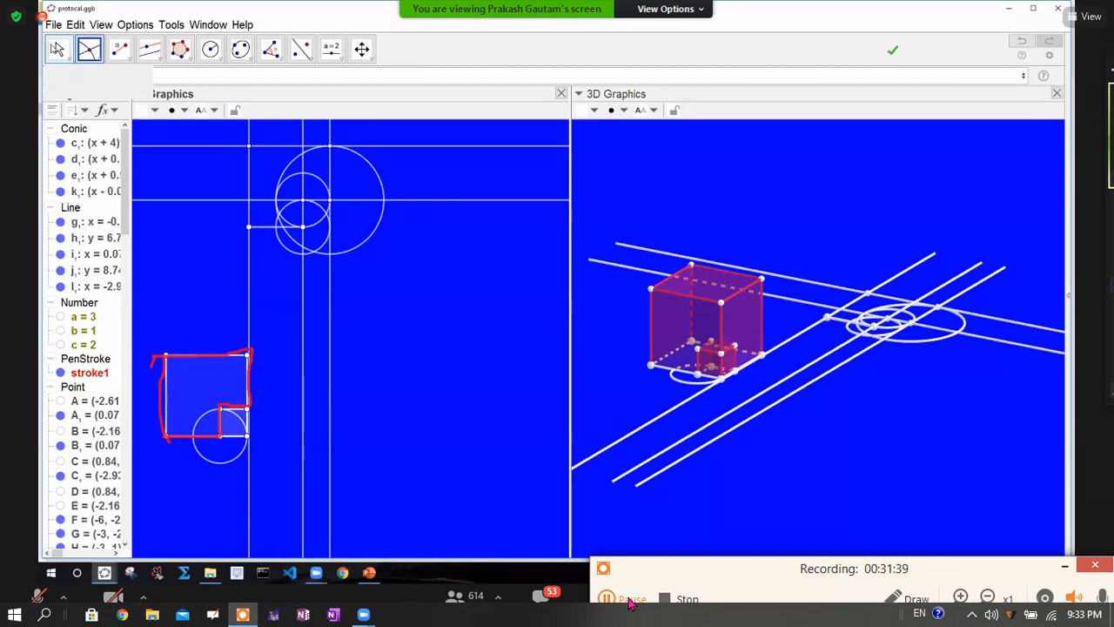
Step: Hide the four construction circles c₁, d₁, e₁ and k₁
{"action": "left_click", "coordinate": [58, 49]}
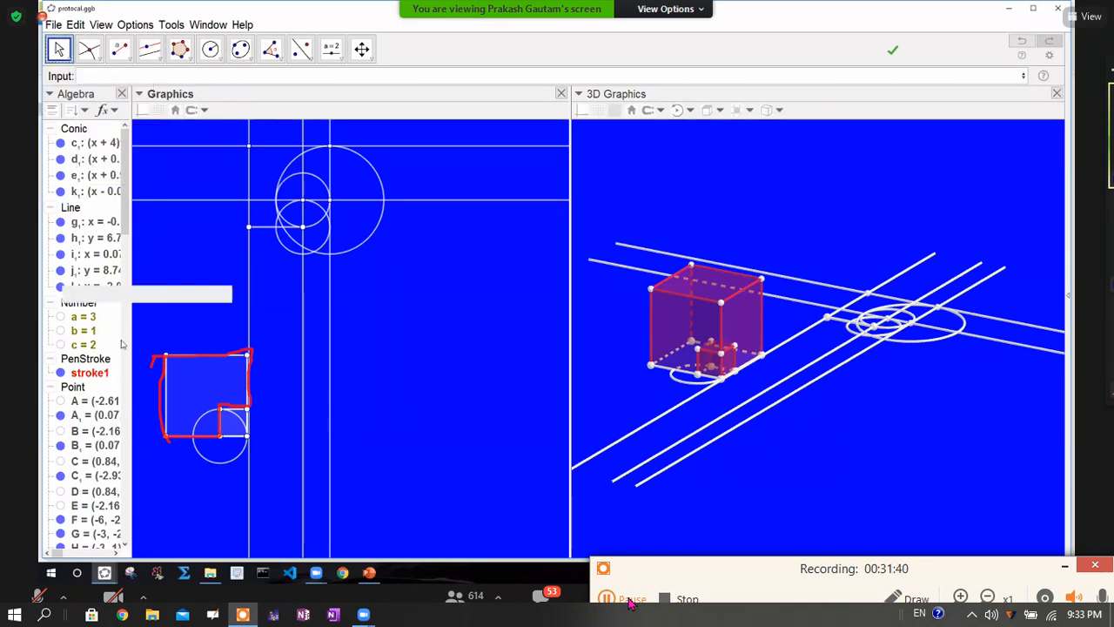
{"action": "left_click", "coordinate": [61, 144]}
{"action": "left_click", "coordinate": [60, 142]}
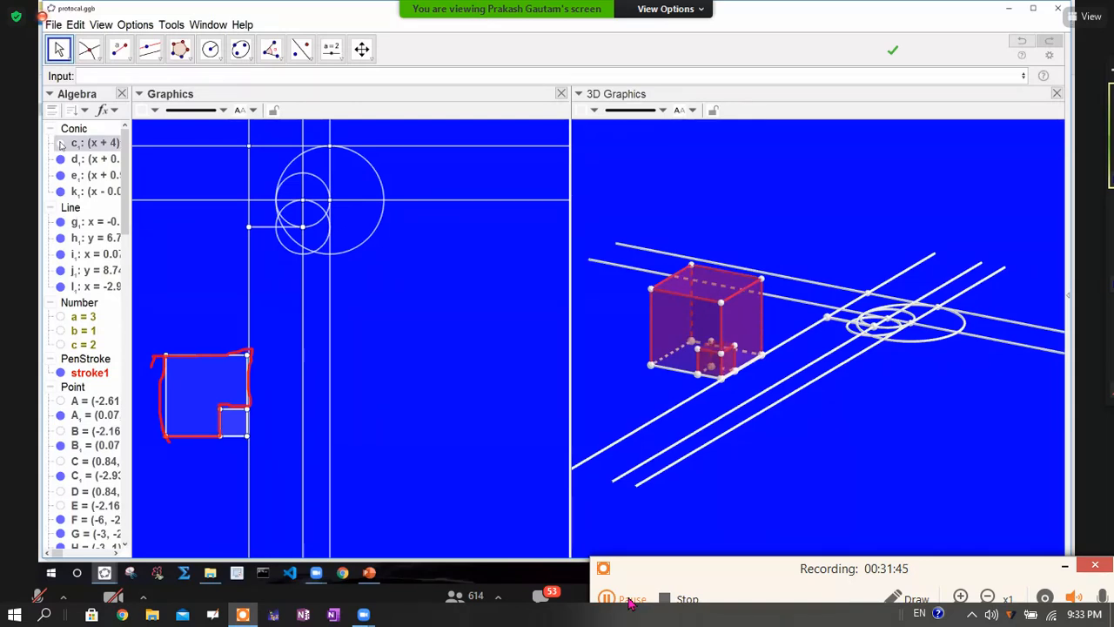
{"action": "left_click", "coordinate": [60, 160]}
{"action": "left_click", "coordinate": [60, 176]}
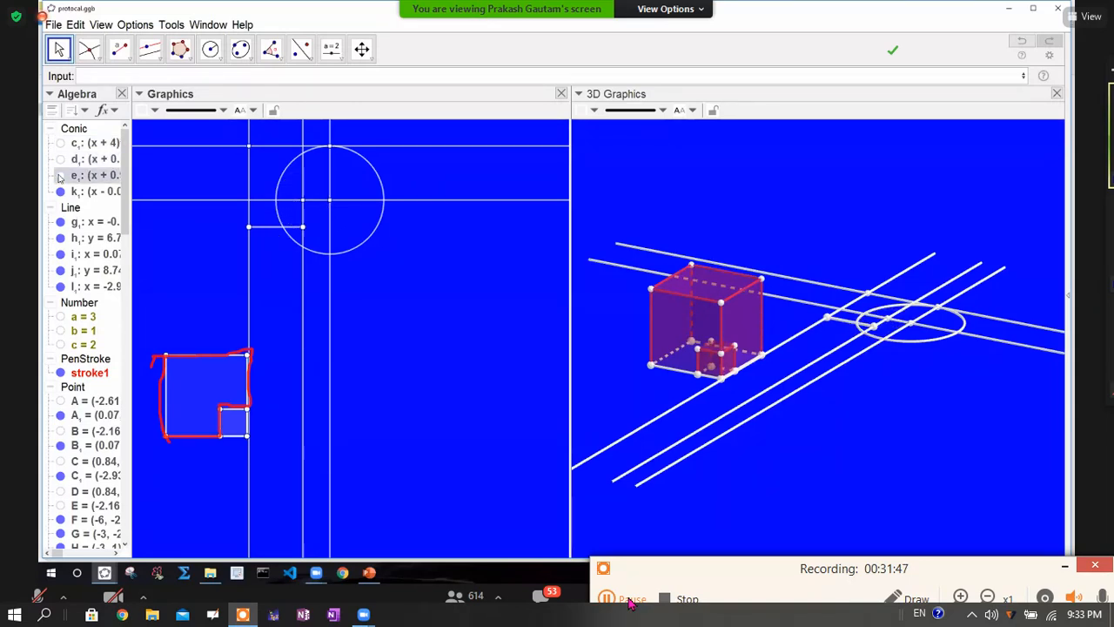
{"action": "left_click", "coordinate": [59, 192]}
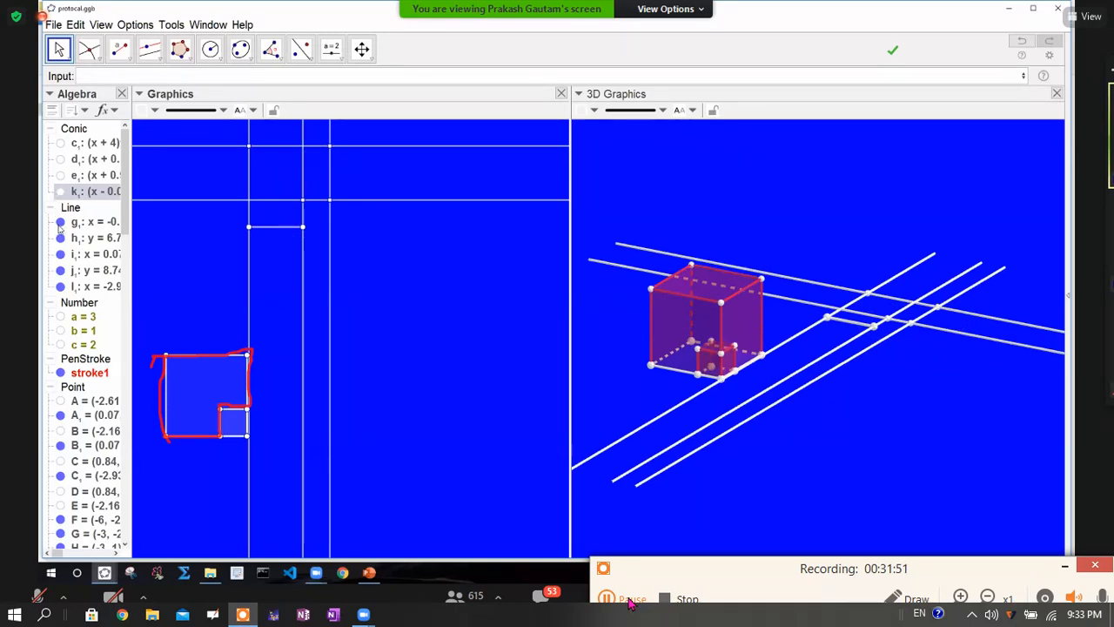
Step: Hide the five construction lines g₁, h₁, i₁, j₁ and l₁ and the original segment, keeping its endpoints shown
{"action": "left_click", "coordinate": [60, 221]}
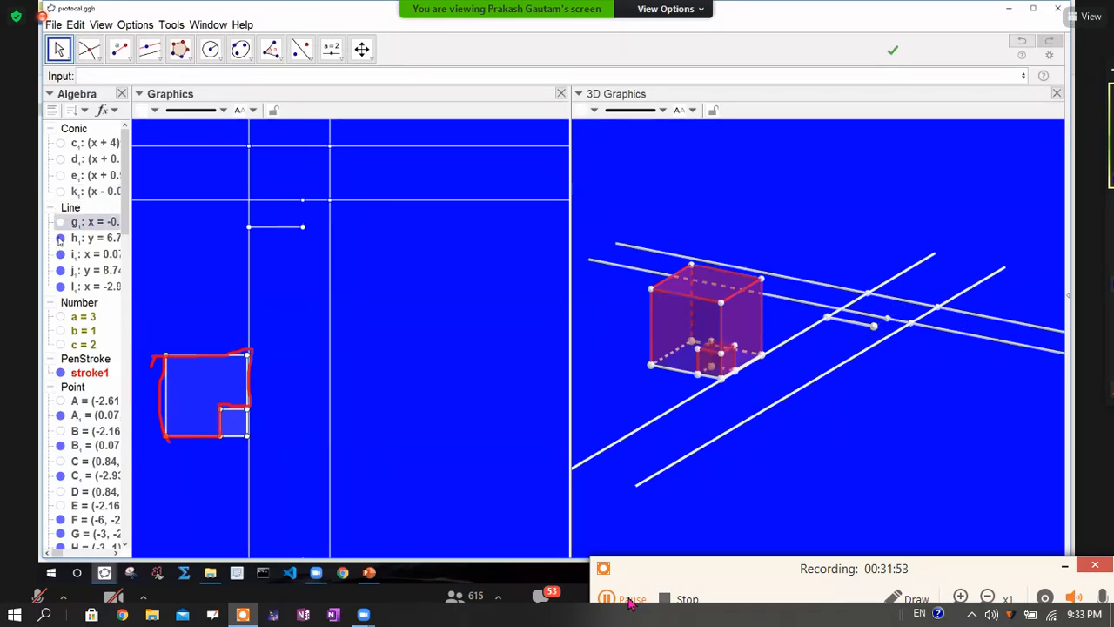
{"action": "left_click", "coordinate": [59, 238]}
{"action": "left_click", "coordinate": [60, 254]}
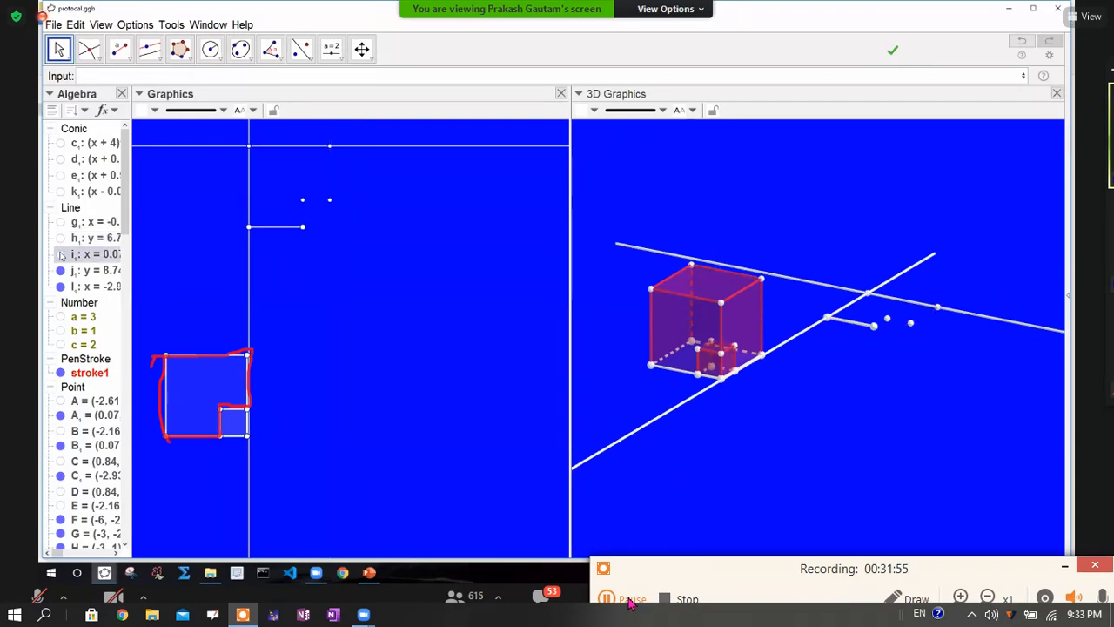
{"action": "left_click", "coordinate": [60, 270]}
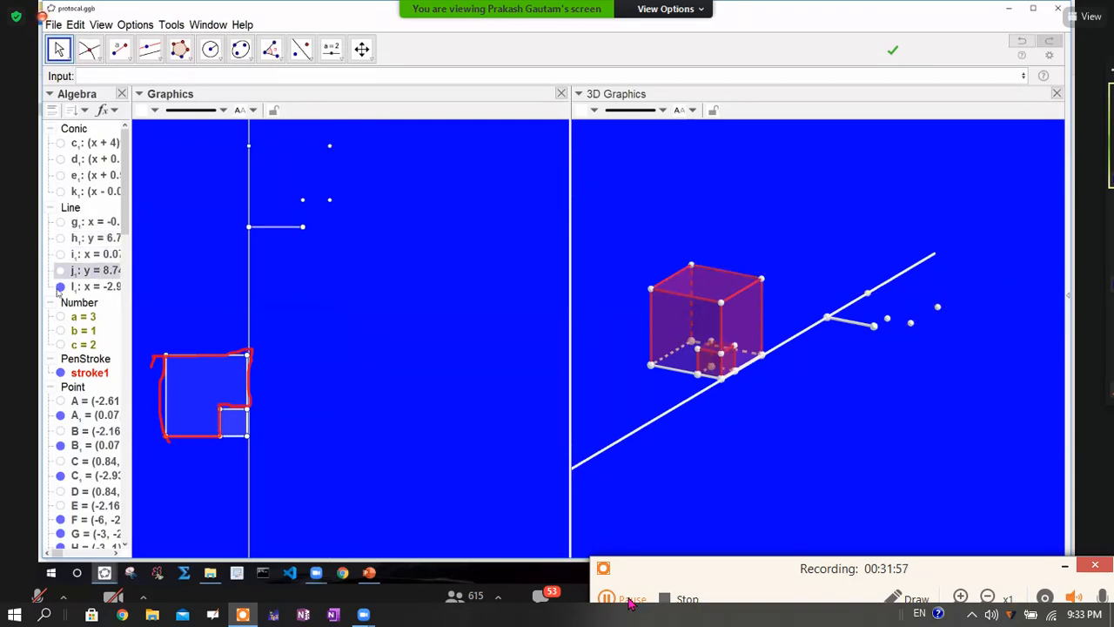
{"action": "left_click", "coordinate": [60, 287]}
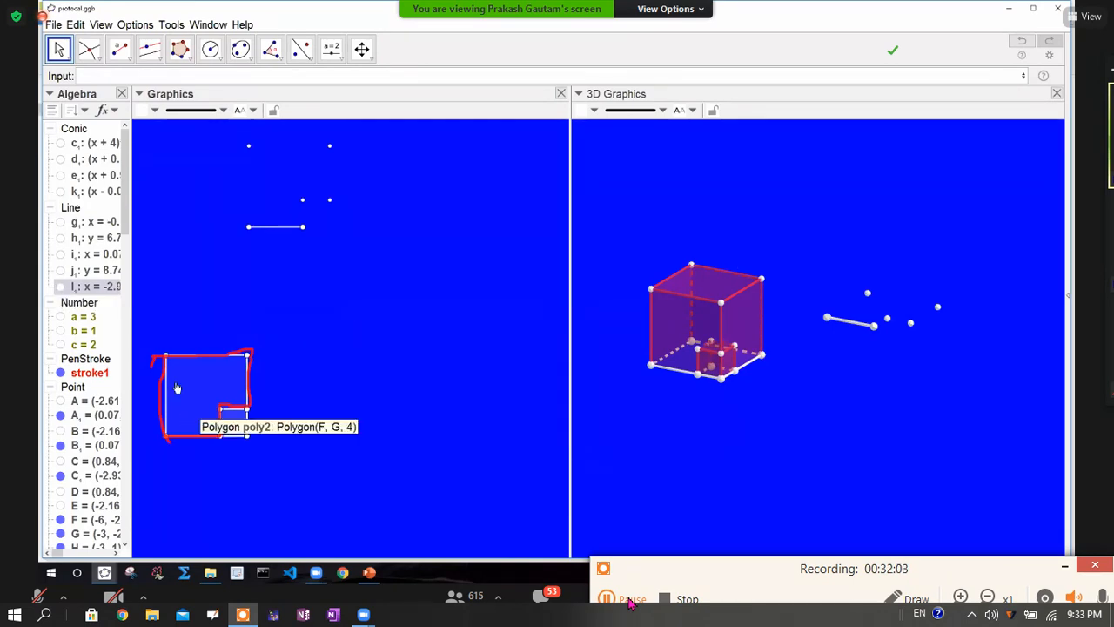
{"action": "right_click", "coordinate": [275, 229]}
{"action": "left_click", "coordinate": [284, 256]}
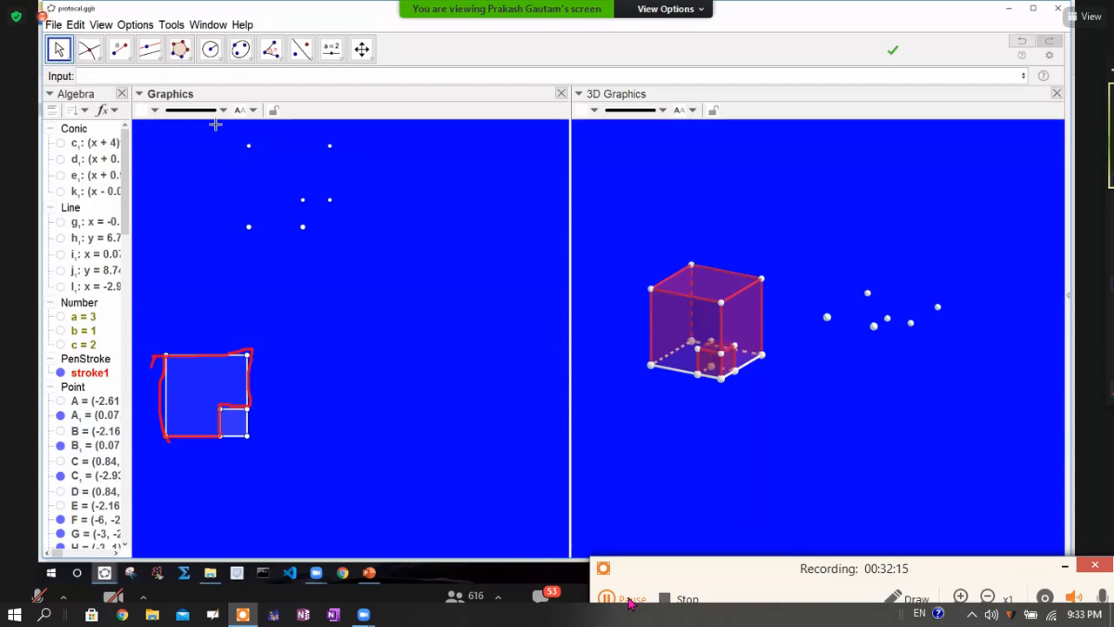
Step: Create an L-shaped polygon through the six remaining construction points, starting and closing at the upper-left point
{"action": "left_click", "coordinate": [180, 50]}
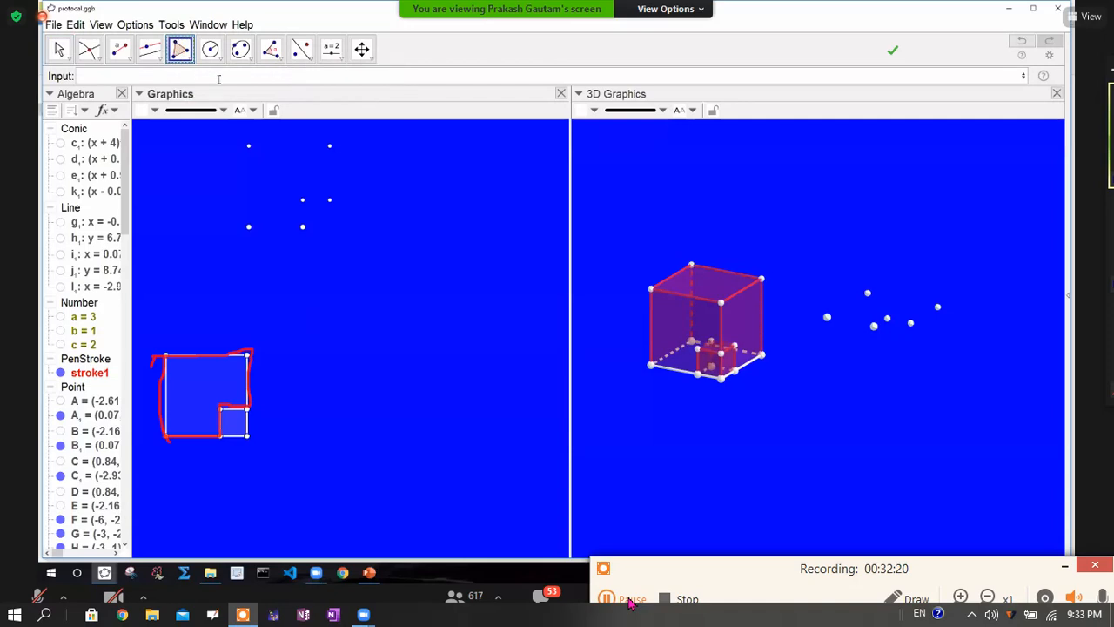
{"action": "left_click", "coordinate": [249, 147]}
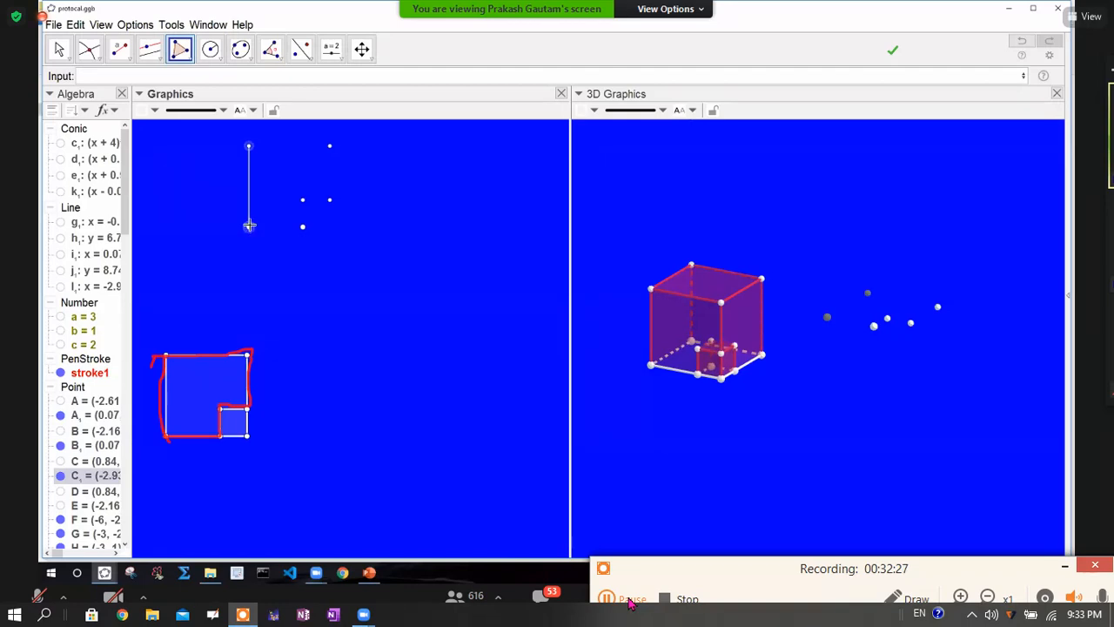
{"action": "left_click", "coordinate": [249, 225]}
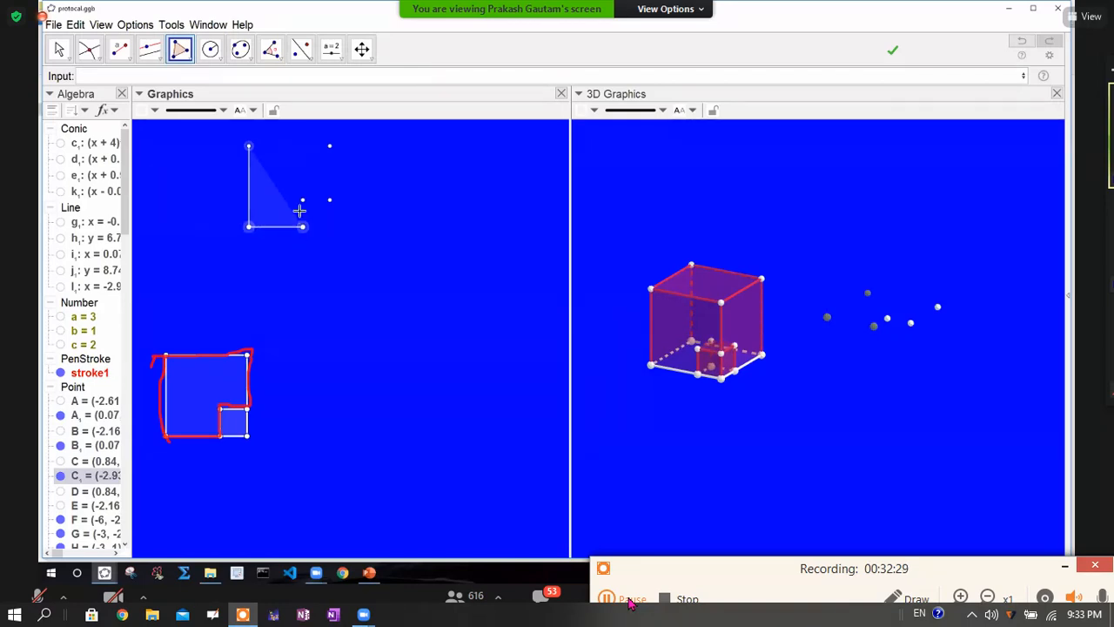
{"action": "left_click", "coordinate": [318, 207]}
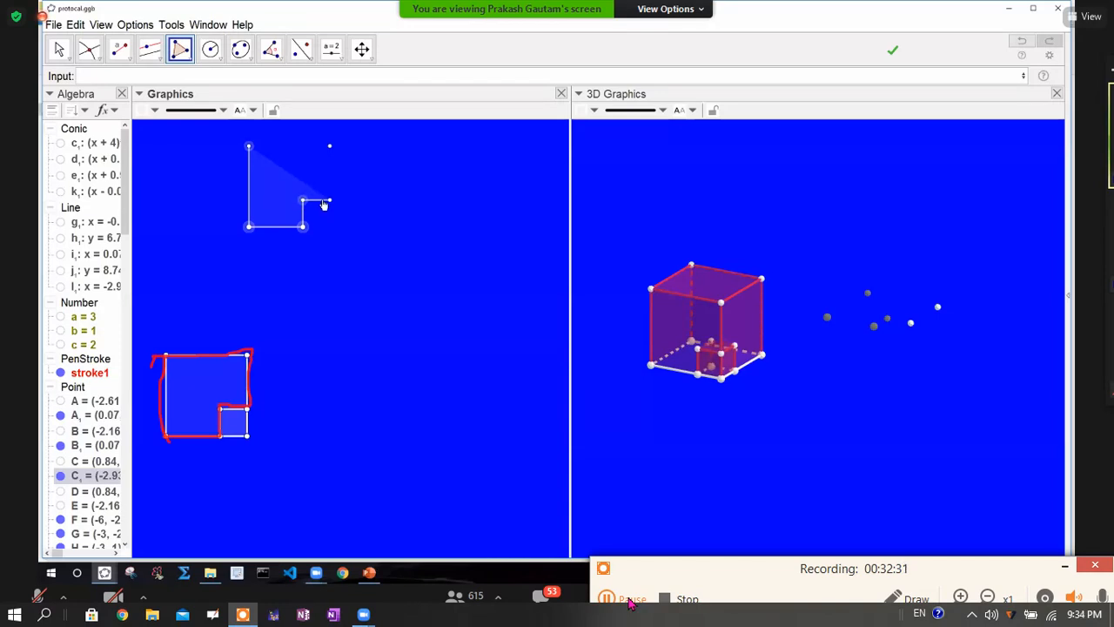
{"action": "left_click", "coordinate": [328, 202]}
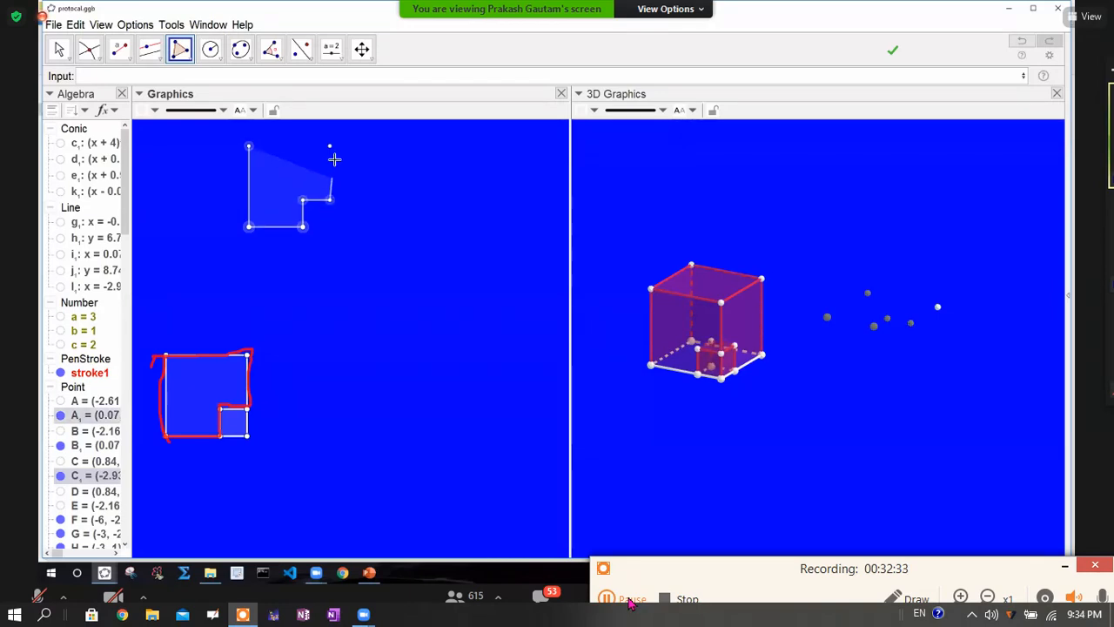
{"action": "left_click", "coordinate": [330, 148]}
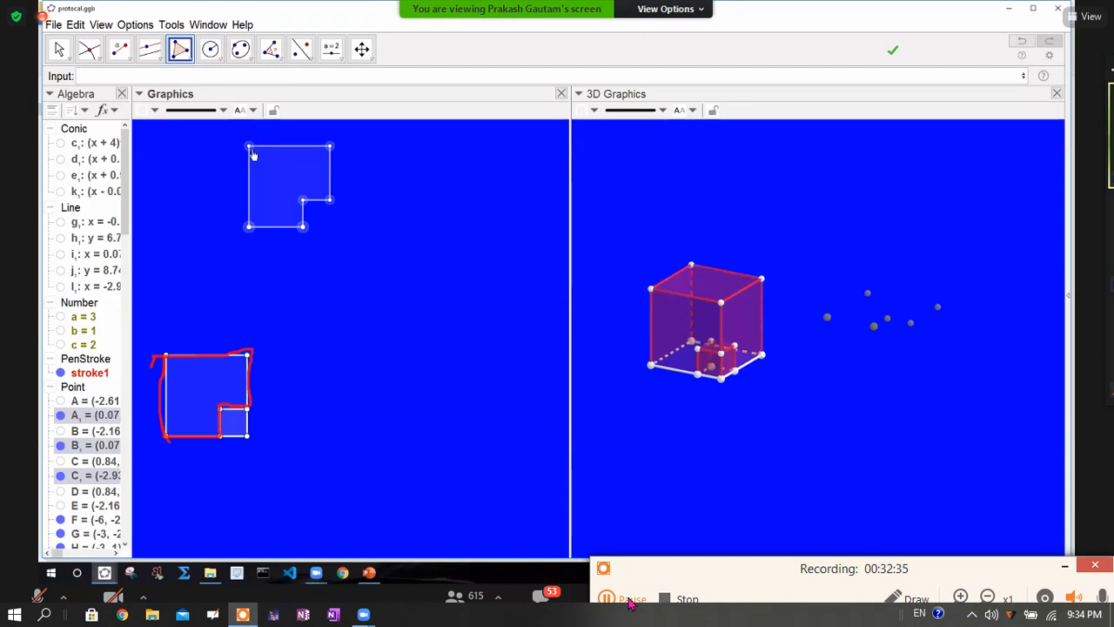
{"action": "left_click", "coordinate": [249, 145]}
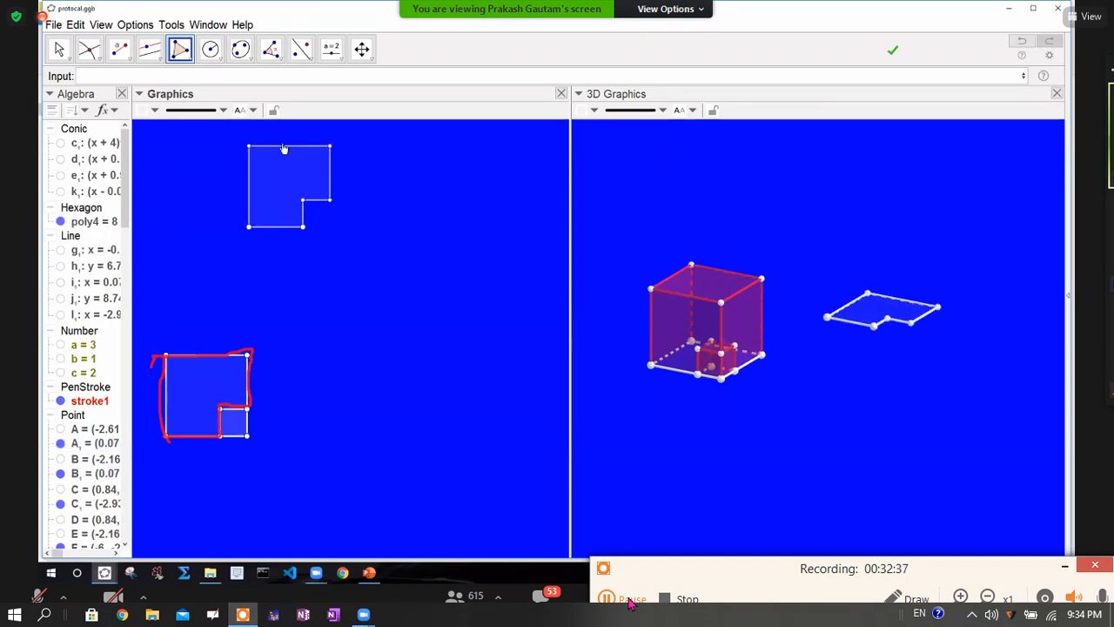
Step: Reposition the L-shaped polygon slightly lower in the 2D view and hide the red pen stroke stroke1
{"action": "key", "text": "Escape"}
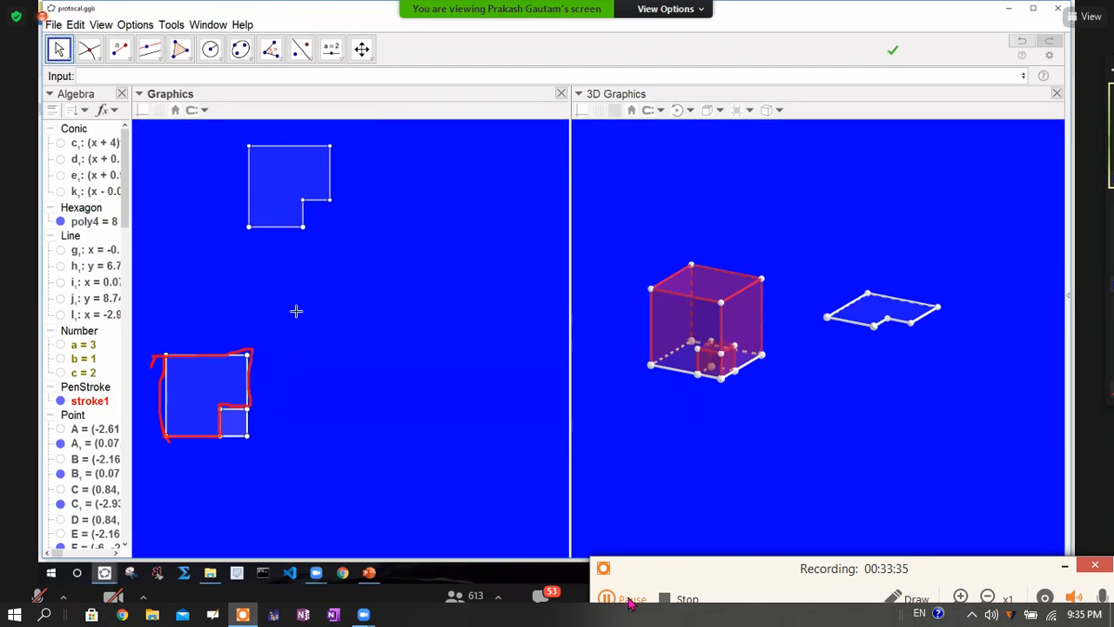
{"action": "left_click_drag", "start_coordinate": [279, 165], "coordinate": [334, 251]}
{"action": "left_click", "coordinate": [354, 328]}
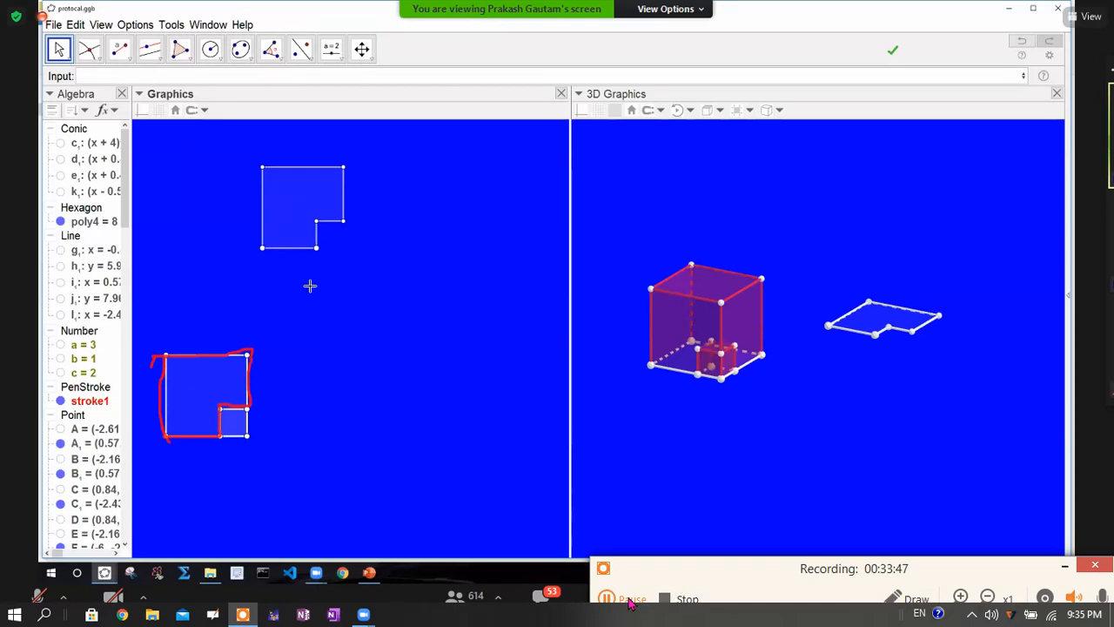
{"action": "left_click", "coordinate": [60, 400]}
{"action": "left_click", "coordinate": [301, 215]}
{"action": "left_click_drag", "start_coordinate": [286, 259], "coordinate": [288, 205]}
{"action": "left_click", "coordinate": [413, 348]}
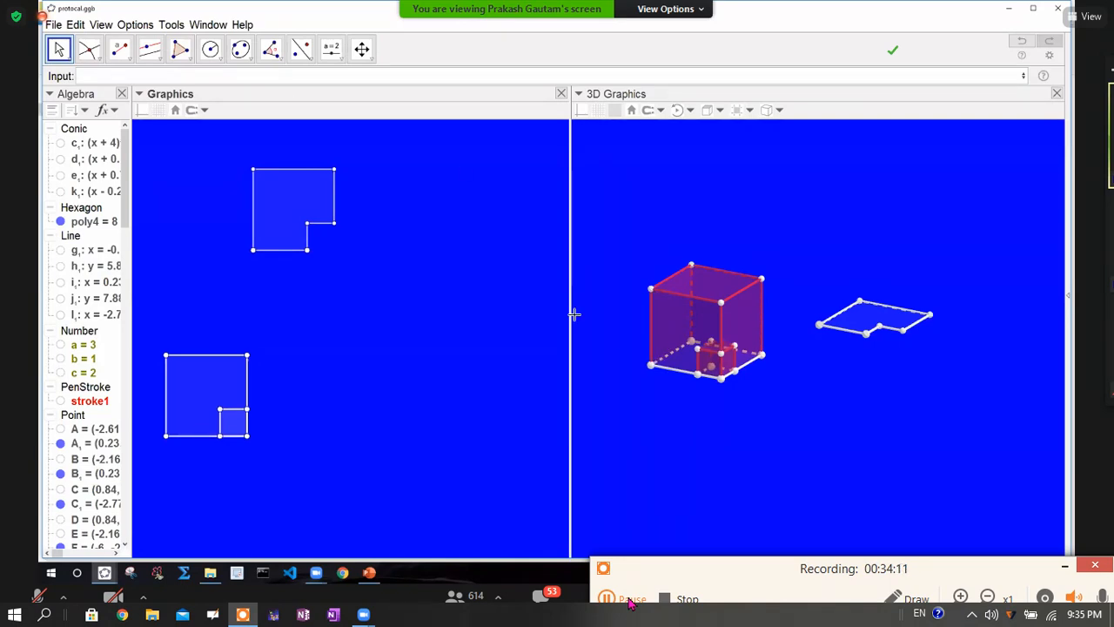
Step: Extrude the L-shaped polygon into a prism with altitude a
{"action": "left_click", "coordinate": [647, 211]}
{"action": "left_click", "coordinate": [881, 315]}
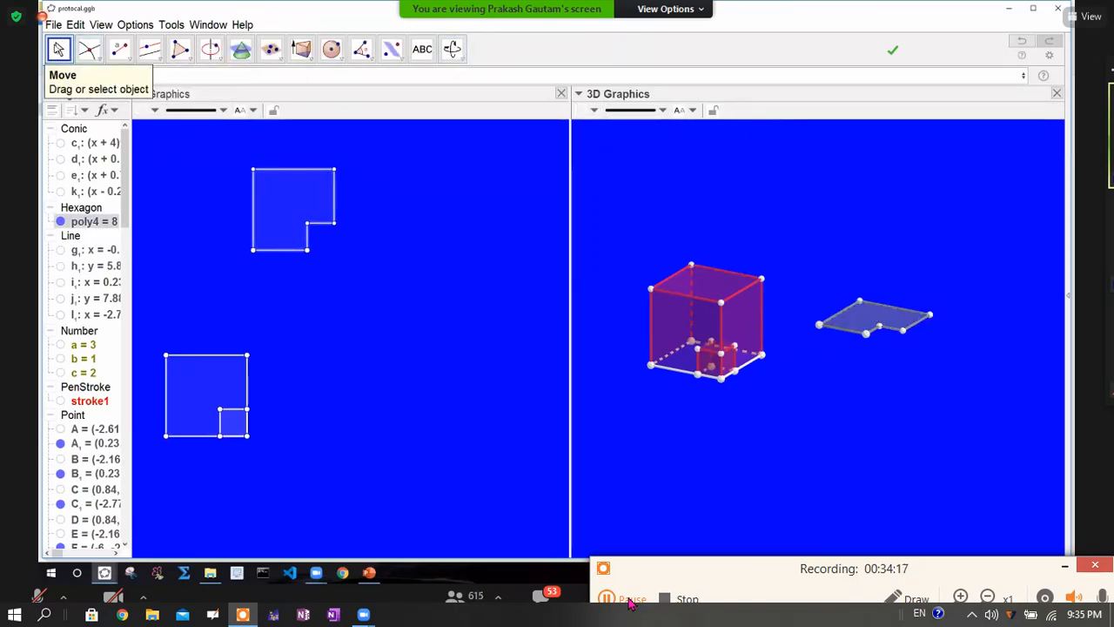
{"action": "left_click", "coordinate": [417, 333]}
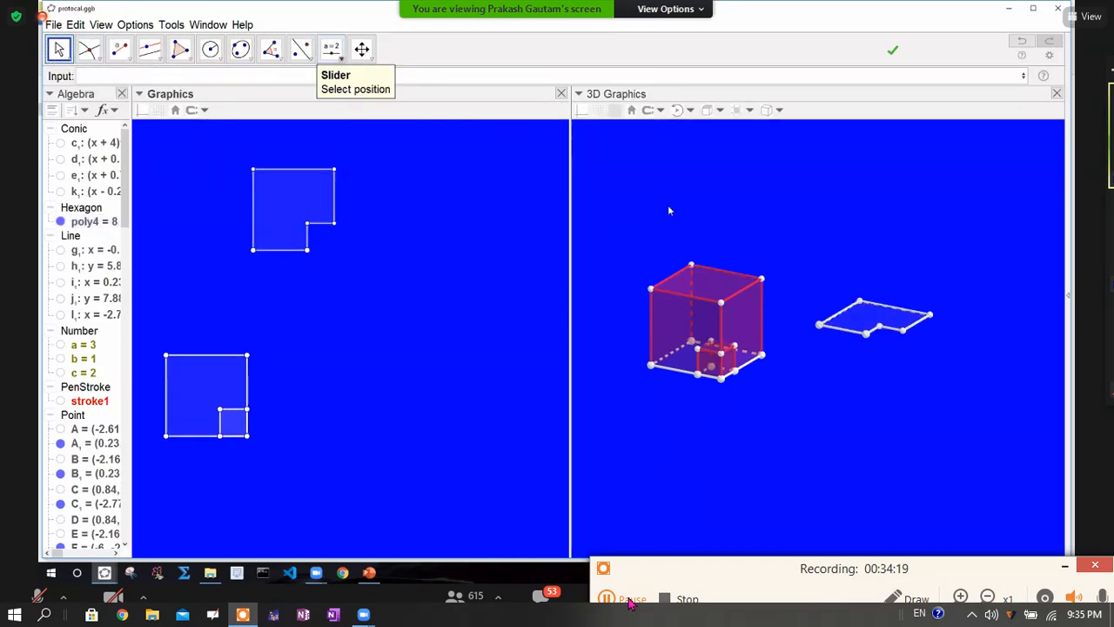
{"action": "left_click", "coordinate": [716, 166]}
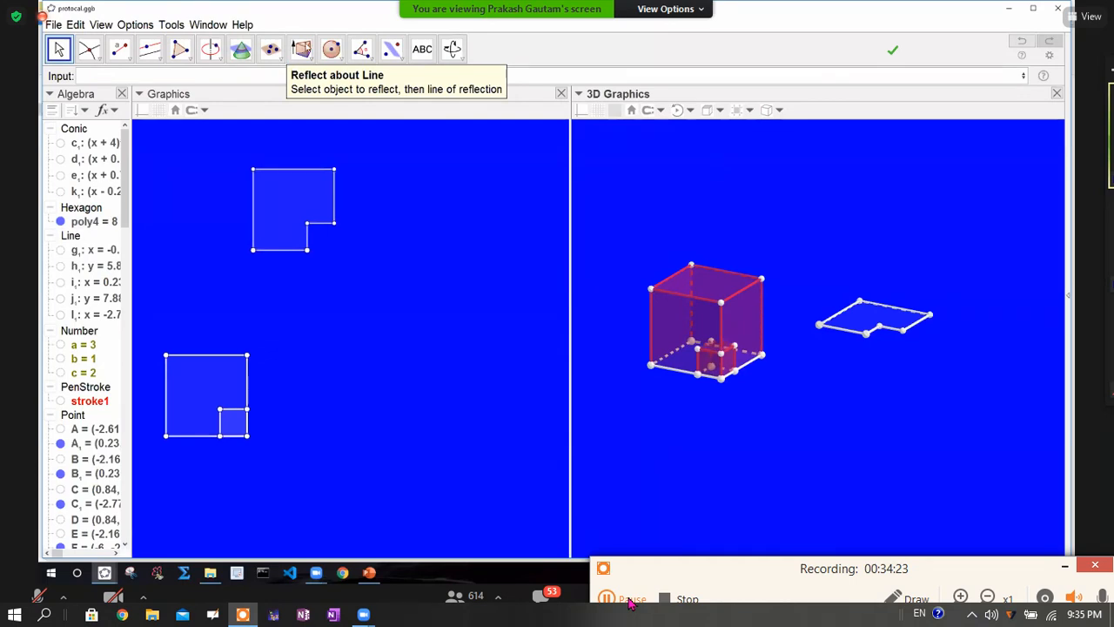
{"action": "left_click", "coordinate": [301, 49]}
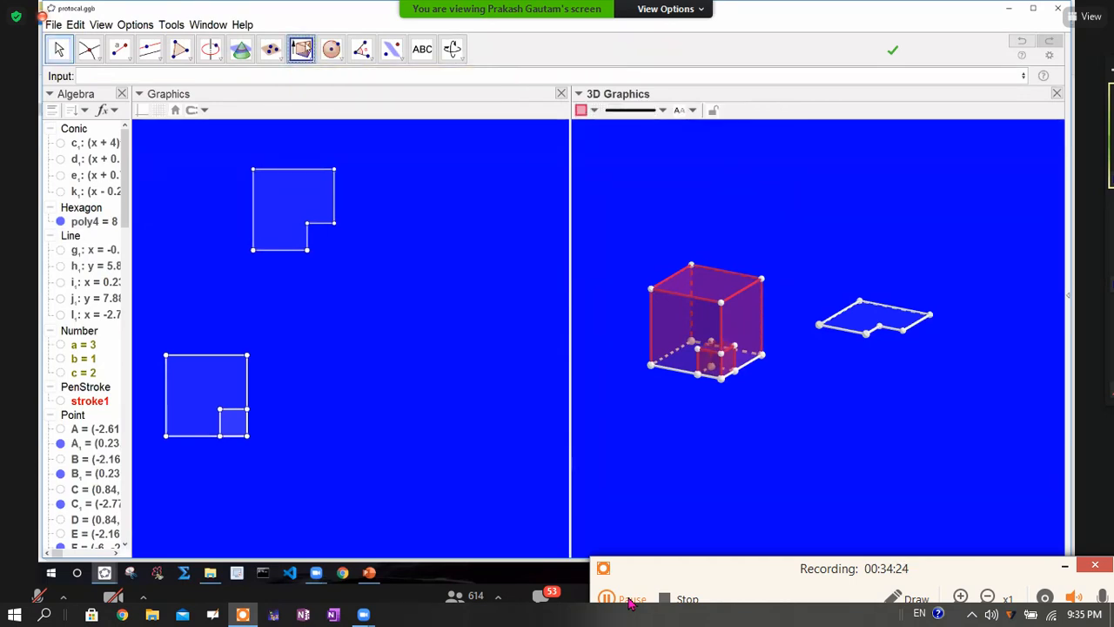
{"action": "left_click", "coordinate": [883, 324]}
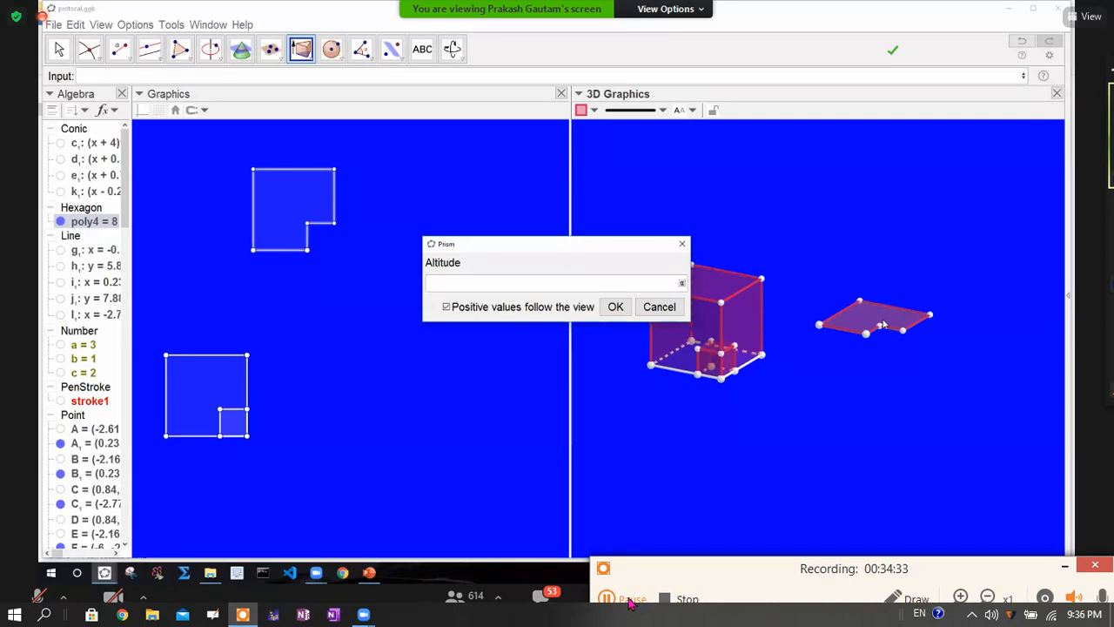
{"action": "type", "text": "a"}
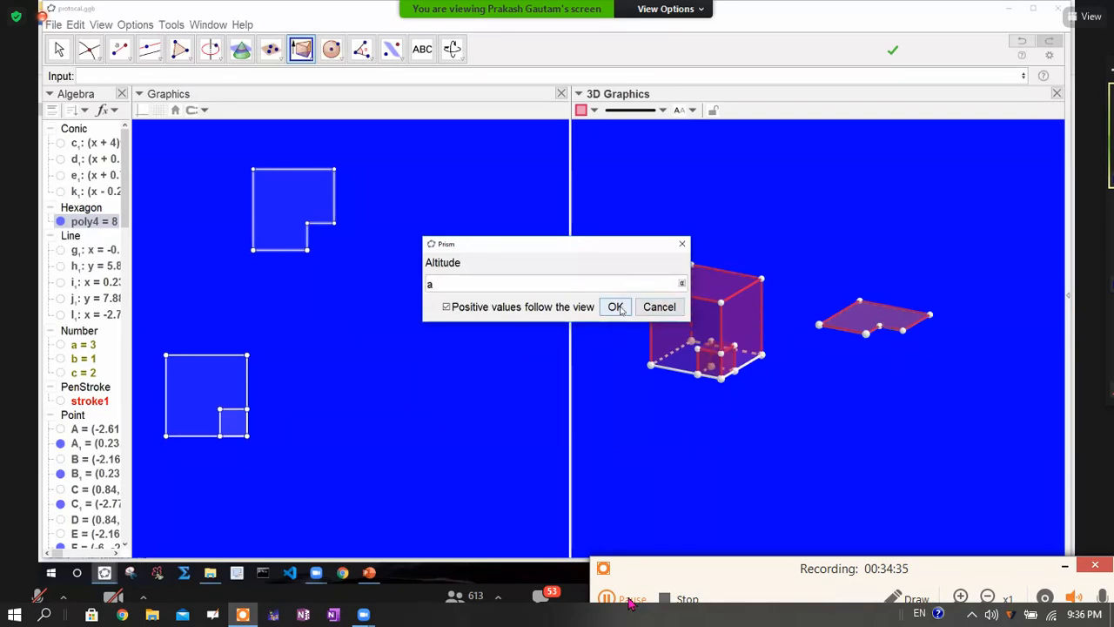
{"action": "left_click", "coordinate": [616, 308]}
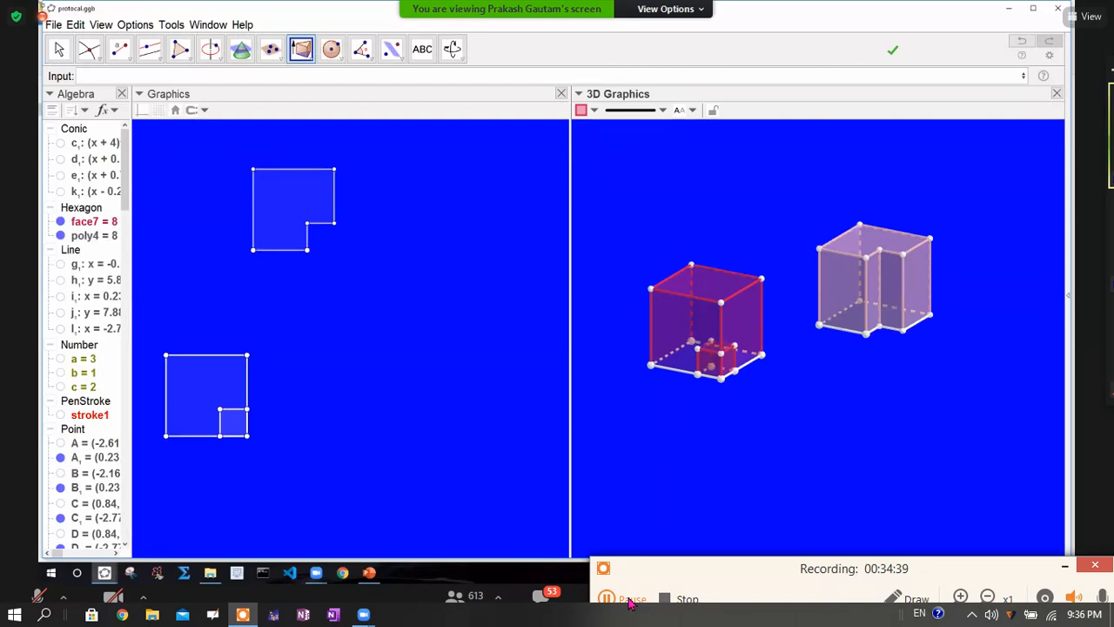
Step: Shift the L-shaped polygon slightly to the left and nudge the small square off the large square's corner
{"action": "left_click", "coordinate": [59, 50]}
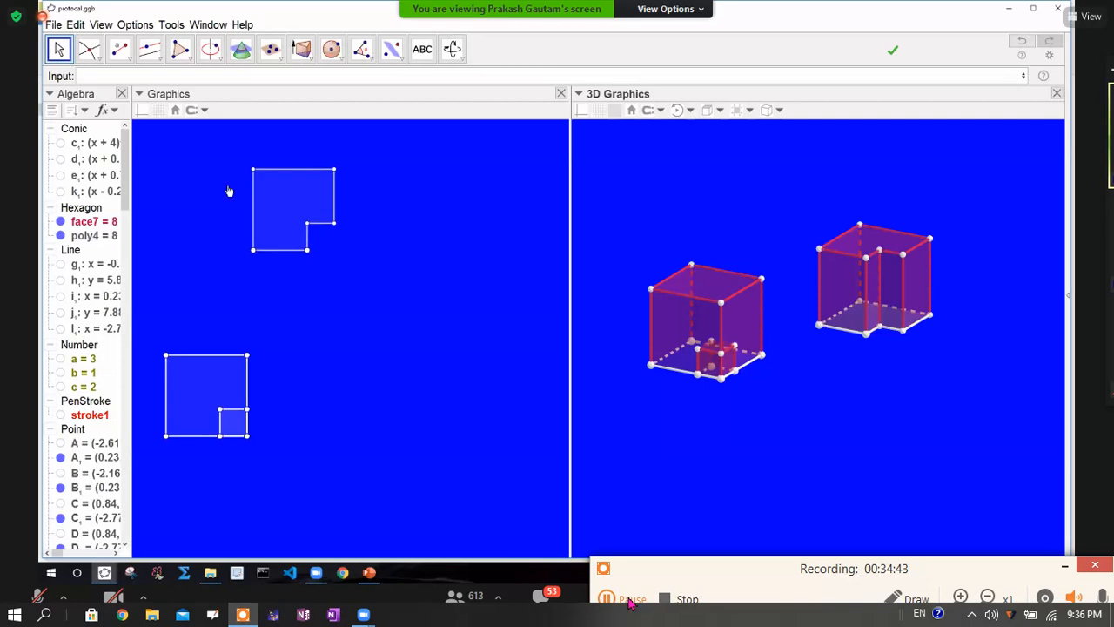
{"action": "left_click_drag", "start_coordinate": [280, 204], "coordinate": [258, 206]}
{"action": "left_click", "coordinate": [326, 324]}
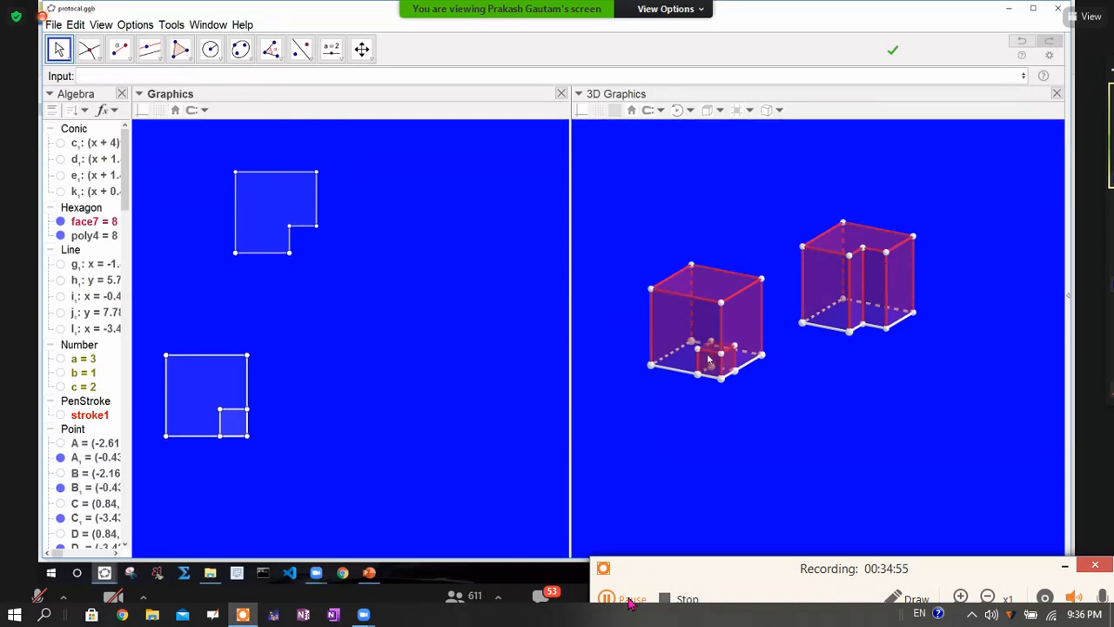
{"action": "mouse_move", "coordinate": [240, 429]}
{"action": "left_mouse_down"}
{"action": "mouse_move", "coordinate": [368, 443]}
{"action": "mouse_move", "coordinate": [283, 420]}
{"action": "mouse_move", "coordinate": [233, 421]}
{"action": "left_mouse_up"}
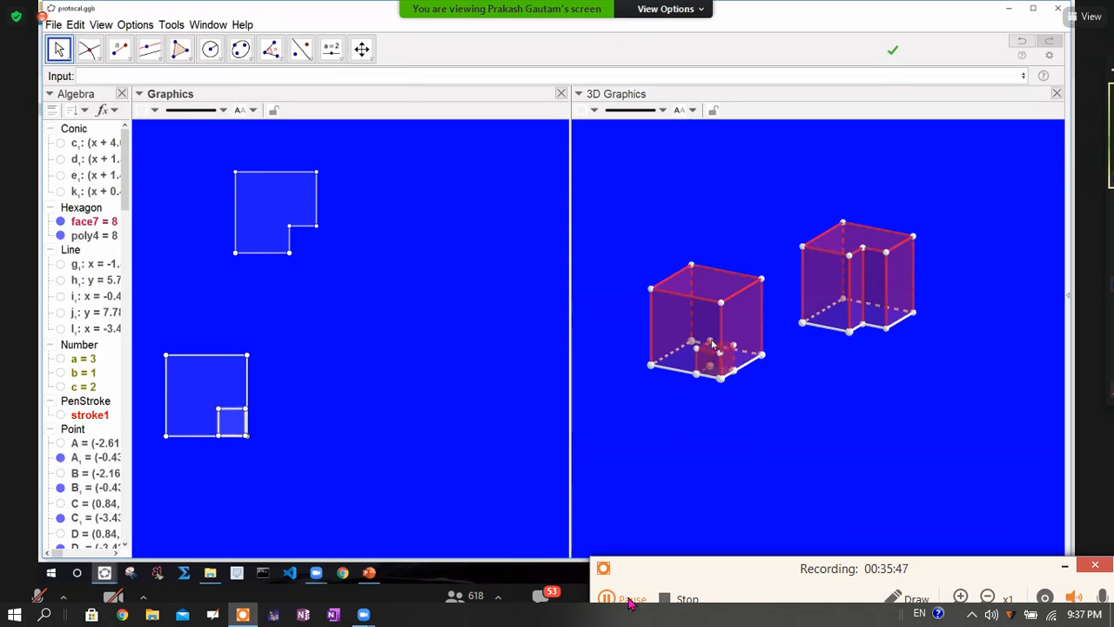
{"action": "left_click", "coordinate": [406, 290]}
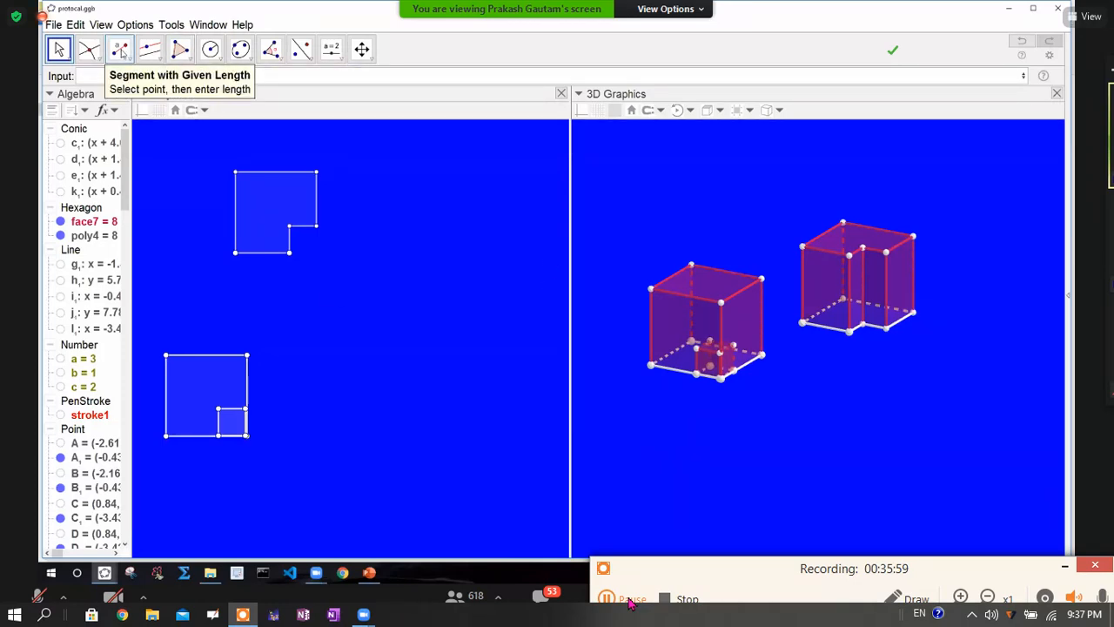
Step: Create a segment of length b in the empty area between the shapes and hide it, keeping its endpoints shown
{"action": "left_click", "coordinate": [120, 50]}
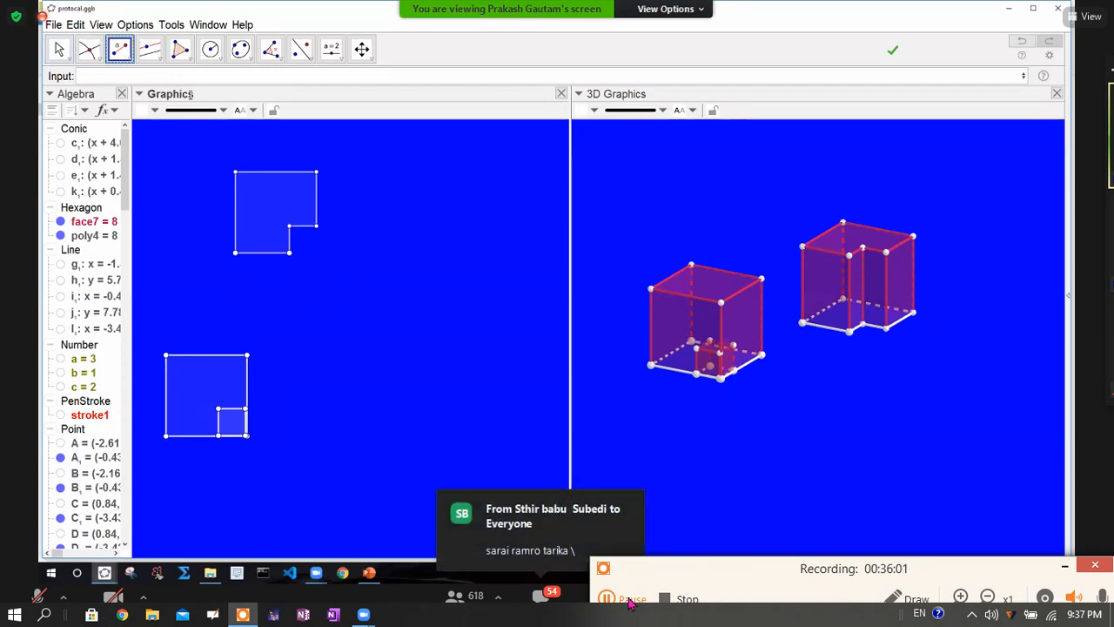
{"action": "left_click", "coordinate": [353, 351]}
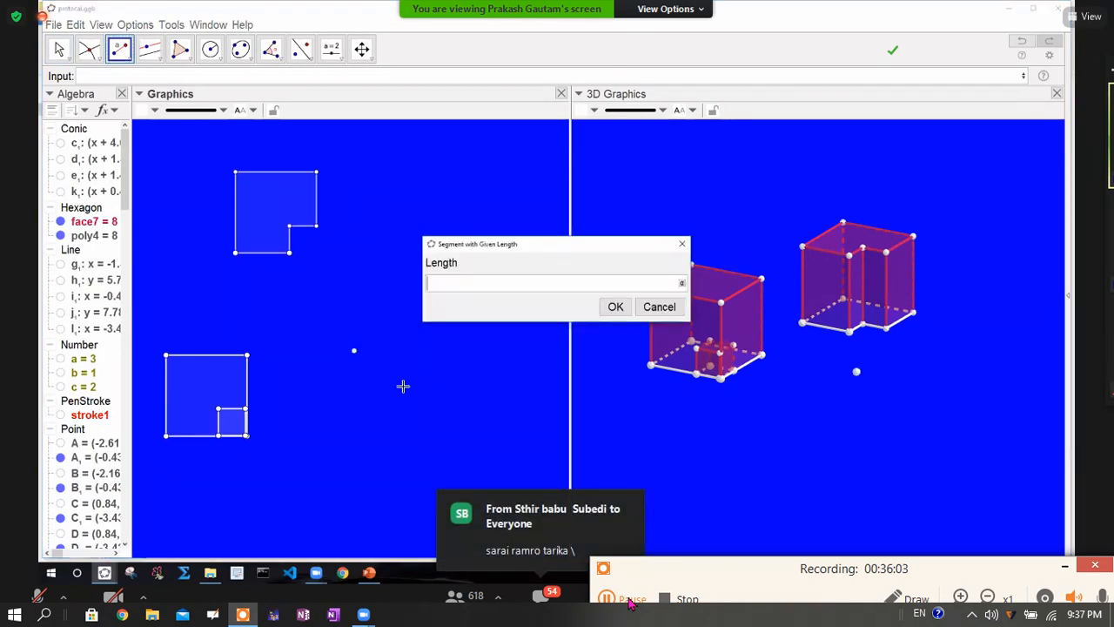
{"action": "type", "text": "b"}
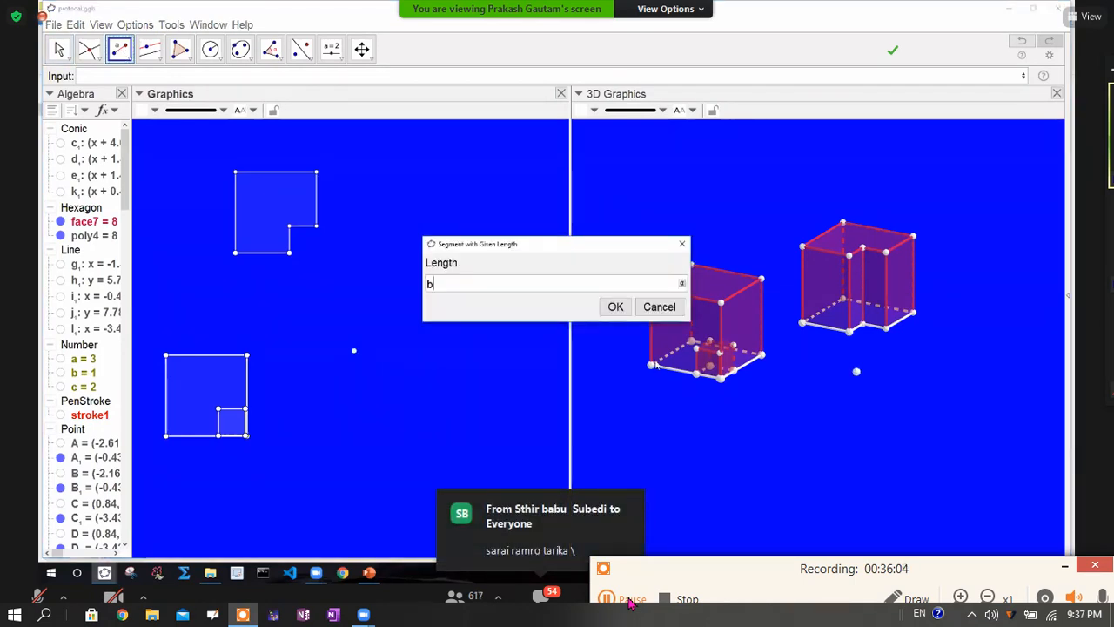
{"action": "left_click", "coordinate": [615, 307]}
{"action": "key", "text": "Escape"}
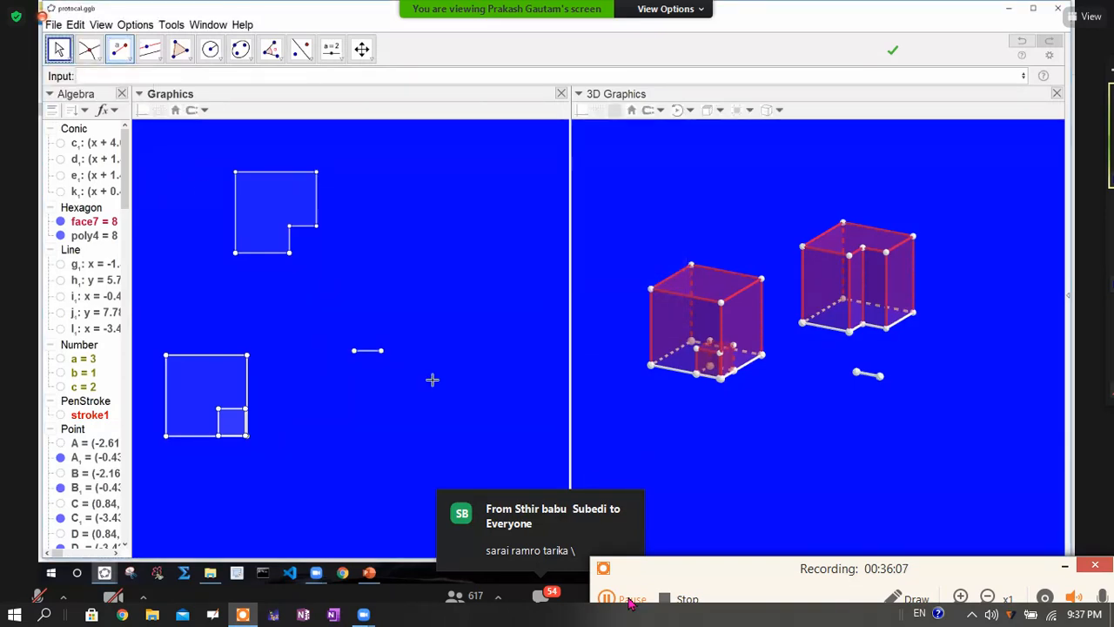
{"action": "right_click", "coordinate": [368, 354]}
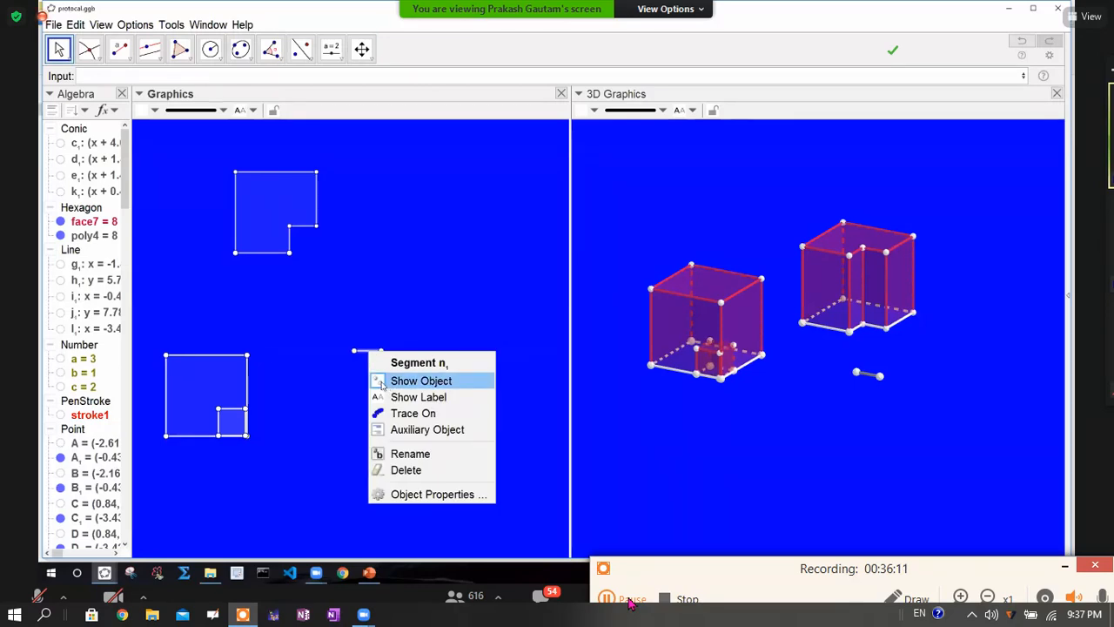
{"action": "left_click", "coordinate": [381, 381]}
Step: Build a square on the two segment endpoints with the Regular Polygon tool
{"action": "left_click", "coordinate": [180, 49]}
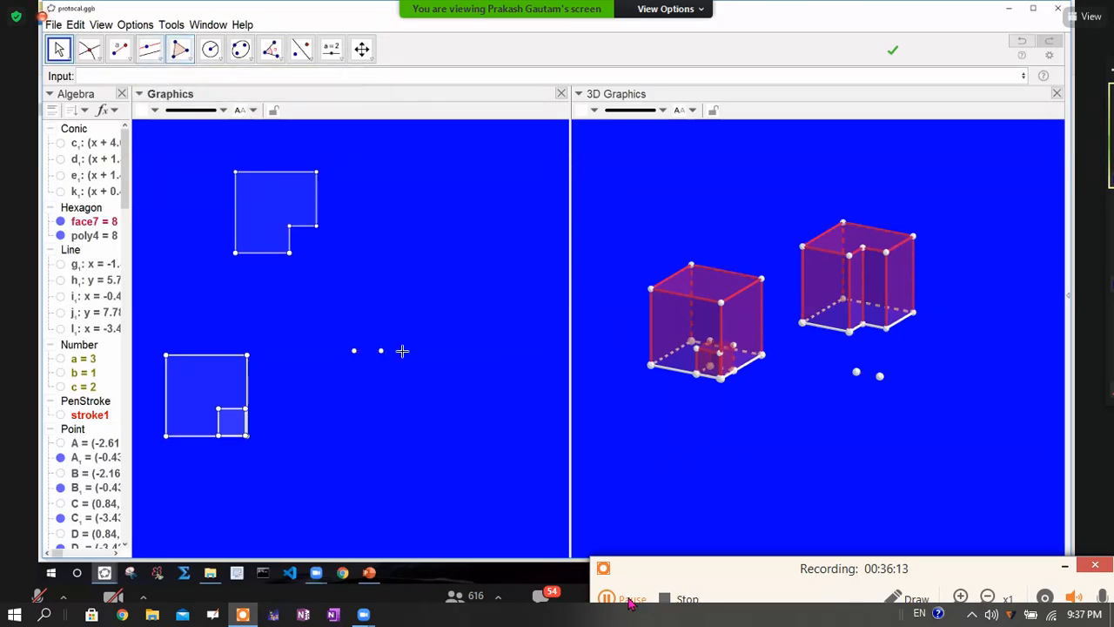
{"action": "left_click", "coordinate": [180, 49]}
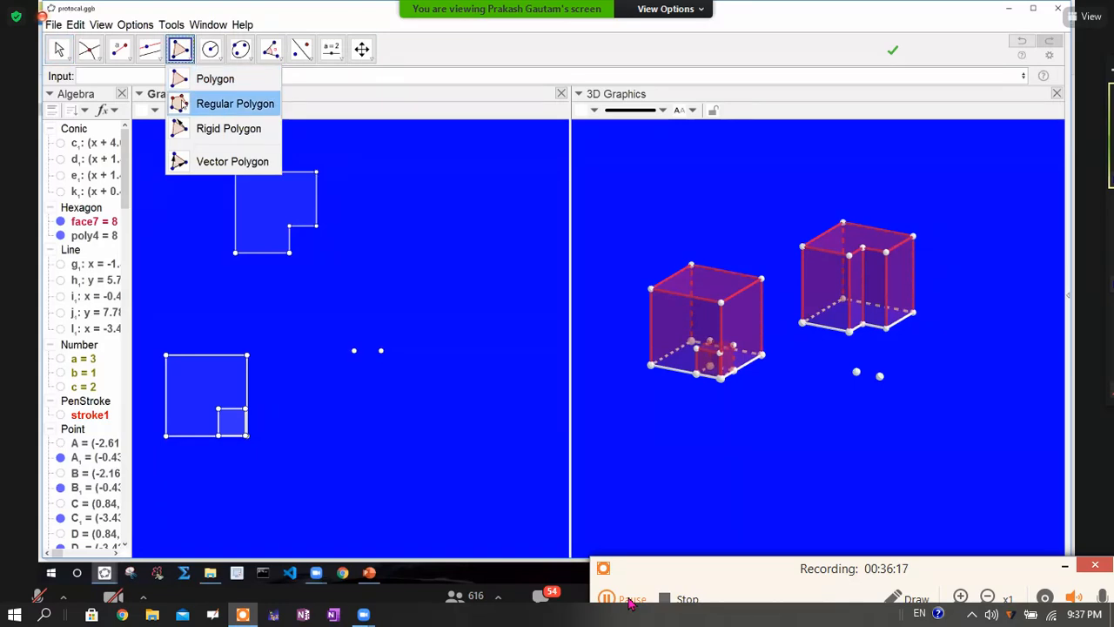
{"action": "left_click", "coordinate": [235, 104]}
{"action": "left_click", "coordinate": [353, 351]}
{"action": "left_click", "coordinate": [381, 352]}
{"action": "left_click", "coordinate": [616, 306]}
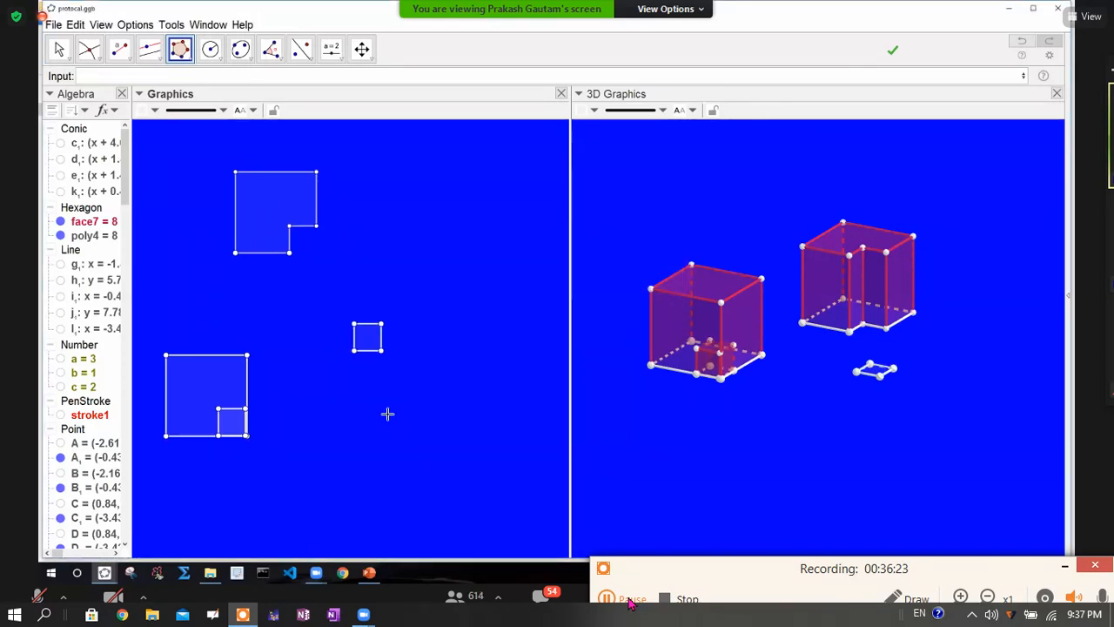
Step: Move the small square and its cube out of the large square to the area below the new square
{"action": "left_click", "coordinate": [59, 50]}
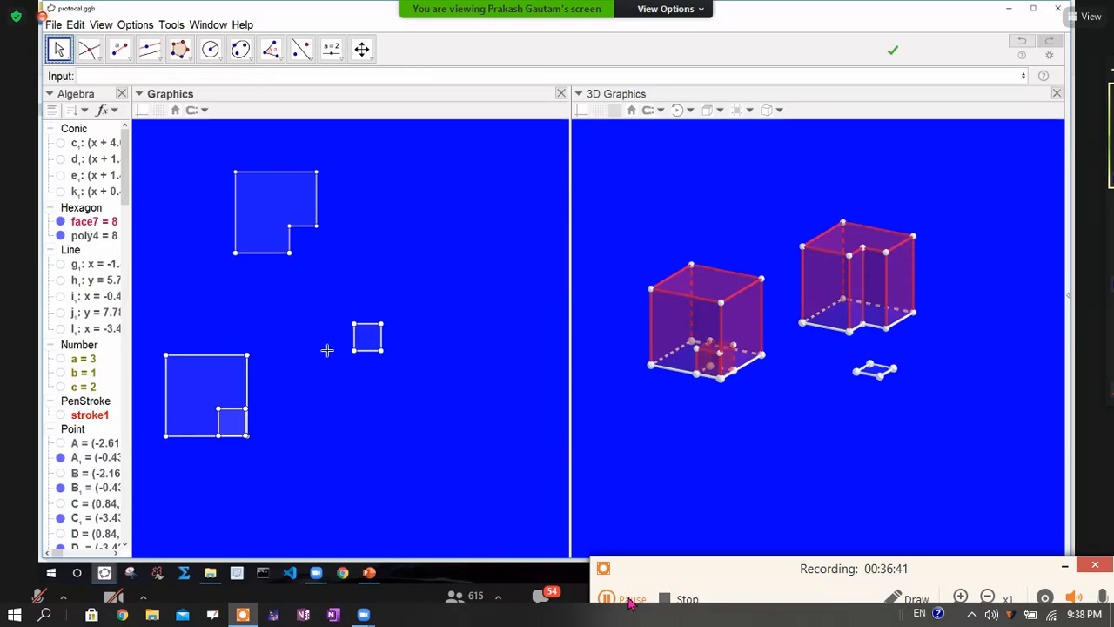
{"action": "left_click_drag", "start_coordinate": [234, 431], "coordinate": [369, 448]}
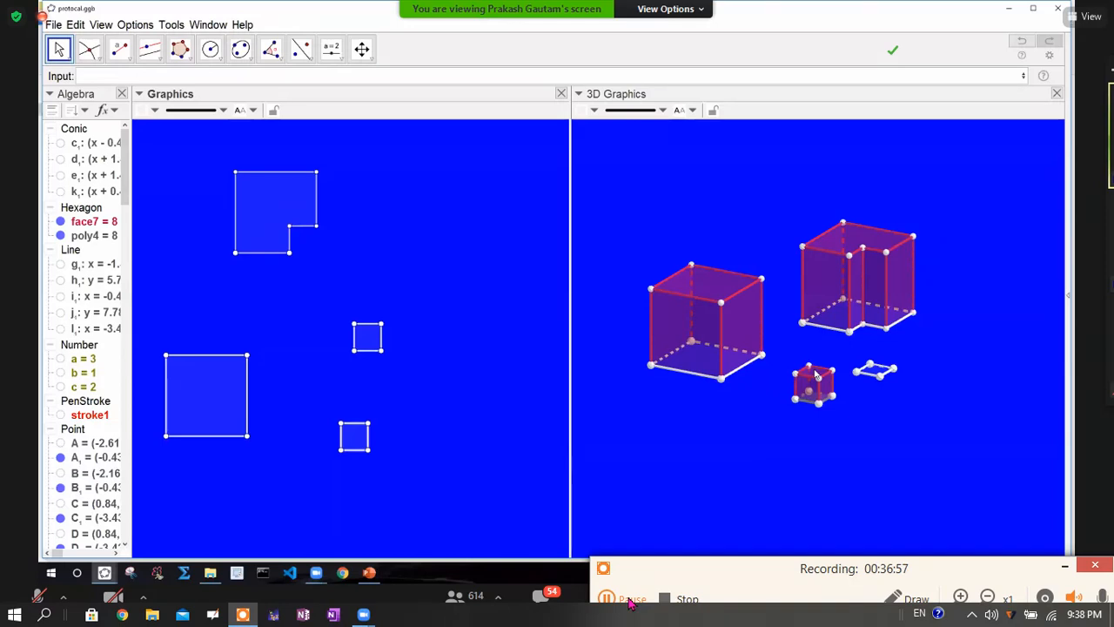
{"action": "left_click", "coordinate": [790, 300]}
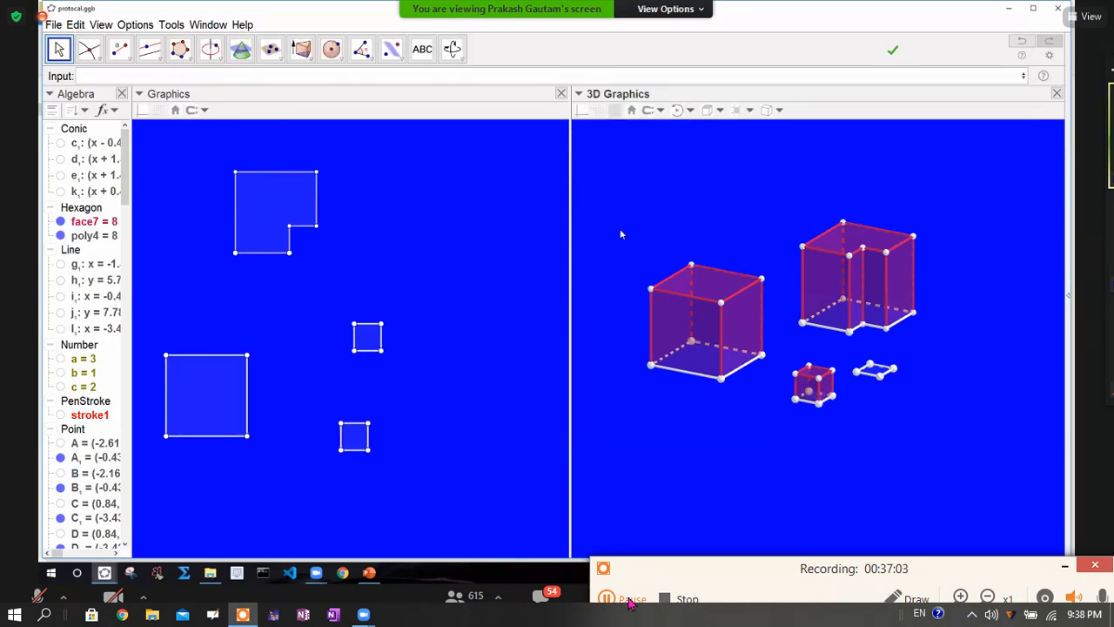
Step: Extrude the upper face of the small cube into a prism with altitude c
{"action": "left_click", "coordinate": [306, 52]}
{"action": "left_click", "coordinate": [371, 58]}
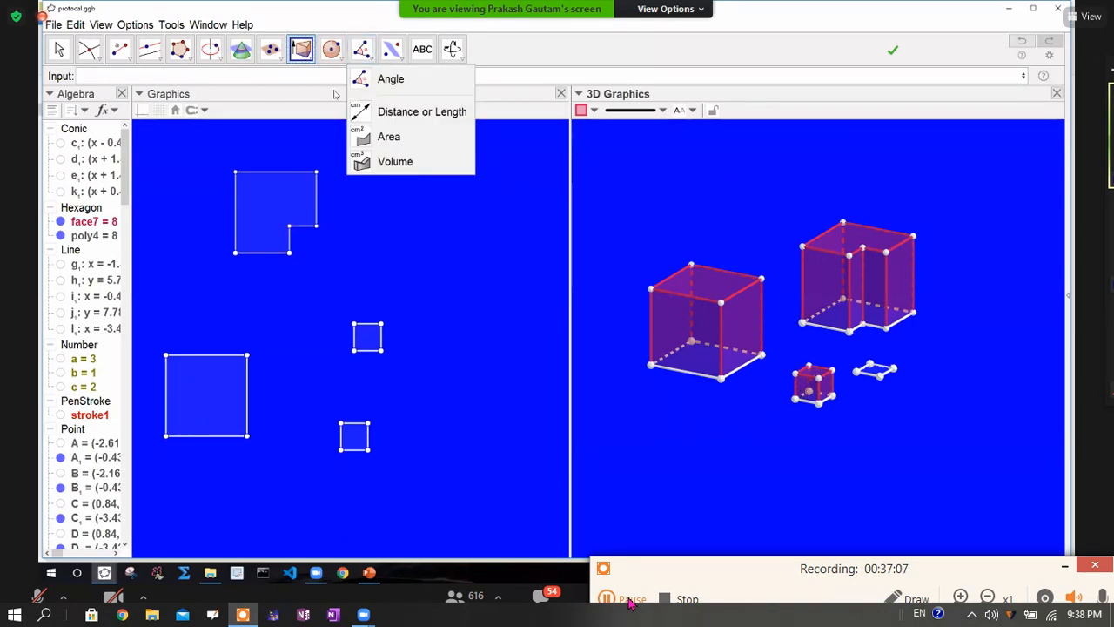
{"action": "left_click", "coordinate": [302, 49]}
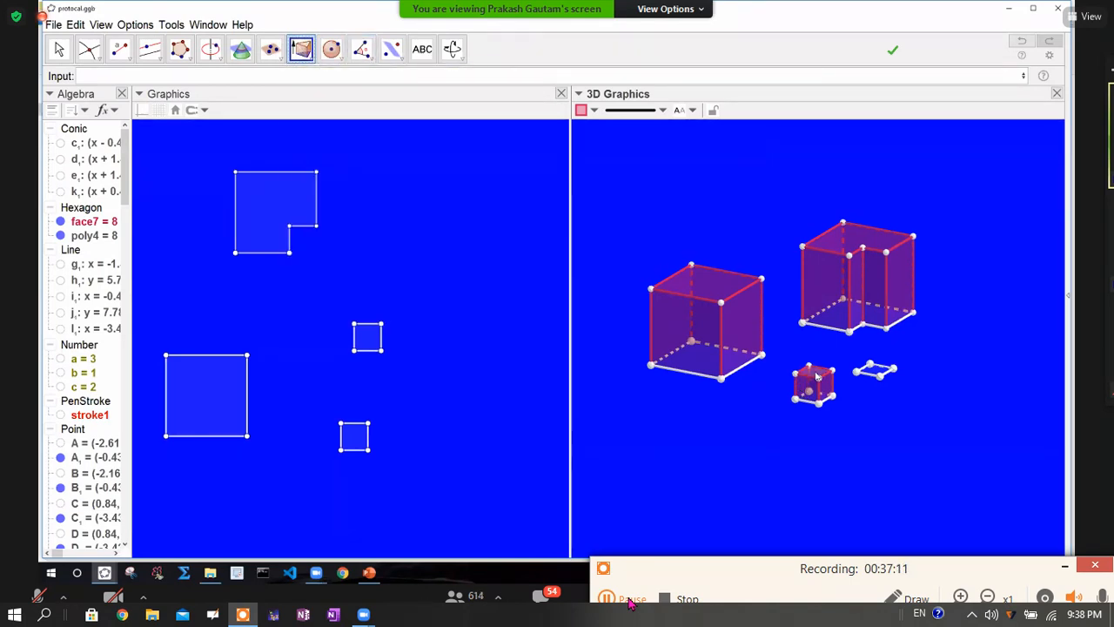
{"action": "left_click", "coordinate": [702, 347]}
{"action": "type", "text": "c"}
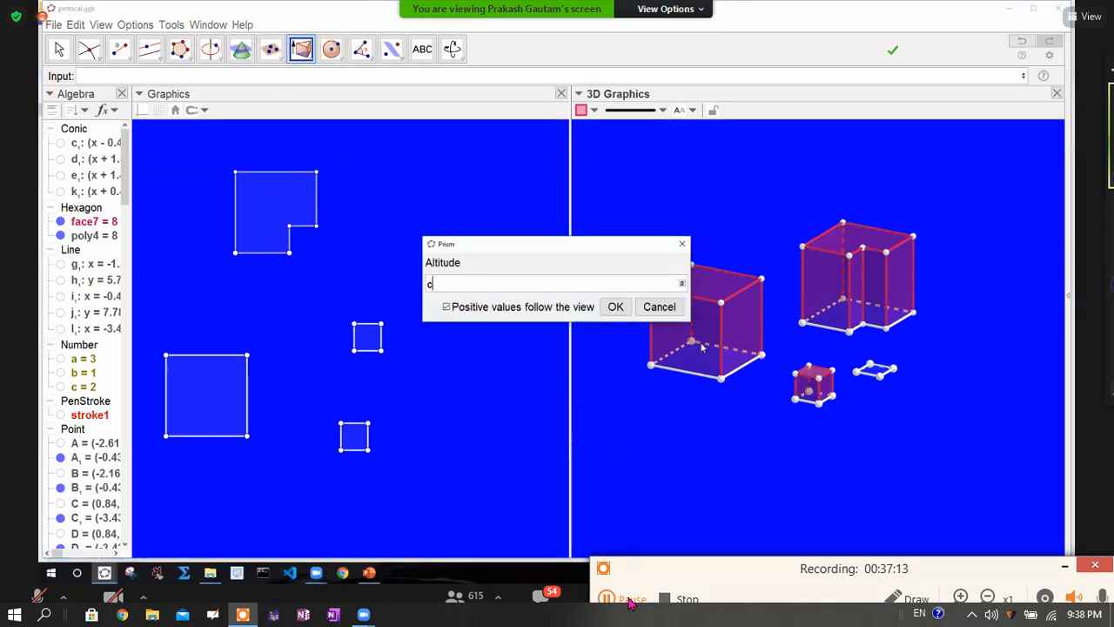
{"action": "left_click", "coordinate": [614, 307]}
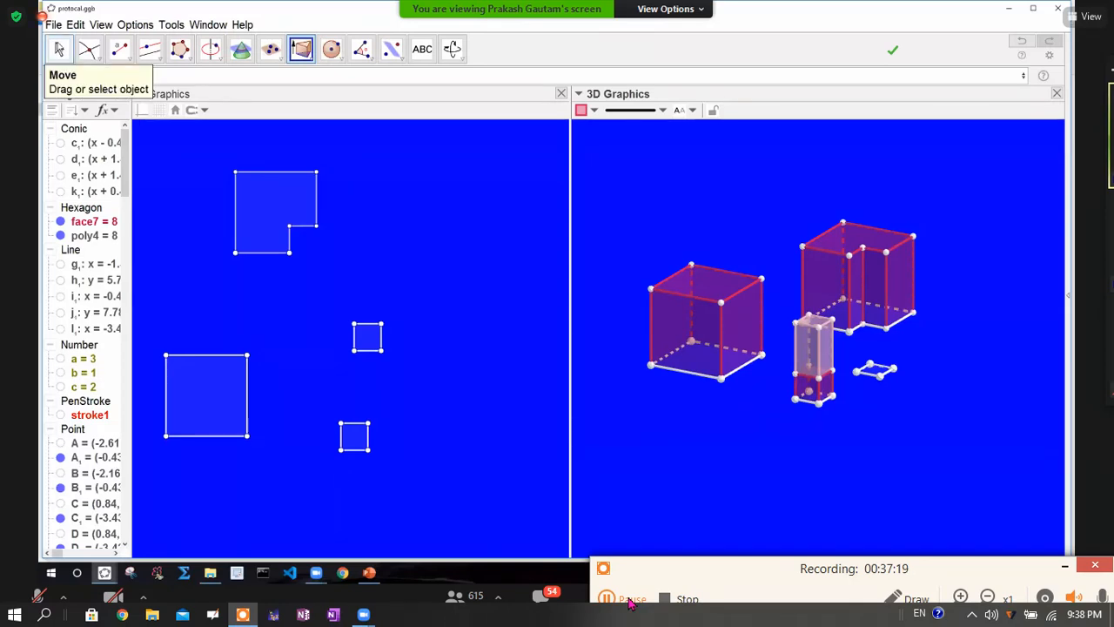
{"action": "left_click", "coordinate": [58, 48]}
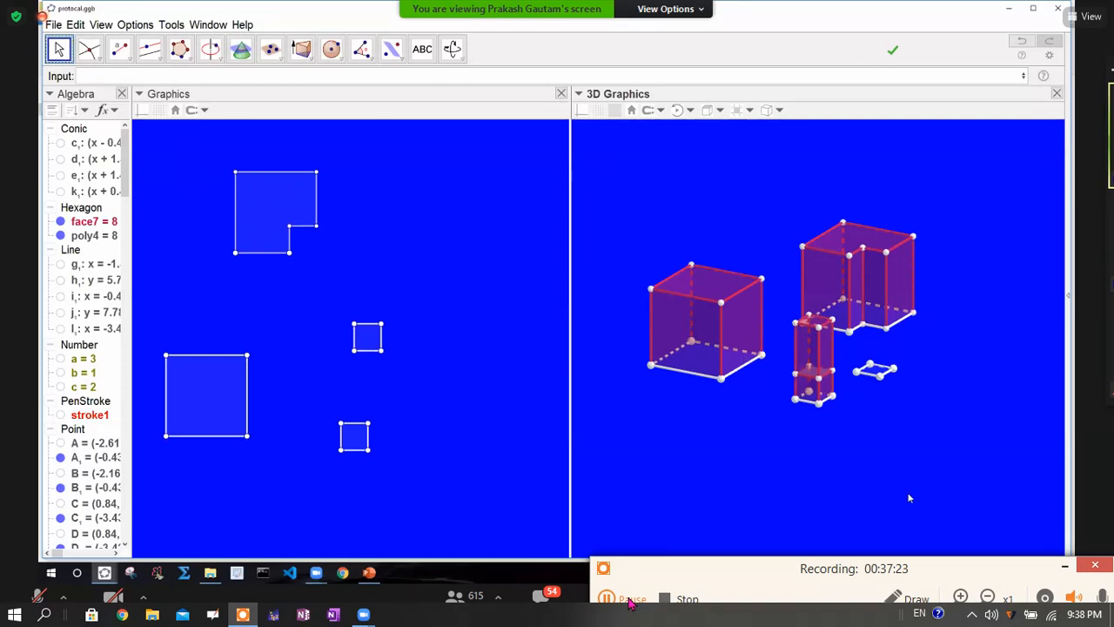
Step: Bring the lower small square up to the L-shape's notch and move it back down beside the large square
{"action": "left_click", "coordinate": [356, 334]}
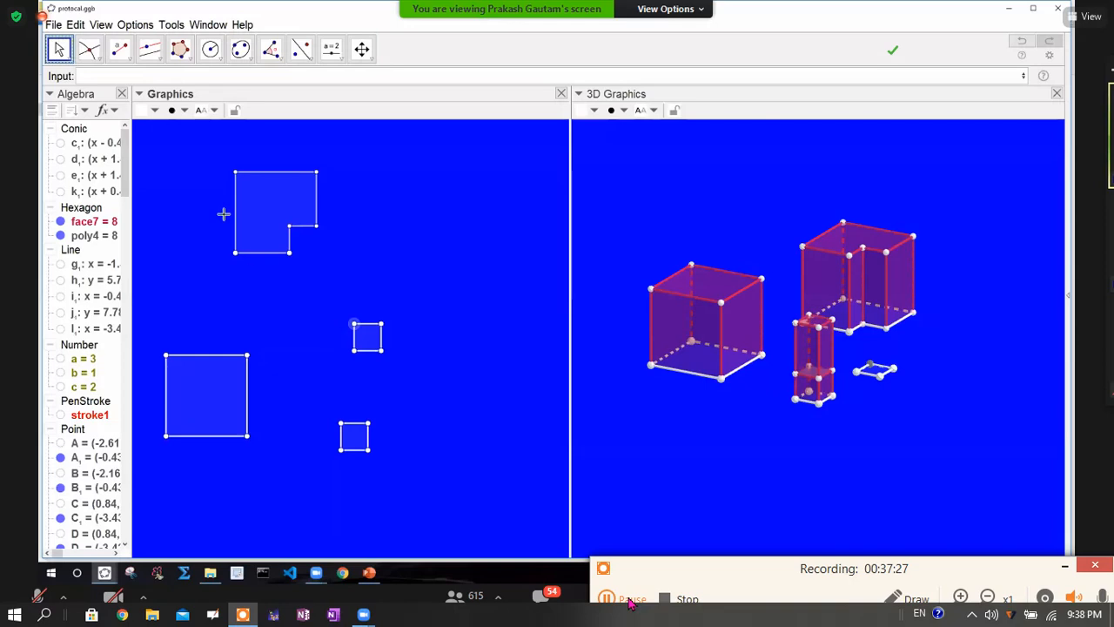
{"action": "left_click", "coordinate": [481, 241]}
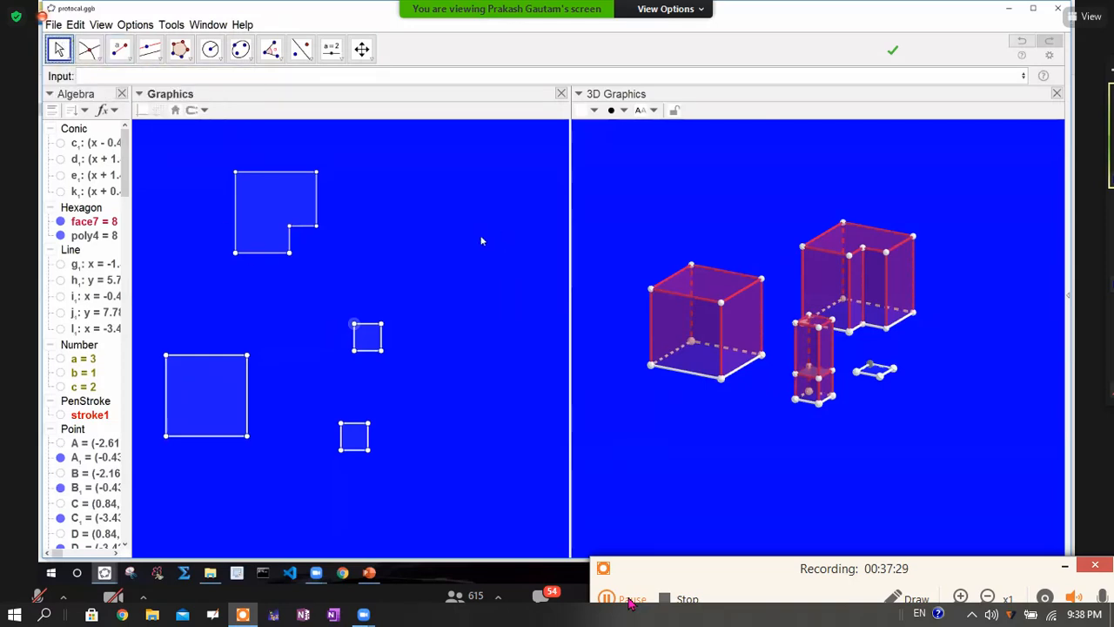
{"action": "left_click_drag", "start_coordinate": [355, 446], "coordinate": [303, 252]}
{"action": "left_click_drag", "start_coordinate": [288, 296], "coordinate": [305, 409]}
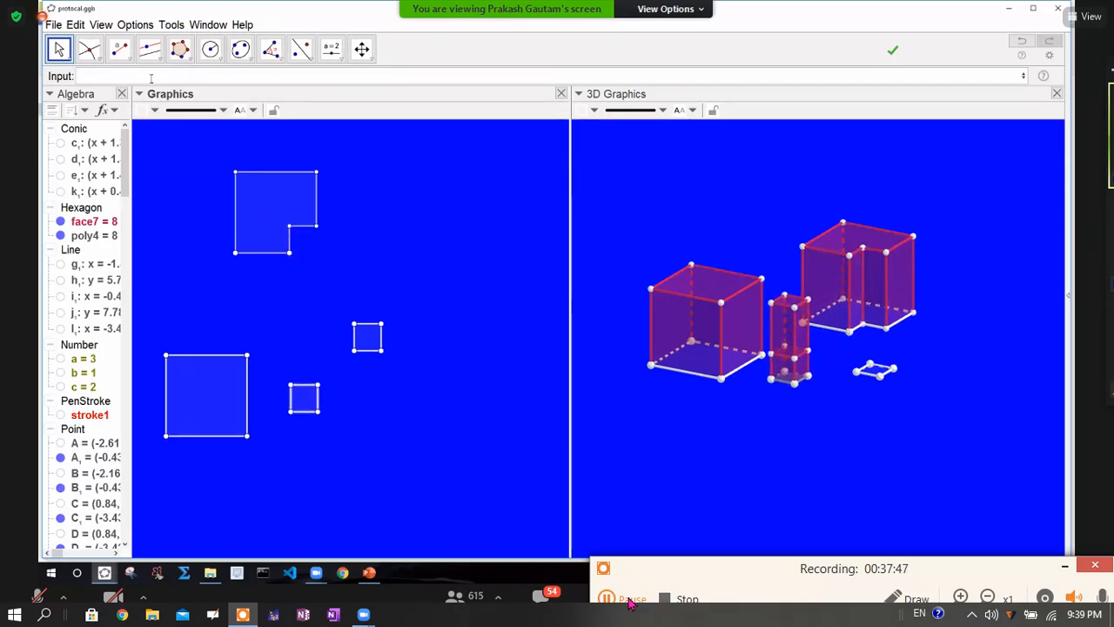
Step: Show the grid in the 2D view and align the L-shaped polygon to it, with its upper-left corner at x = -4, y = 7
{"action": "left_click", "coordinate": [155, 194]}
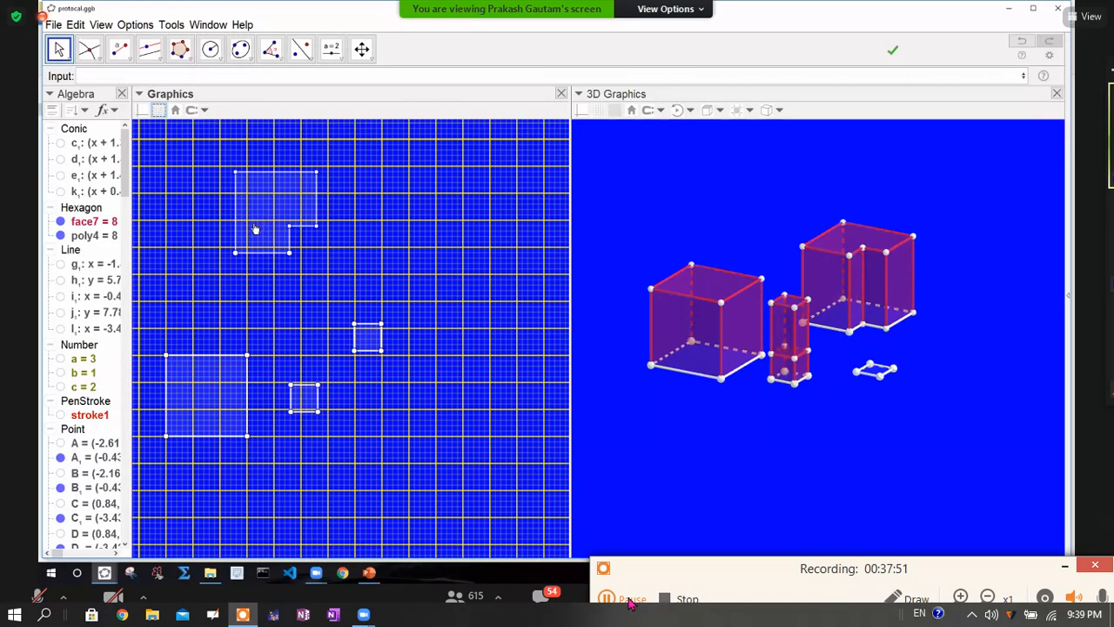
{"action": "left_click_drag", "start_coordinate": [254, 234], "coordinate": [257, 245]}
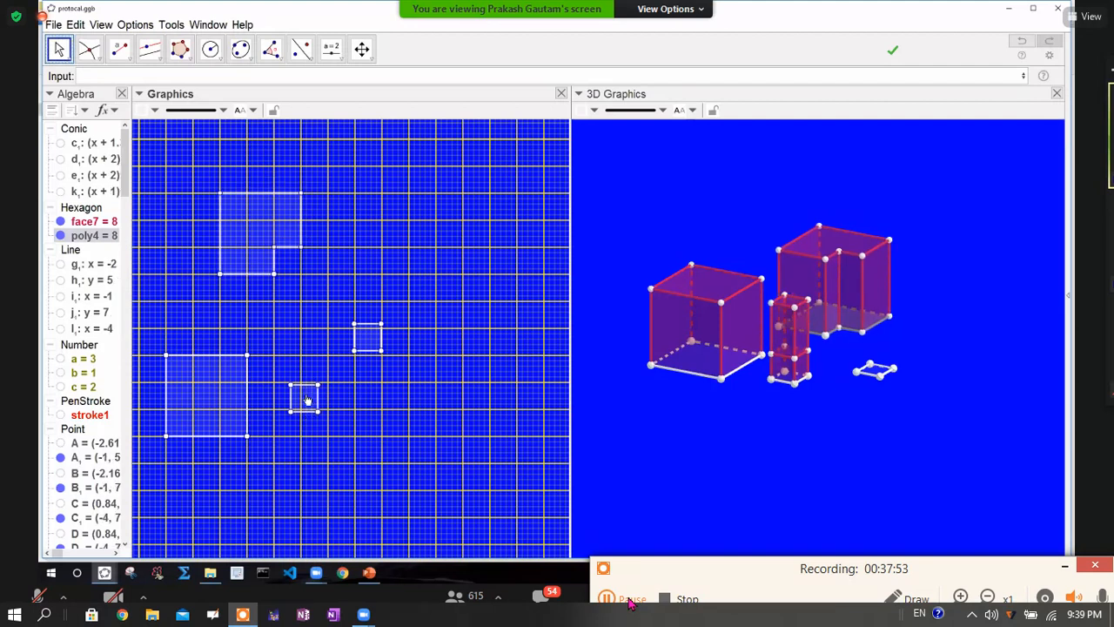
Step: Fit the small square with its stacked prisms into the L-shape's notch and bring it back out below the other small square
{"action": "left_click_drag", "start_coordinate": [307, 393], "coordinate": [292, 266]}
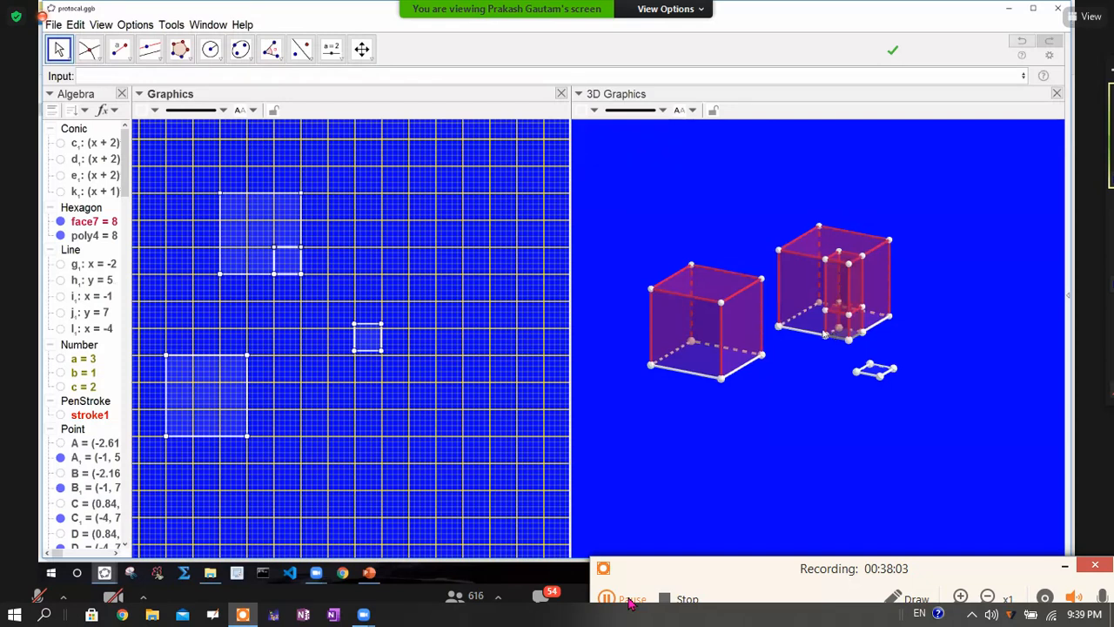
{"action": "left_click_drag", "start_coordinate": [291, 266], "coordinate": [422, 402]}
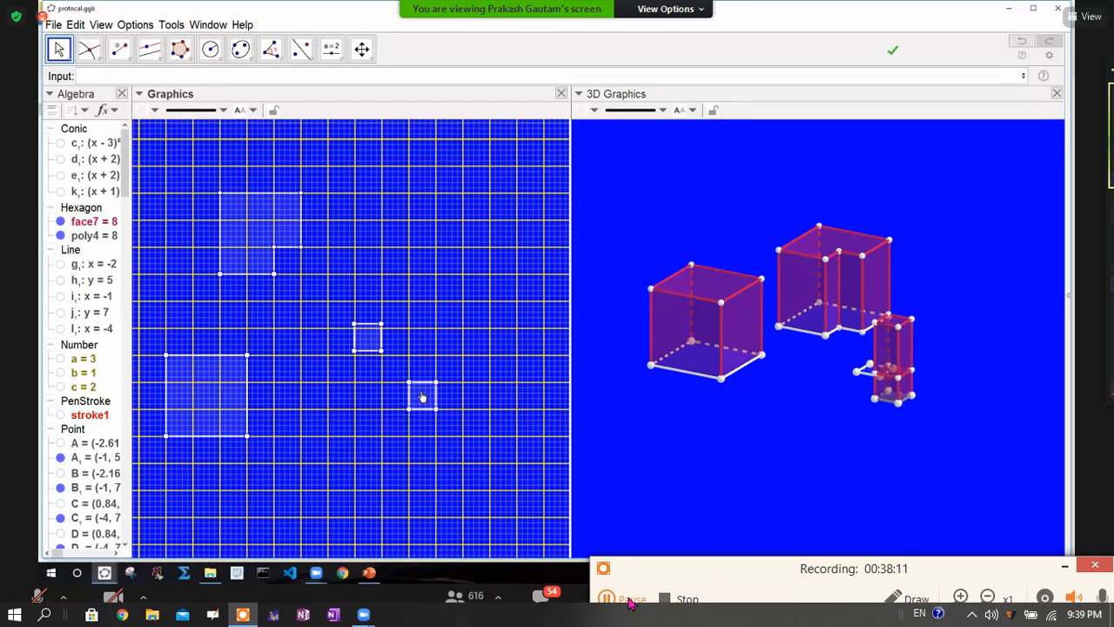
{"action": "key", "text": "ctrl+z"}
{"action": "left_click", "coordinate": [682, 421]}
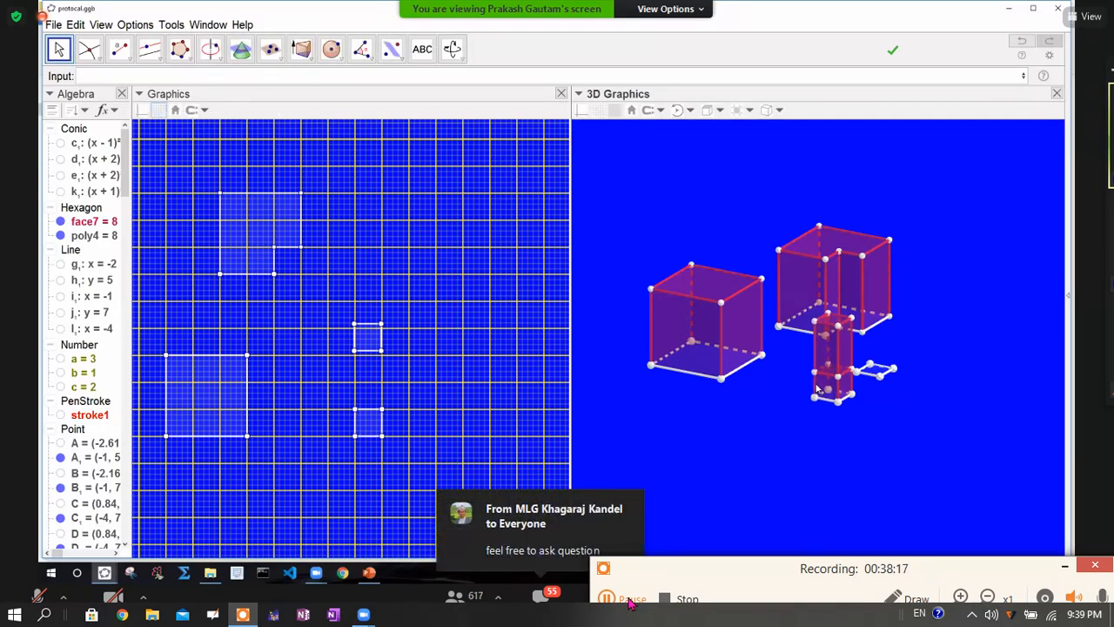
Step: Select the parts of the lower small cube under the stacked prism and hide its outer vertical edges
{"action": "left_click", "coordinate": [818, 388]}
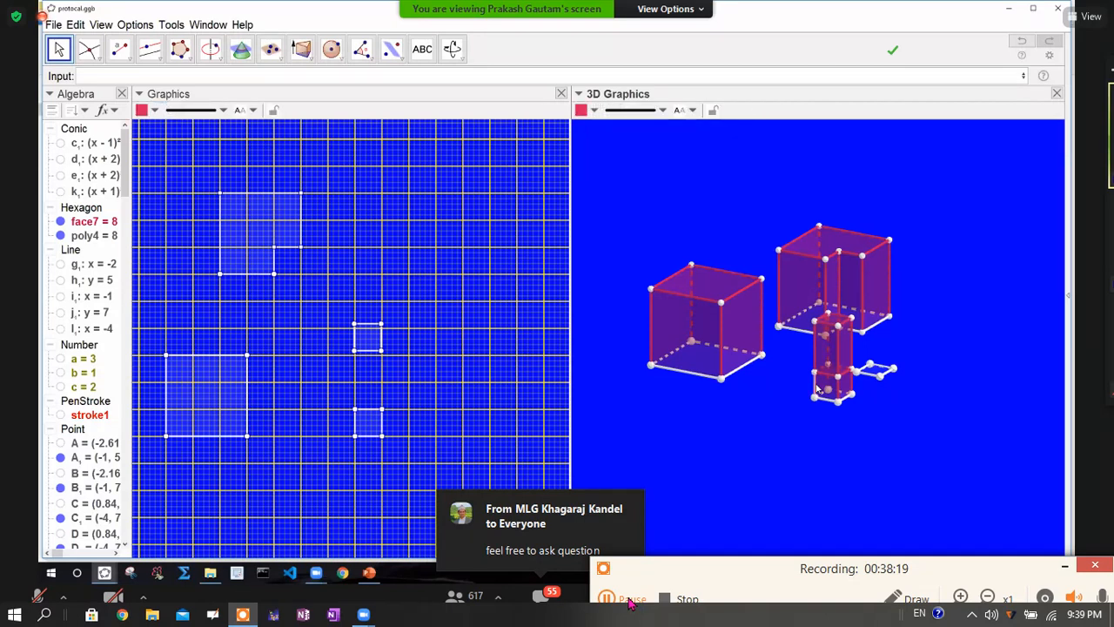
{"action": "left_click", "coordinate": [827, 389]}
{"action": "left_click", "coordinate": [828, 389]}
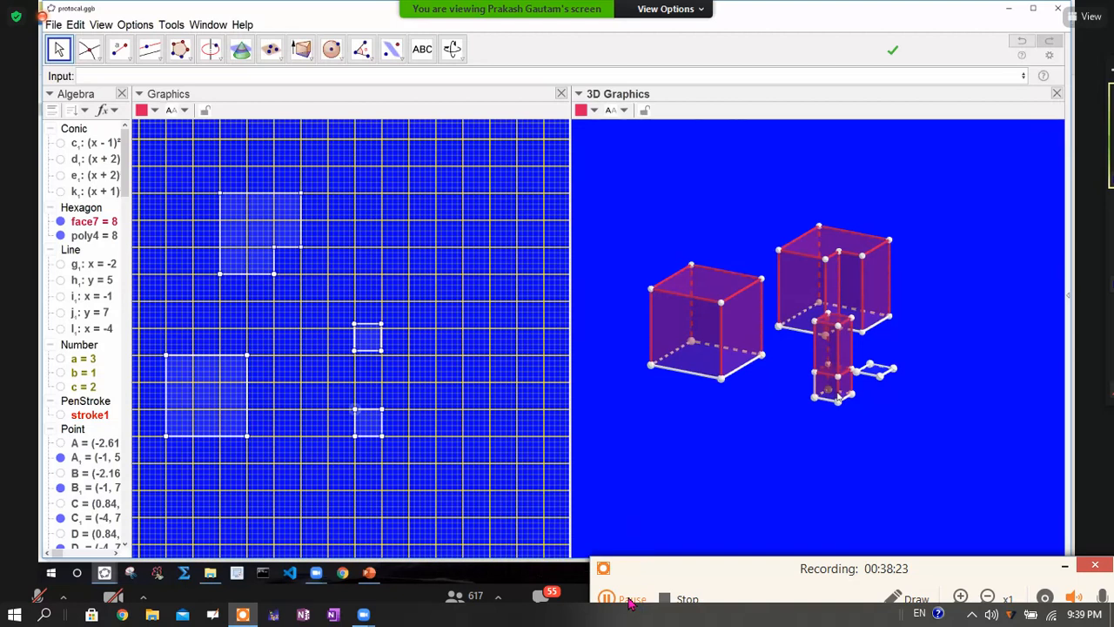
{"action": "left_click", "coordinate": [840, 394]}
{"action": "left_click", "coordinate": [840, 394]}
{"action": "left_click", "coordinate": [840, 390]}
{"action": "left_click", "coordinate": [826, 388]}
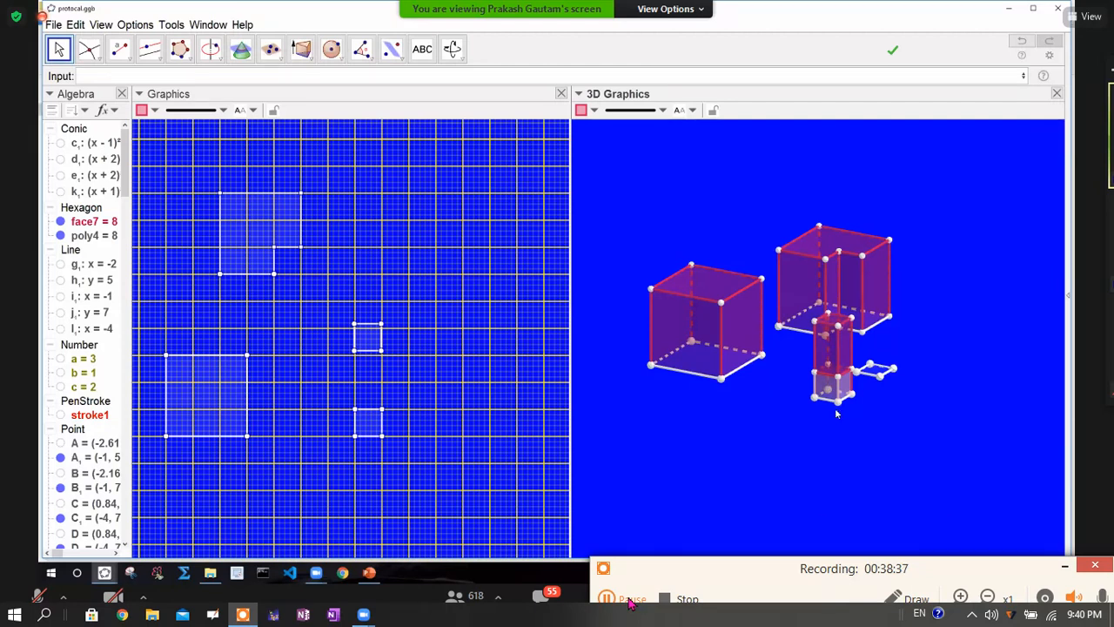
{"action": "right_click", "coordinate": [835, 413]}
{"action": "left_click", "coordinate": [836, 412]}
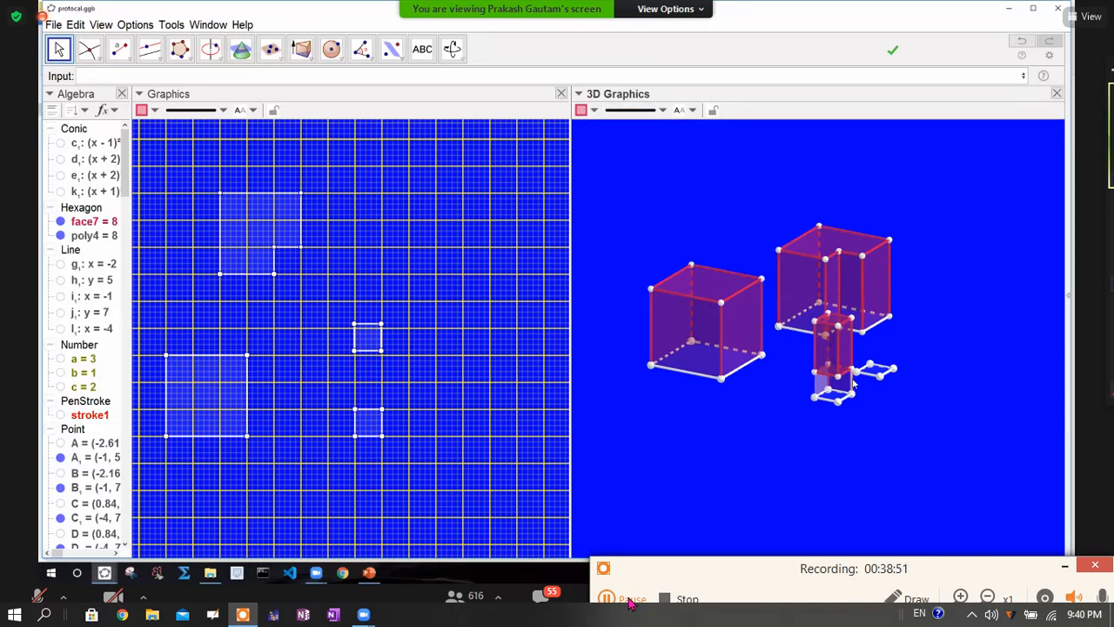
Step: Hide the remaining selected side faces of the lower small cube and its last vertical edge QU
{"action": "right_click", "coordinate": [851, 386]}
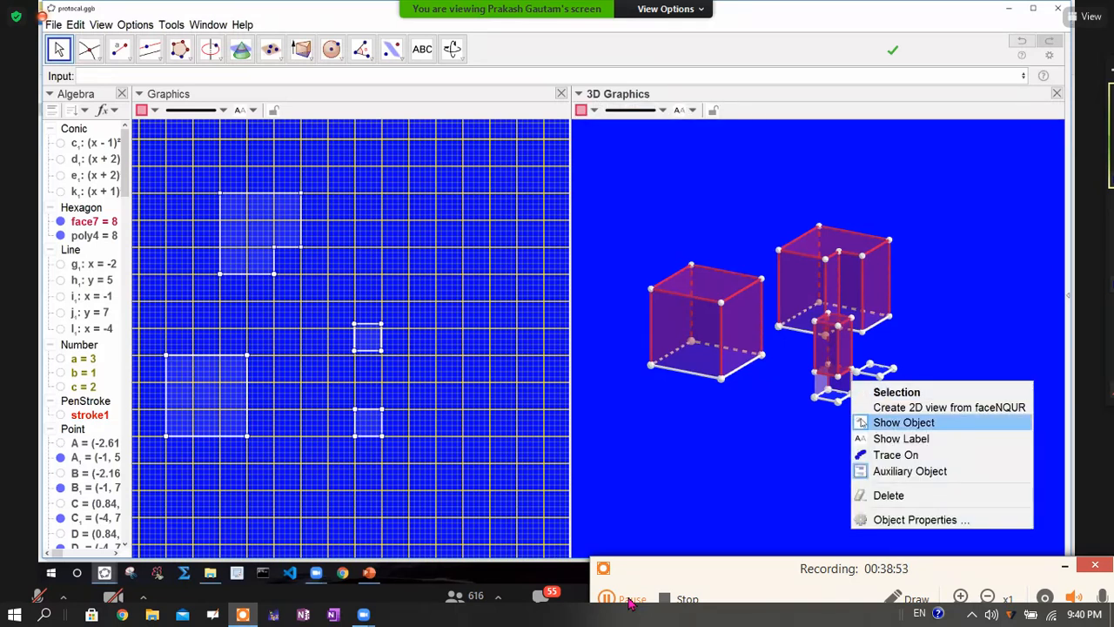
{"action": "left_click", "coordinate": [860, 421]}
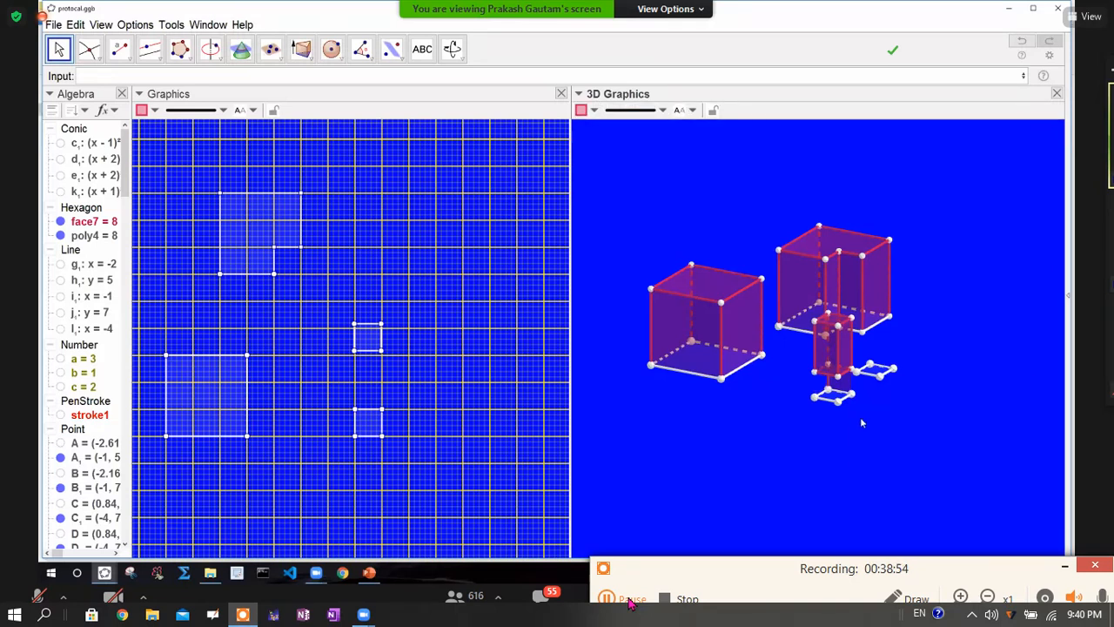
{"action": "right_click", "coordinate": [830, 383]}
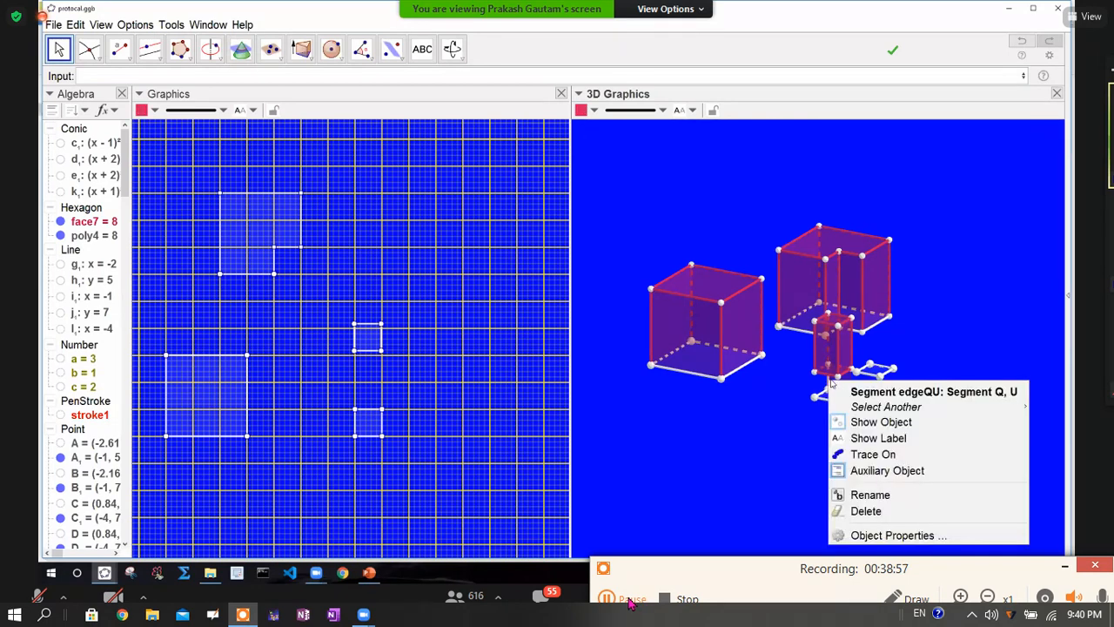
{"action": "left_click", "coordinate": [835, 422]}
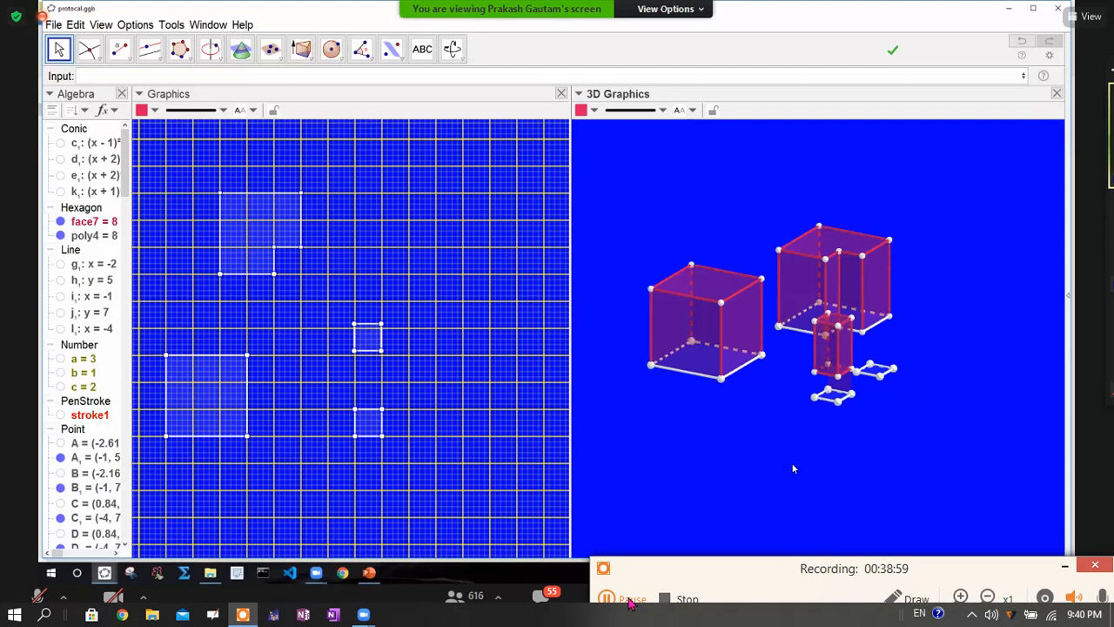
{"action": "left_click", "coordinate": [791, 468]}
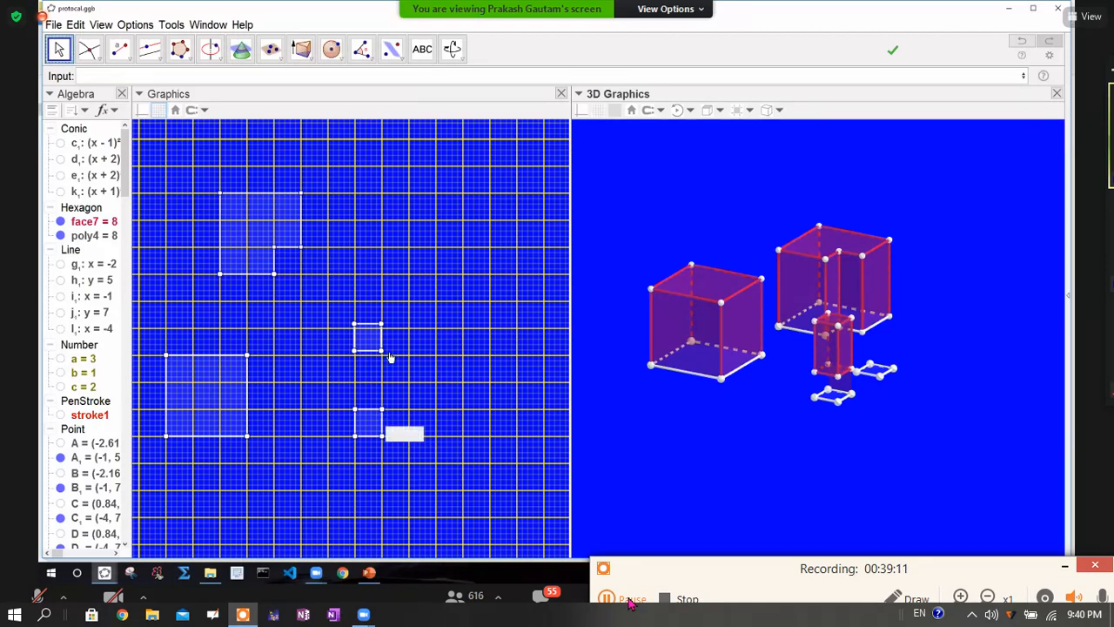
Step: Shift the upper small square slightly, and place the lower small square with its raised prism in the L-shape's notch
{"action": "mouse_move", "coordinate": [372, 348]}
{"action": "left_mouse_down"}
{"action": "mouse_move", "coordinate": [346, 305]}
{"action": "mouse_move", "coordinate": [344, 324]}
{"action": "mouse_move", "coordinate": [383, 367]}
{"action": "left_mouse_up"}
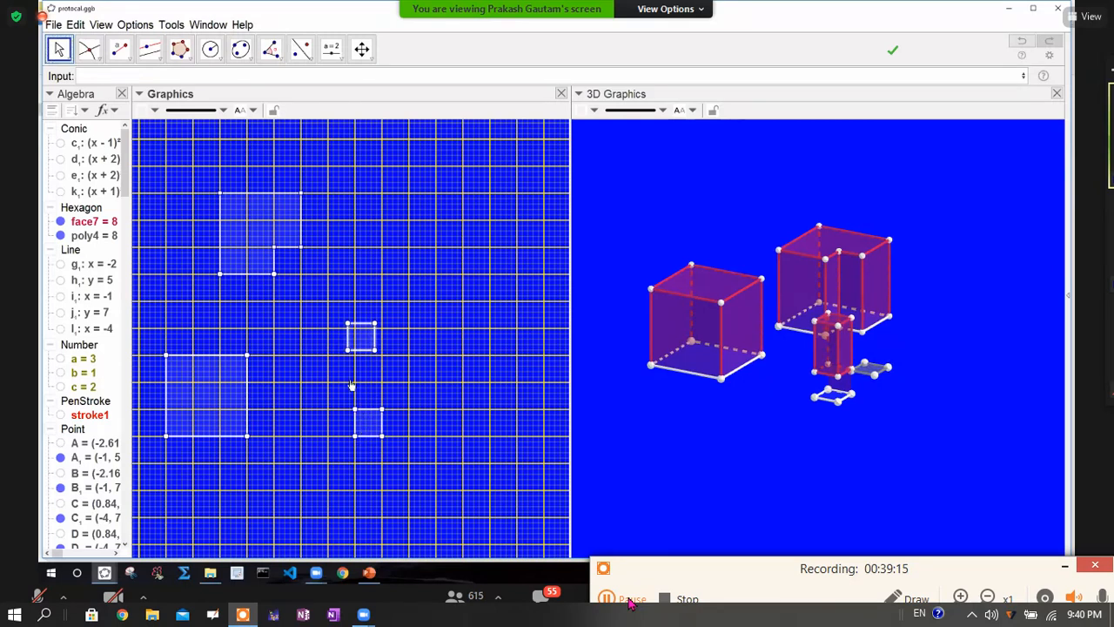
{"action": "left_click_drag", "start_coordinate": [362, 428], "coordinate": [281, 267]}
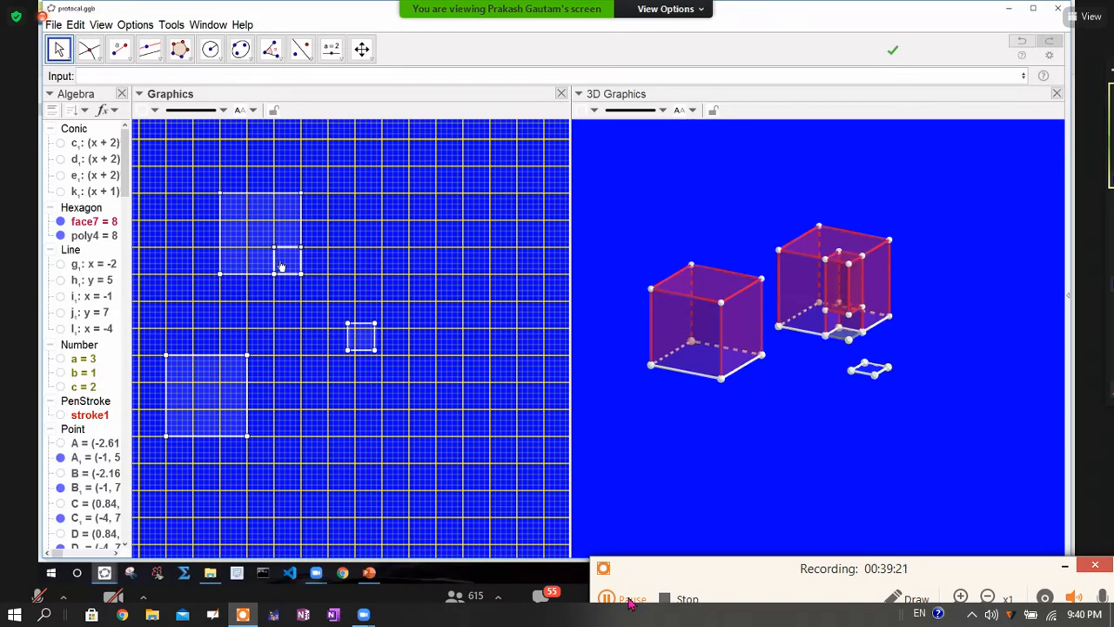
{"action": "mouse_move", "coordinate": [281, 267]}
{"action": "left_mouse_down"}
{"action": "mouse_move", "coordinate": [294, 322]}
{"action": "mouse_move", "coordinate": [285, 266]}
{"action": "left_mouse_up"}
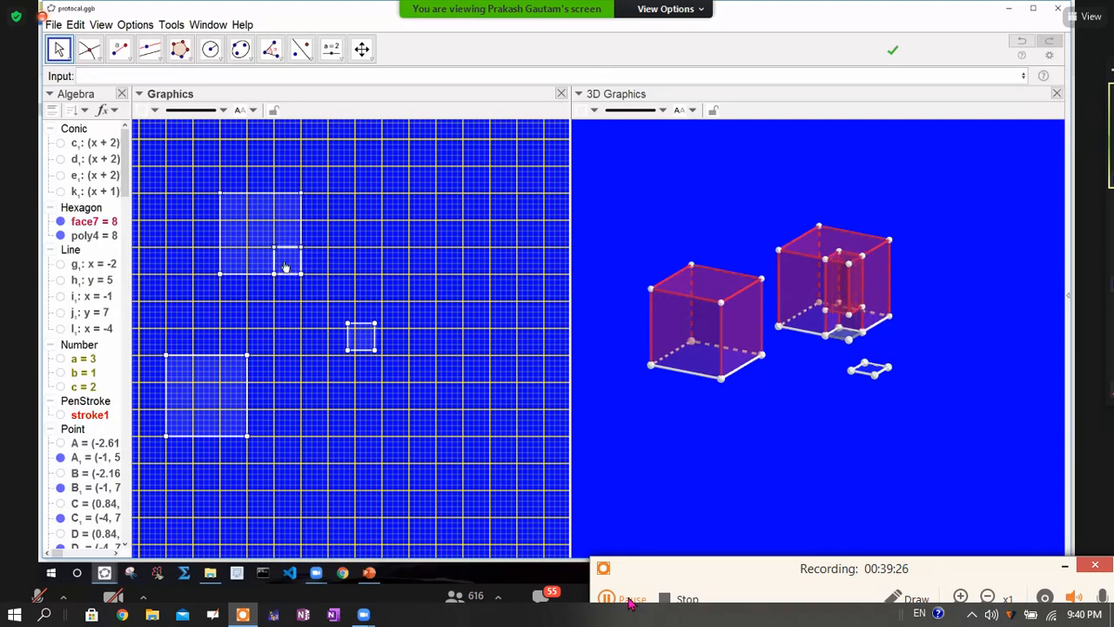
{"action": "left_click", "coordinate": [709, 426]}
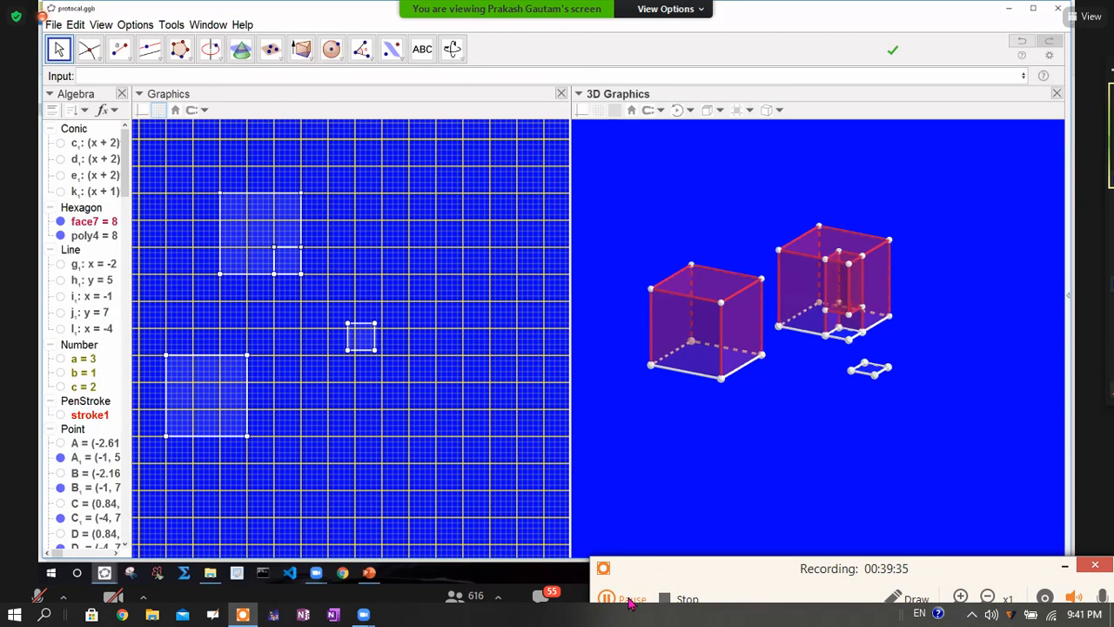
Step: Hide the corner points of the small square in the notch and color its selected outer edges blue
{"action": "left_click", "coordinate": [849, 344]}
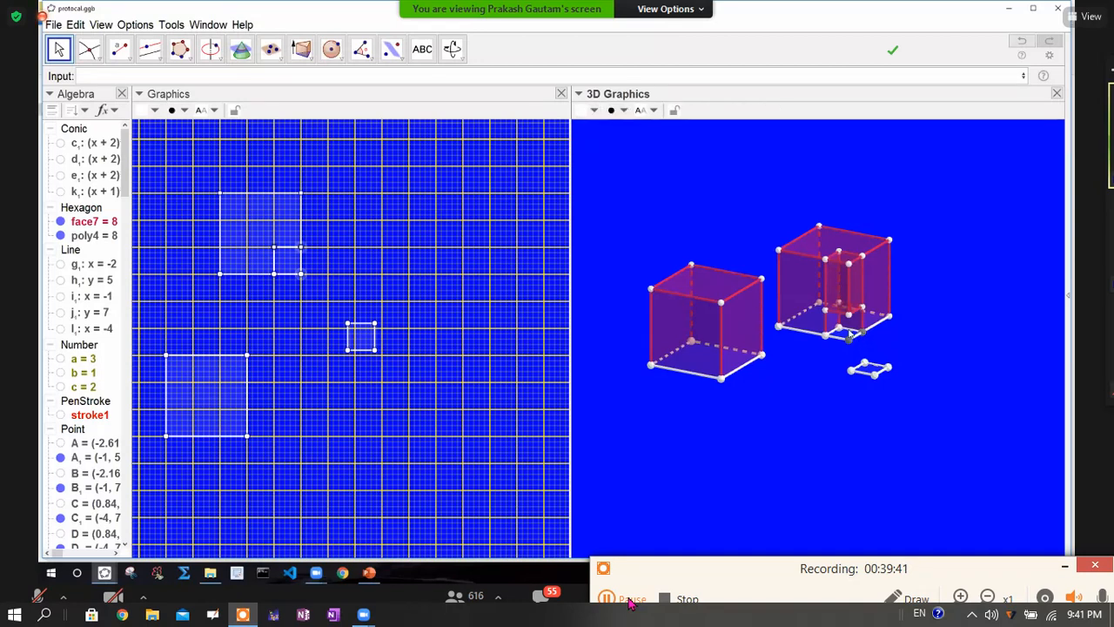
{"action": "left_click", "coordinate": [838, 331], "text": "ctrl"}
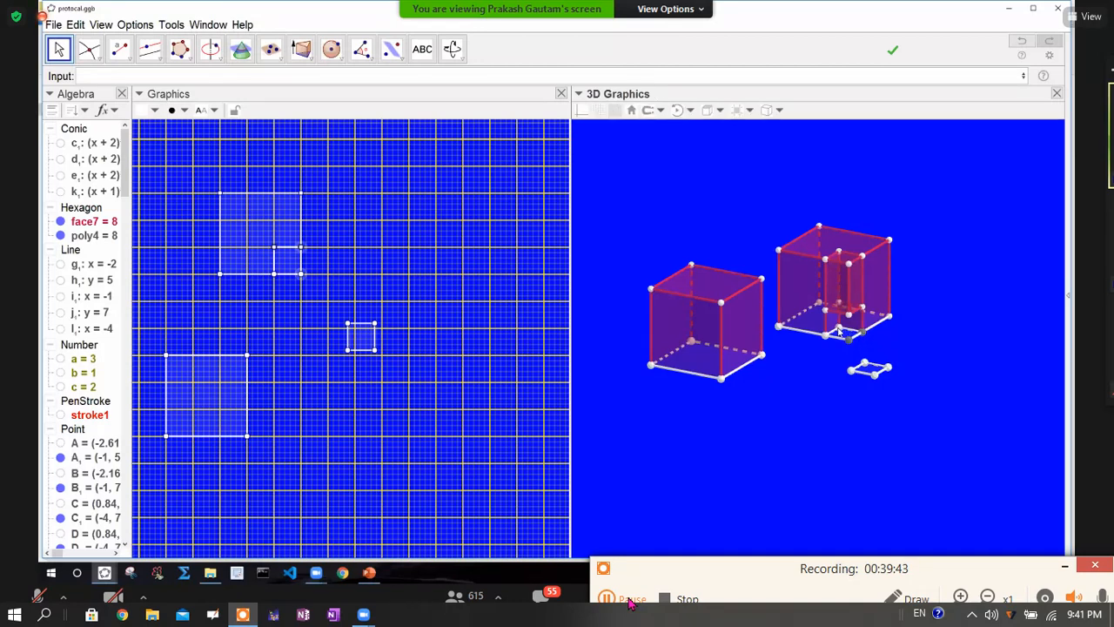
{"action": "left_click", "coordinate": [827, 337], "text": "ctrl"}
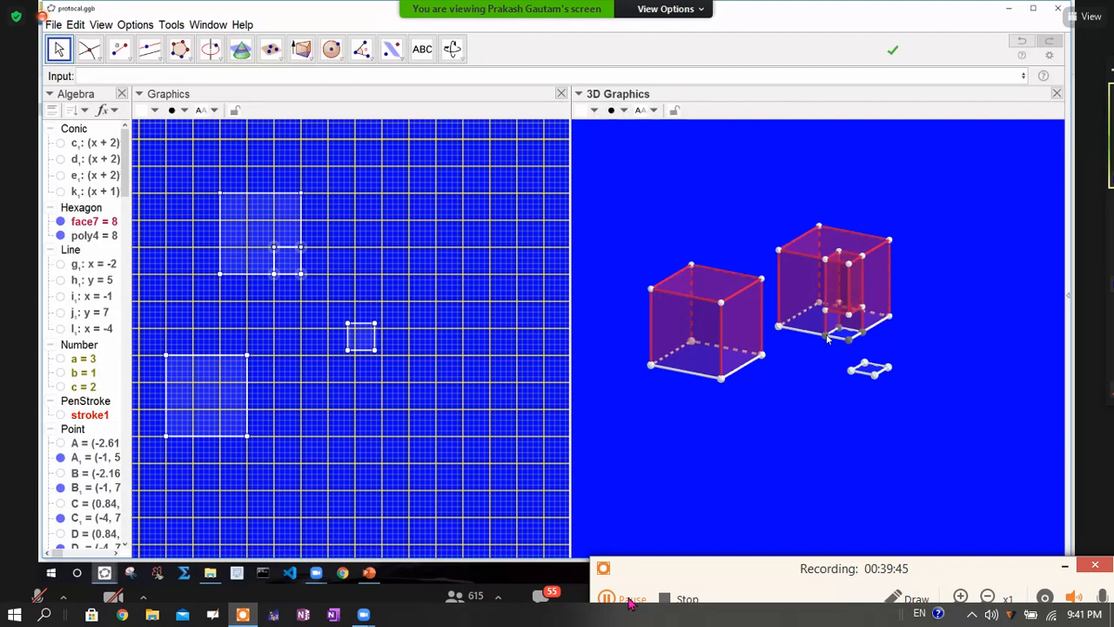
{"action": "right_click", "coordinate": [828, 338]}
{"action": "left_click", "coordinate": [870, 375]}
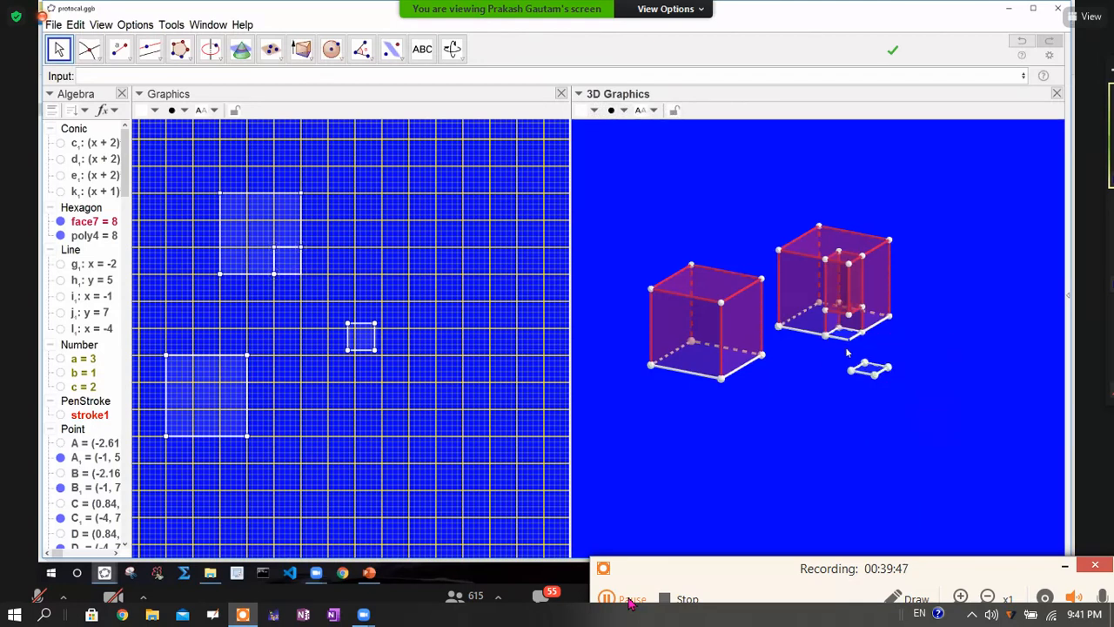
{"action": "left_click", "coordinate": [854, 338]}
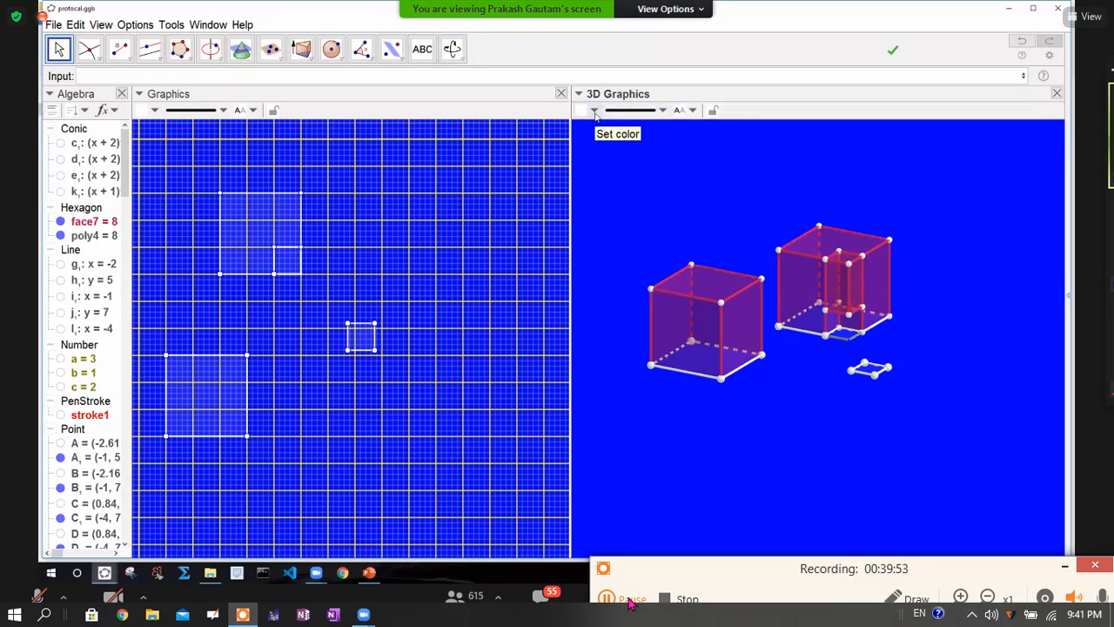
{"action": "left_click", "coordinate": [594, 112]}
{"action": "left_click", "coordinate": [662, 127]}
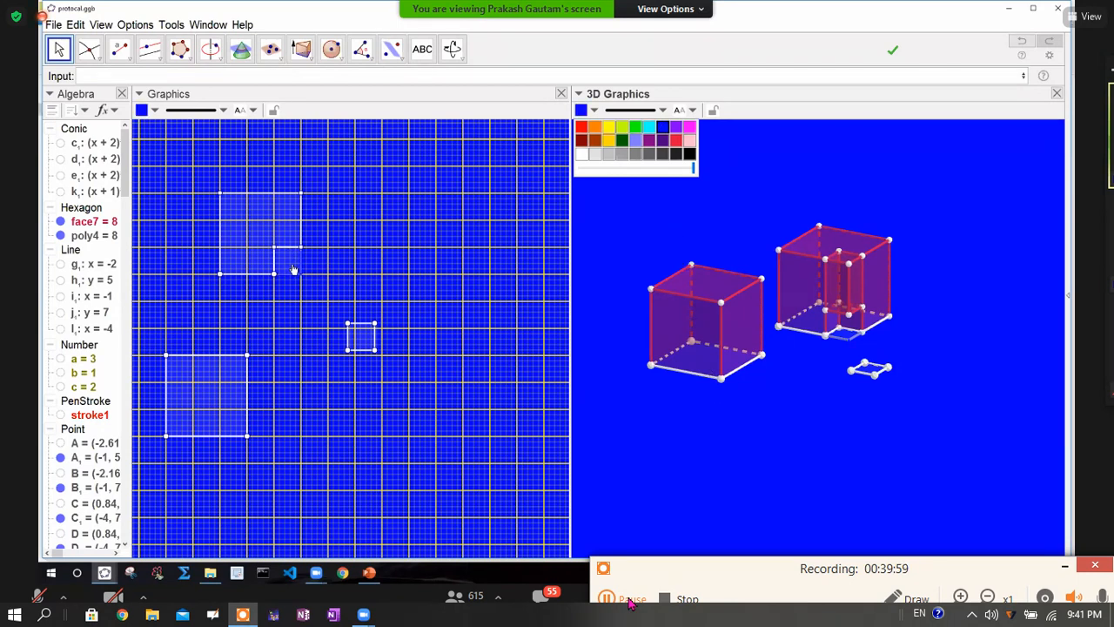
Step: Move the small square with its raised prism out of the notch beside the large square and try repositioning its visible corner point
{"action": "left_click_drag", "start_coordinate": [295, 281], "coordinate": [327, 404]}
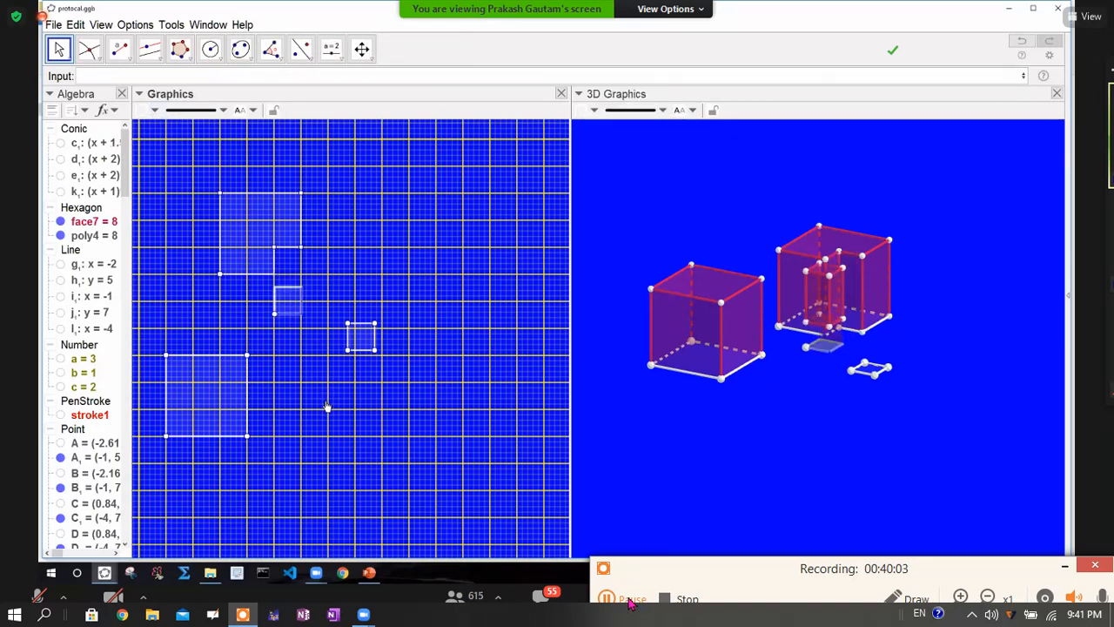
{"action": "left_click_drag", "start_coordinate": [816, 372], "coordinate": [786, 386]}
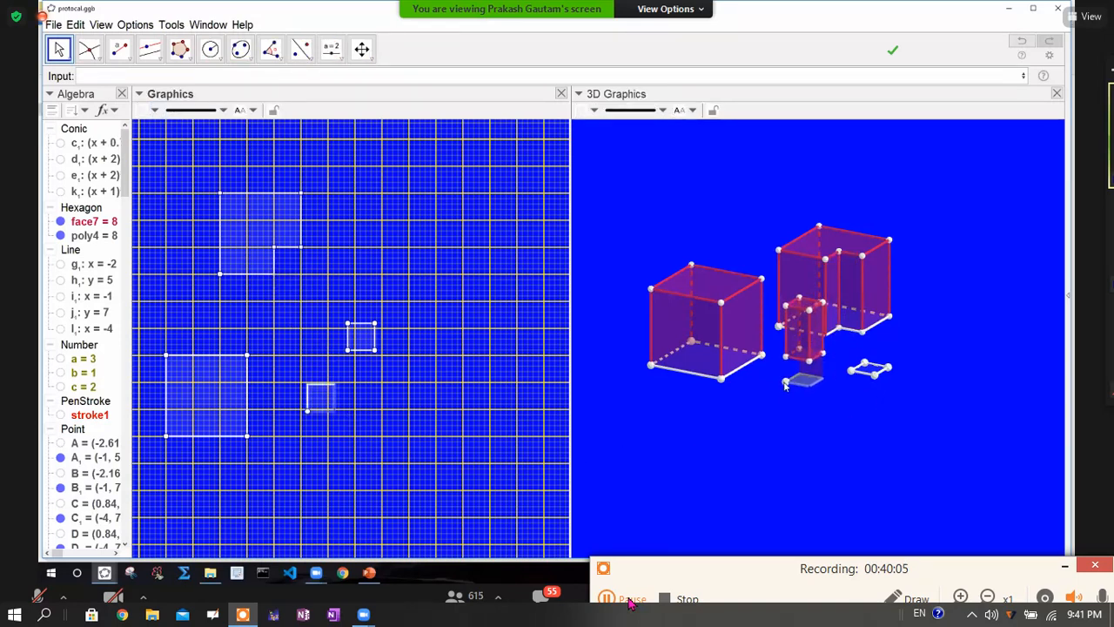
{"action": "left_click", "coordinate": [786, 384]}
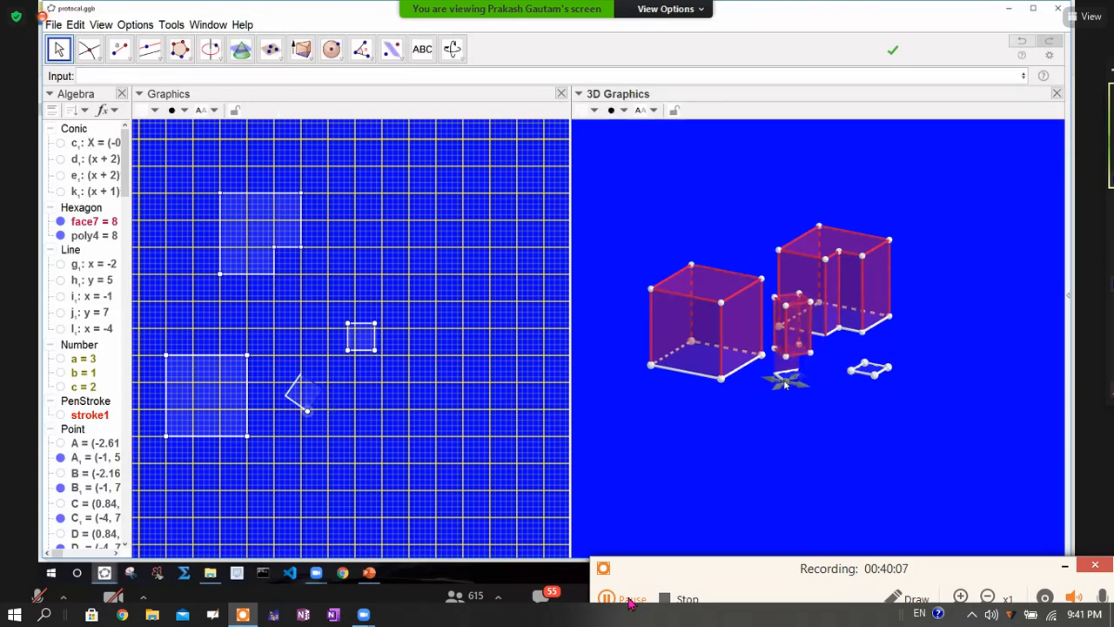
{"action": "left_click", "coordinate": [787, 398]}
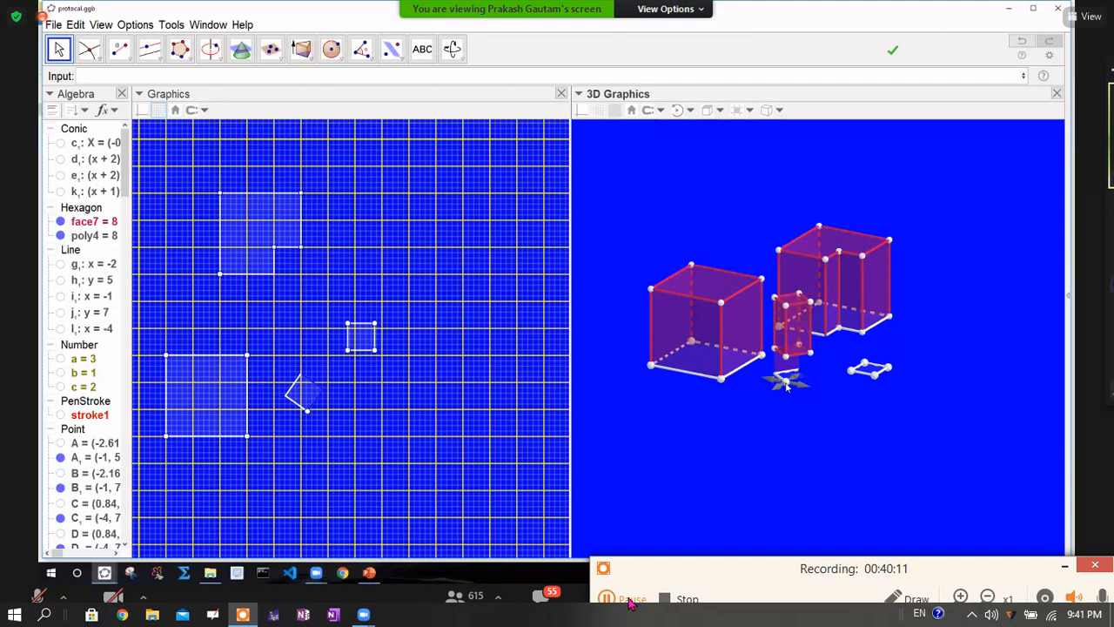
Step: Hide the moved small square's visible corner point and the side face PQUT standing on it
{"action": "left_click", "coordinate": [786, 382]}
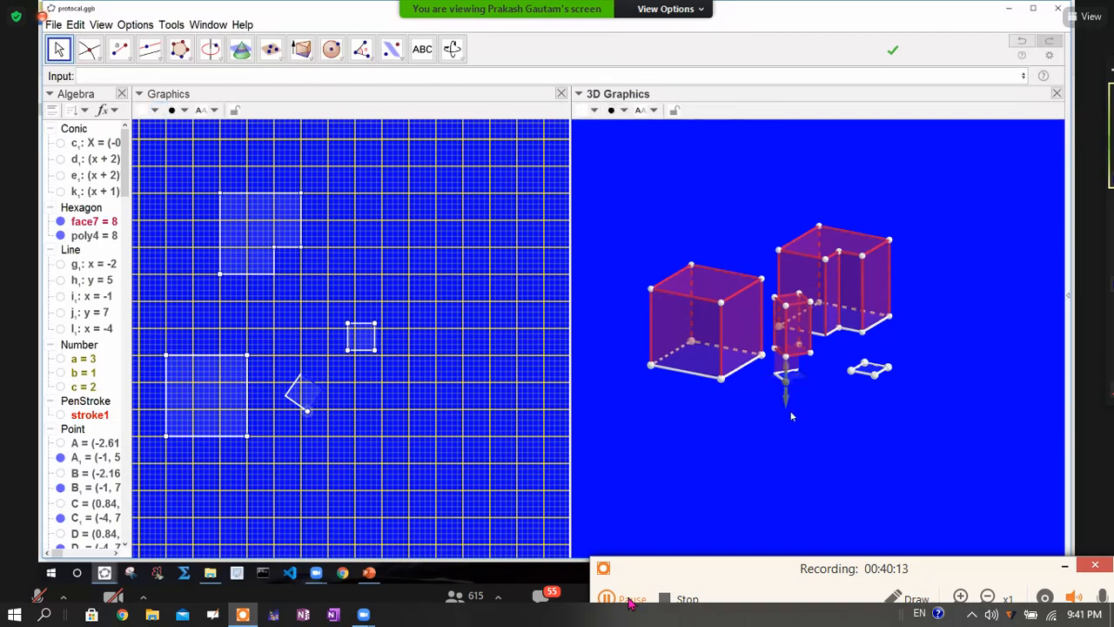
{"action": "right_click", "coordinate": [788, 377]}
{"action": "key", "text": "Escape"}
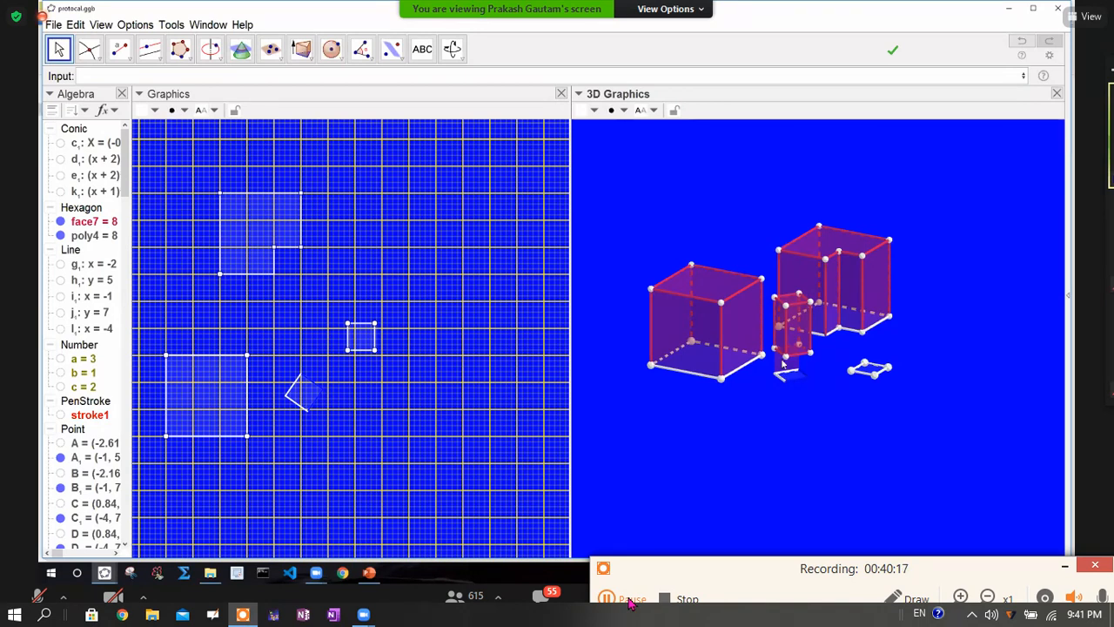
{"action": "left_click", "coordinate": [779, 369]}
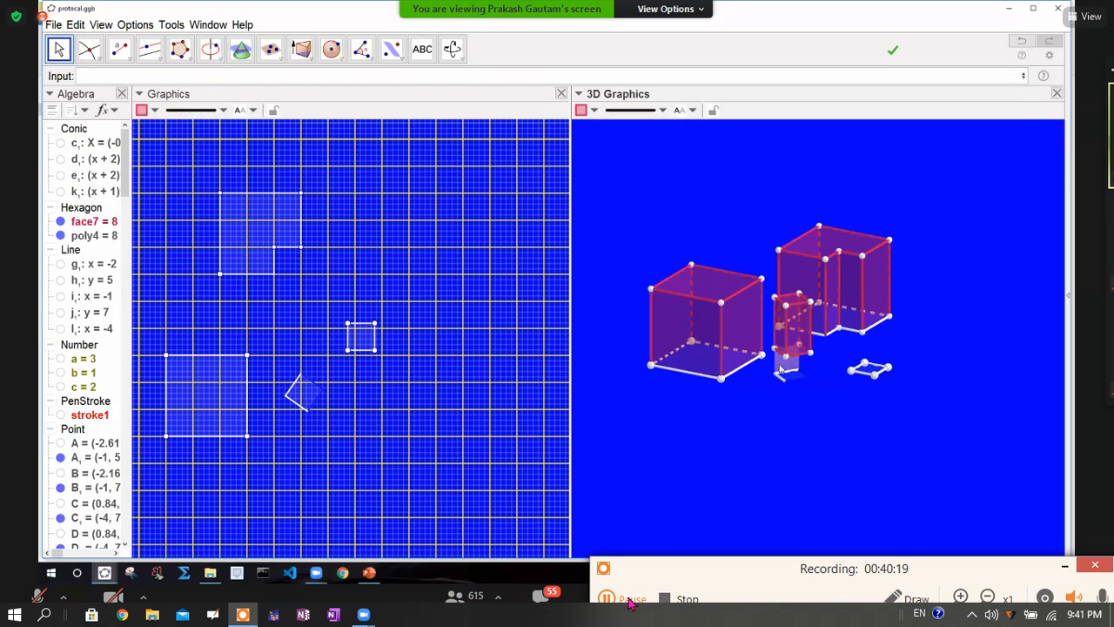
{"action": "right_click", "coordinate": [780, 365]}
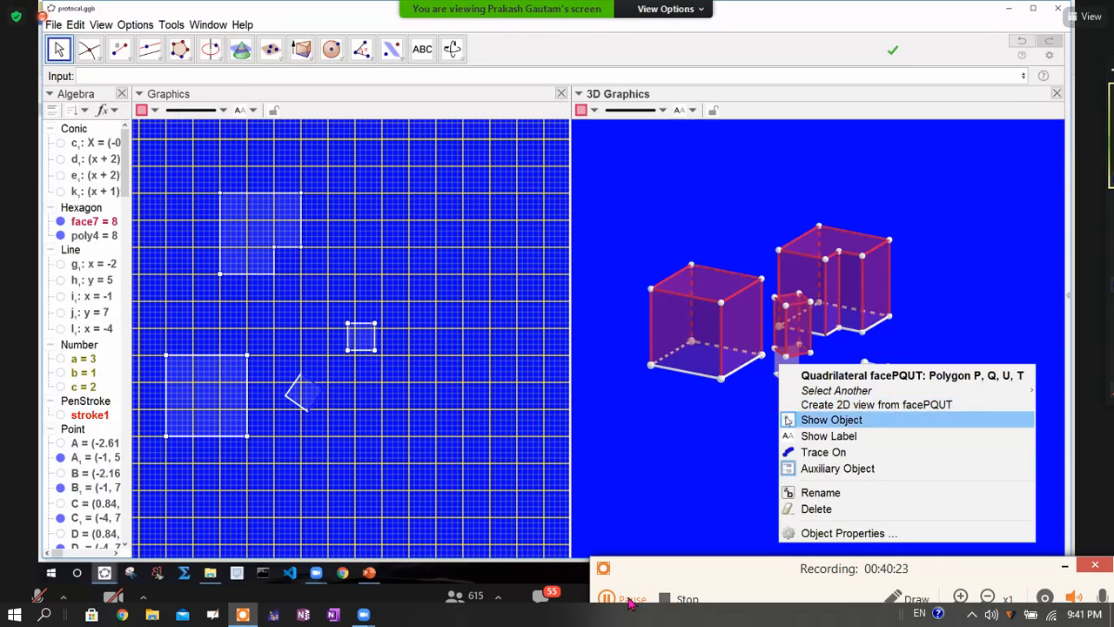
{"action": "left_click", "coordinate": [787, 419]}
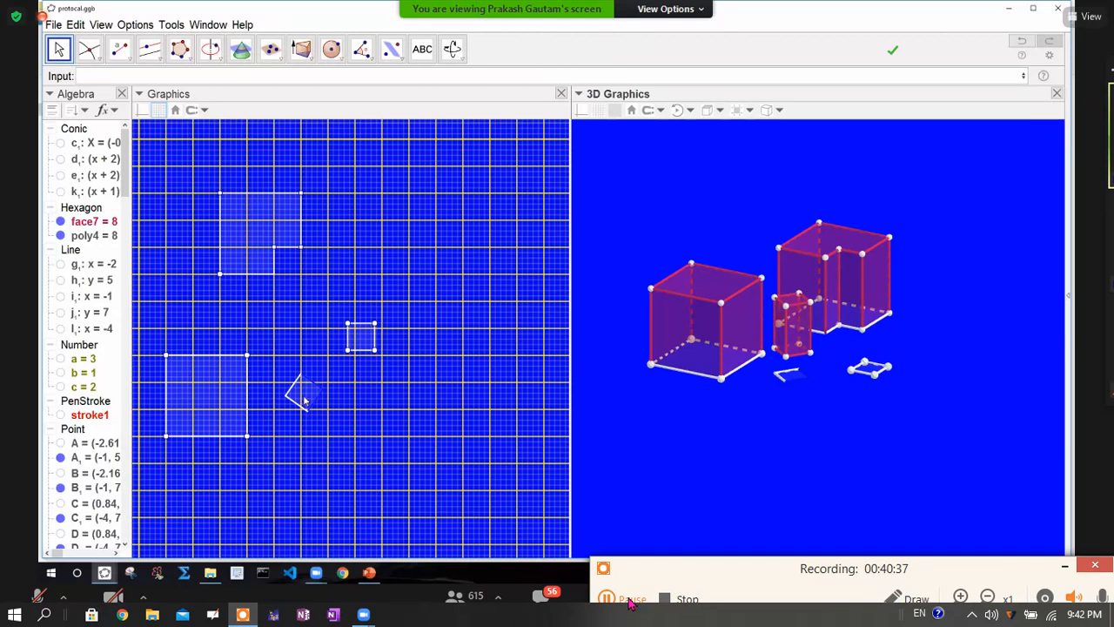
Step: Delete the distorted small square together with the prism built on it
{"action": "left_click", "coordinate": [300, 396]}
{"action": "key", "text": "Delete"}
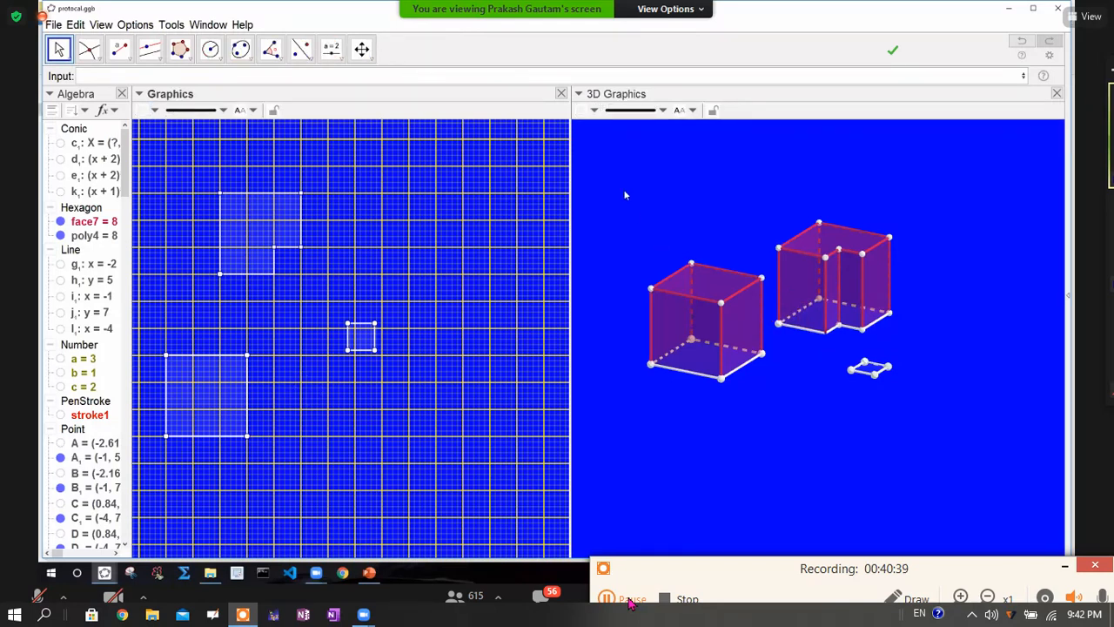
{"action": "left_click", "coordinate": [820, 488]}
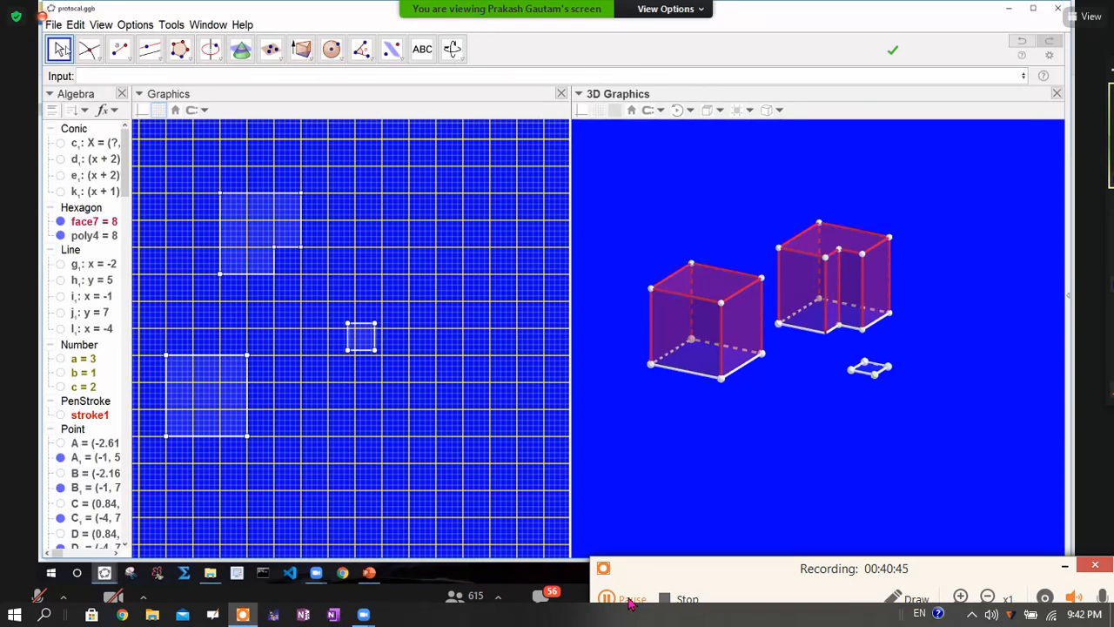
Step: Move the remaining small square next to the large square and align its sides with the grid lines
{"action": "left_click_drag", "start_coordinate": [361, 371], "coordinate": [323, 402]}
{"action": "left_click", "coordinate": [411, 359]}
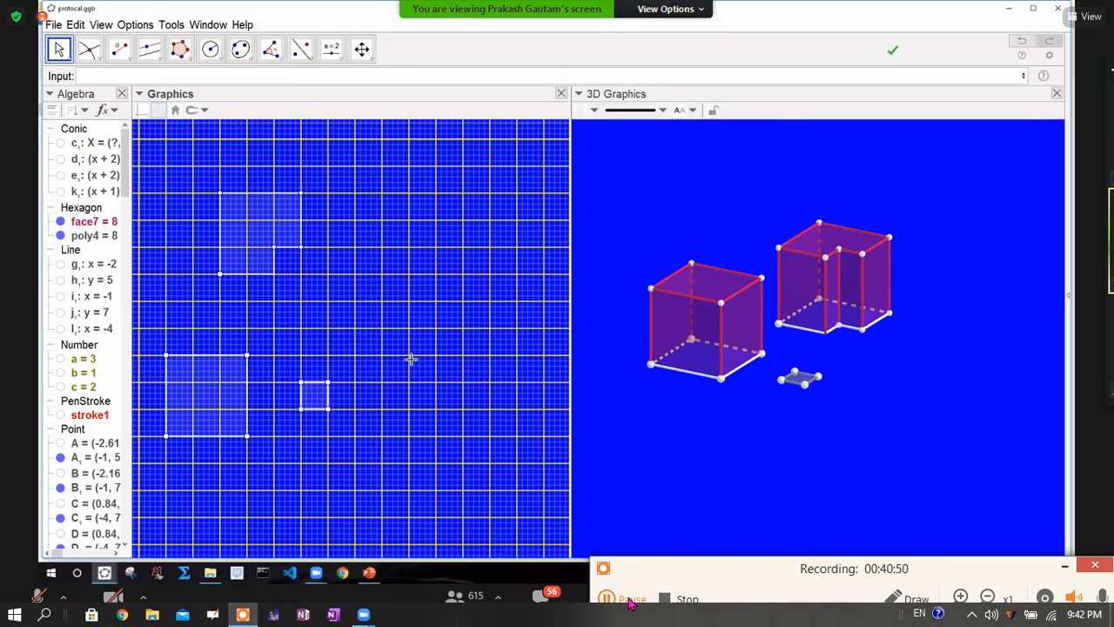
{"action": "left_click", "coordinate": [800, 380]}
{"action": "left_click", "coordinate": [801, 379]}
{"action": "left_click", "coordinate": [752, 426]}
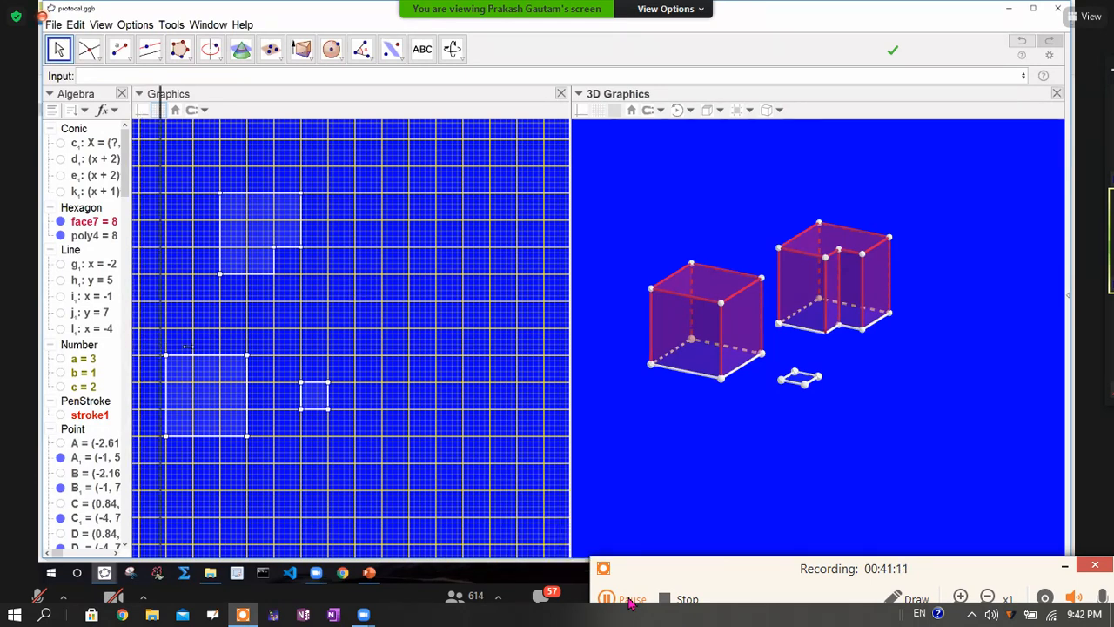
Step: Widen the Algebra view and check the entries of prisms o and o₁ in its object list
{"action": "left_click_drag", "start_coordinate": [190, 347], "coordinate": [190, 199]}
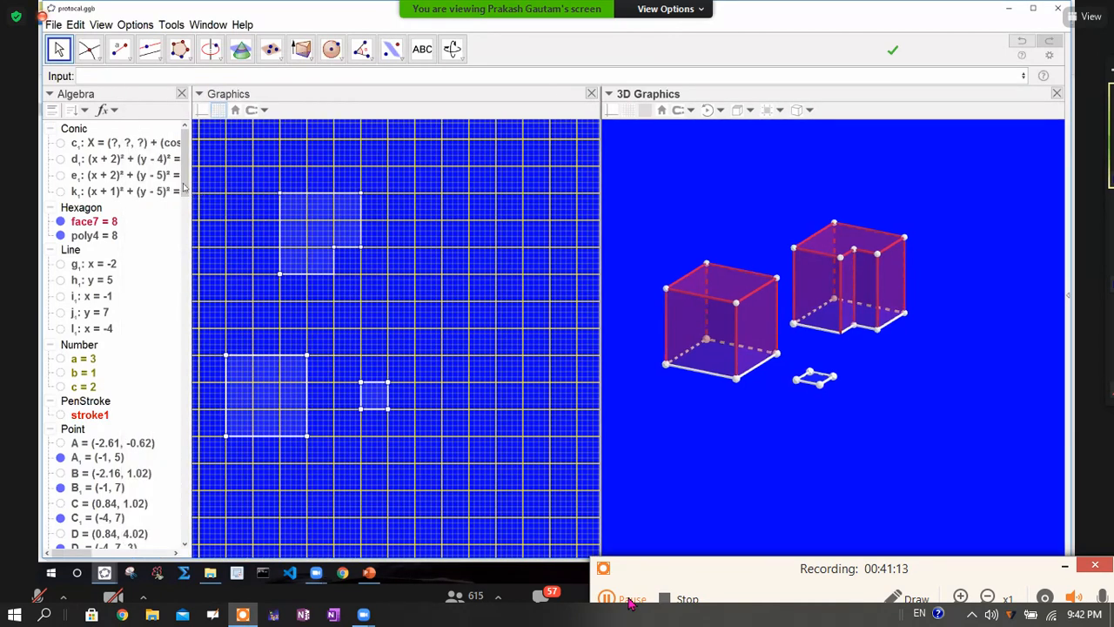
{"action": "scroll", "coordinate": [185, 229], "scroll_direction": "down", "scroll_amount": 10}
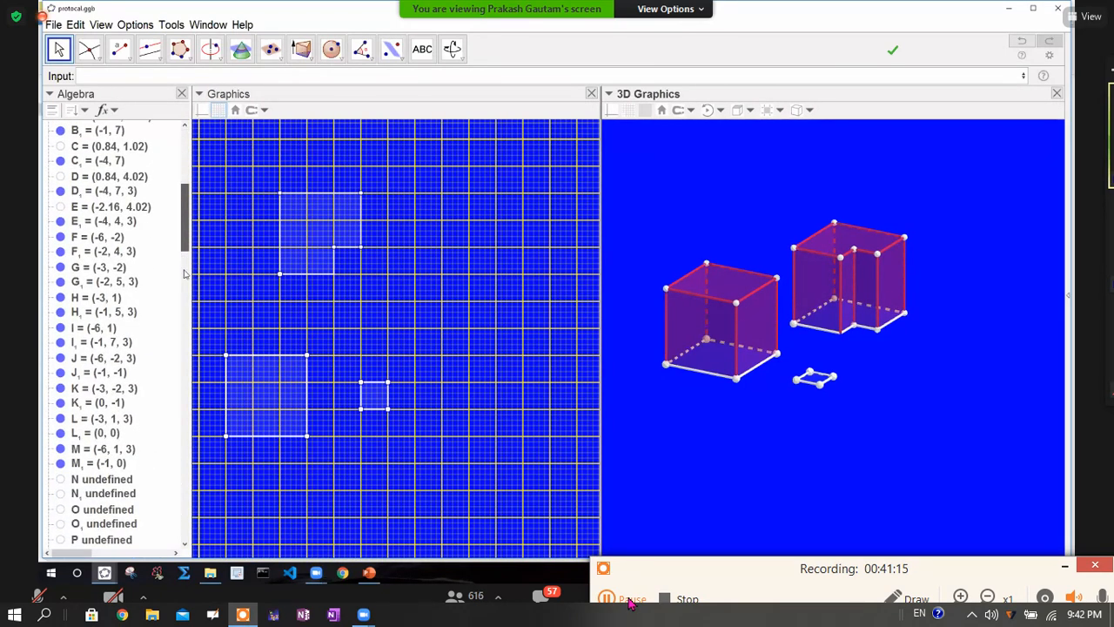
{"action": "scroll", "coordinate": [184, 300], "scroll_direction": "down", "scroll_amount": 5}
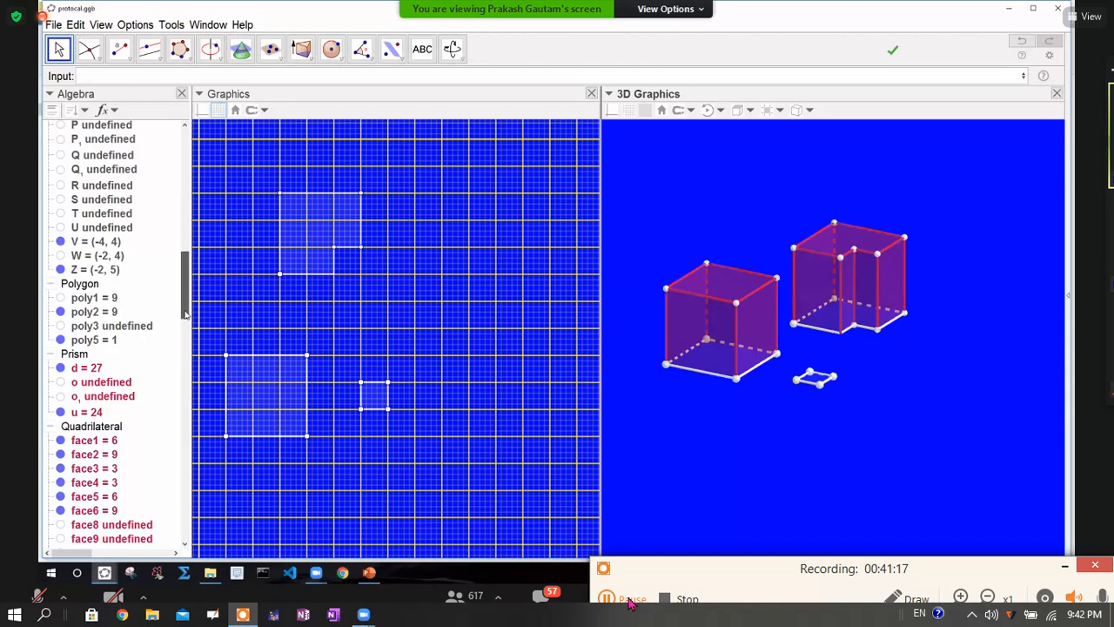
{"action": "scroll", "coordinate": [95, 352], "scroll_direction": "down", "scroll_amount": 1}
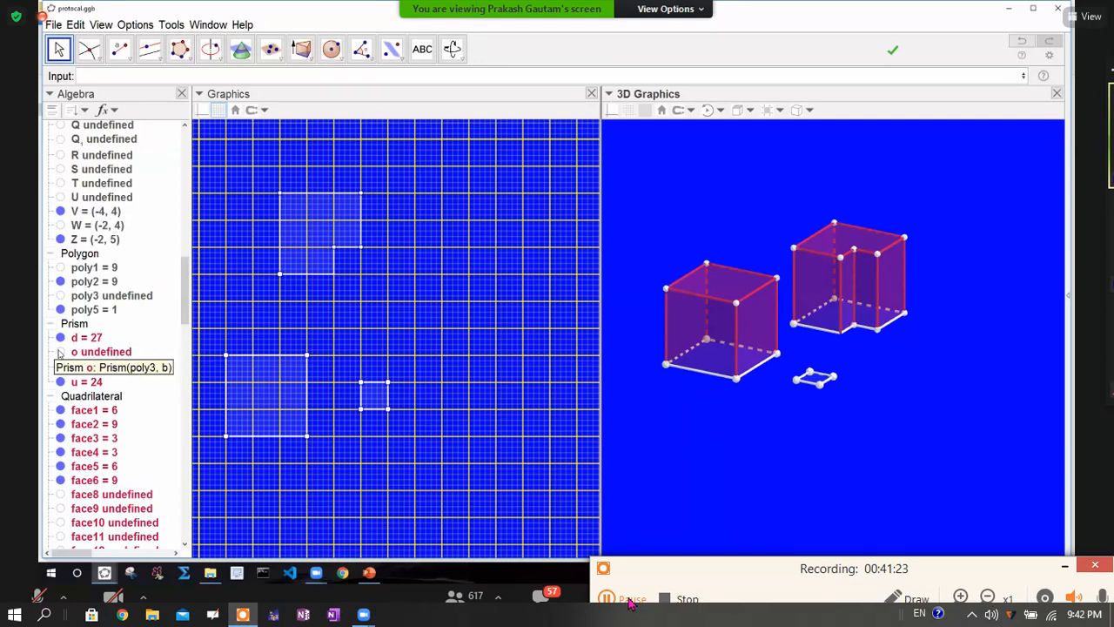
{"action": "left_click", "coordinate": [97, 352]}
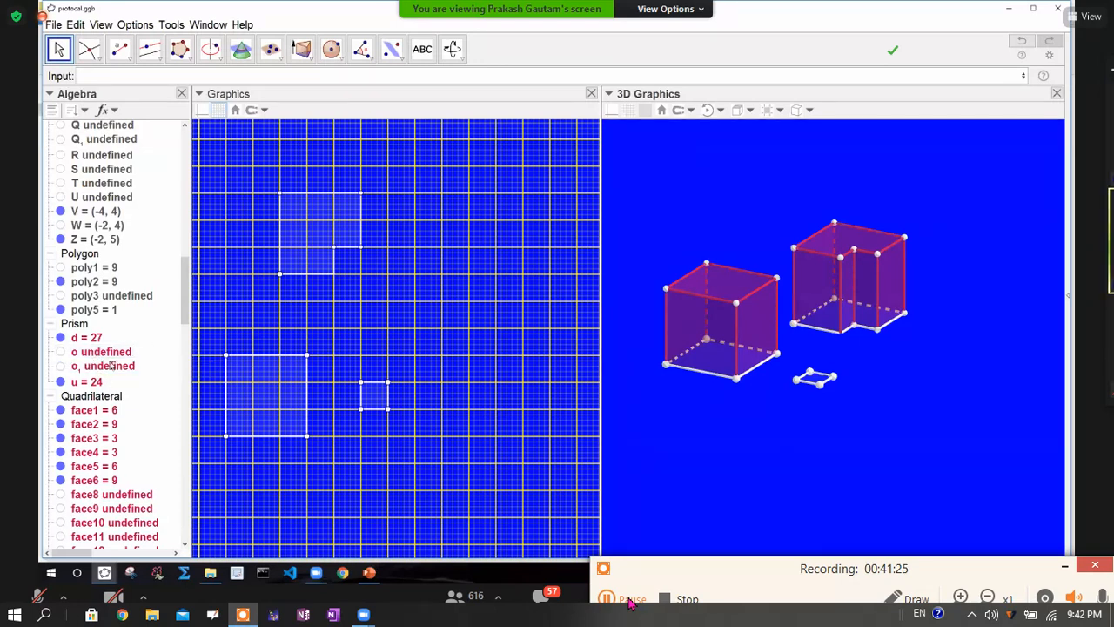
{"action": "left_click", "coordinate": [61, 370]}
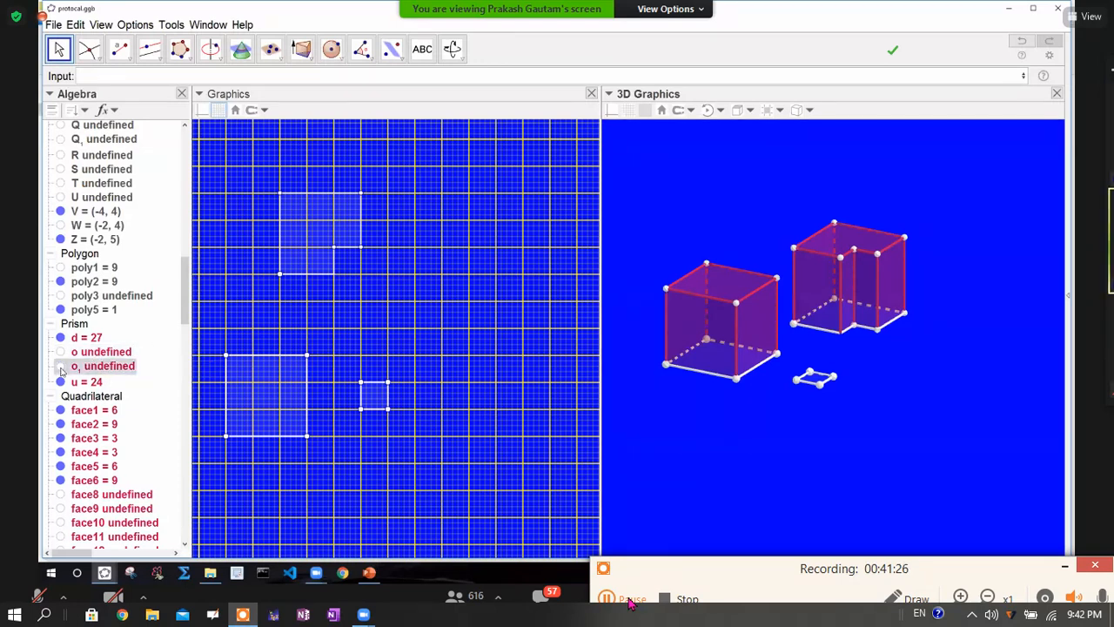
{"action": "left_click", "coordinate": [135, 383]}
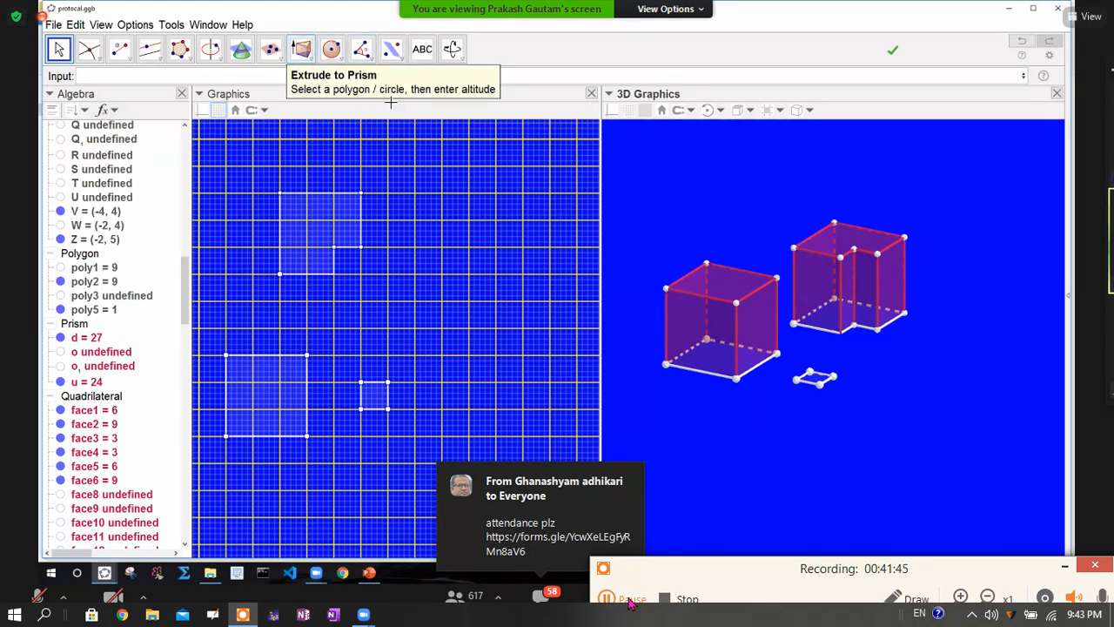
Step: Extrude the small square into a prism with altitude b
{"action": "left_click", "coordinate": [301, 49]}
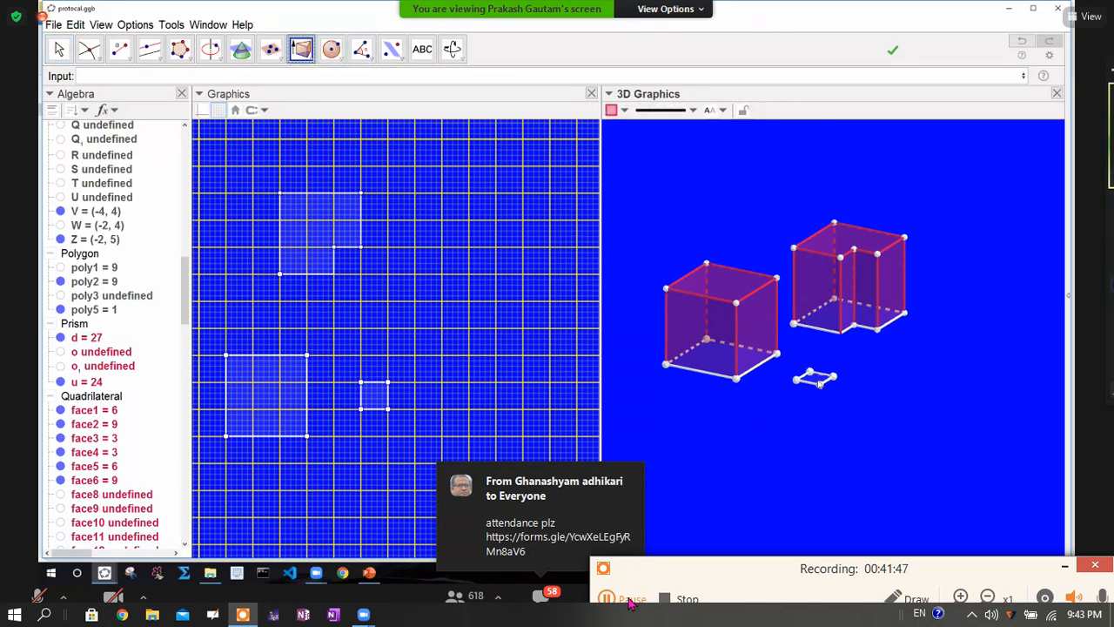
{"action": "left_click", "coordinate": [817, 380]}
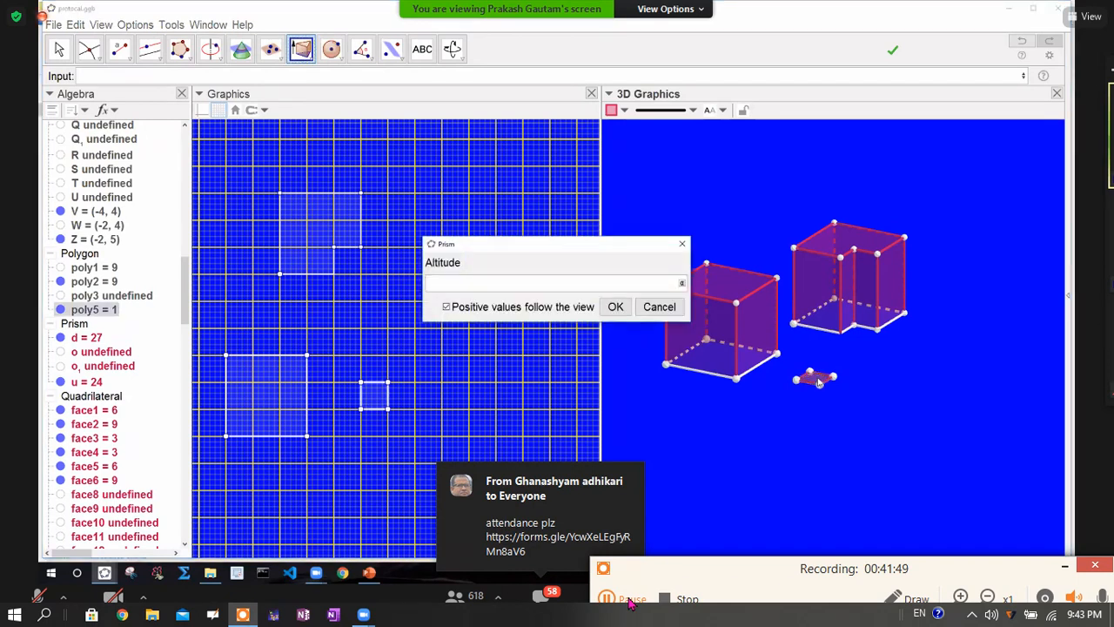
{"action": "type", "text": "b"}
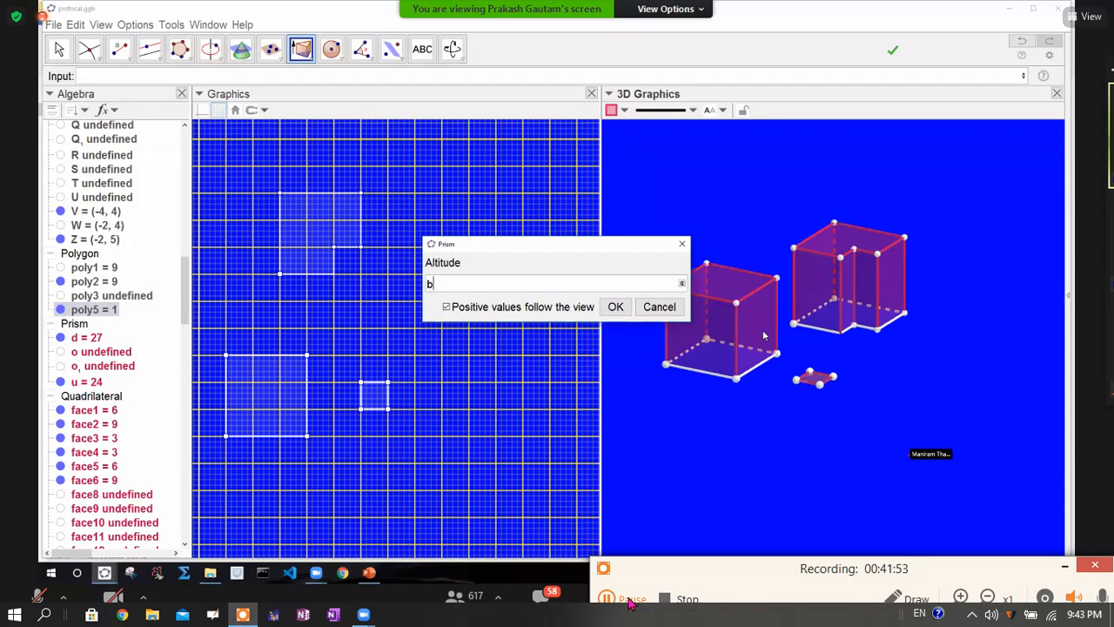
{"action": "key", "text": "Return"}
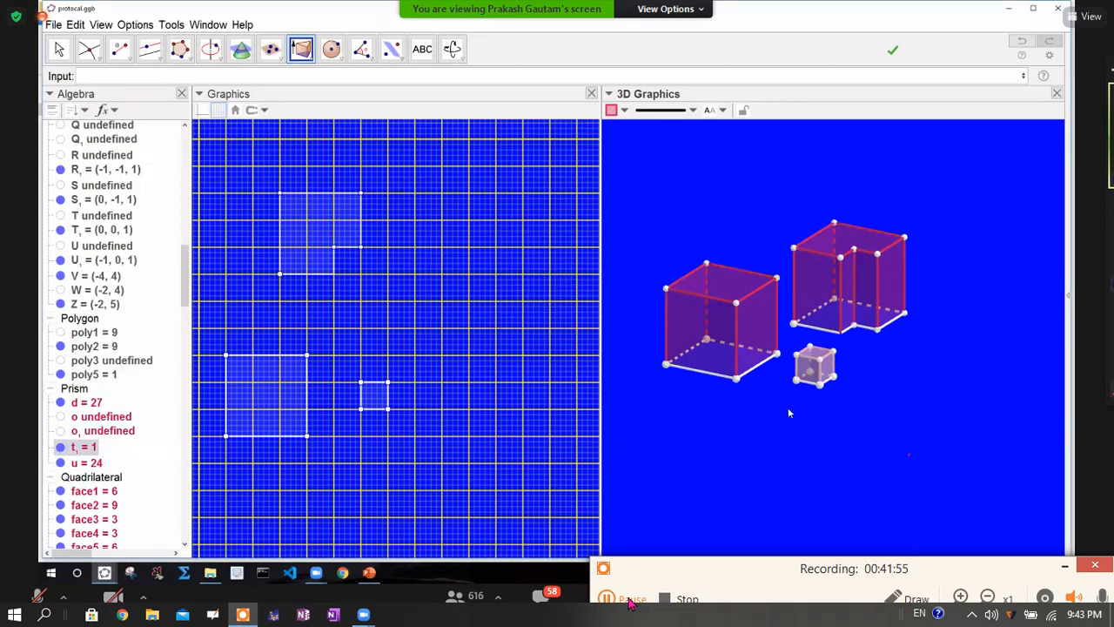
Step: Extrude the top face of the small cube into a second prism with altitude c
{"action": "left_click", "coordinate": [815, 353]}
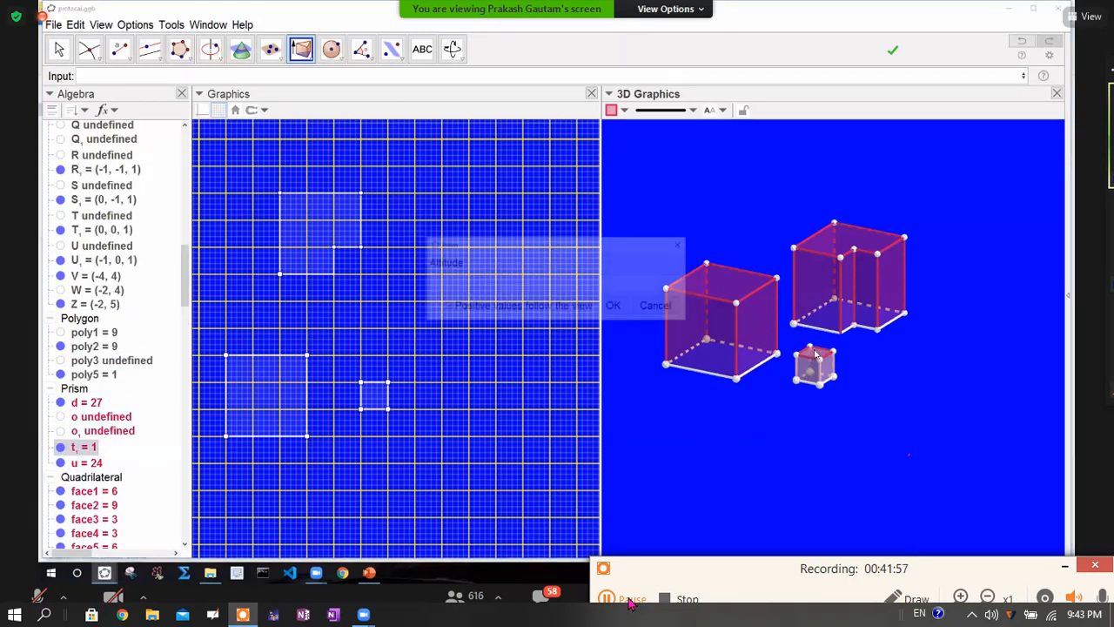
{"action": "type", "text": "c"}
{"action": "left_click", "coordinate": [616, 307]}
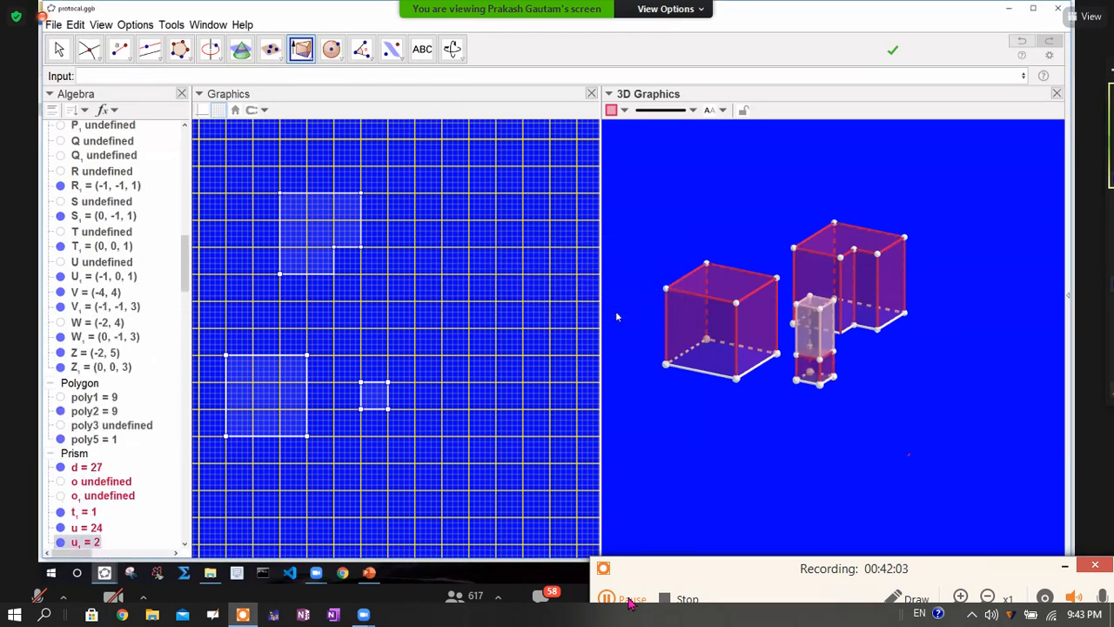
Step: Move the small square with its stacked prisms into the notch and back out, placing its lower-left corner at (-1, 1)
{"action": "left_click", "coordinate": [59, 50]}
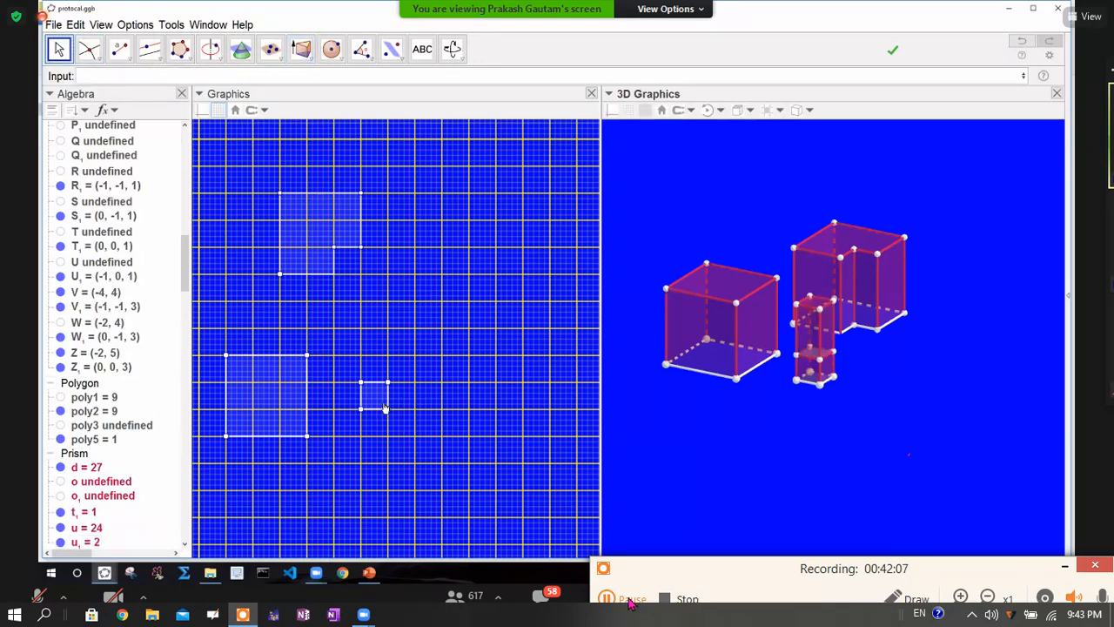
{"action": "left_click_drag", "start_coordinate": [379, 331], "coordinate": [351, 270]}
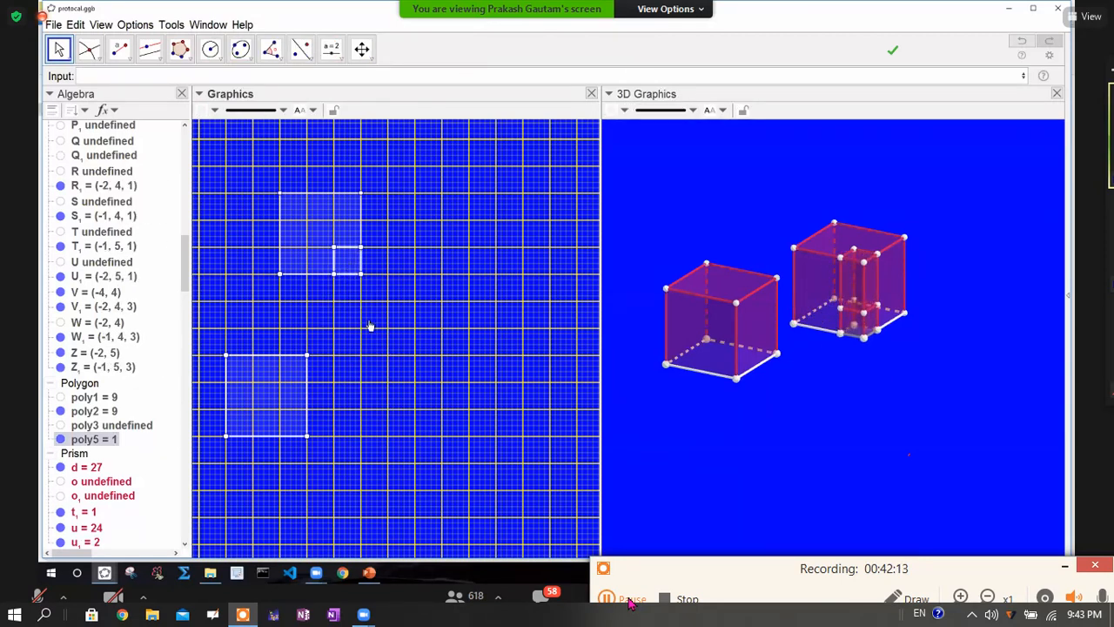
{"action": "key", "text": "ctrl+z"}
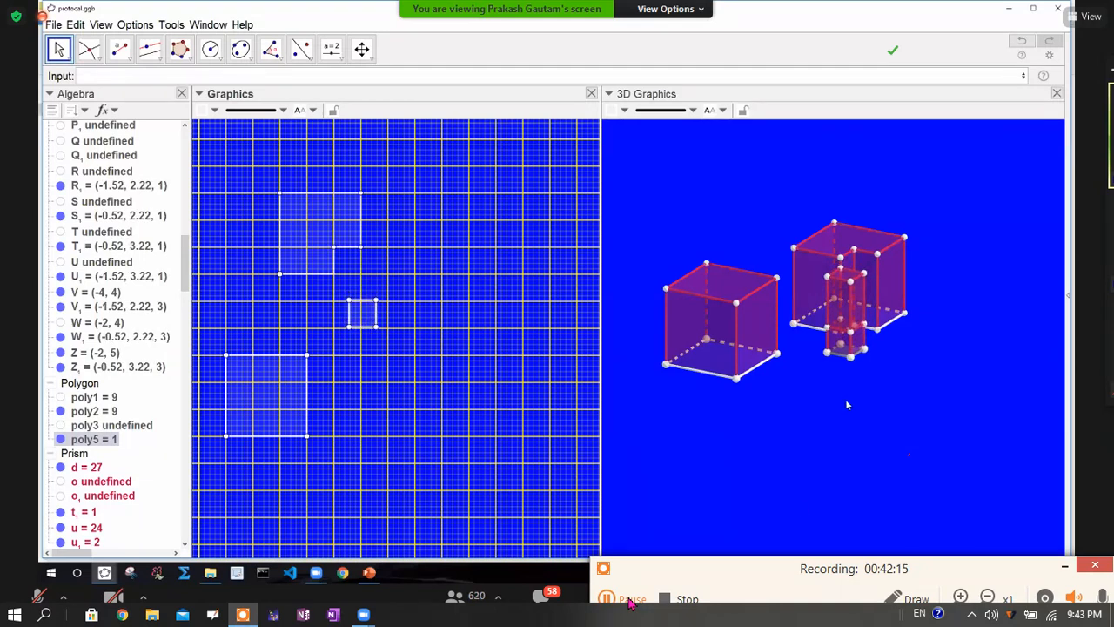
{"action": "left_click_drag", "start_coordinate": [850, 351], "coordinate": [850, 360]}
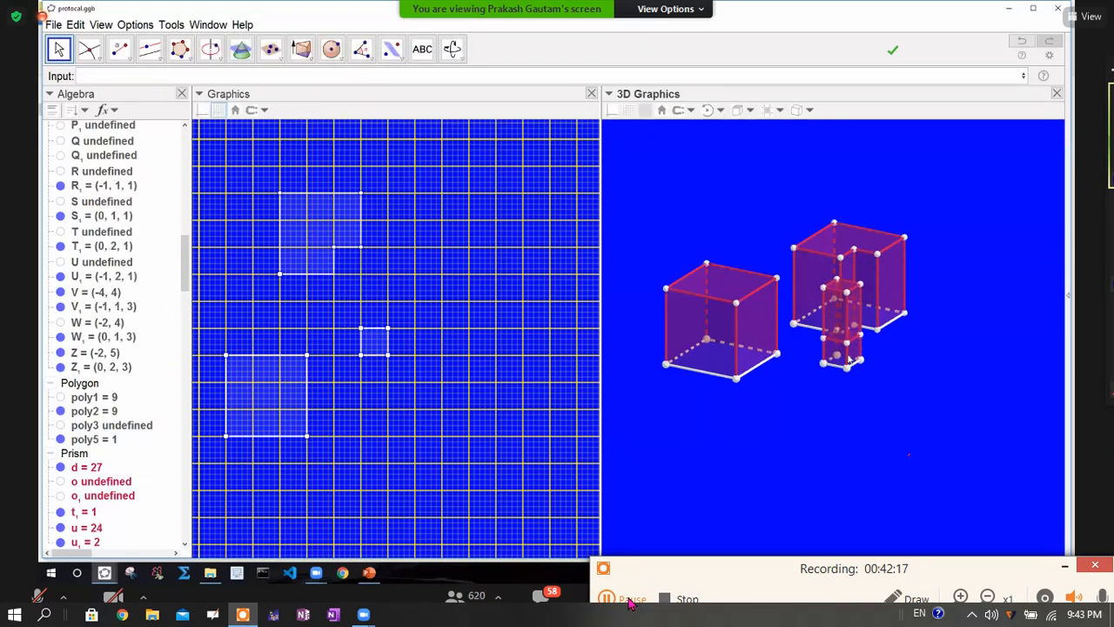
Step: Select the visible side edges of the lower small prism together and hide them
{"action": "left_click", "coordinate": [849, 360]}
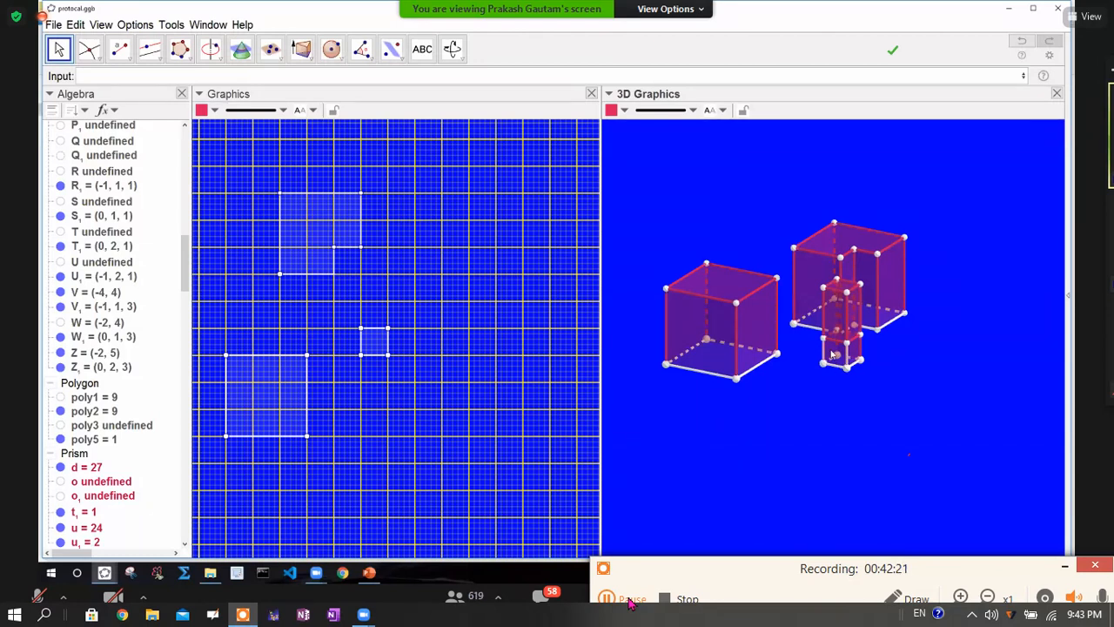
{"action": "left_click", "coordinate": [862, 351]}
{"action": "right_click", "coordinate": [862, 351]}
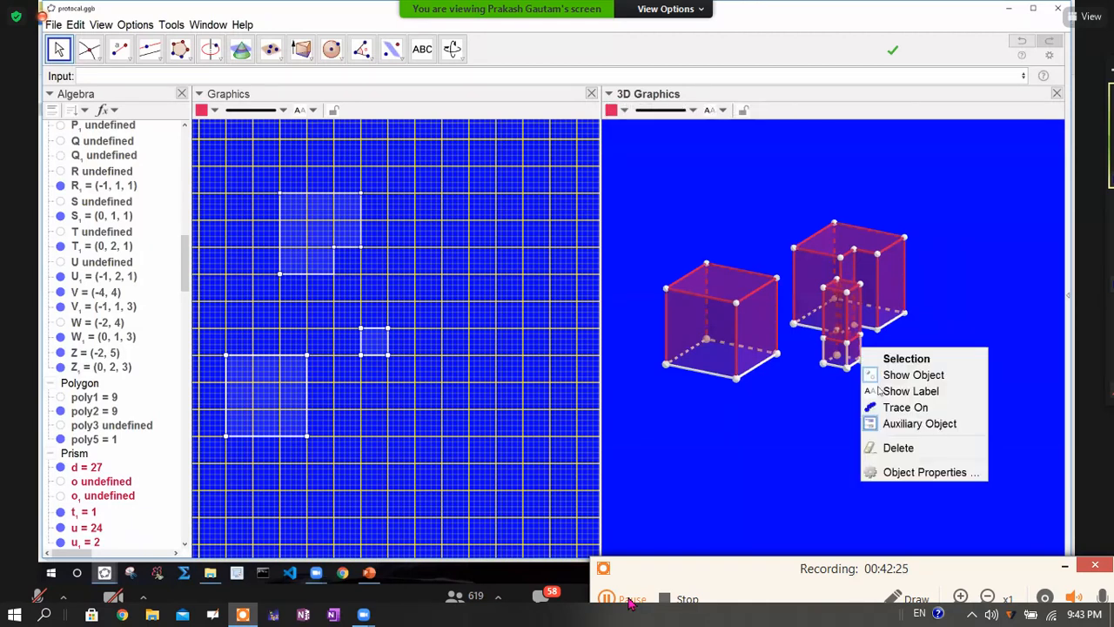
{"action": "left_click", "coordinate": [871, 375]}
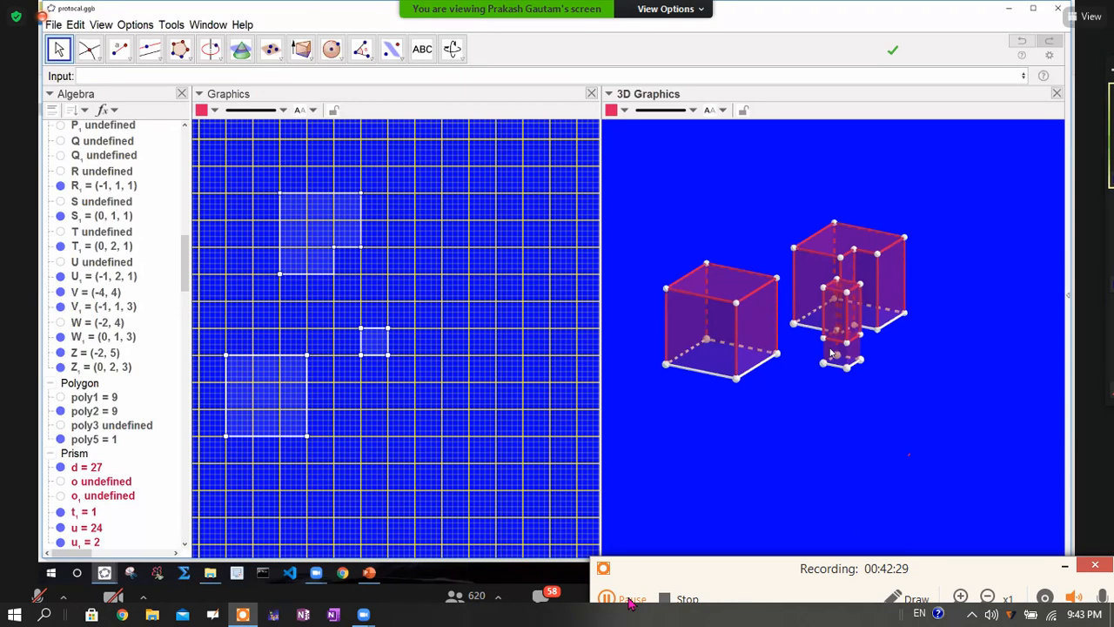
Step: Hide the side faces of the lower small prism, including face13
{"action": "right_click", "coordinate": [838, 359]}
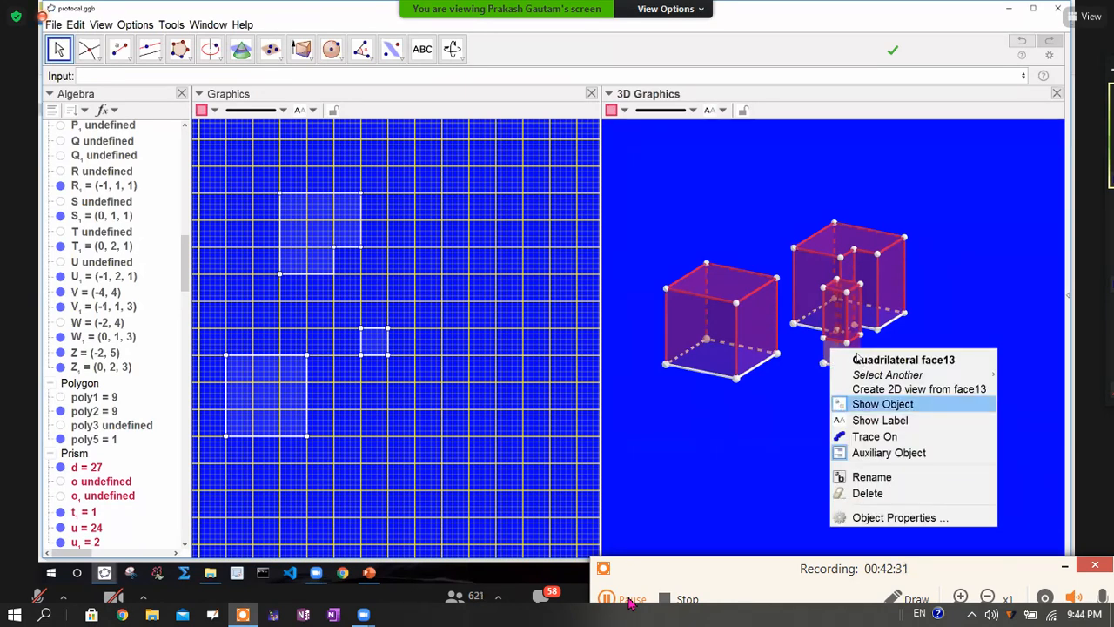
{"action": "left_click", "coordinate": [873, 404]}
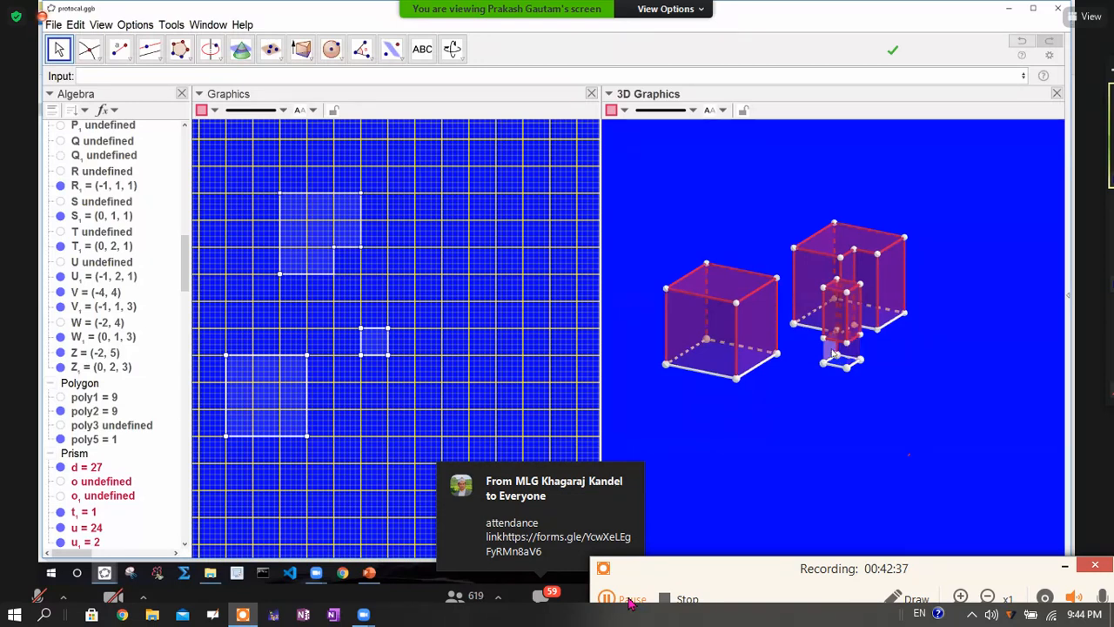
{"action": "right_click", "coordinate": [831, 349]}
{"action": "left_click", "coordinate": [871, 405]}
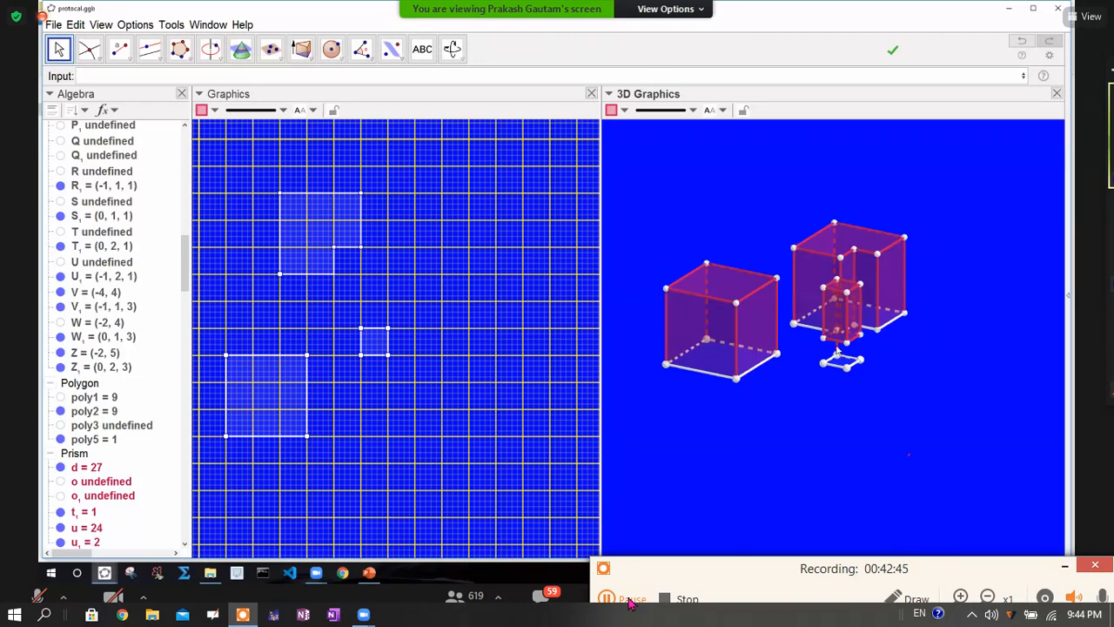
Step: Hide edge24, the remaining vertical edge between the small base square and the raised prism
{"action": "left_click", "coordinate": [818, 417]}
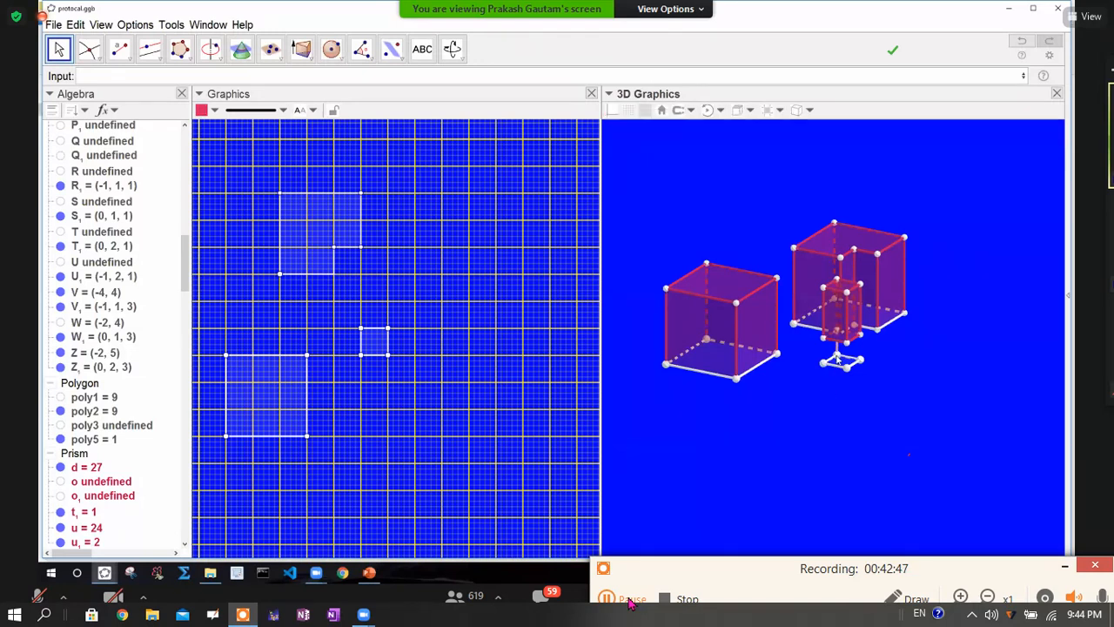
{"action": "left_click", "coordinate": [836, 352]}
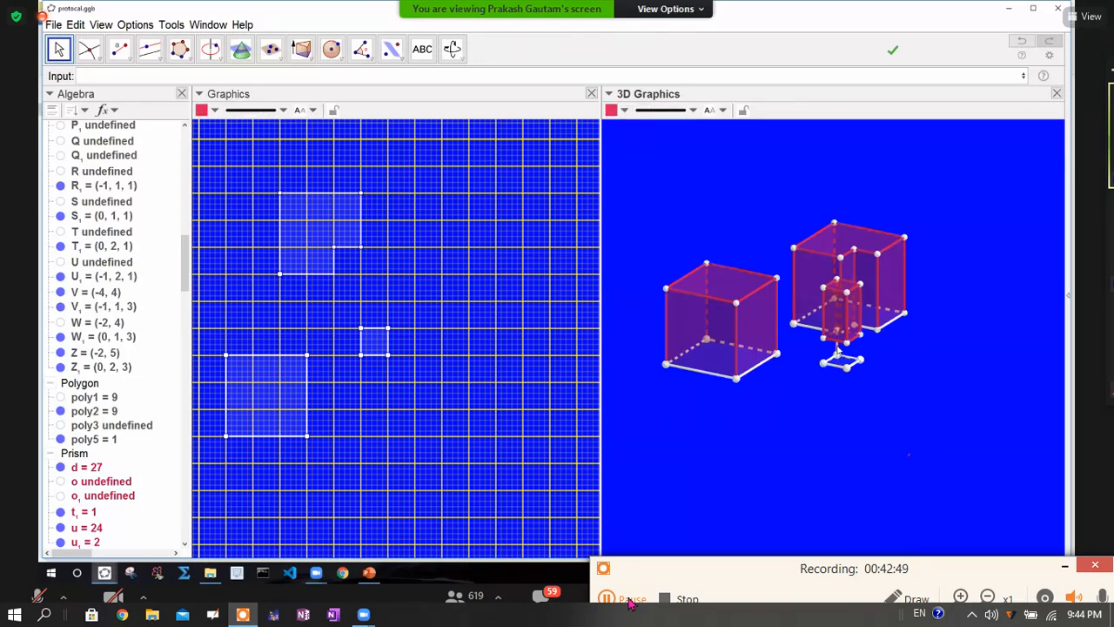
{"action": "right_click", "coordinate": [836, 351]}
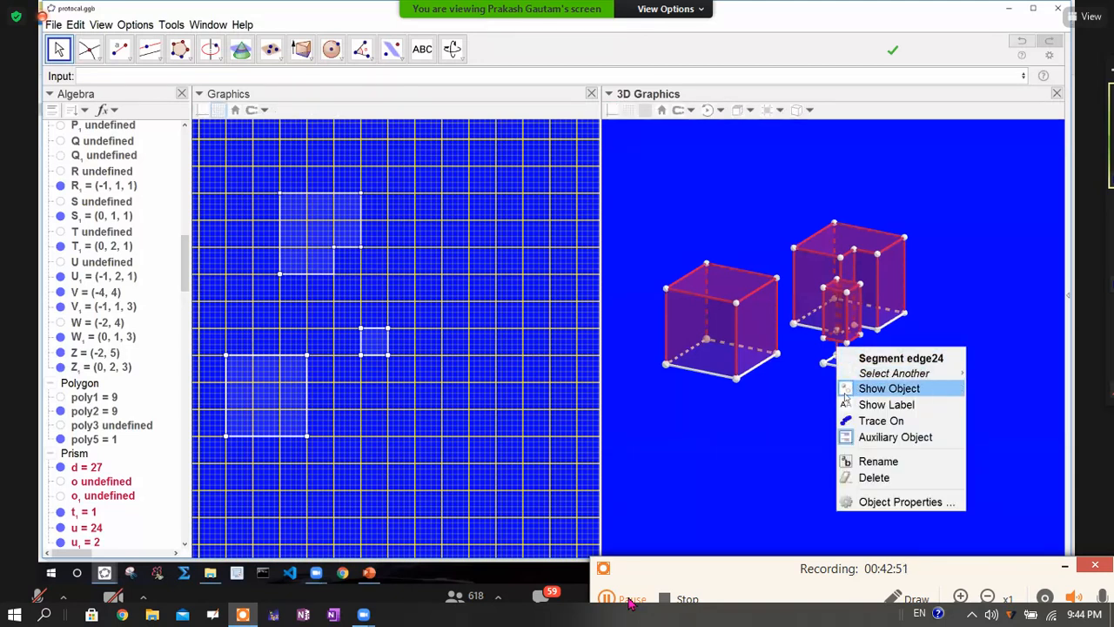
{"action": "left_click", "coordinate": [888, 388]}
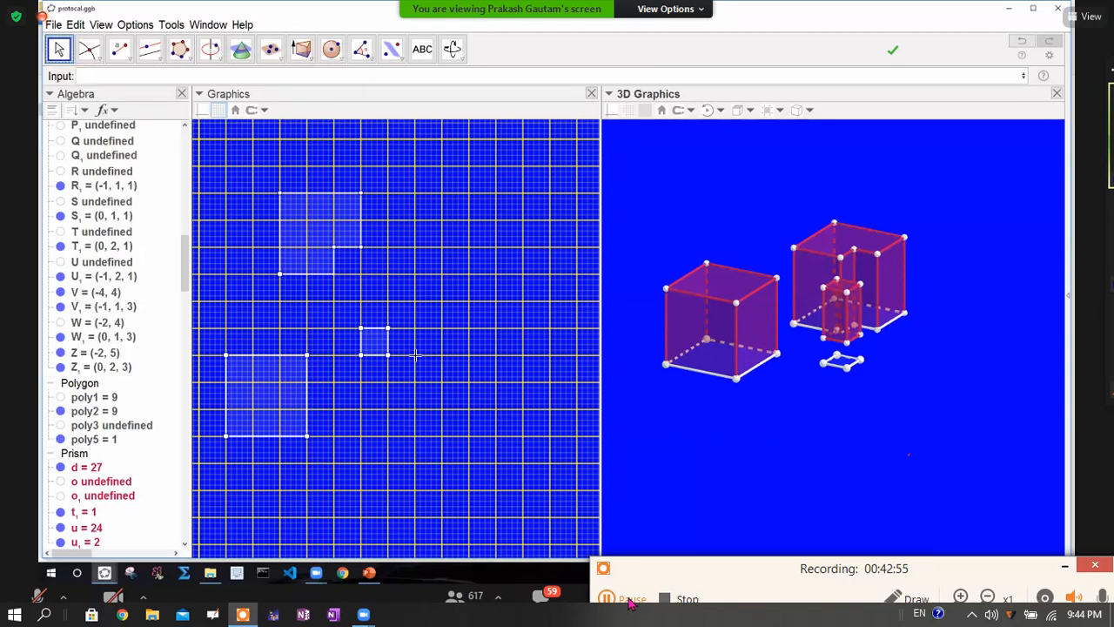
Step: Move the small square with its raised prism to the notch and out beyond the L-shape, placing its lower-left corner at (2, 5)
{"action": "mouse_move", "coordinate": [372, 348]}
{"action": "left_mouse_down"}
{"action": "mouse_move", "coordinate": [375, 298]}
{"action": "mouse_move", "coordinate": [357, 271]}
{"action": "mouse_move", "coordinate": [460, 484]}
{"action": "mouse_move", "coordinate": [453, 403]}
{"action": "mouse_move", "coordinate": [409, 304]}
{"action": "mouse_move", "coordinate": [375, 269]}
{"action": "mouse_move", "coordinate": [356, 267]}
{"action": "mouse_move", "coordinate": [386, 360]}
{"action": "left_mouse_up"}
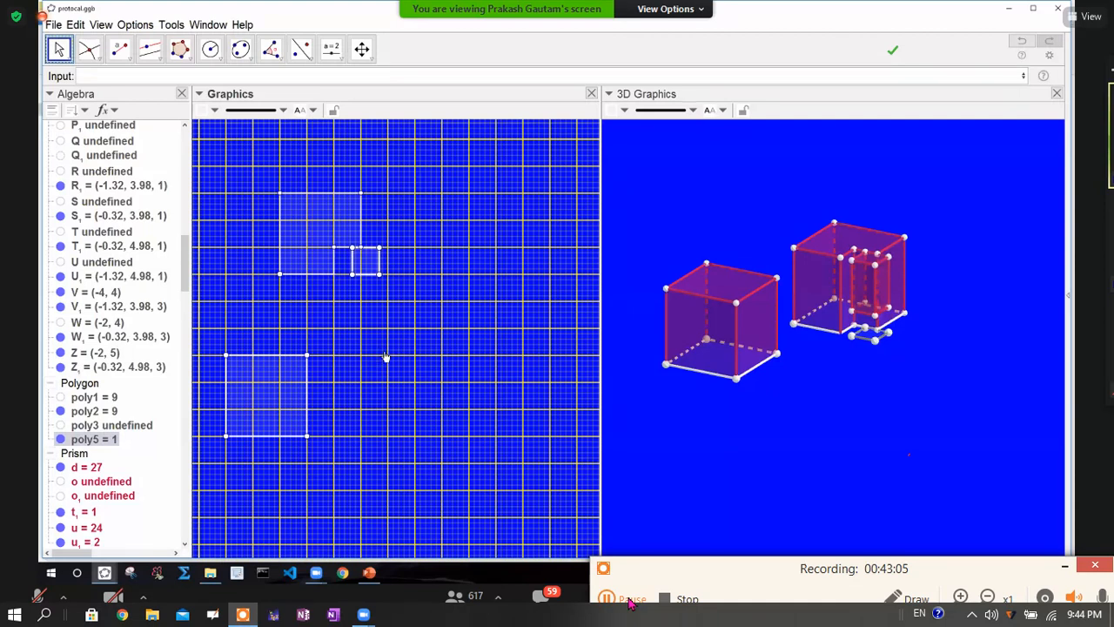
{"action": "left_click_drag", "start_coordinate": [436, 294], "coordinate": [459, 247]}
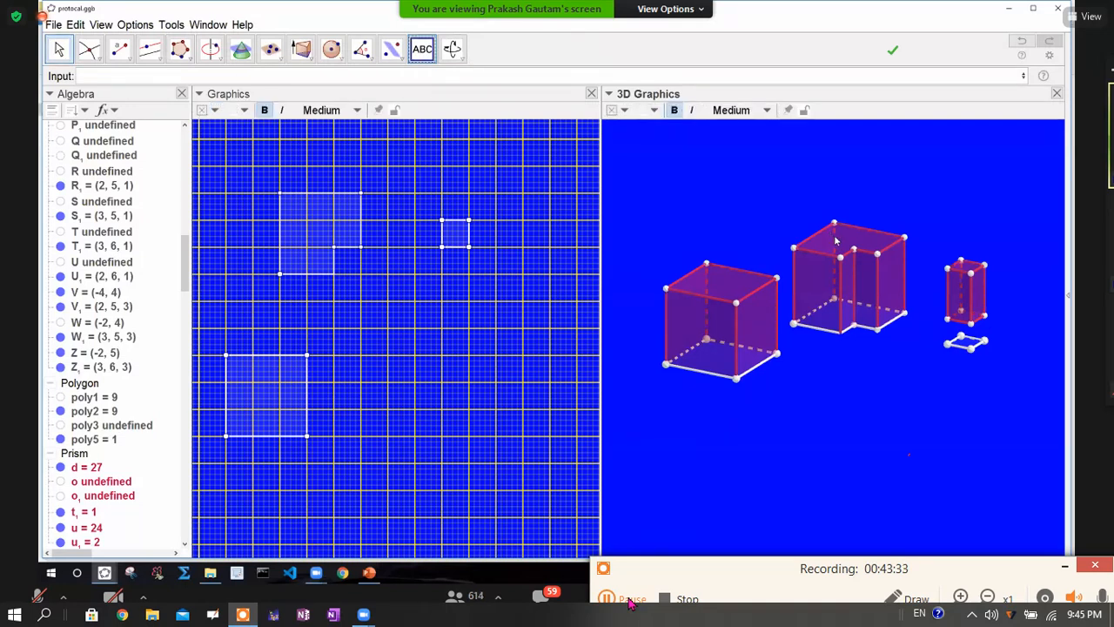
Step: Add the LaTeX formula text a^2- b^2 on the L-shaped prism's top face in the 3D view
{"action": "left_click", "coordinate": [566, 280]}
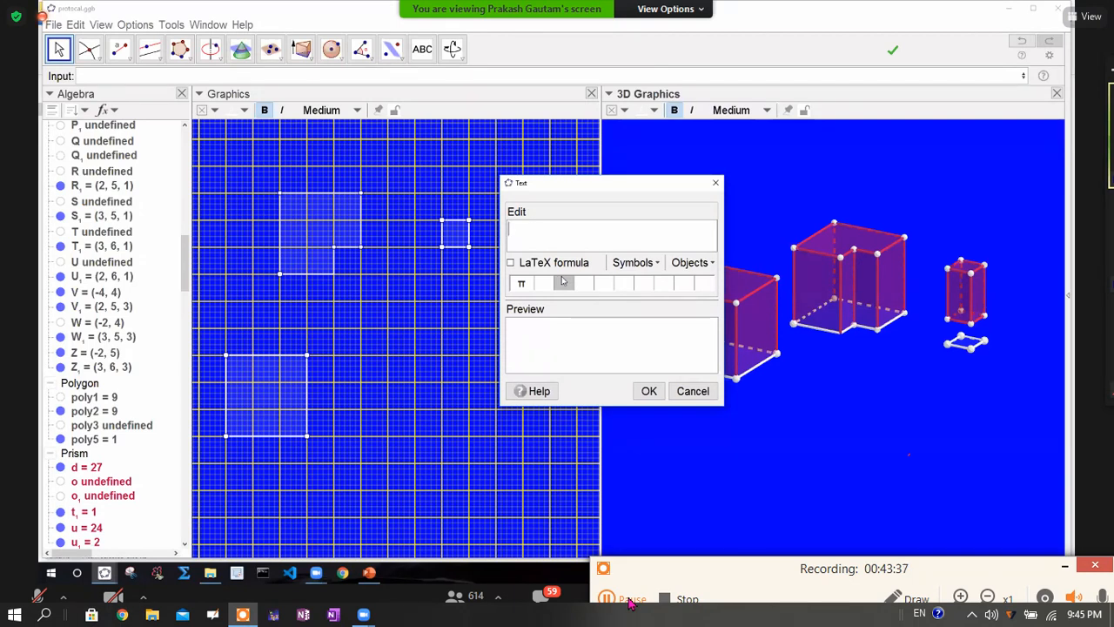
{"action": "type", "text": "a^2- b^2"}
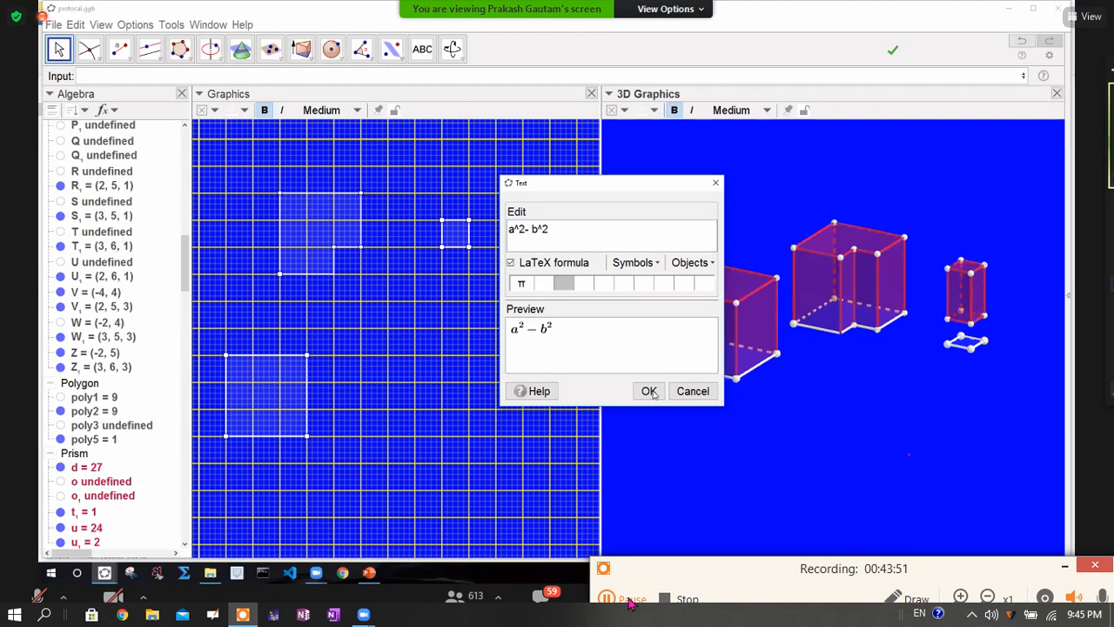
{"action": "left_click", "coordinate": [649, 390]}
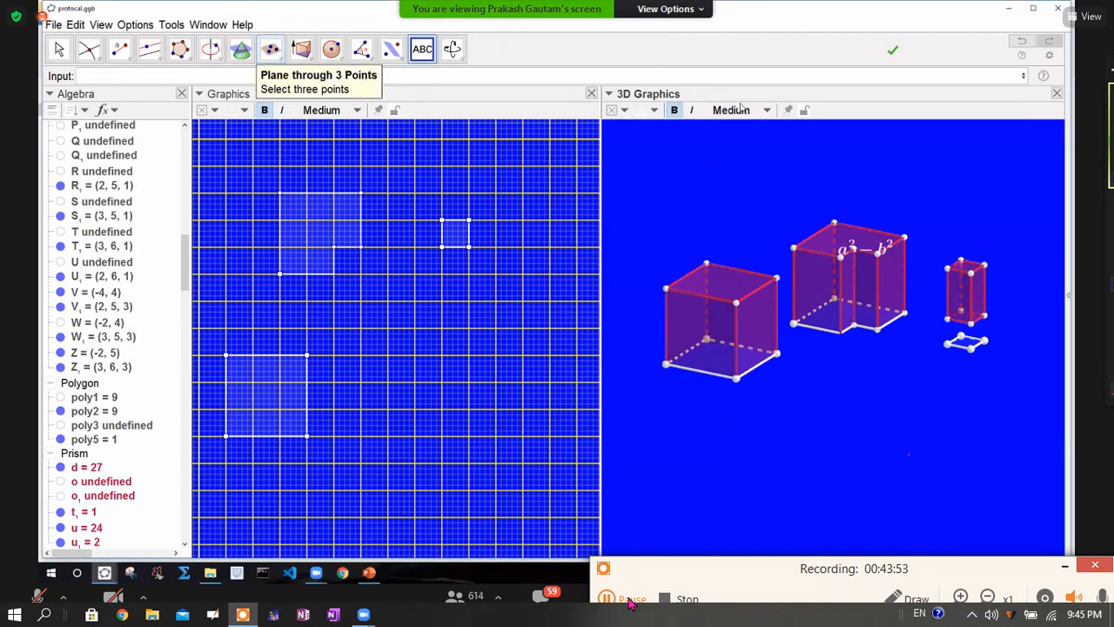
Step: Reposition the a² − b² label further back on the L-shaped prism's top face and deselect it
{"action": "key", "text": "Escape"}
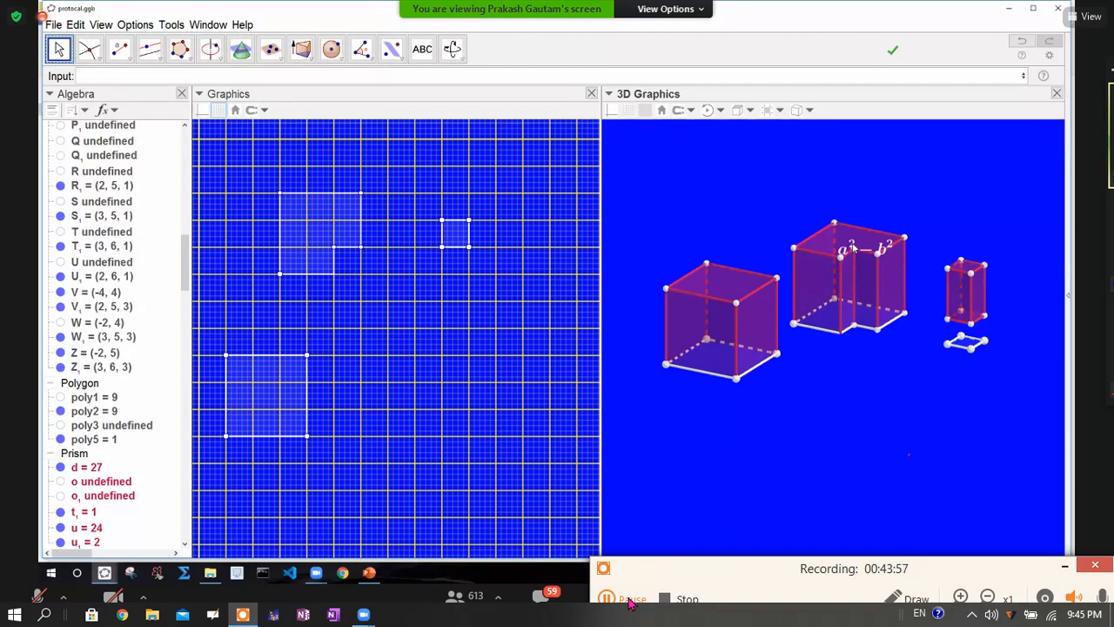
{"action": "left_click", "coordinate": [842, 227]}
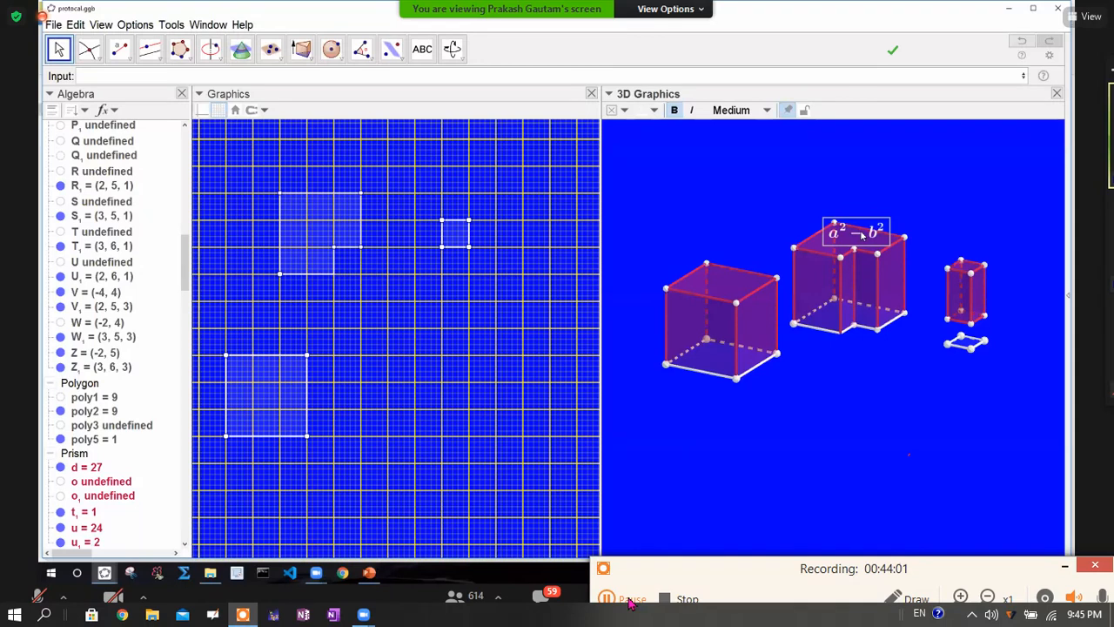
{"action": "left_click", "coordinate": [851, 352]}
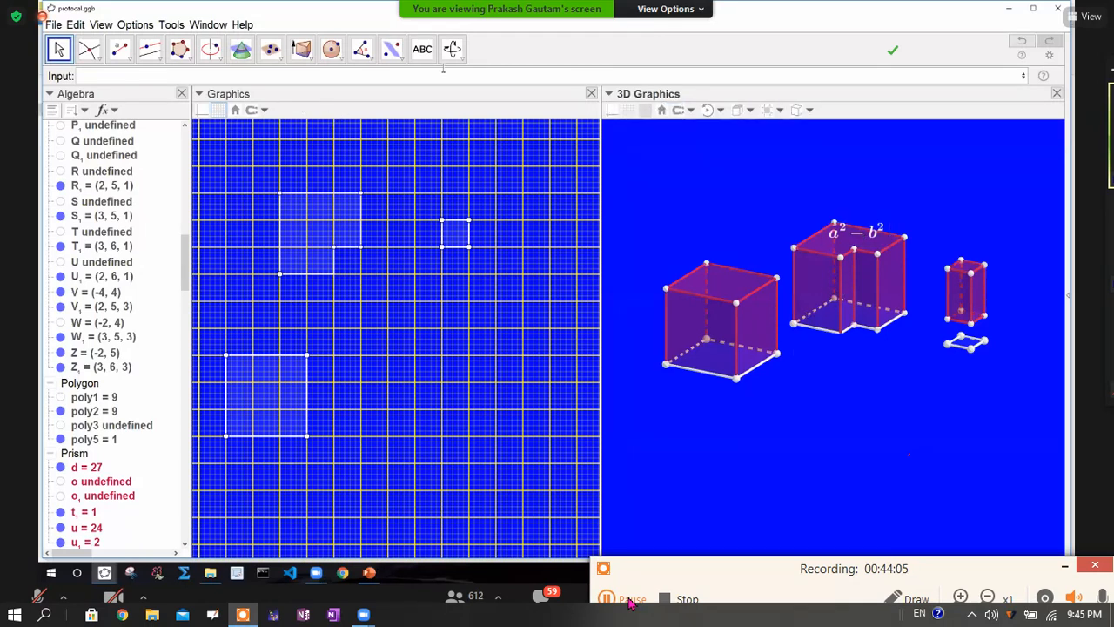
Step: Add the plain text a on the front side of the L-shaped prism in the 3D view
{"action": "left_click", "coordinate": [425, 51]}
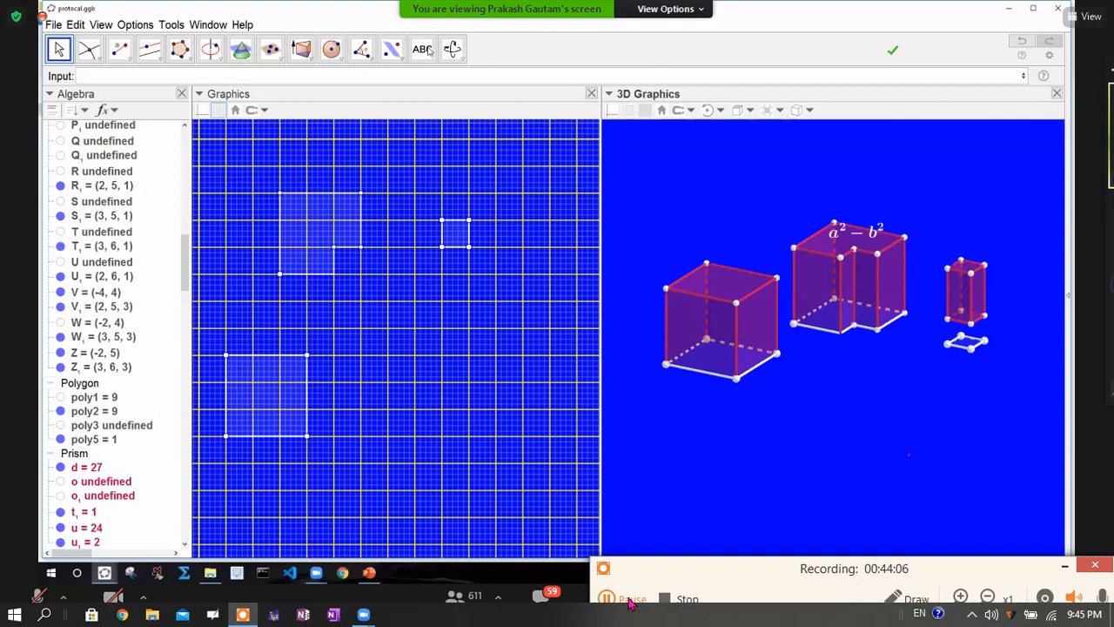
{"action": "left_click", "coordinate": [832, 294]}
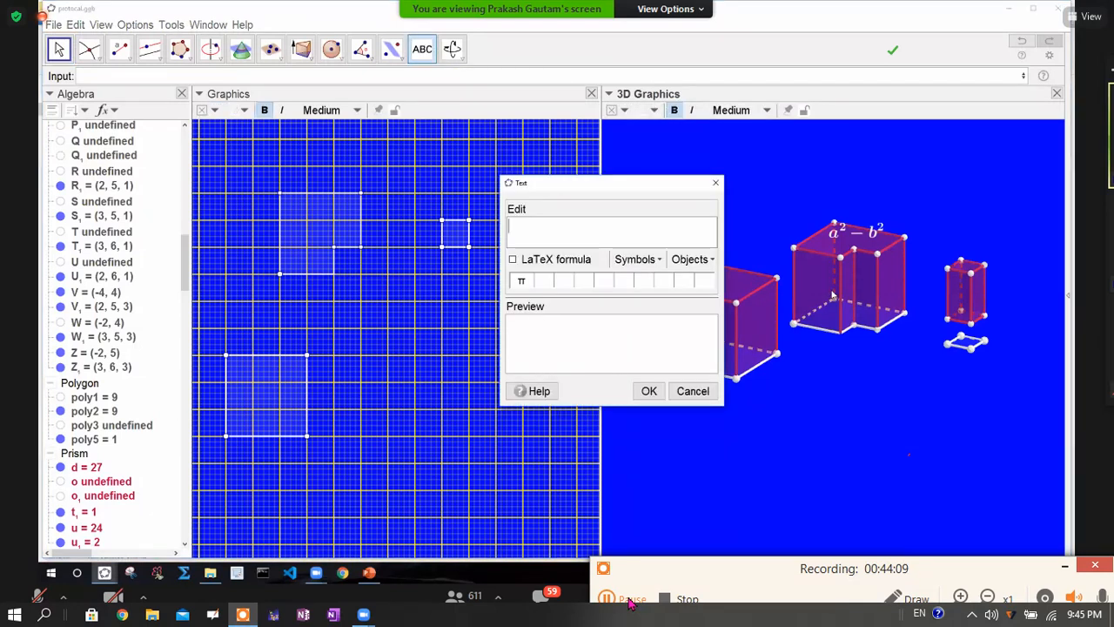
{"action": "type", "text": "a"}
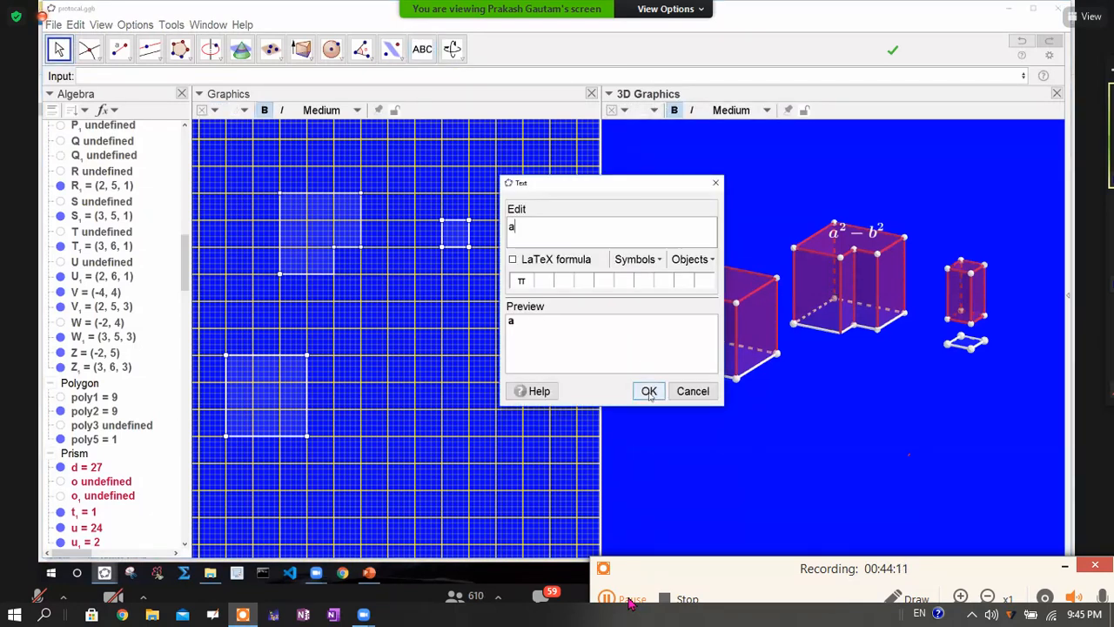
{"action": "left_click", "coordinate": [648, 390]}
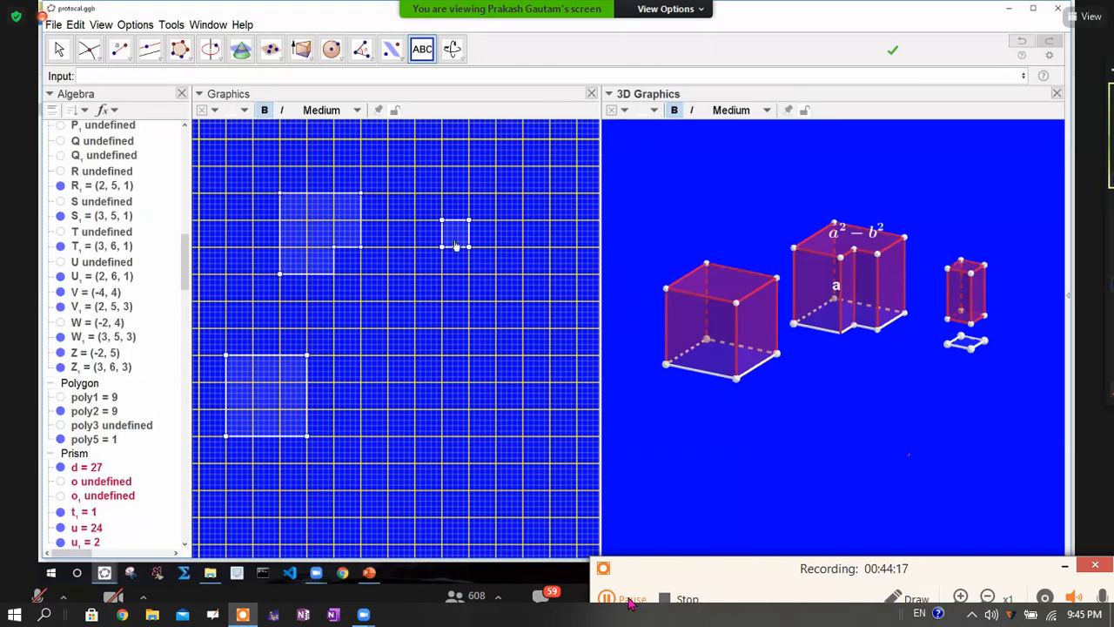
Step: Move the small square with its raised prism away from the L-shape, placing its lower-left corner at (3, -3)
{"action": "left_click", "coordinate": [443, 295]}
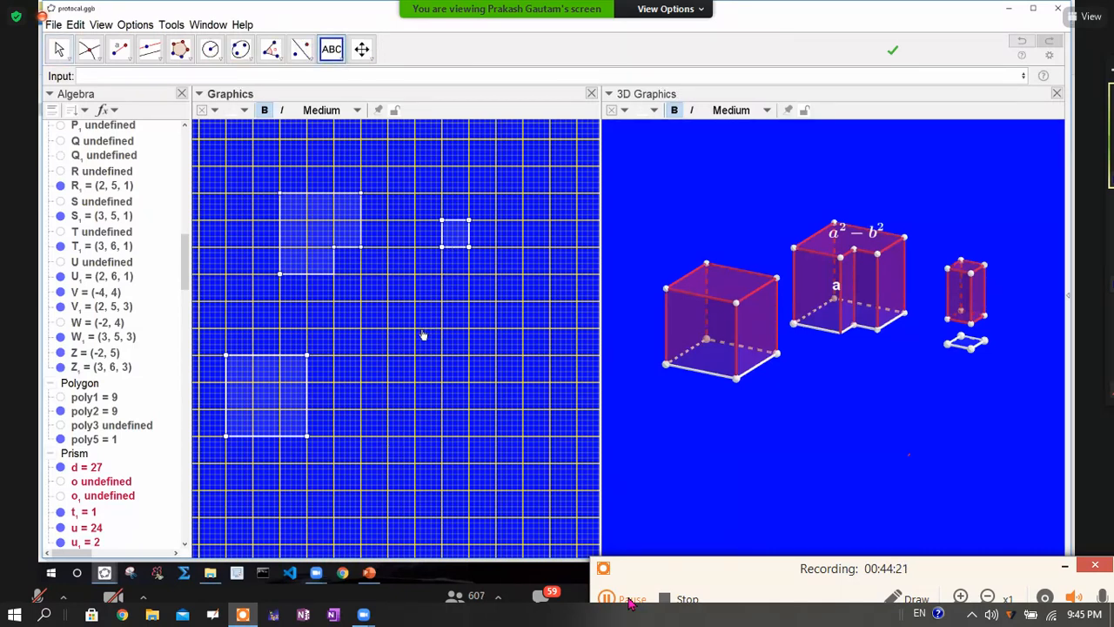
{"action": "left_click", "coordinate": [58, 50]}
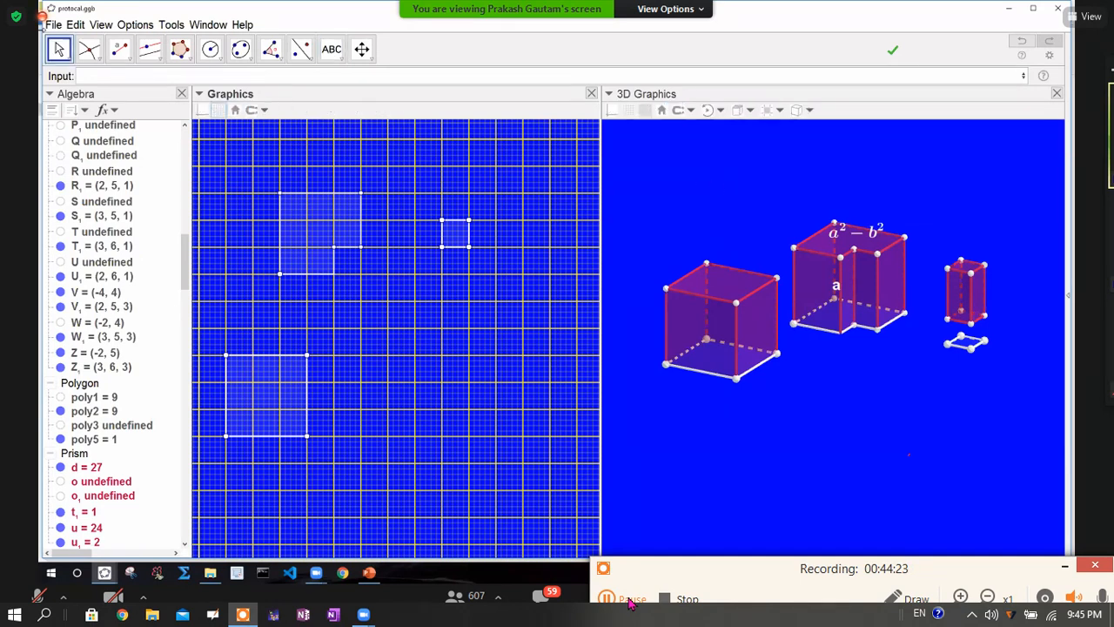
{"action": "left_click", "coordinate": [441, 252]}
{"action": "left_click_drag", "start_coordinate": [441, 258], "coordinate": [478, 466]}
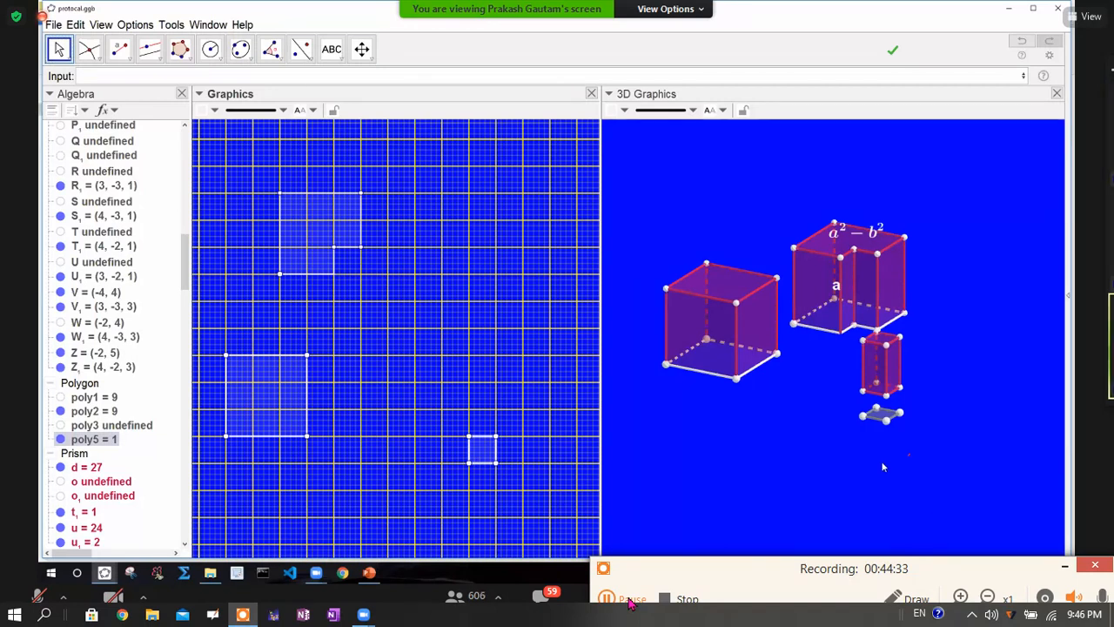
Step: Add the text b^2 on the top face of the small raised prism in the 3D view
{"action": "left_click", "coordinate": [331, 49]}
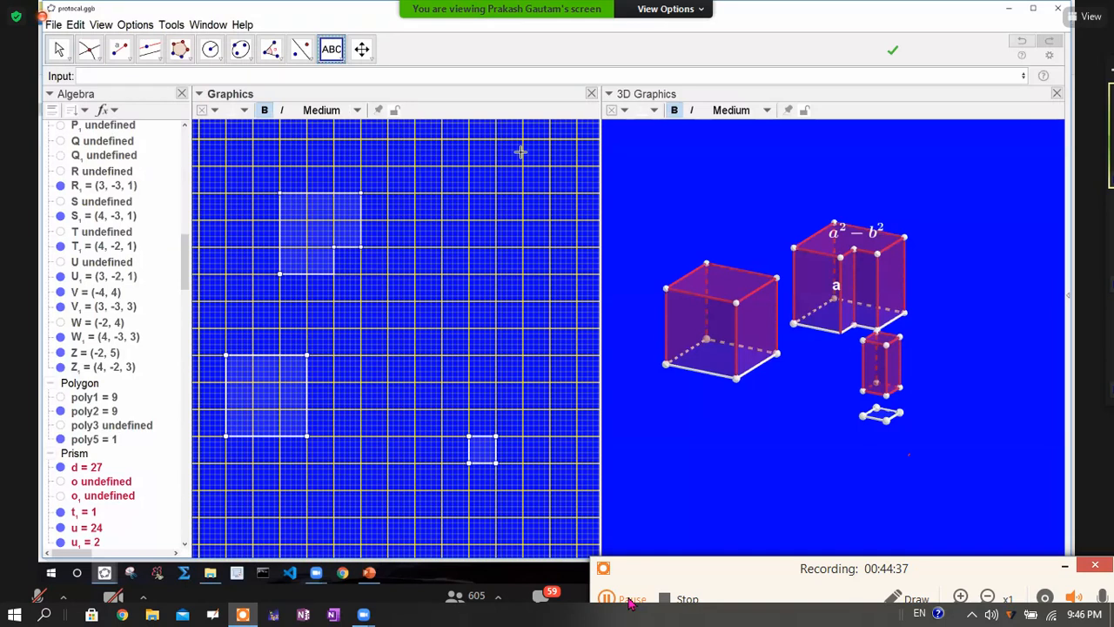
{"action": "left_click", "coordinate": [886, 343]}
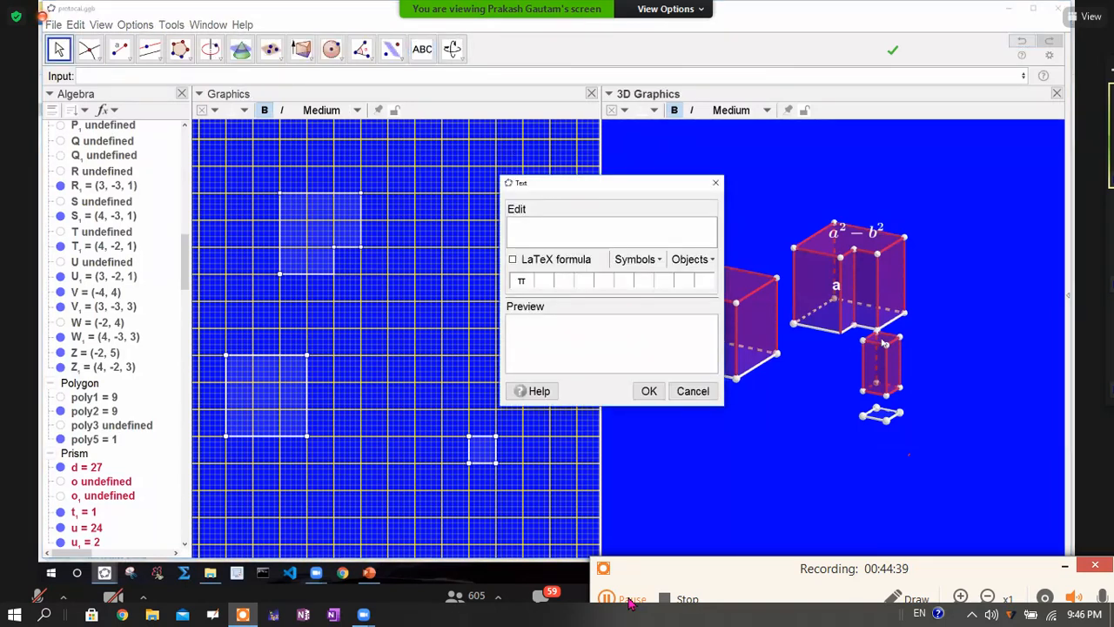
{"action": "type", "text": "b"}
{"action": "type", "text": "^2"}
{"action": "key", "text": "Return"}
{"action": "key", "text": "Escape"}
Step: Undo the last change in the 3D view and dismiss the error dialog
{"action": "right_click_drag", "start_coordinate": [891, 342], "coordinate": [889, 335]}
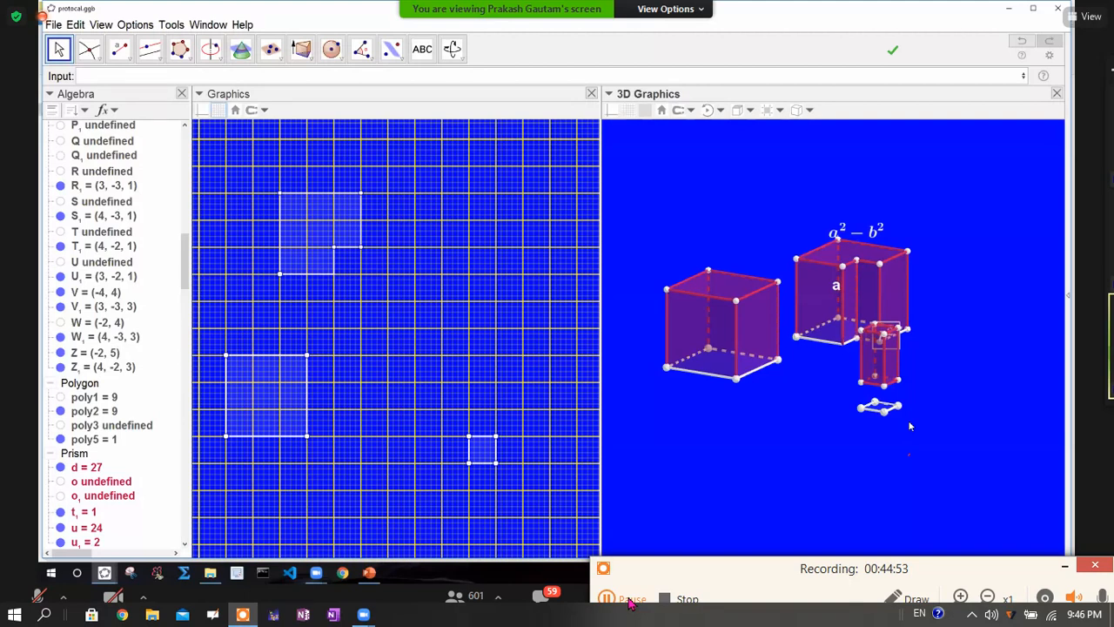
{"action": "key", "text": "ctrl+z"}
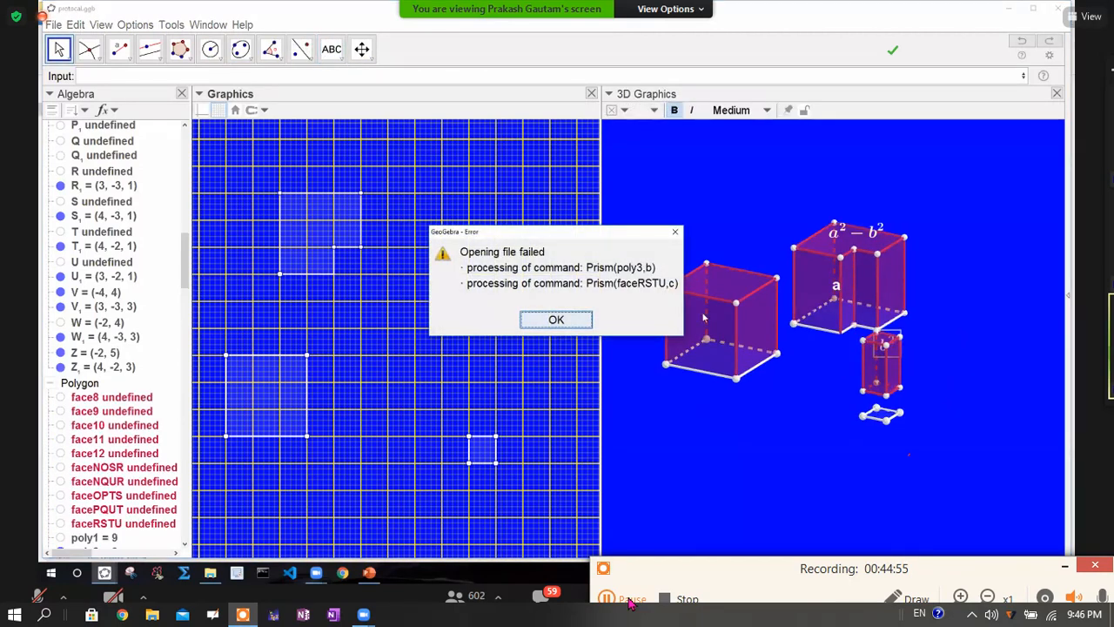
{"action": "left_click", "coordinate": [675, 235]}
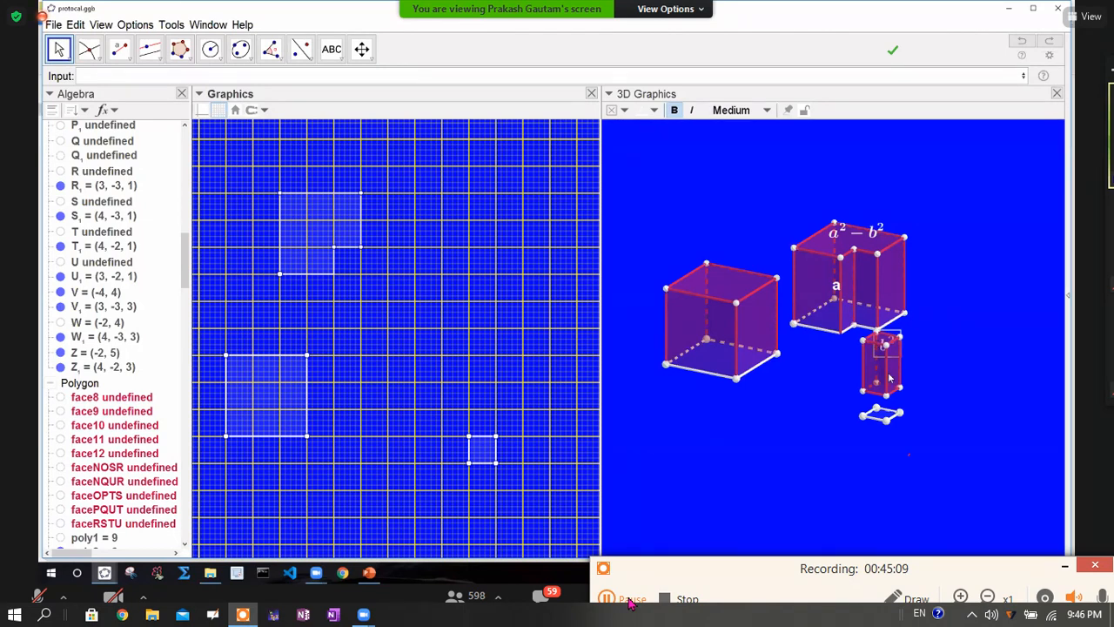
Step: Add the LaTeX formula text (a^2- b^2)·a in the empty area below the cube, using the multiplication dot symbol
{"action": "left_click", "coordinate": [332, 50]}
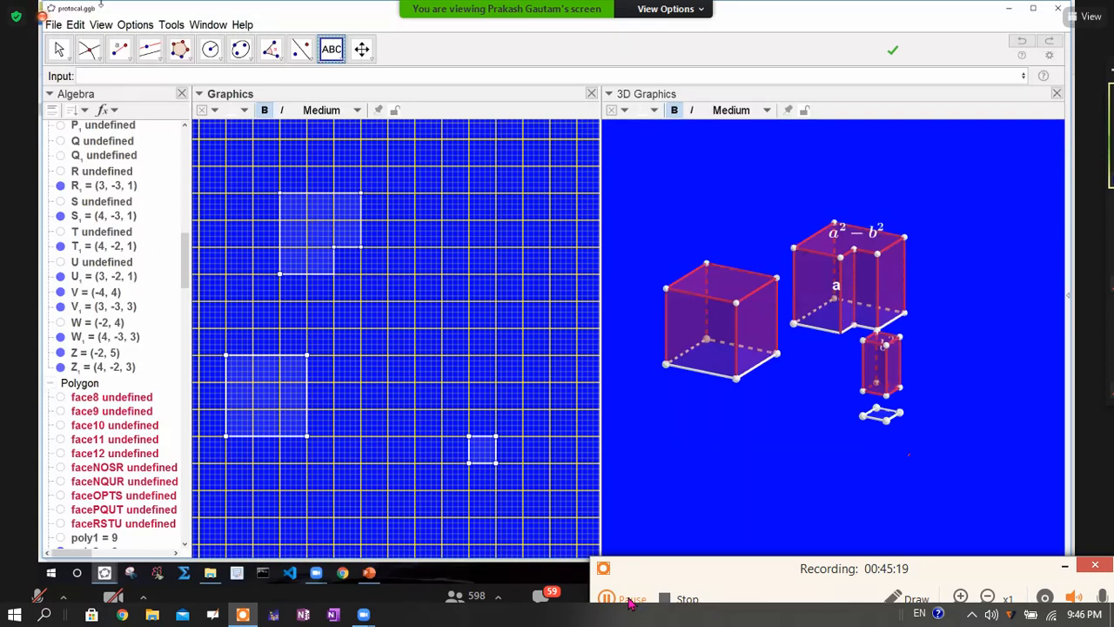
{"action": "left_click", "coordinate": [60, 50]}
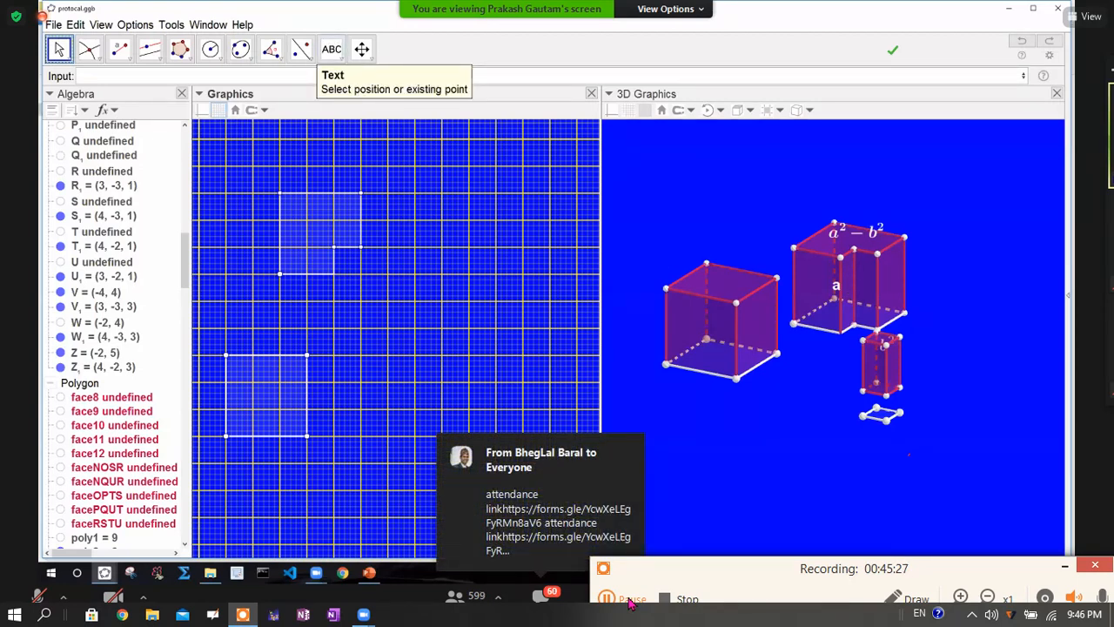
{"action": "left_click", "coordinate": [636, 474]}
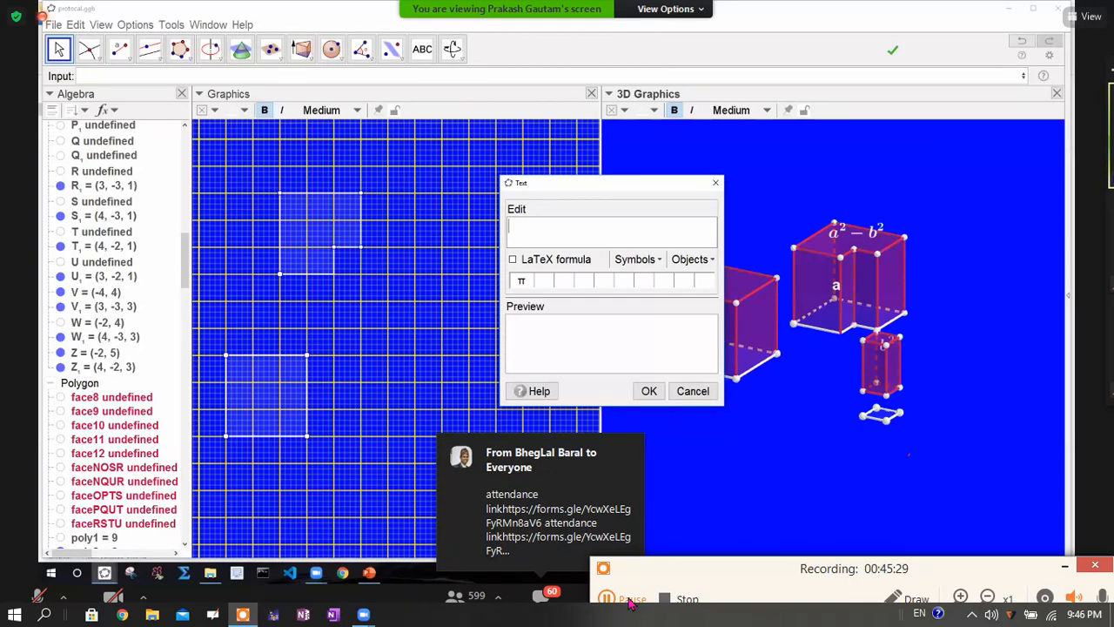
{"action": "type", "text": "(a"}
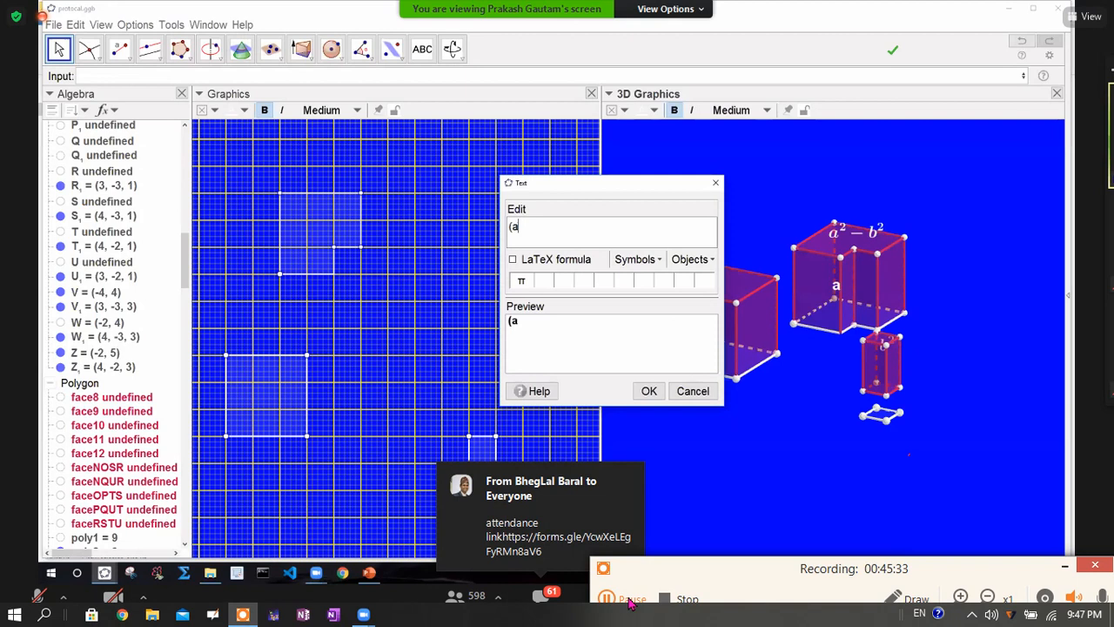
{"action": "type", "text": "^2- b^2)"}
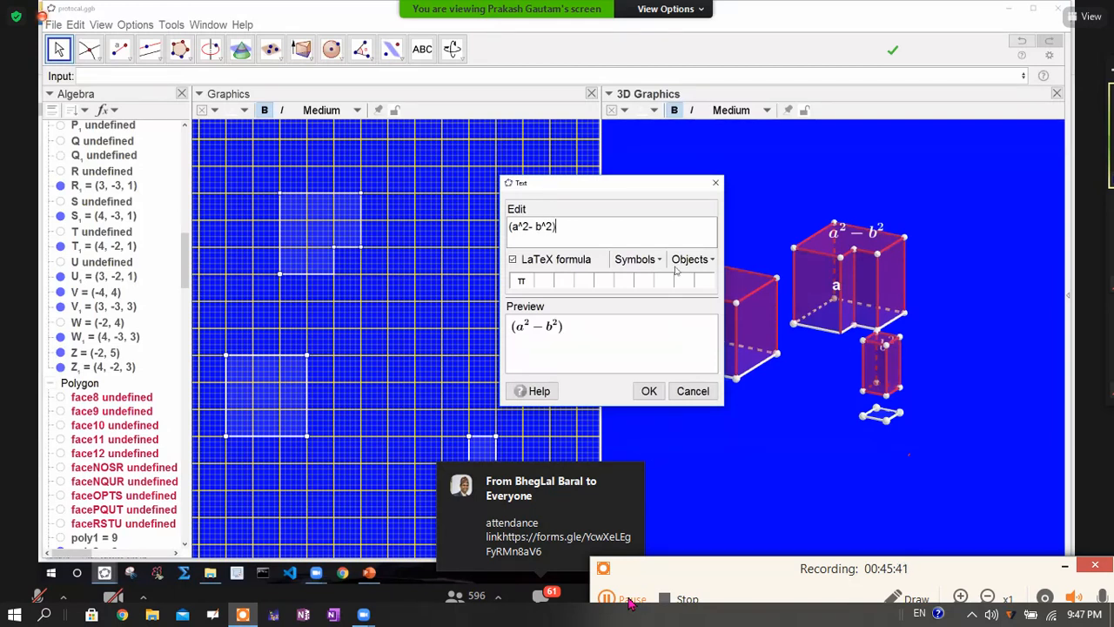
{"action": "left_click", "coordinate": [653, 259]}
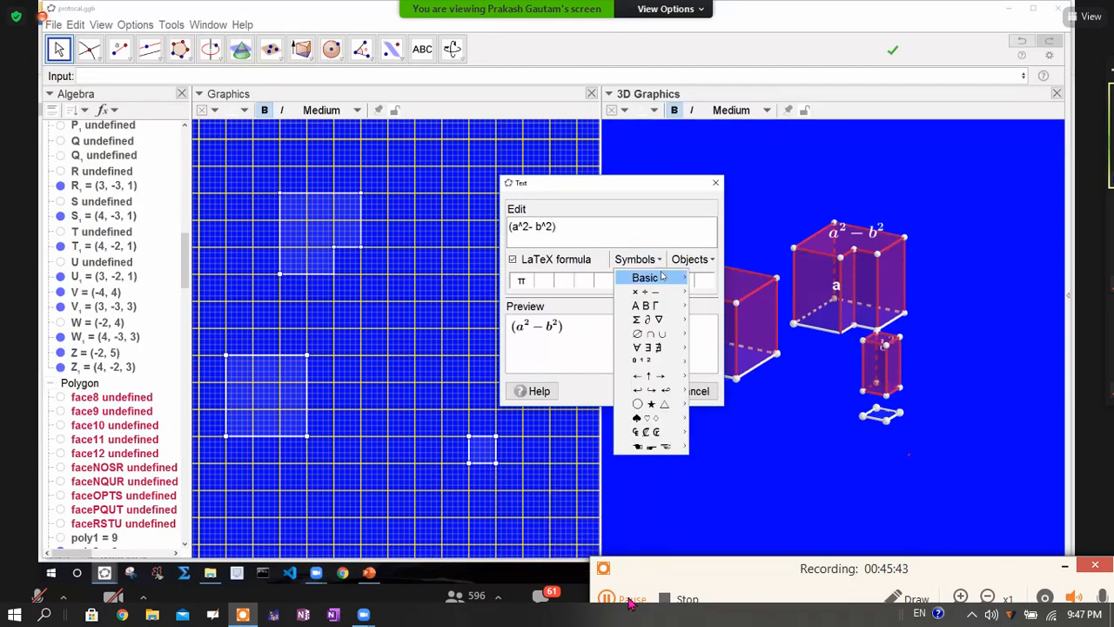
{"action": "mouse_move", "coordinate": [663, 291]}
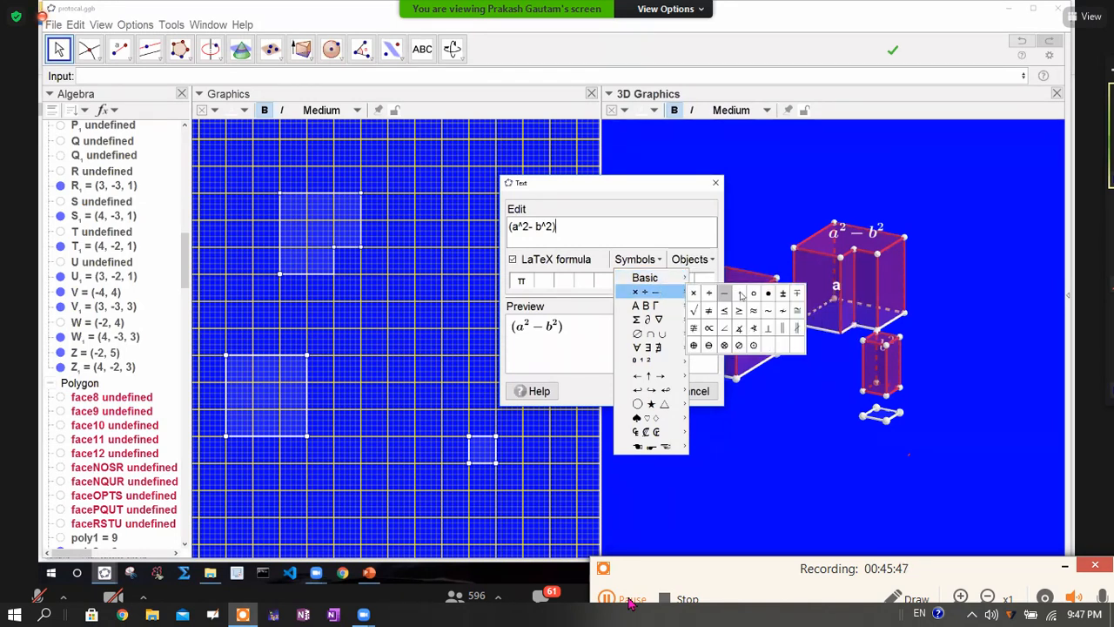
{"action": "left_click", "coordinate": [740, 296]}
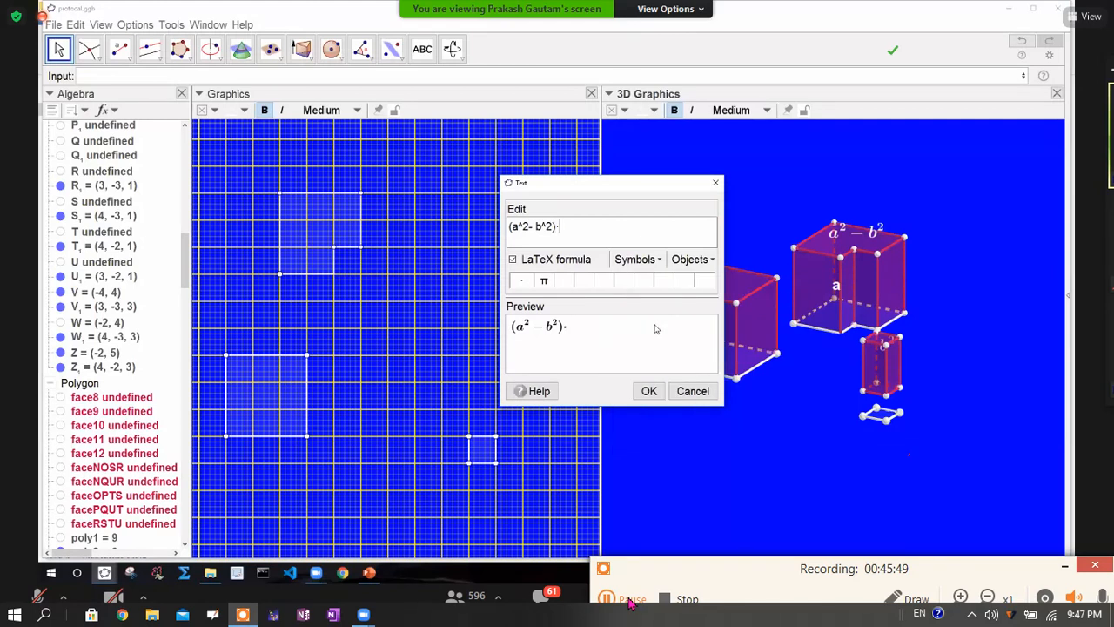
{"action": "type", "text": "a"}
{"action": "left_click", "coordinate": [649, 390]}
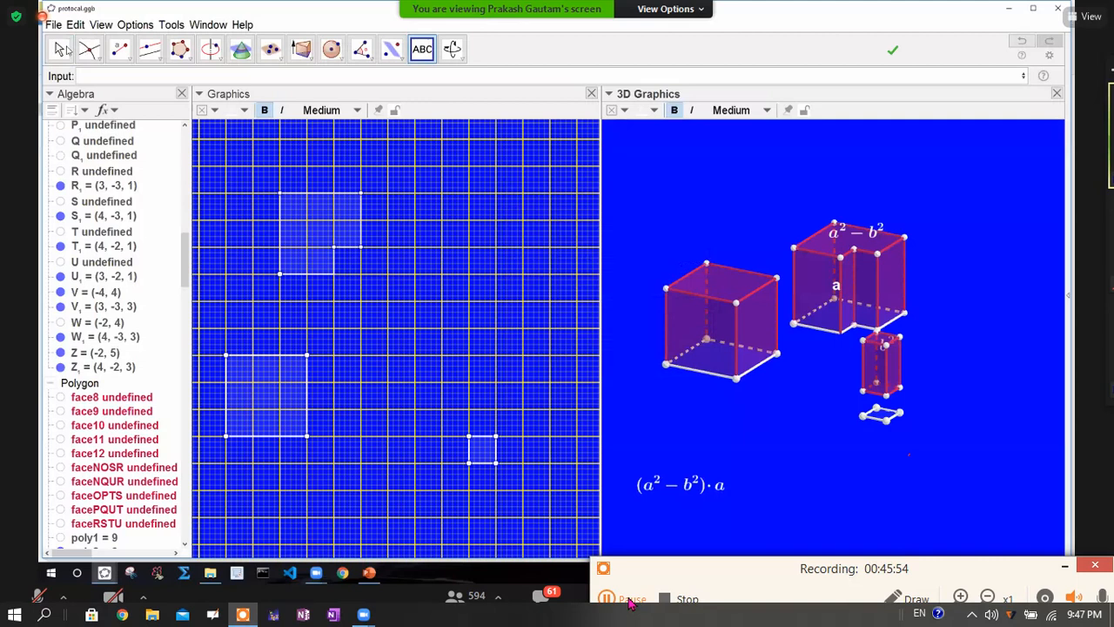
Step: Reposition the (a² − b²)·a formula closer beneath the cube in the 3D view
{"action": "key", "text": "Escape"}
{"action": "left_click", "coordinate": [686, 485]}
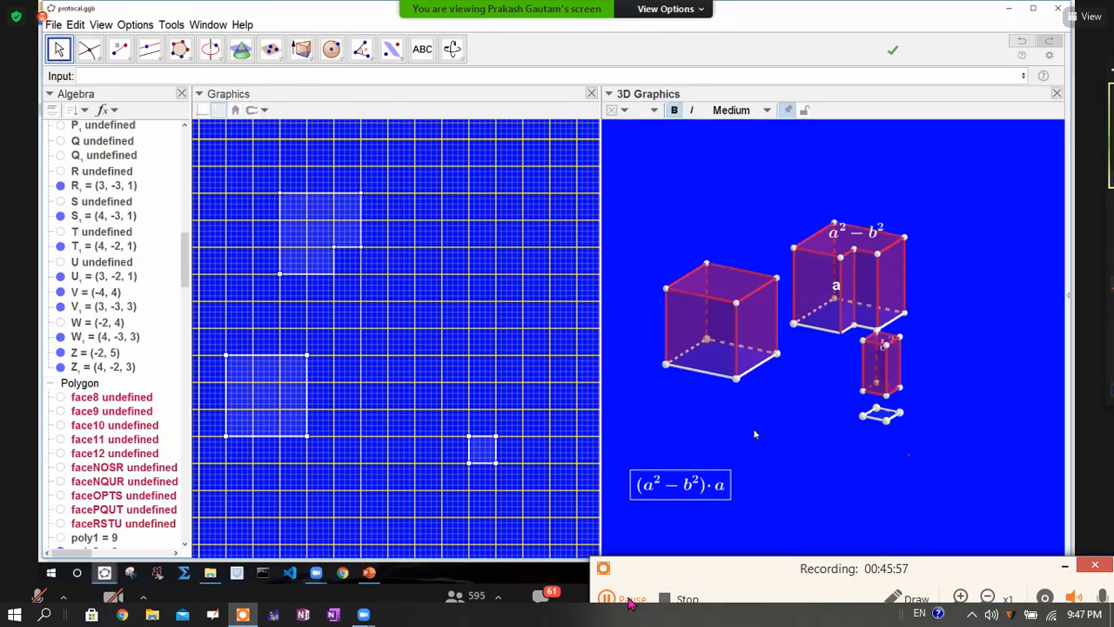
{"action": "left_click_drag", "start_coordinate": [683, 484], "coordinate": [751, 430]}
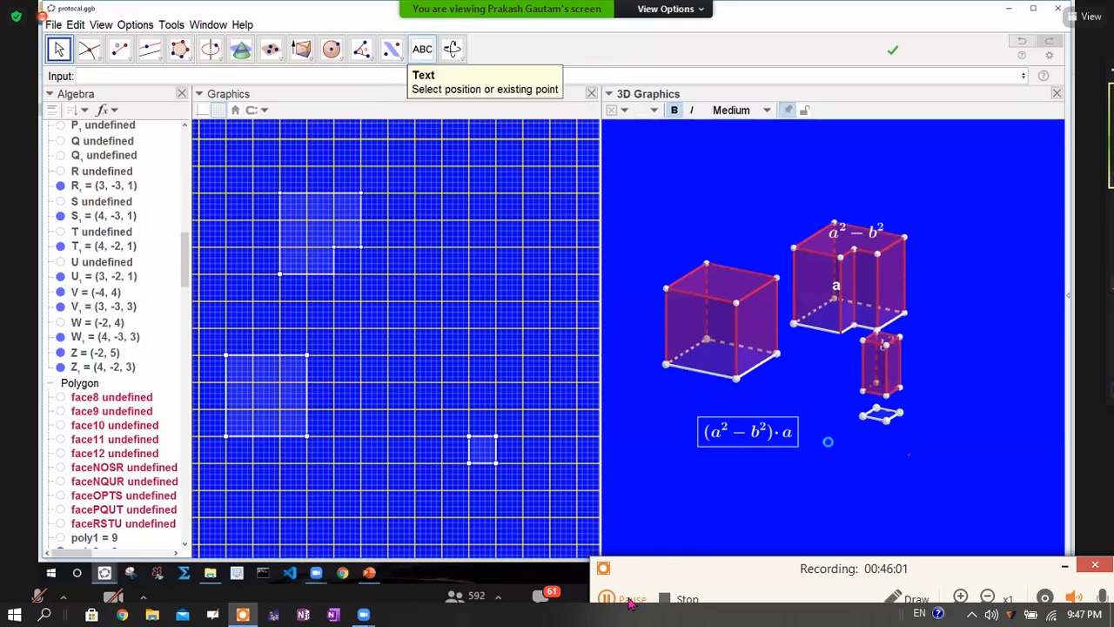
Step: Add the LaTeX formula text + b^2(a-b) below the small raised prism in the 3D view
{"action": "left_click", "coordinate": [422, 50]}
{"action": "left_click", "coordinate": [828, 441]}
{"action": "type", "text": "+"}
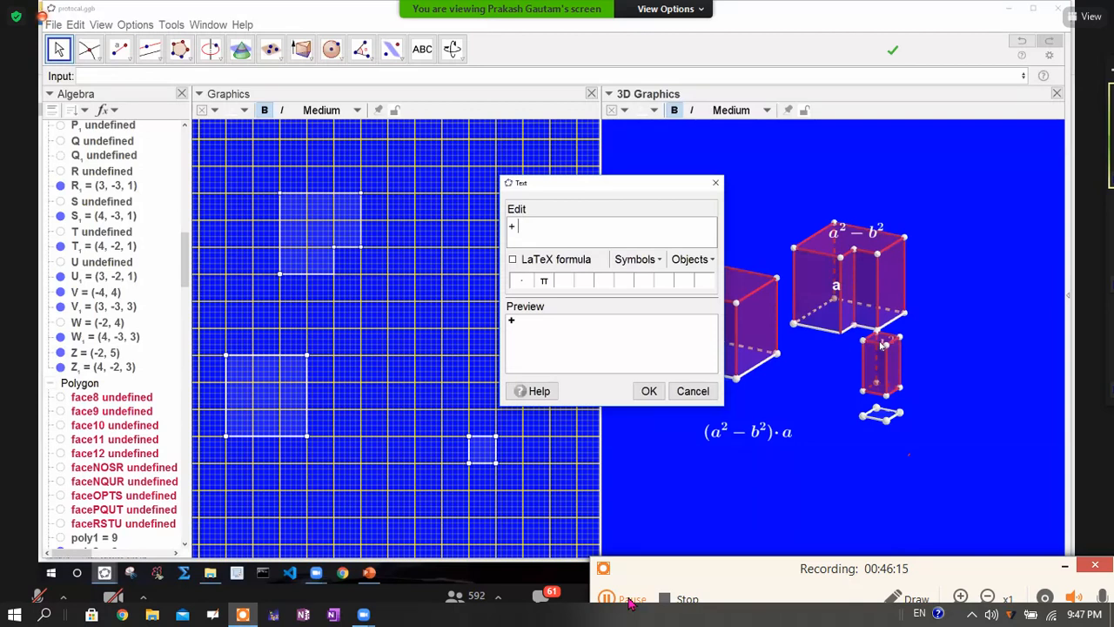
{"action": "type", "text": "b^2("}
{"action": "type", "text": "a-b)"}
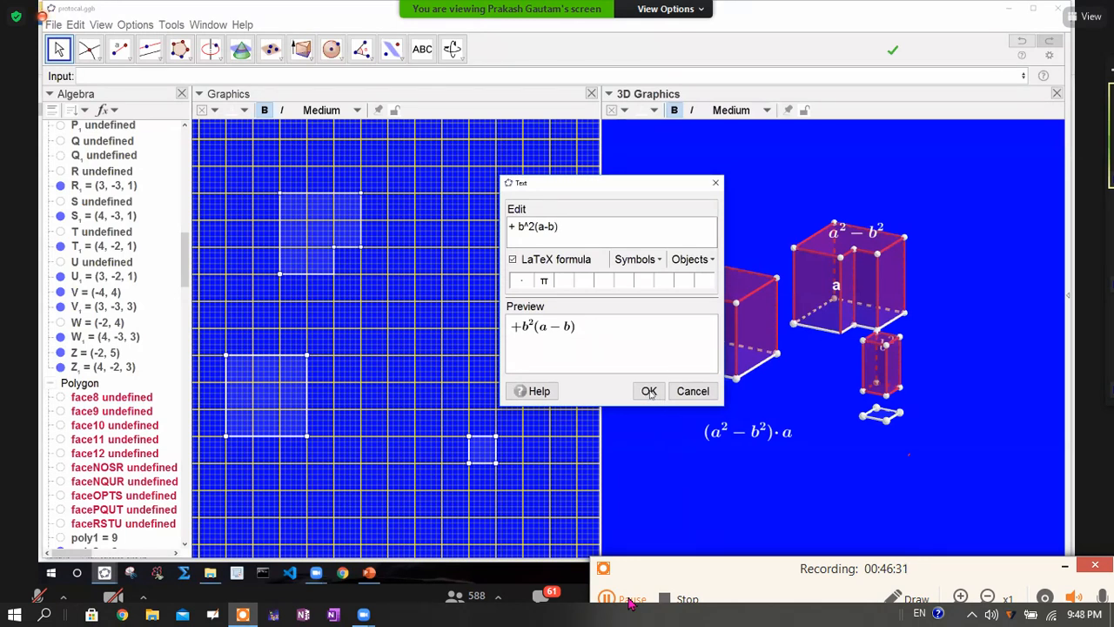
{"action": "left_click", "coordinate": [649, 391]}
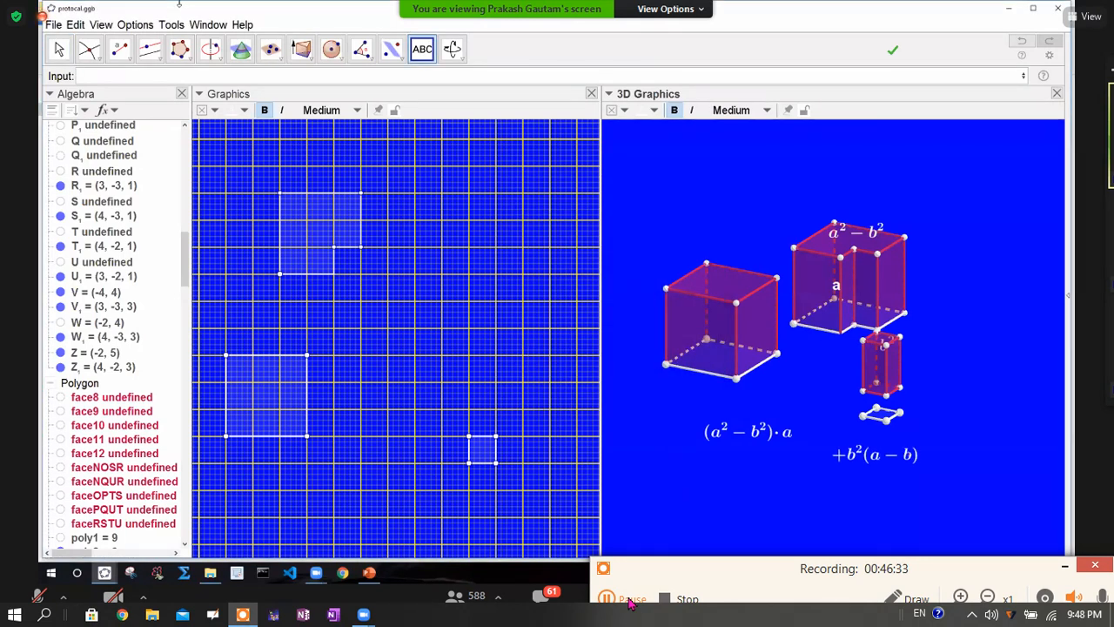
Step: Arrange the (a² − b²)·a and +b²(a − b) formulas side by side on one line below the solids
{"action": "key", "text": "Escape"}
{"action": "left_click", "coordinate": [688, 440]}
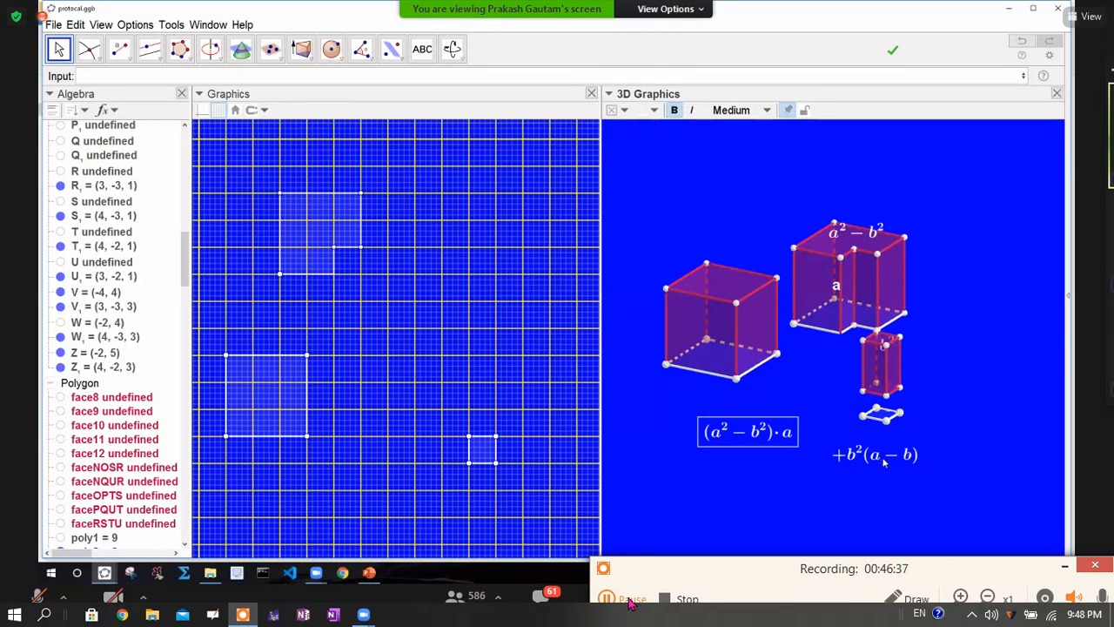
{"action": "left_click_drag", "start_coordinate": [743, 442], "coordinate": [691, 449]}
{"action": "left_click_drag", "start_coordinate": [901, 464], "coordinate": [821, 451]}
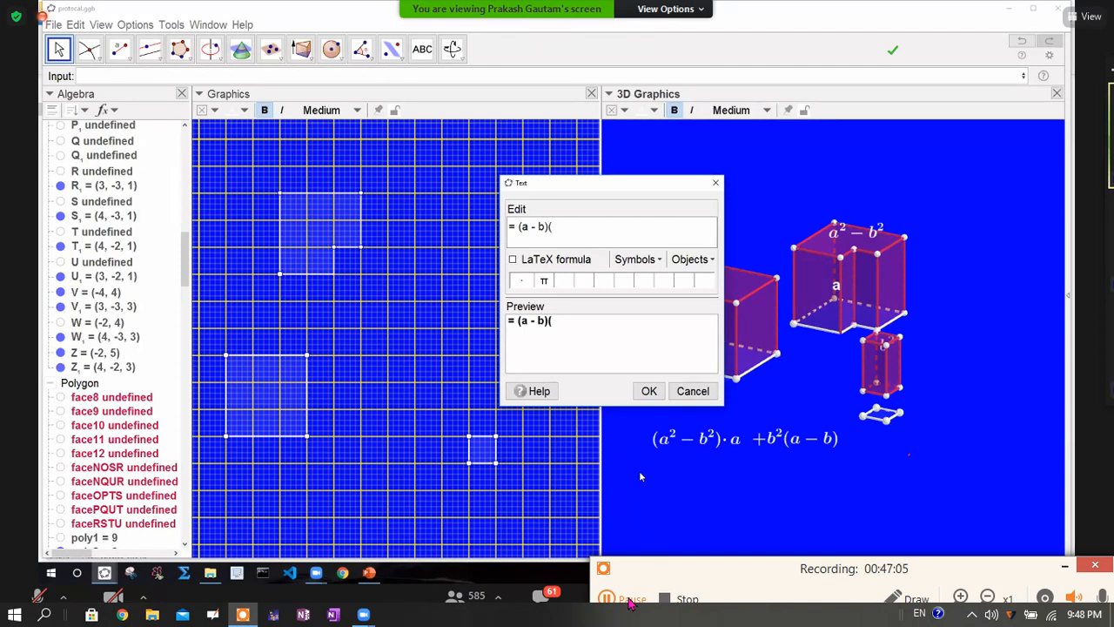
Step: Add the LaTeX formula text = (a - b)(a^2 + ab + b^2) and align it beneath the first formula line
{"action": "type", "text": "a^2"}
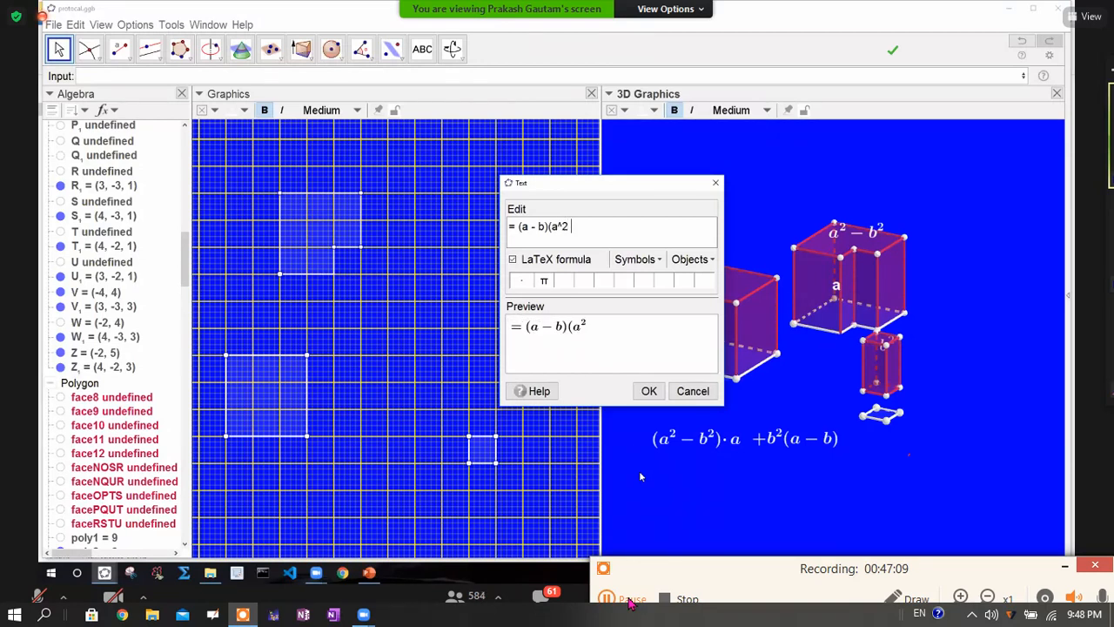
{"action": "type", "text": " + ab"}
{"action": "type", "text": "+ b^2)"}
{"action": "left_click", "coordinate": [648, 391]}
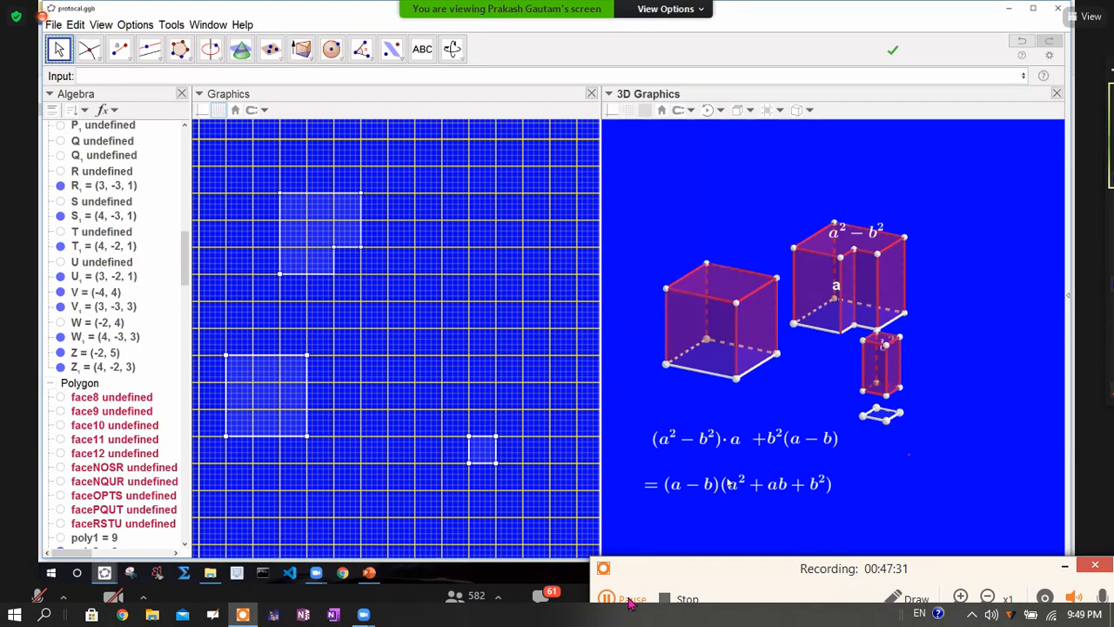
{"action": "left_click", "coordinate": [730, 481]}
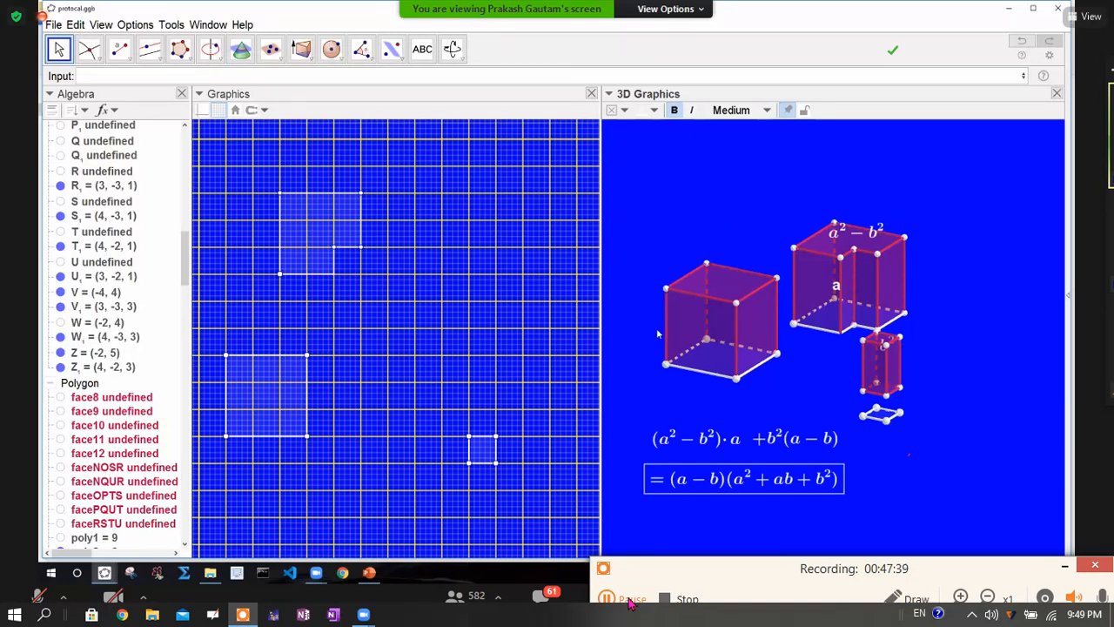
Step: Move the small square with its raised prism into the L-shape's notch, placing its lower-left corner at (-2, 4), and deselect it
{"action": "left_click", "coordinate": [490, 453]}
{"action": "left_click_drag", "start_coordinate": [490, 454], "coordinate": [487, 442]}
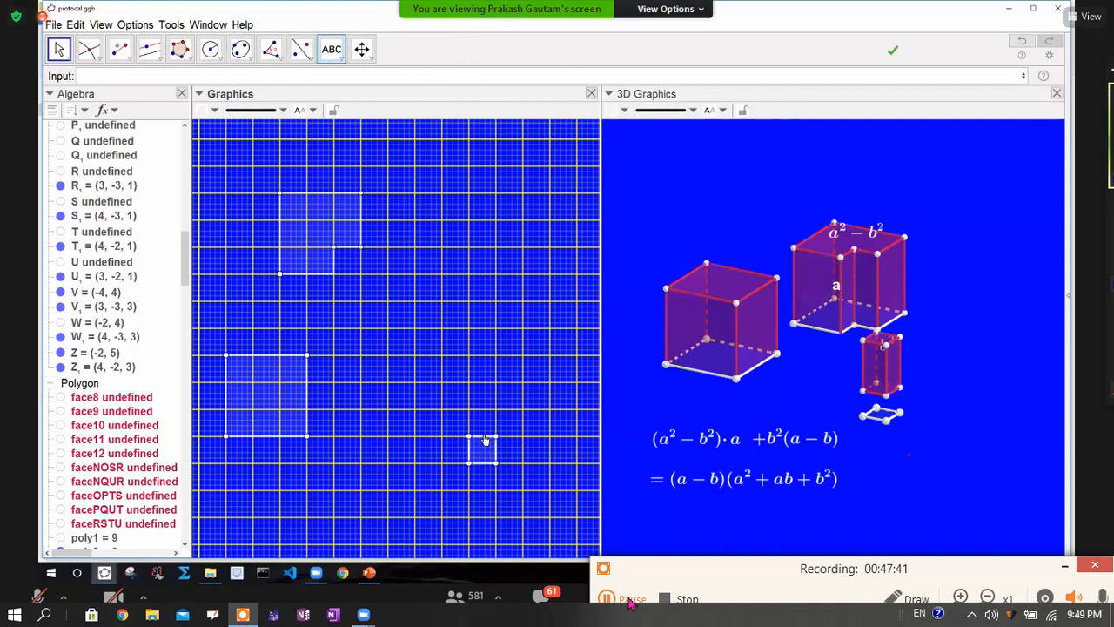
{"action": "left_click_drag", "start_coordinate": [408, 301], "coordinate": [347, 261]}
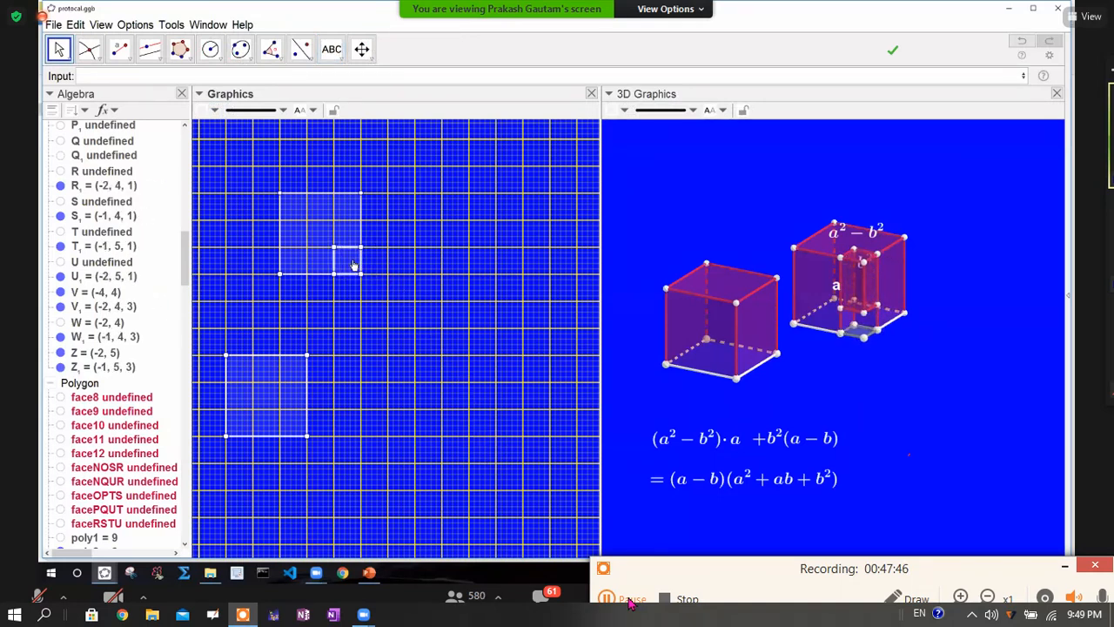
{"action": "left_click", "coordinate": [795, 371]}
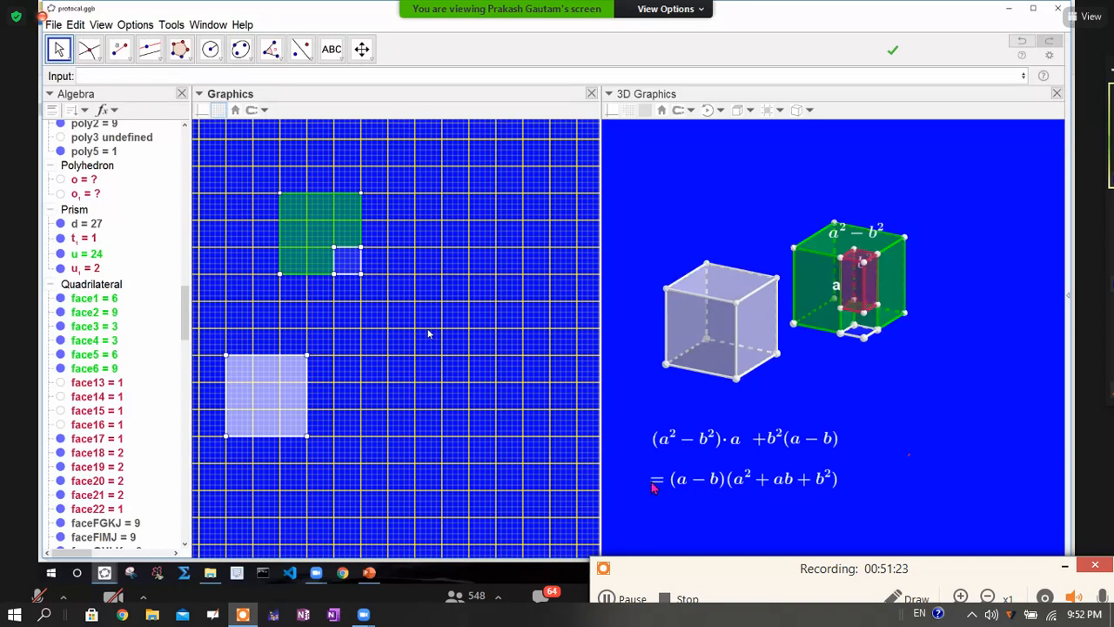
{"action": "left_click", "coordinate": [607, 598]}
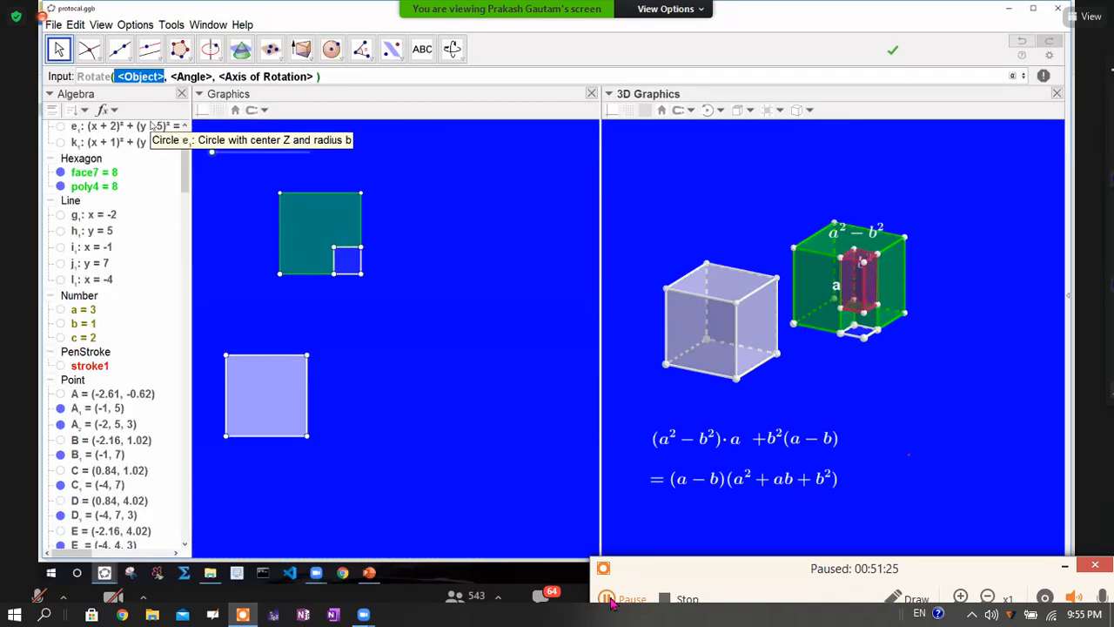
{"action": "left_click", "coordinate": [606, 599]}
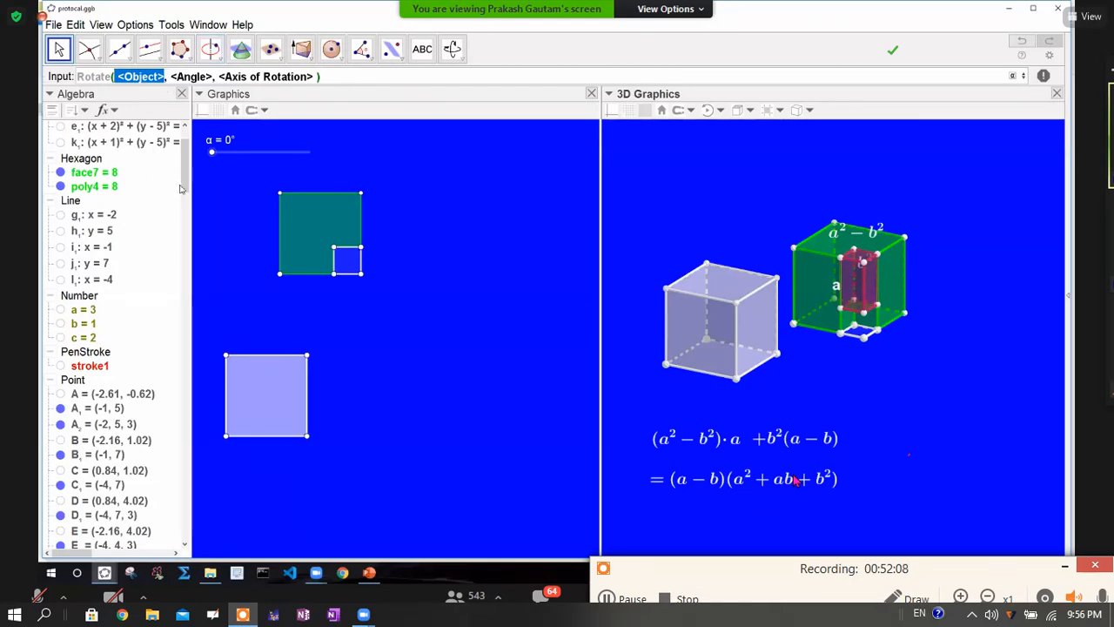
{"action": "left_click", "coordinate": [184, 215]}
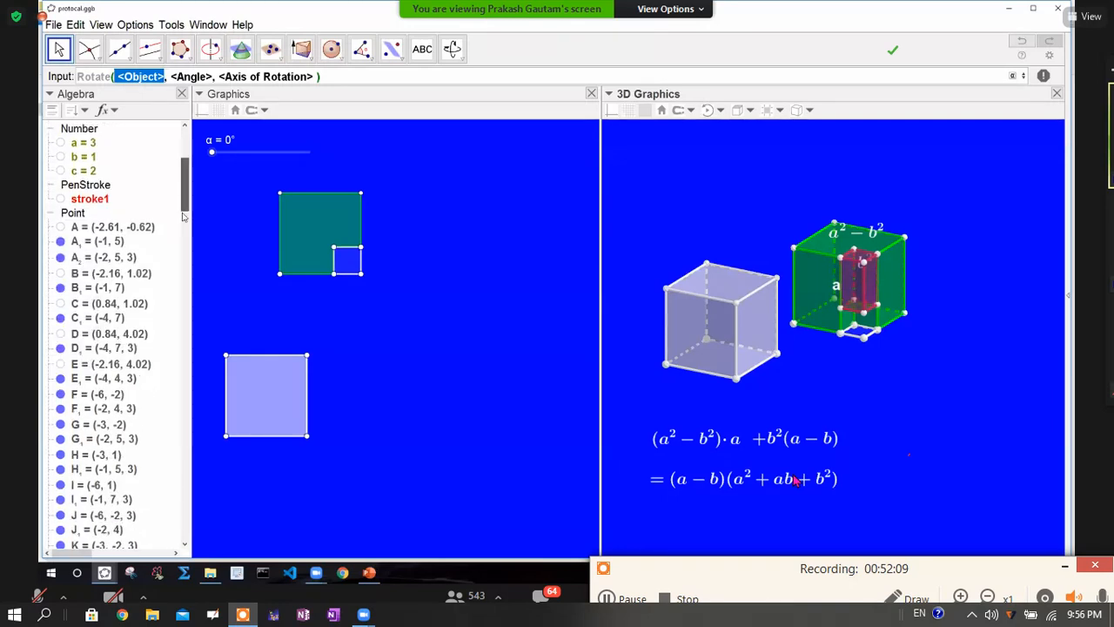
{"action": "scroll", "coordinate": [183, 215], "scroll_direction": "down", "scroll_amount": 3}
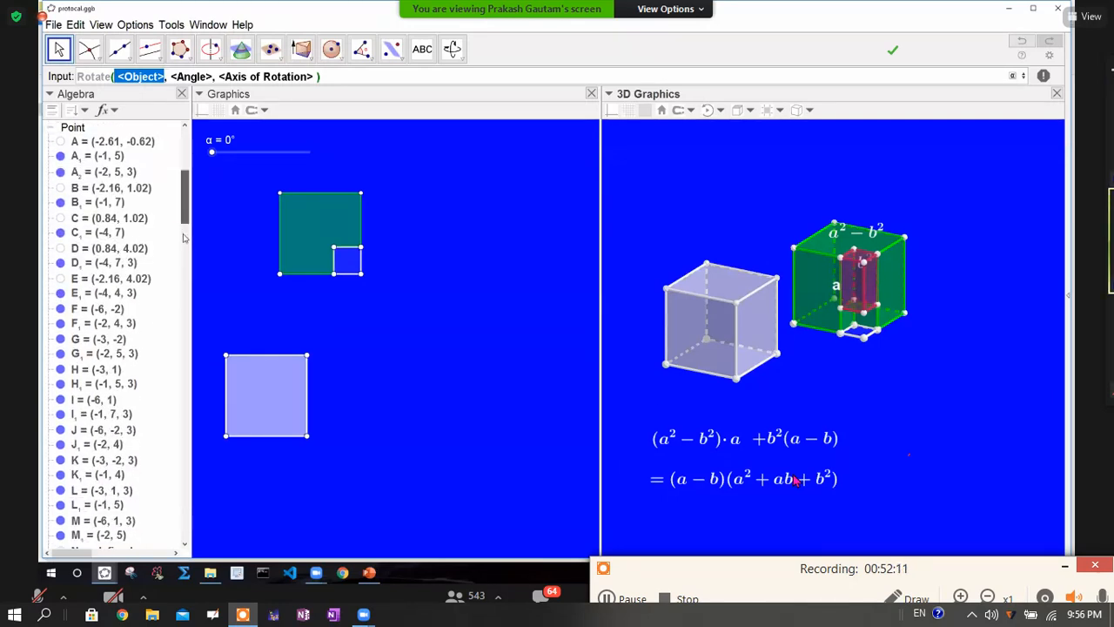
{"action": "scroll", "coordinate": [190, 205], "scroll_direction": "up", "scroll_amount": 6}
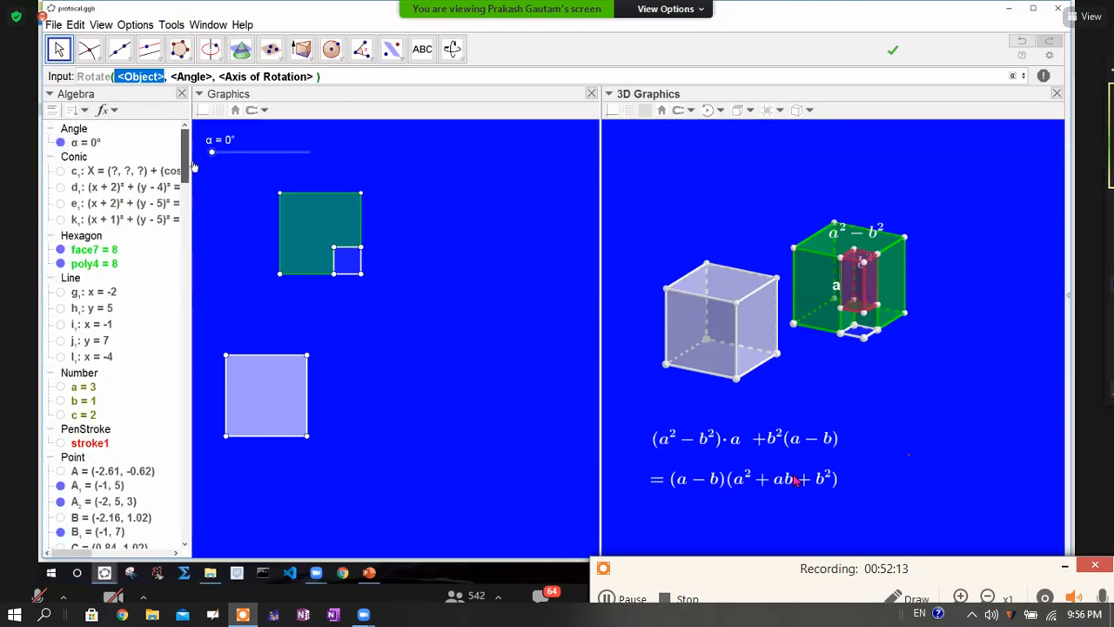
{"action": "left_click", "coordinate": [113, 112]}
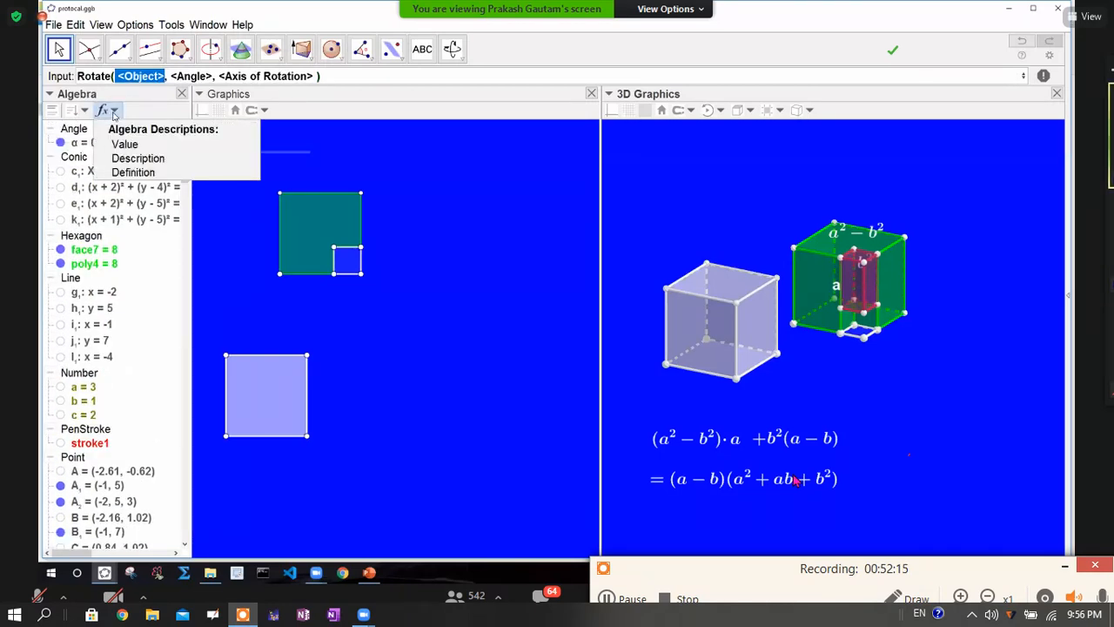
{"action": "left_click", "coordinate": [86, 111]}
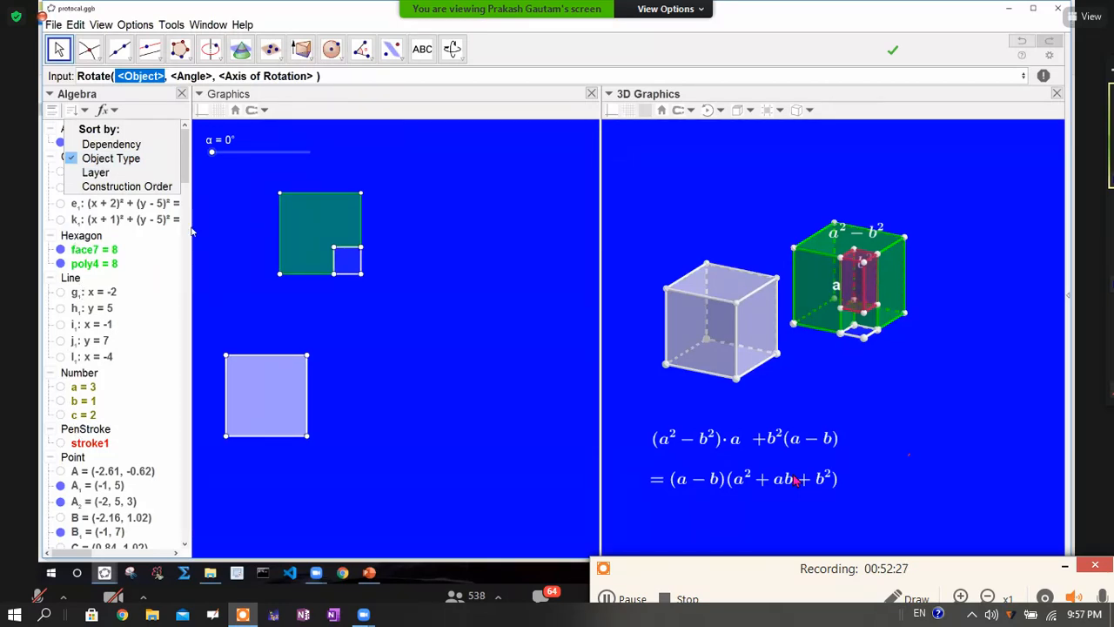
{"action": "left_click", "coordinate": [58, 54]}
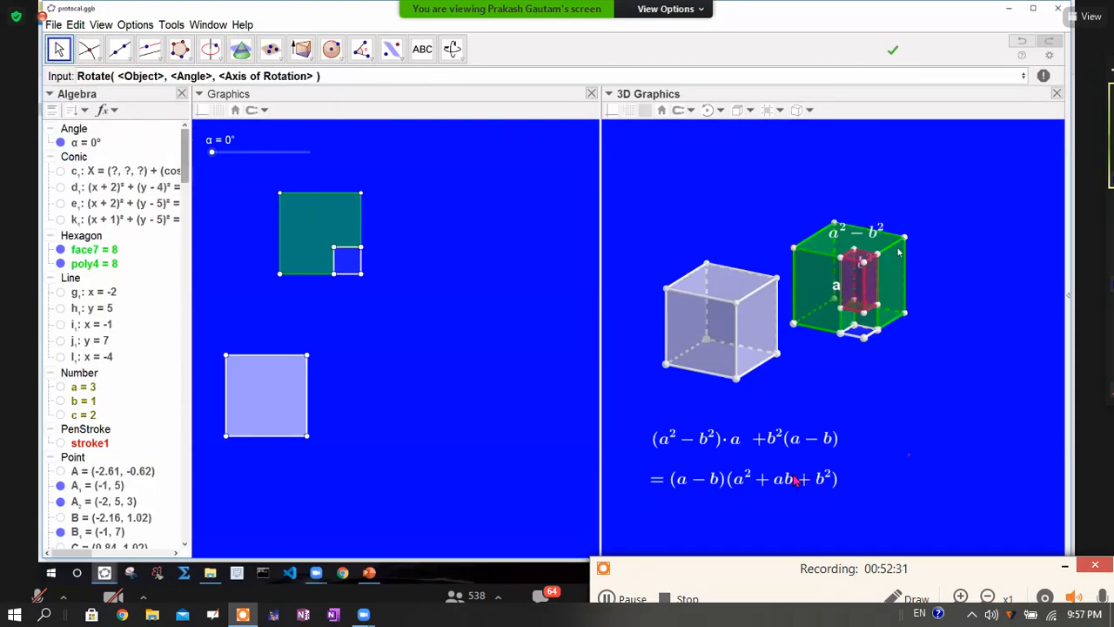
Step: Toggle the visibility of prisms d, t₁ and u off and on to identify which solid each name refers to
{"action": "left_click_drag", "start_coordinate": [185, 183], "coordinate": [185, 319]}
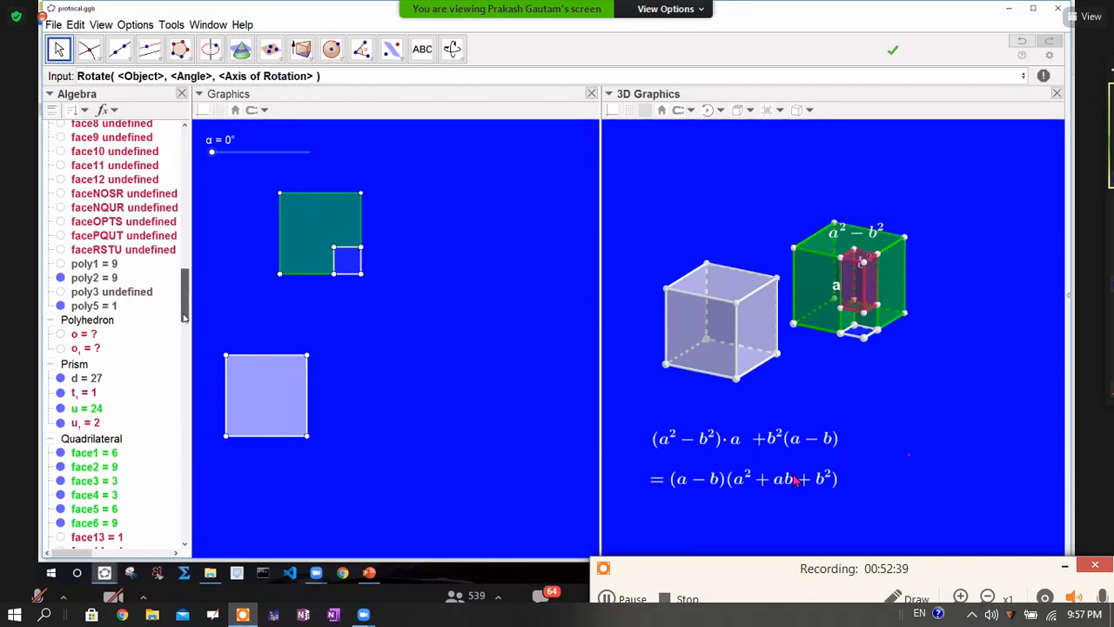
{"action": "scroll", "coordinate": [98, 180], "scroll_direction": "down", "scroll_amount": 5}
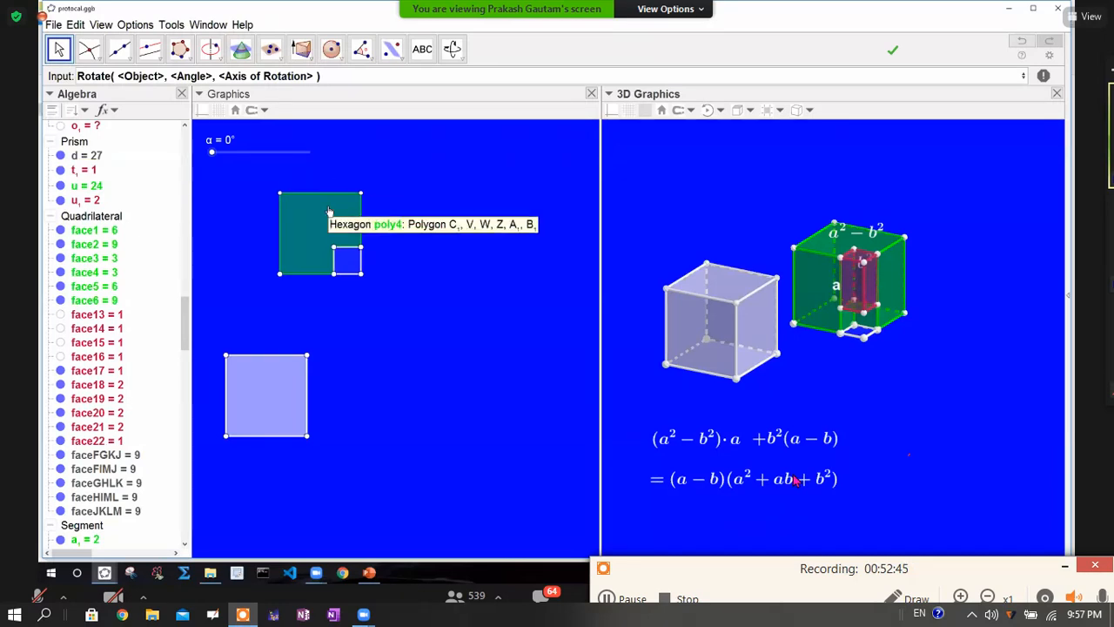
{"action": "left_click", "coordinate": [61, 156]}
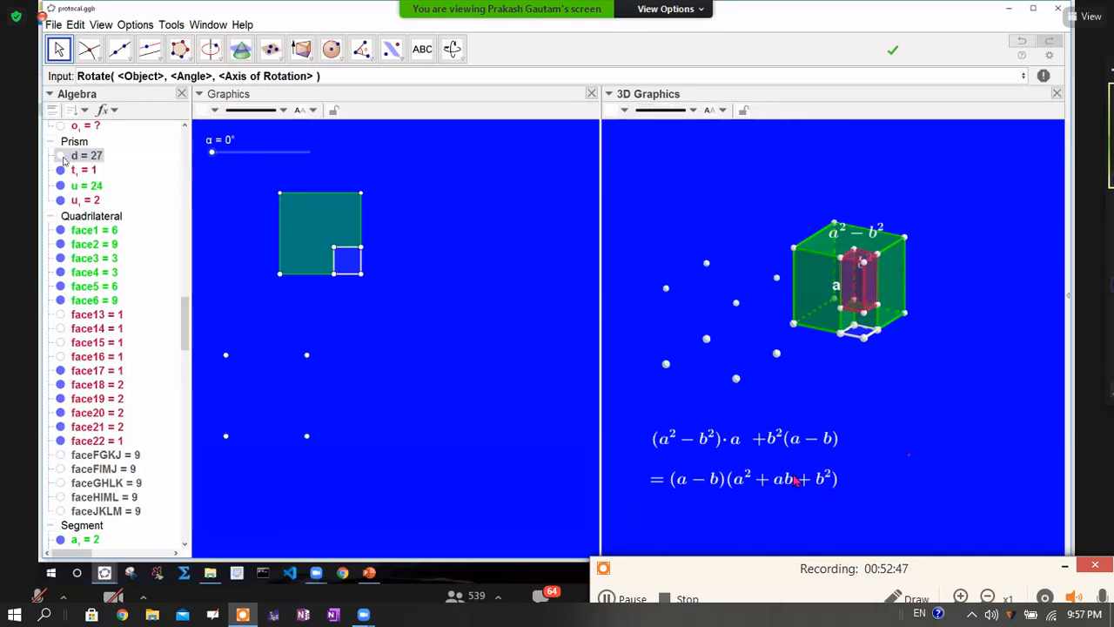
{"action": "left_click", "coordinate": [62, 157]}
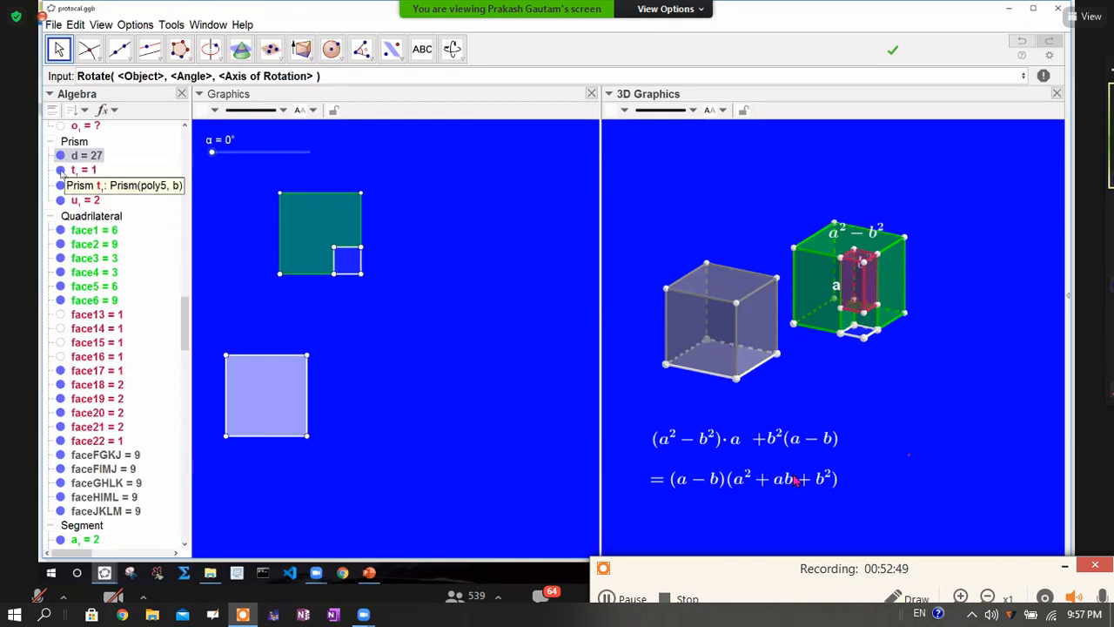
{"action": "left_click", "coordinate": [61, 170]}
{"action": "left_click", "coordinate": [61, 170]}
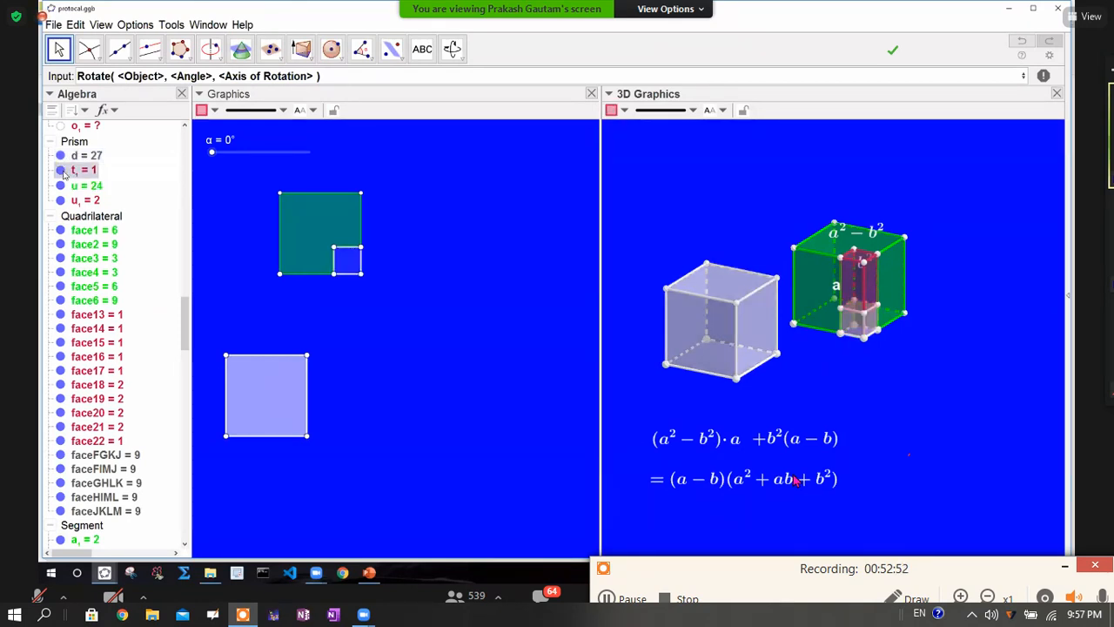
{"action": "left_click", "coordinate": [61, 185]}
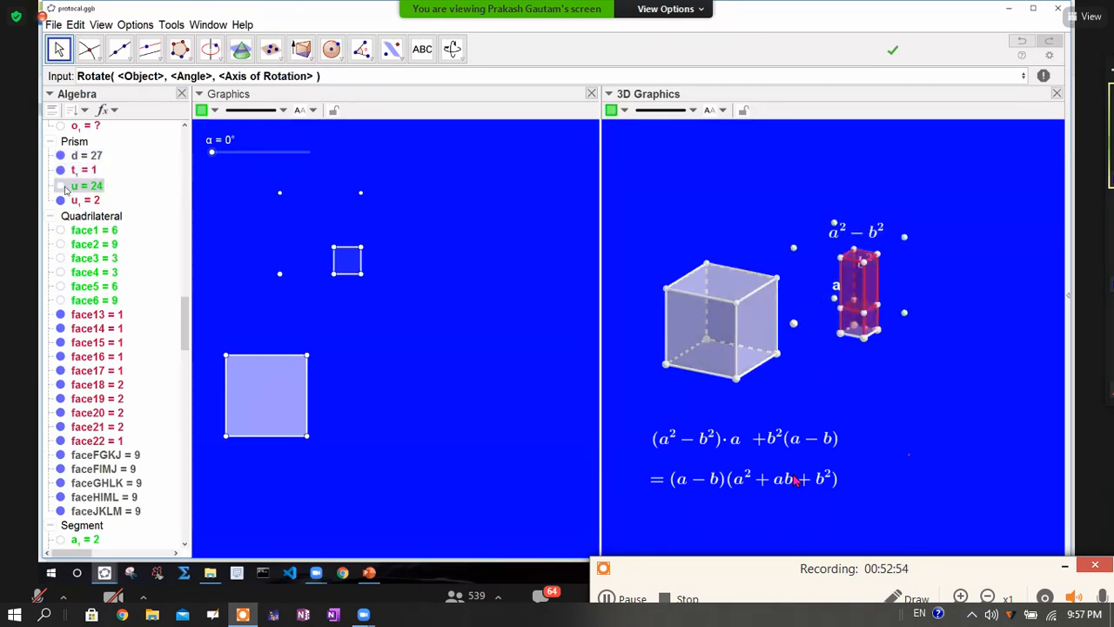
{"action": "left_click", "coordinate": [61, 185]}
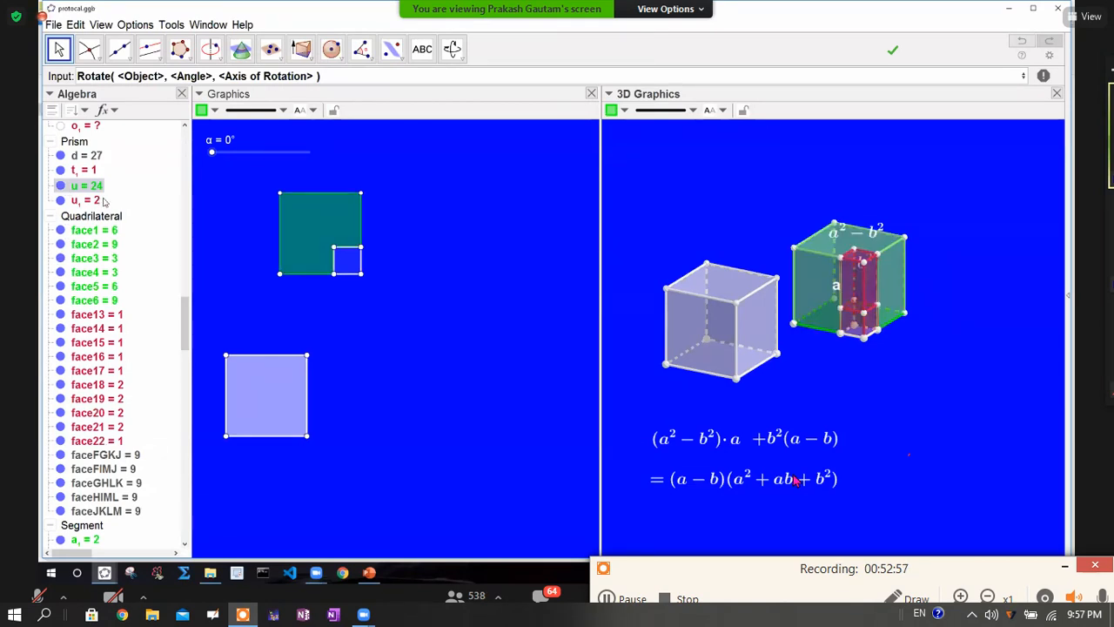
{"action": "key", "text": "Escape"}
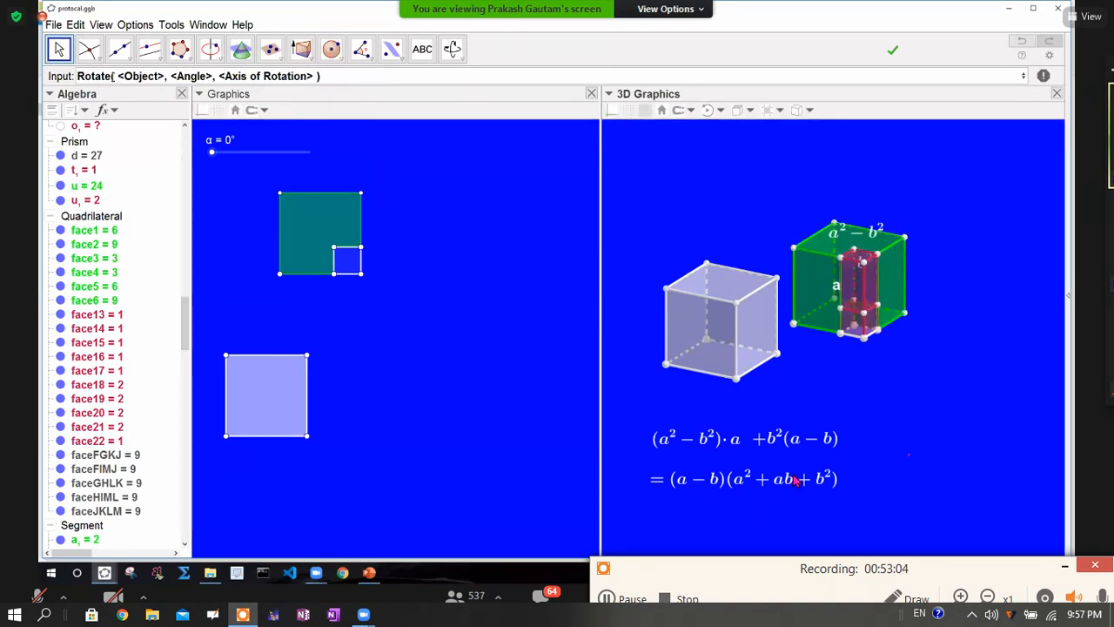
Step: Try to fill in the Rotate command with object u and angle α, and look for a line to use as rotation axis
{"action": "left_click", "coordinate": [111, 77]}
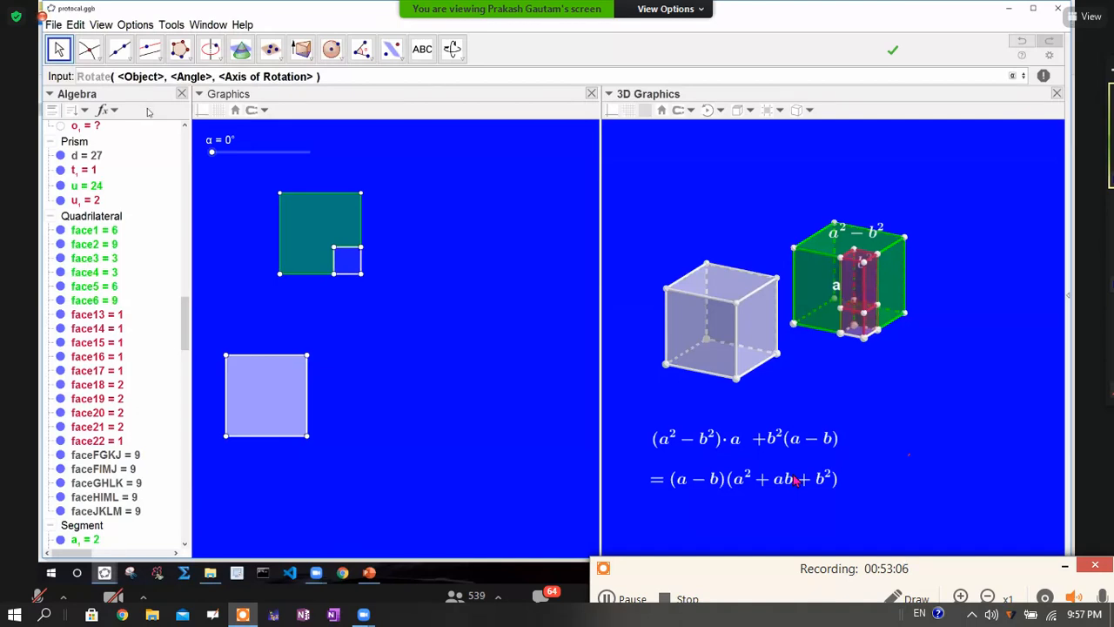
{"action": "key", "text": "Tab"}
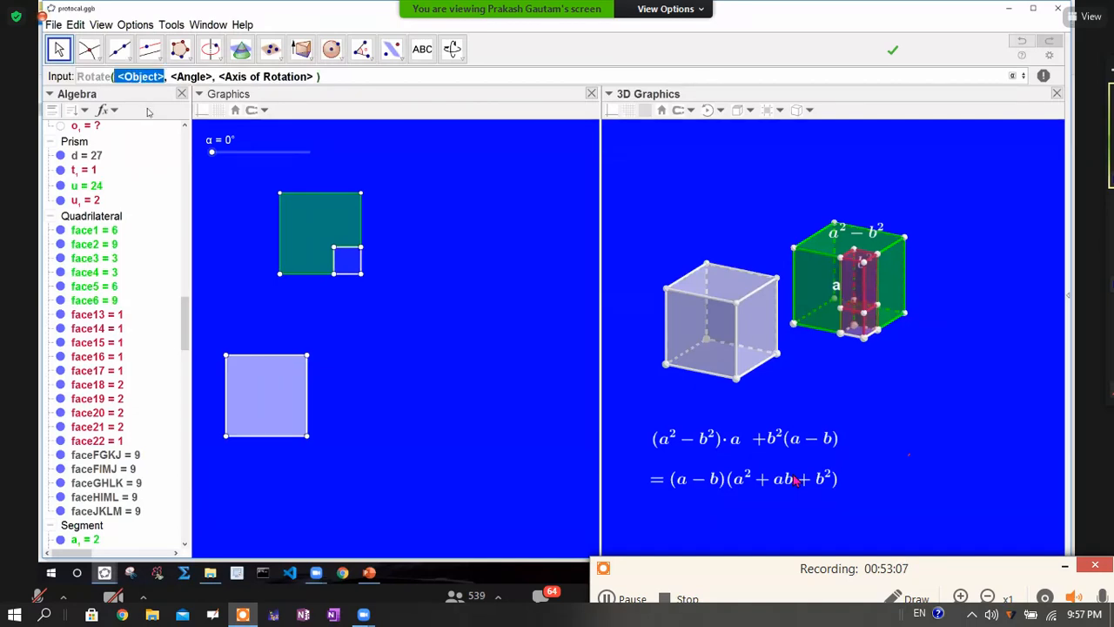
{"action": "type", "text": "u"}
{"action": "key", "text": "Tab"}
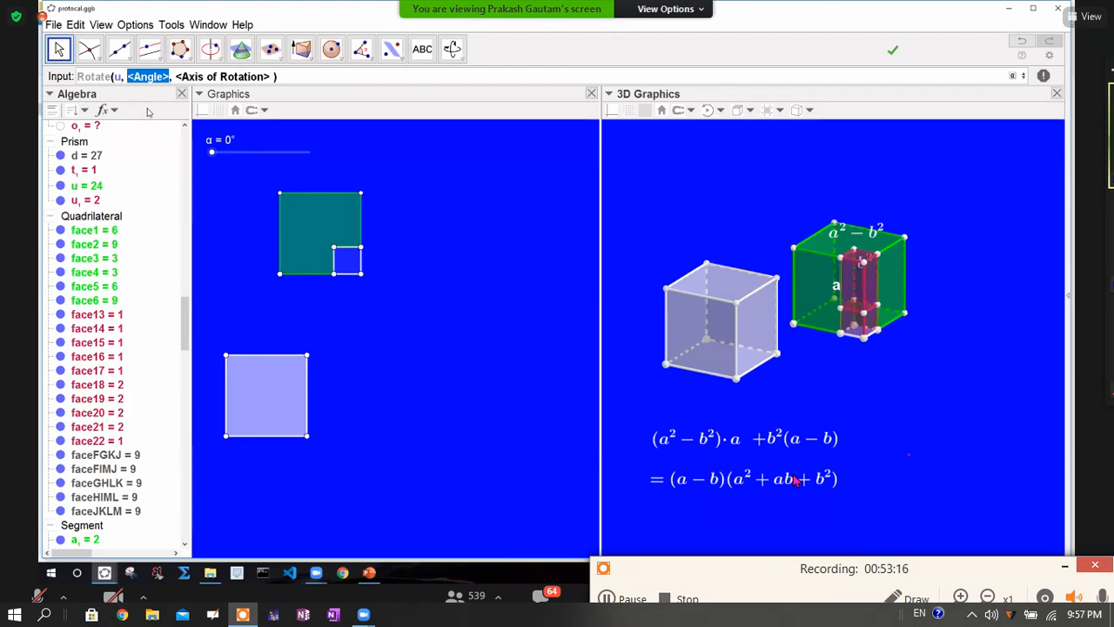
{"action": "type", "text": "α"}
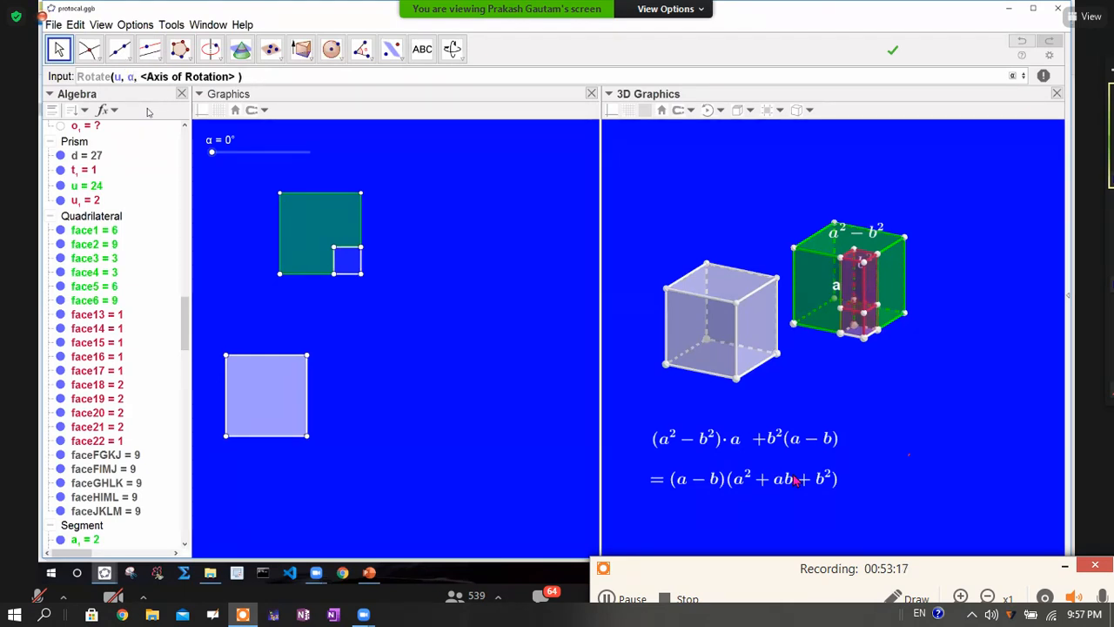
{"action": "key", "text": "Tab"}
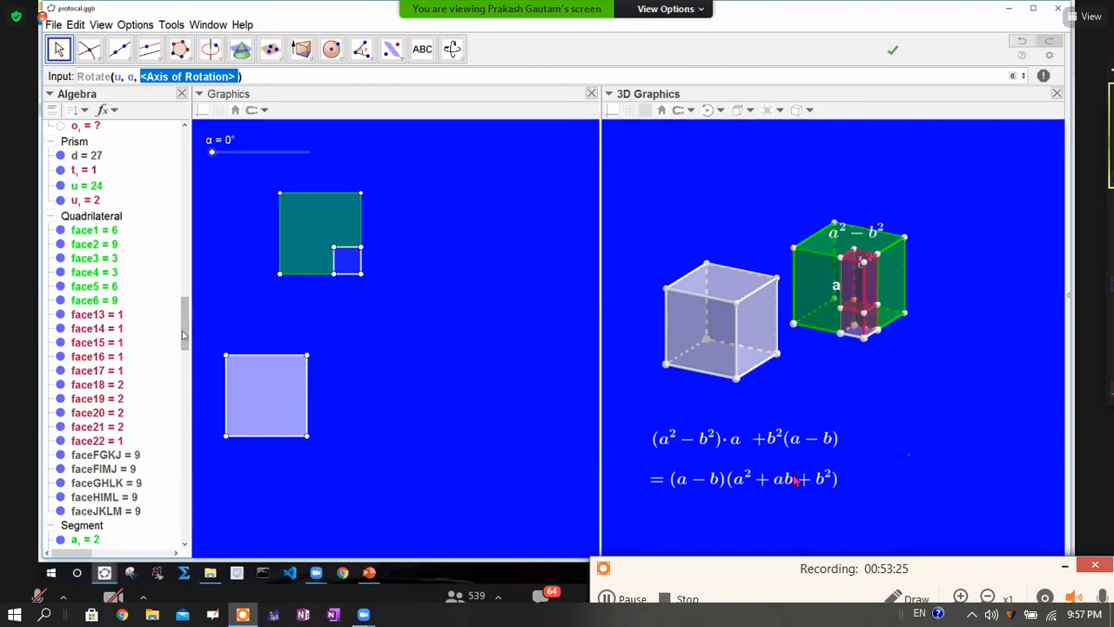
{"action": "left_click_drag", "start_coordinate": [185, 335], "coordinate": [162, 194]}
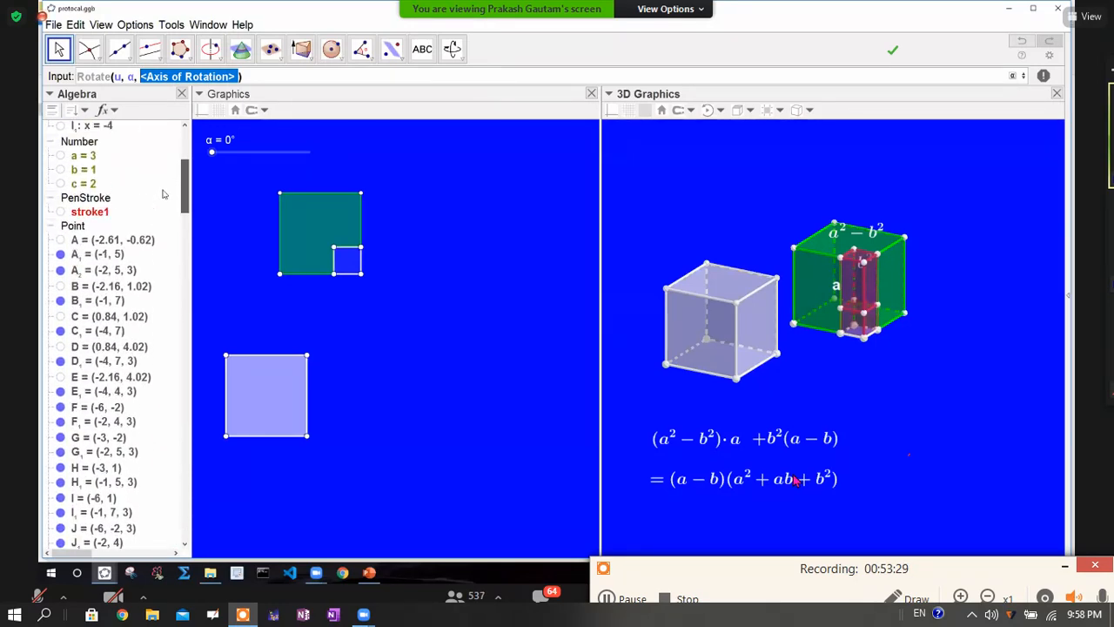
{"action": "scroll", "coordinate": [80, 197], "scroll_direction": "up", "scroll_amount": 3}
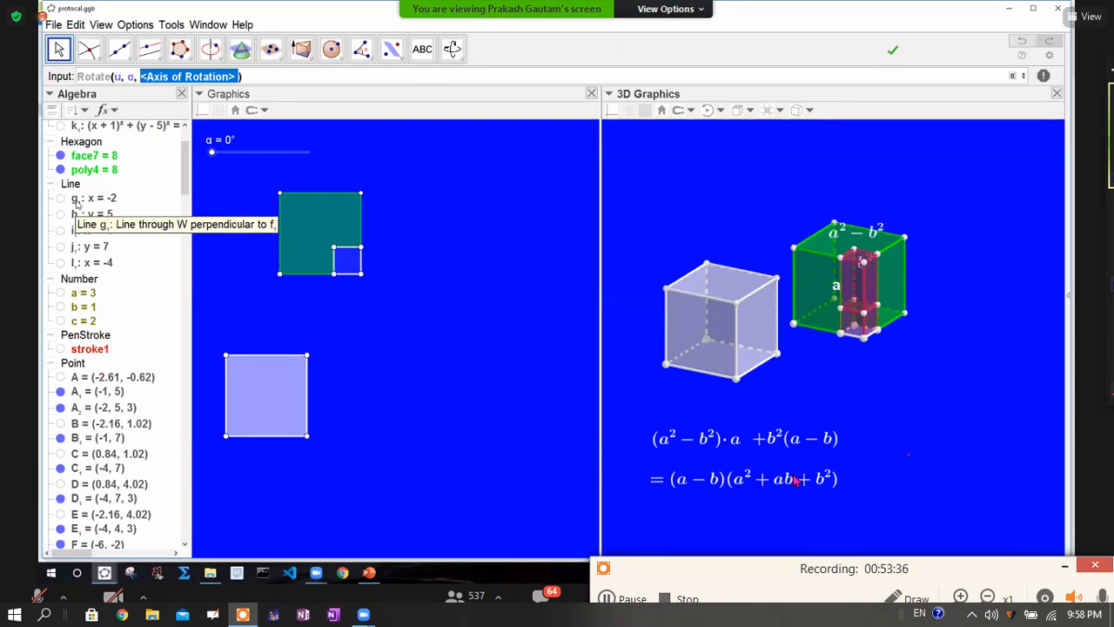
{"action": "right_click", "coordinate": [80, 202]}
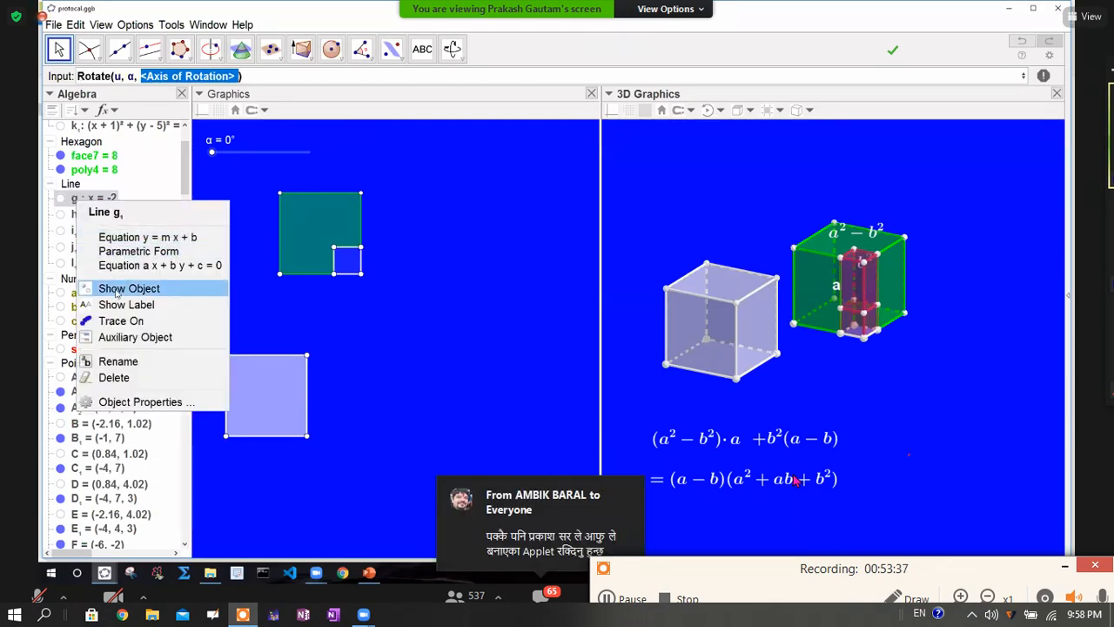
{"action": "left_click", "coordinate": [110, 362]}
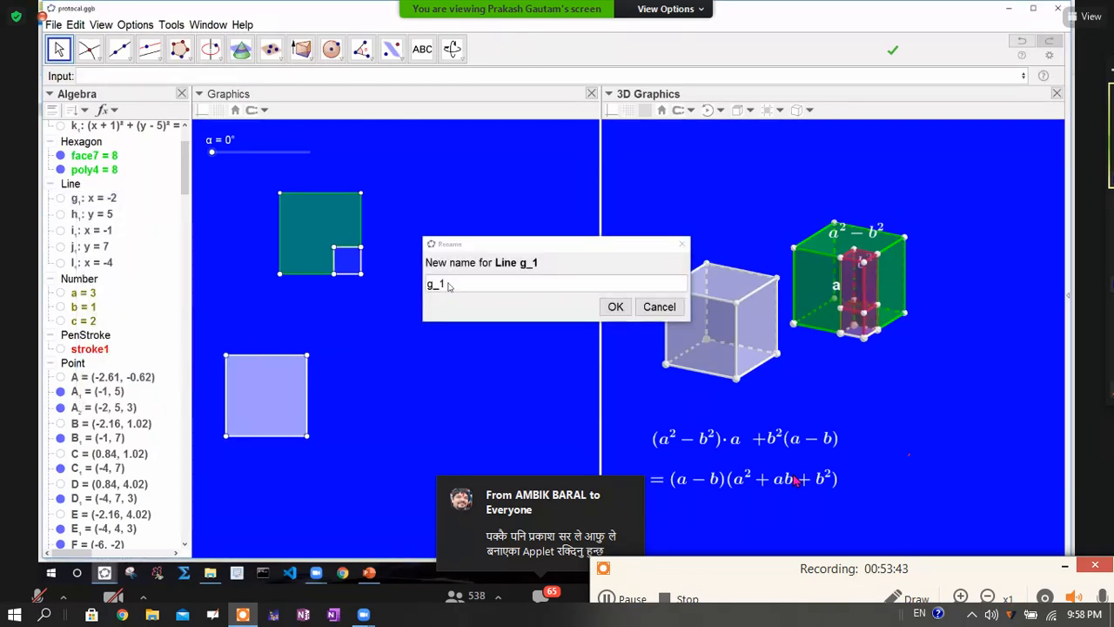
{"action": "left_click_drag", "start_coordinate": [450, 287], "coordinate": [428, 287]}
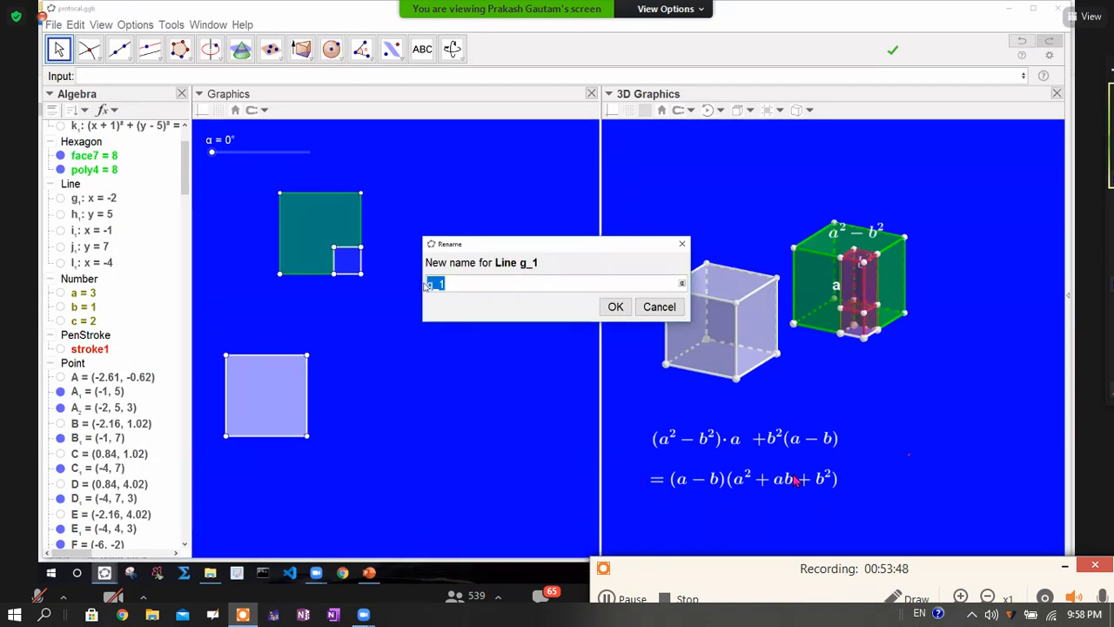
{"action": "left_click", "coordinate": [683, 247]}
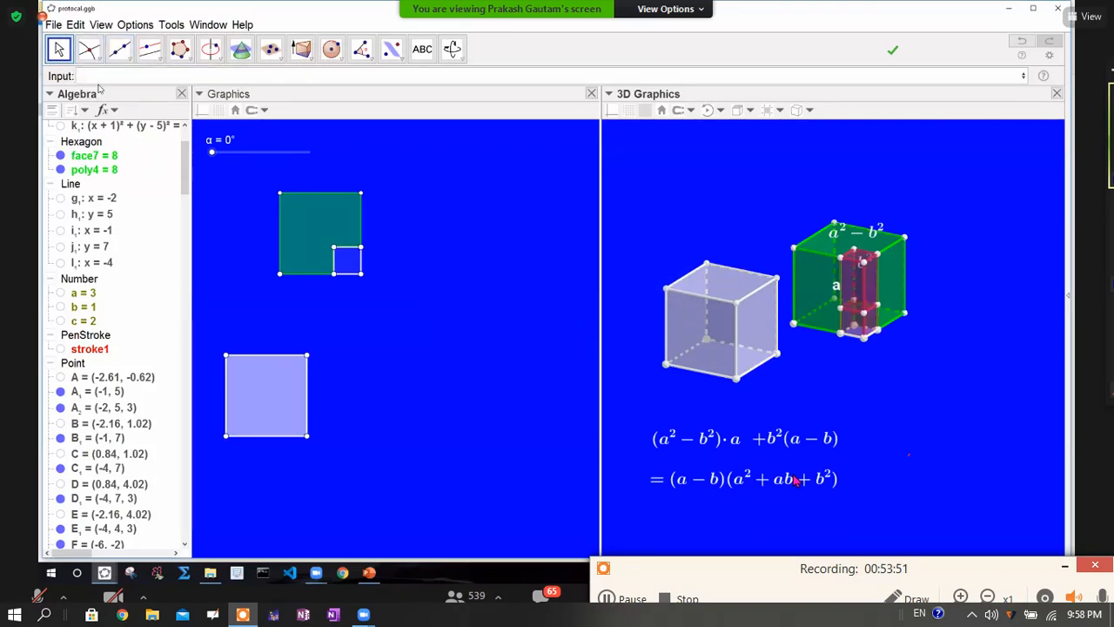
Step: Begin a Rotate command about an axis of rotation, with prism u as the object and α as the angle
{"action": "type", "text": "rota"}
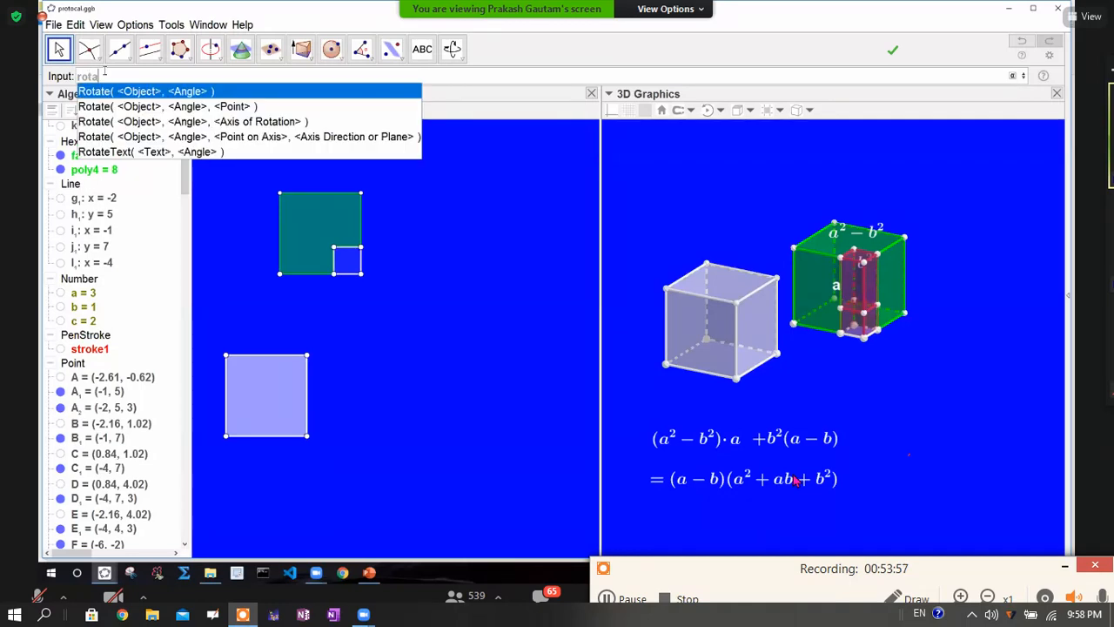
{"action": "left_click", "coordinate": [130, 121]}
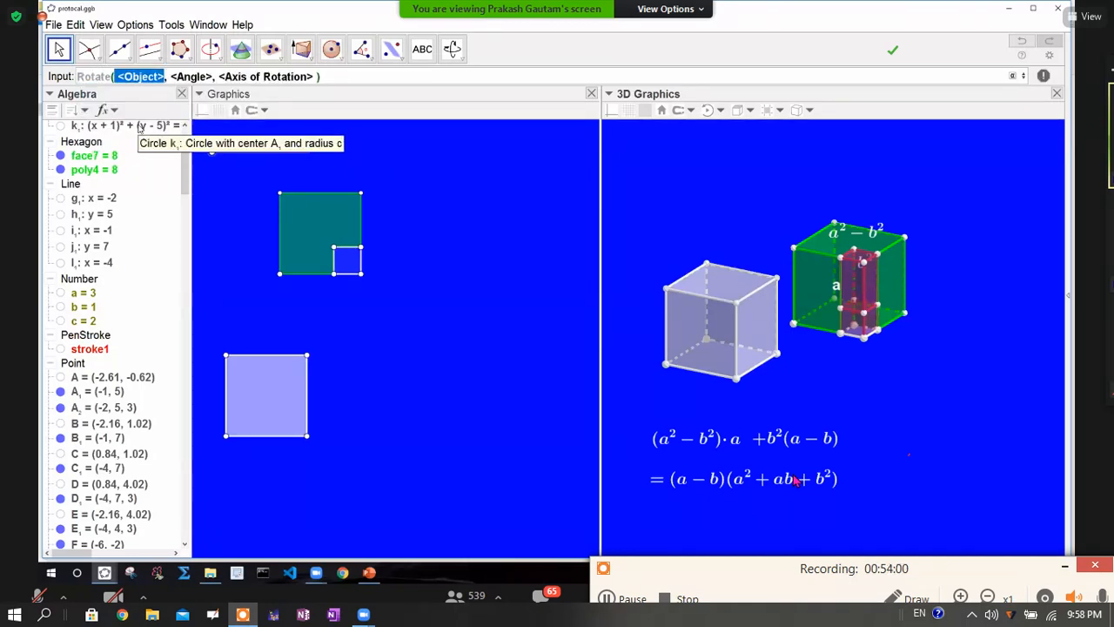
{"action": "type", "text": "u"}
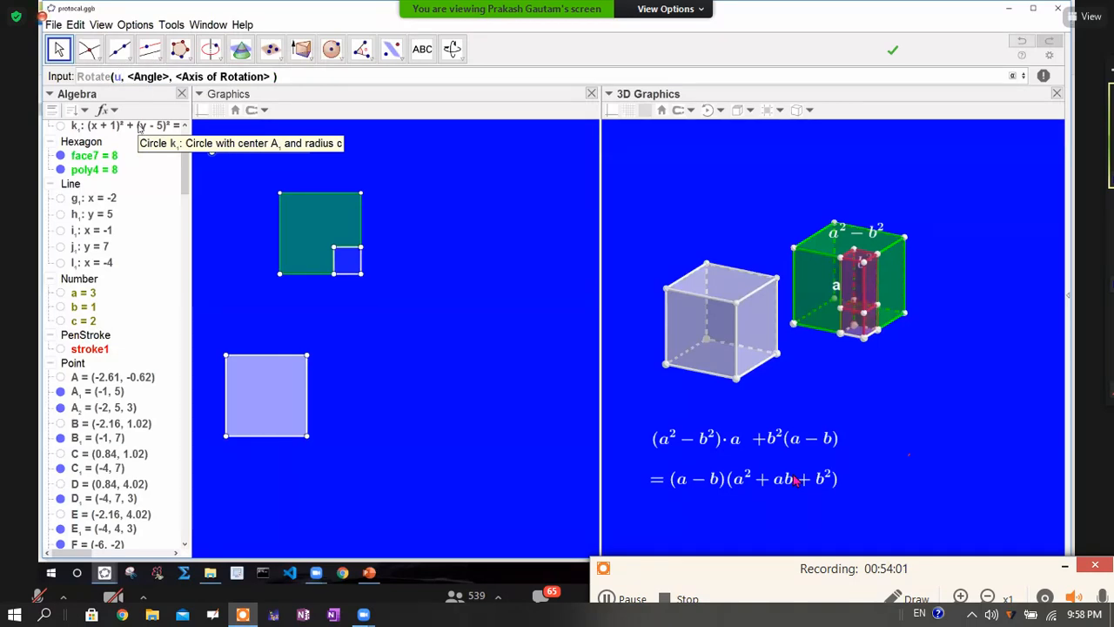
{"action": "key", "text": "Tab"}
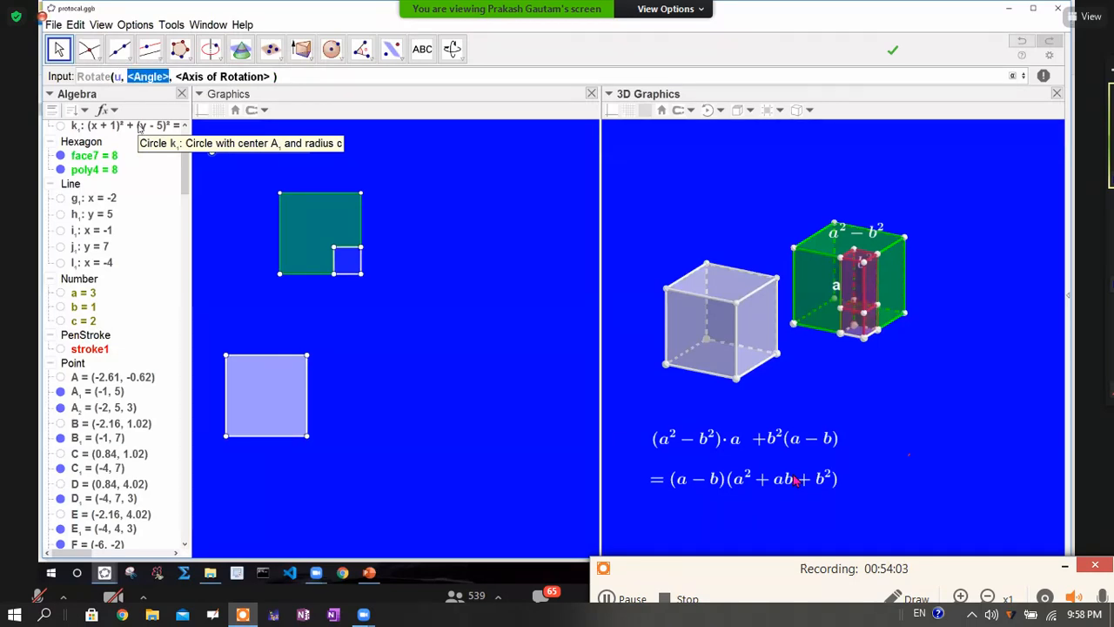
{"action": "type", "text": "α"}
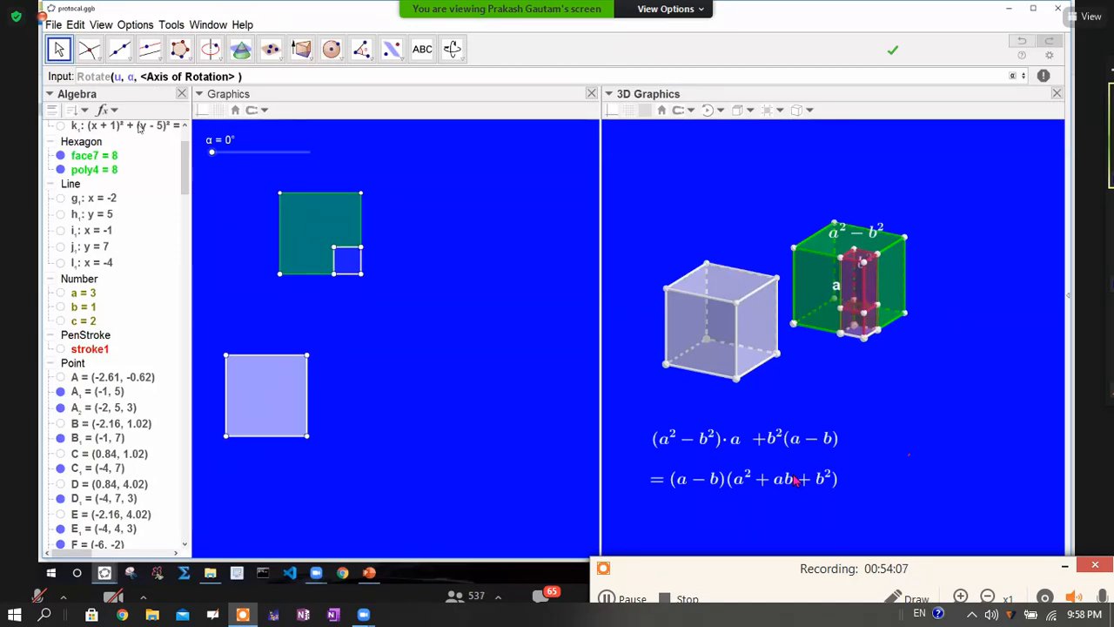
{"action": "key", "text": "Tab"}
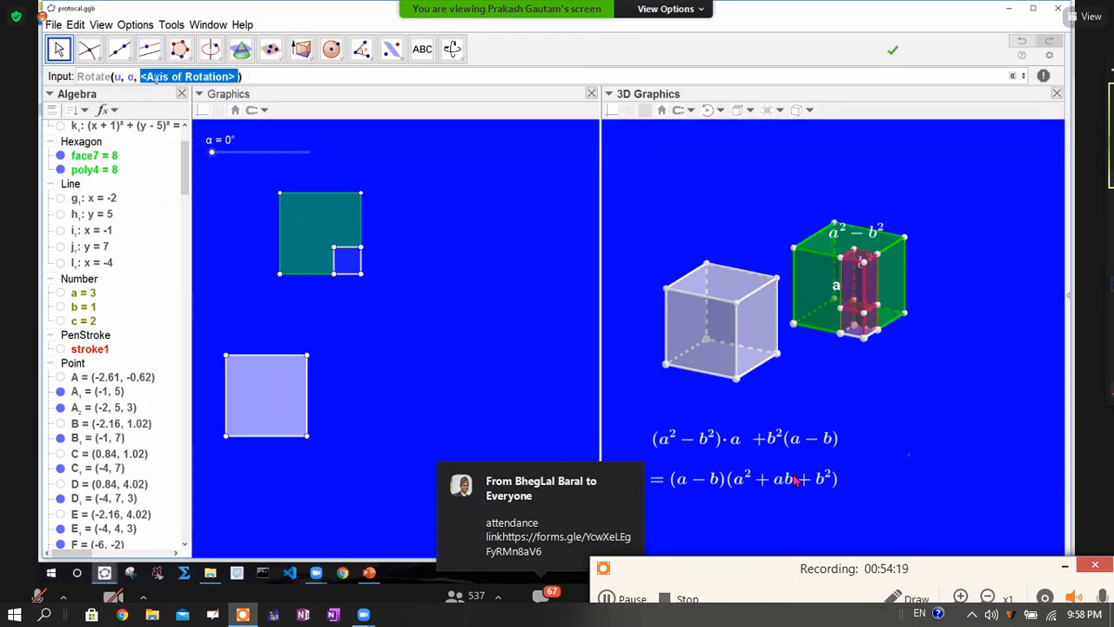
{"action": "key", "text": "Right"}
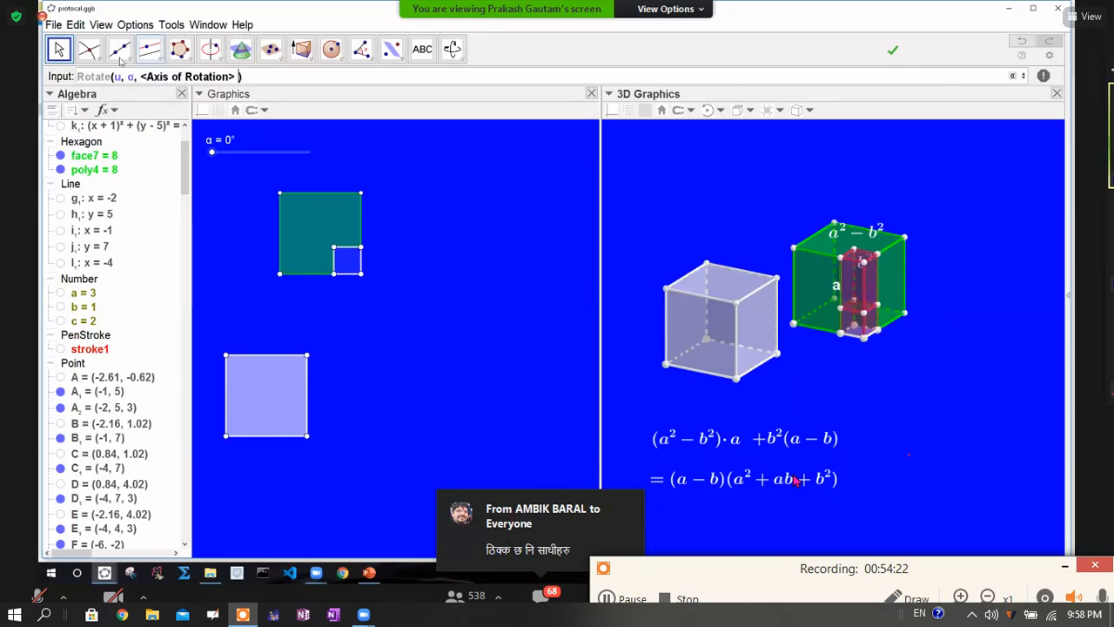
{"action": "left_click_drag", "start_coordinate": [141, 77], "coordinate": [236, 77]}
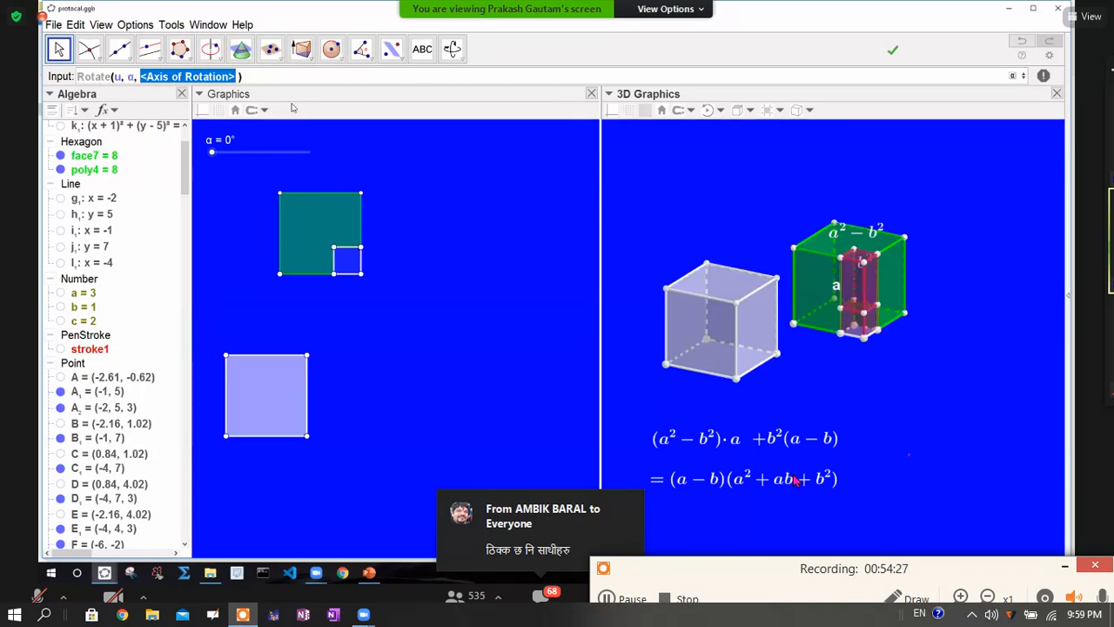
{"action": "key", "text": "Right"}
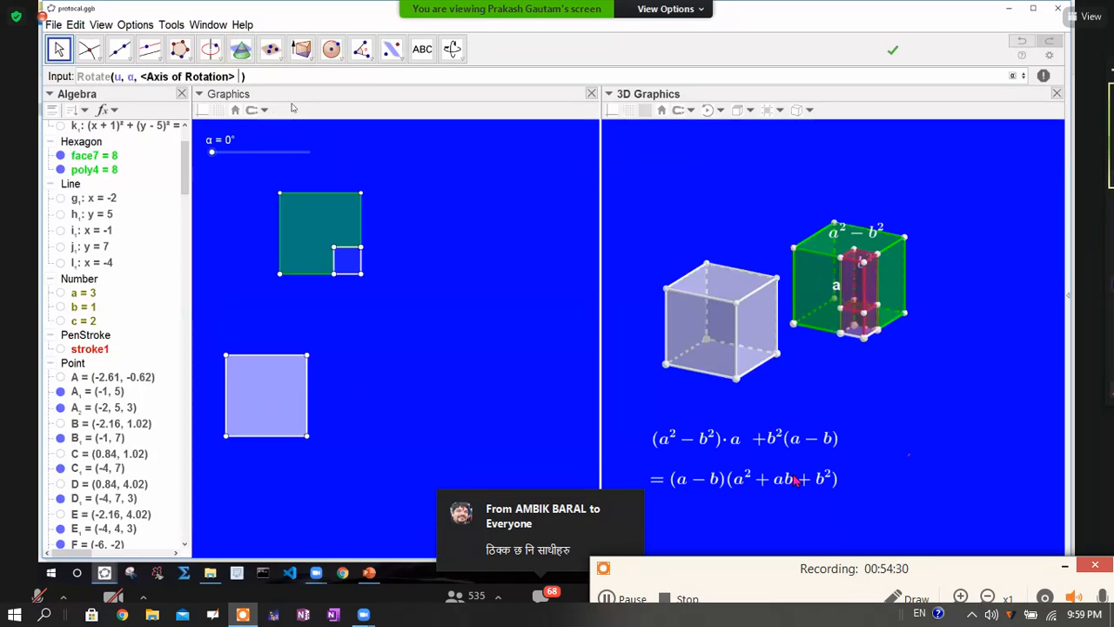
{"action": "key", "text": "BackSpace"}
{"action": "key", "text": "BackSpace"}
{"action": "key", "text": "BackSpace"}
{"action": "key", "text": "BackSpace"}
{"action": "key", "text": "BackSpace"}
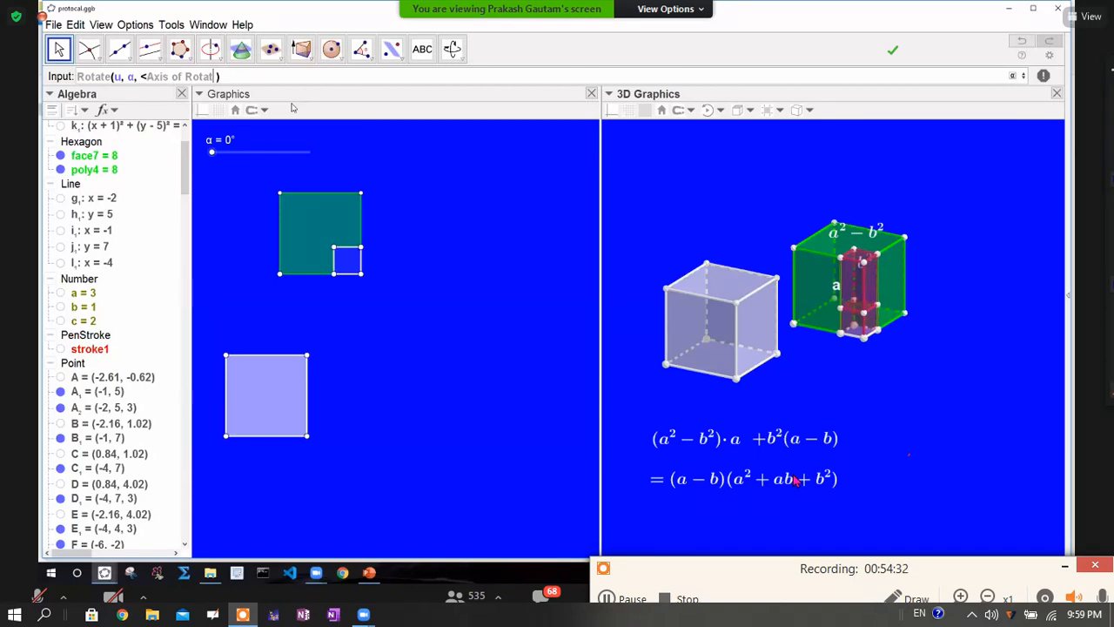
{"action": "key", "text": "BackSpace"}
{"action": "key", "text": "BackSpace"}
{"action": "key", "text": "BackSpace"}
{"action": "key", "text": "BackSpace"}
{"action": "key", "text": "BackSpace"}
{"action": "key", "text": "BackSpace"}
{"action": "key", "text": "BackSpace"}
{"action": "key", "text": "BackSpace"}
{"action": "key", "text": "BackSpace"}
{"action": "key", "text": "BackSpace"}
{"action": "key", "text": "BackSpace"}
{"action": "key", "text": "BackSpace"}
{"action": "key", "text": "BackSpace"}
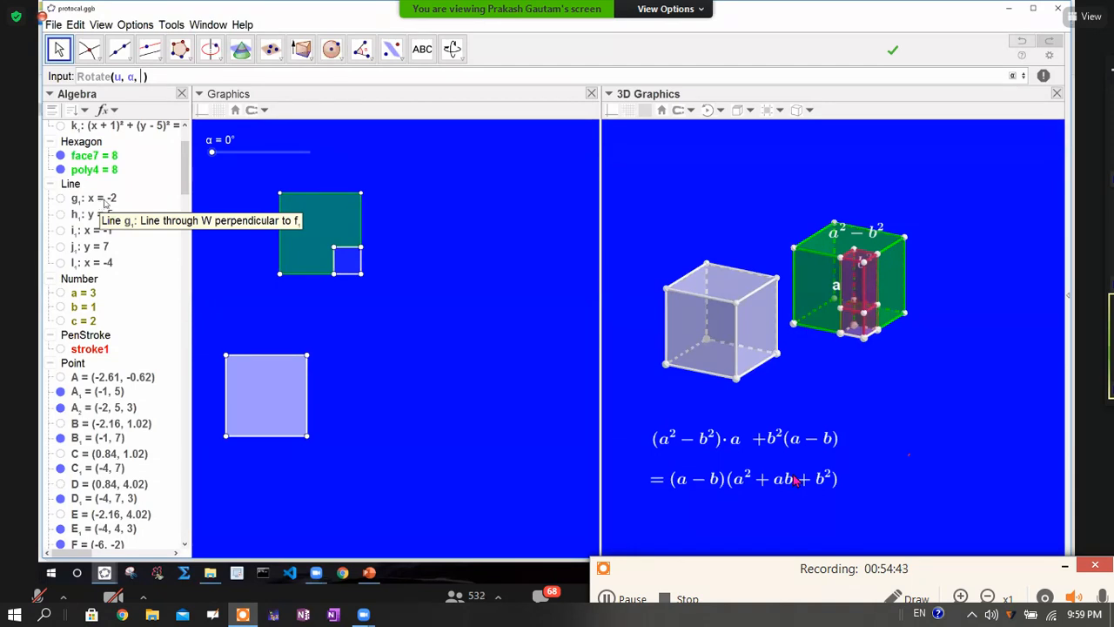
{"action": "key", "text": "ctrl+z"}
Step: Set the axis of rotation to line g_1 and run the Rotate command on prism u
{"action": "left_click_drag", "start_coordinate": [237, 76], "coordinate": [141, 76]}
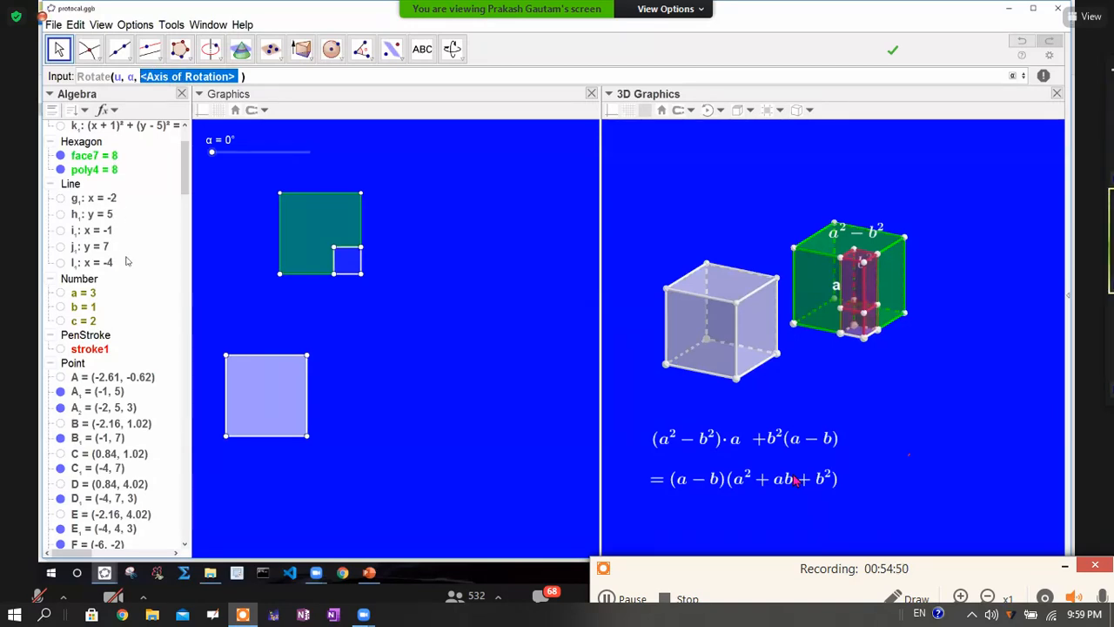
{"action": "type", "text": "g"}
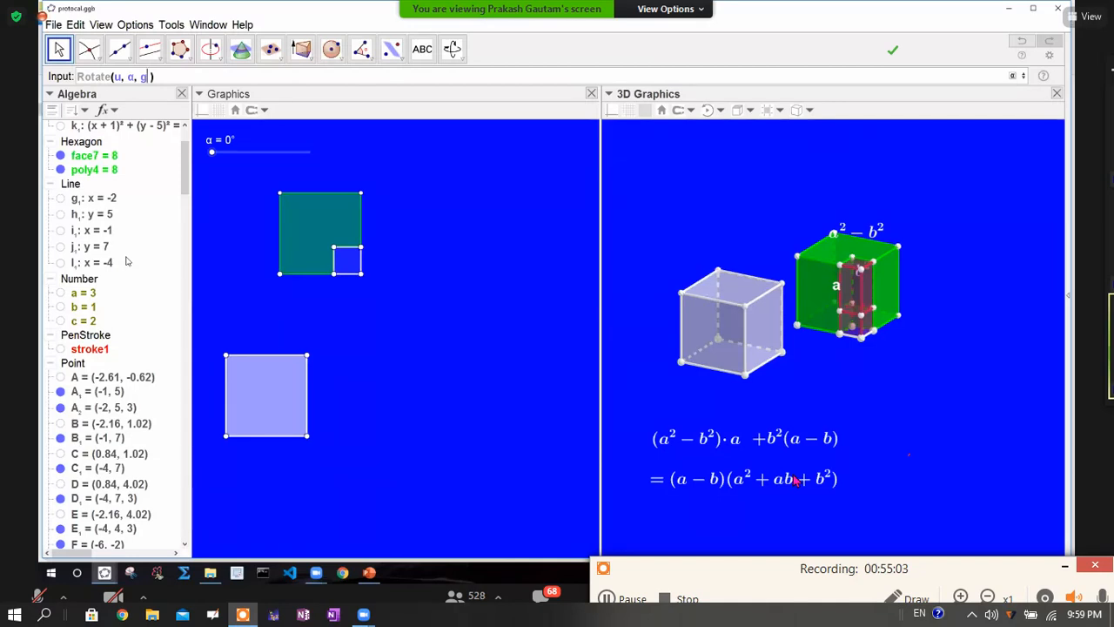
{"action": "type", "text": "1"}
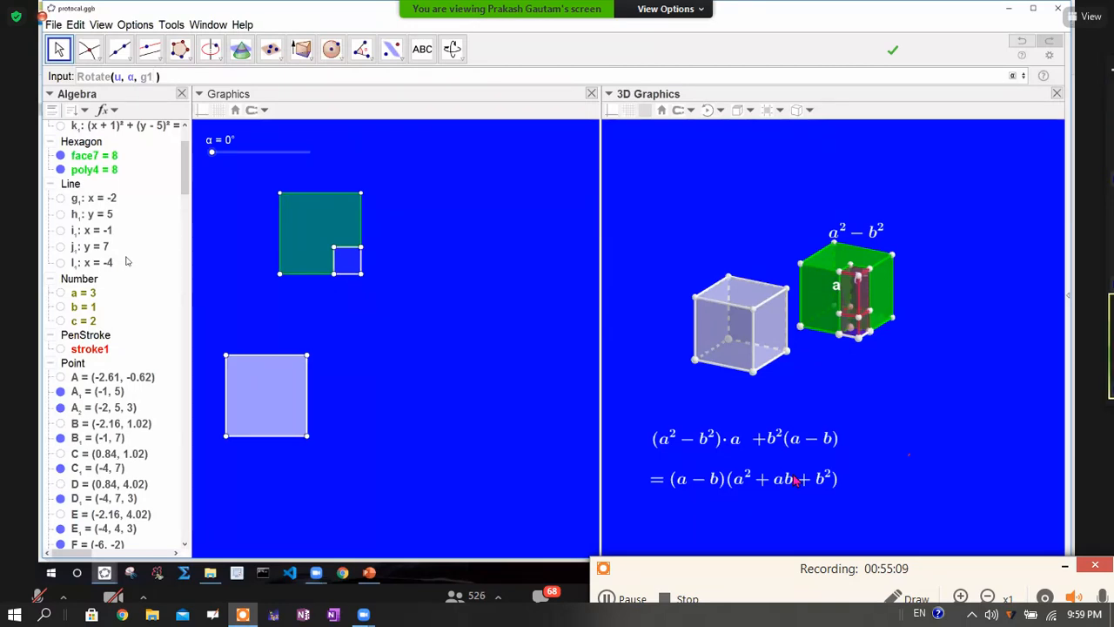
{"action": "key", "text": "BackSpace"}
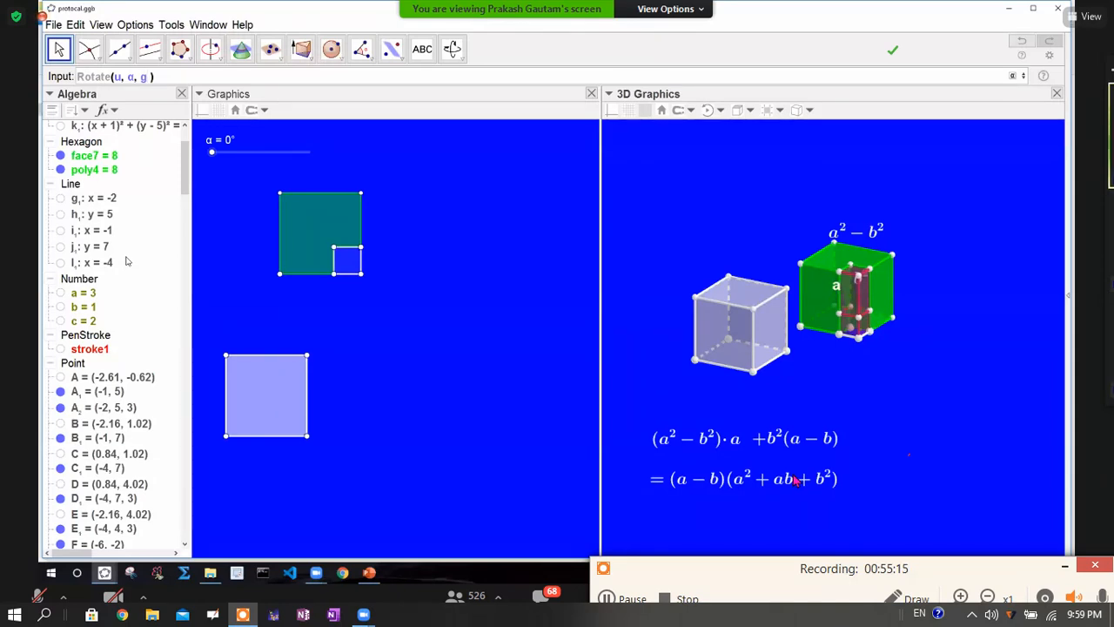
{"action": "type", "text": "_1"}
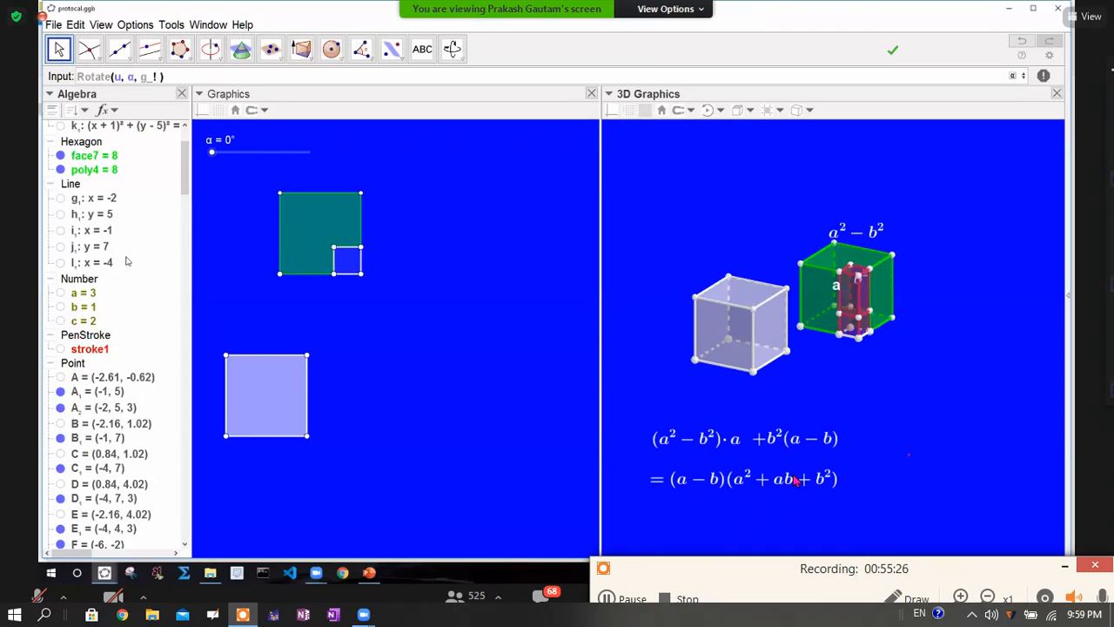
{"action": "key", "text": "Return"}
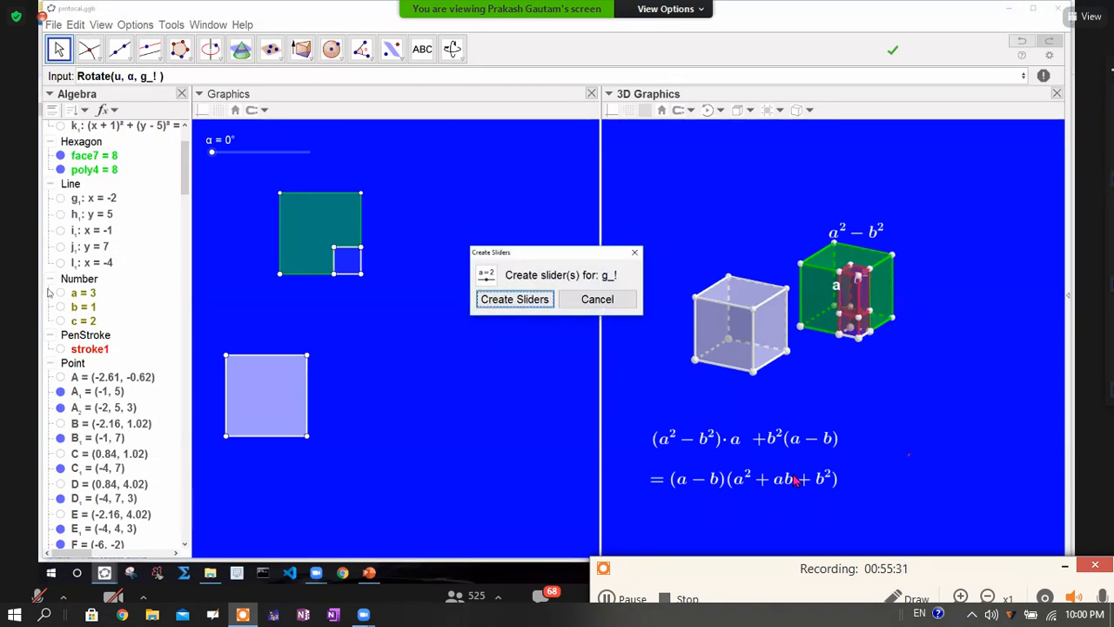
{"action": "left_click", "coordinate": [633, 251]}
{"action": "key", "text": "Return"}
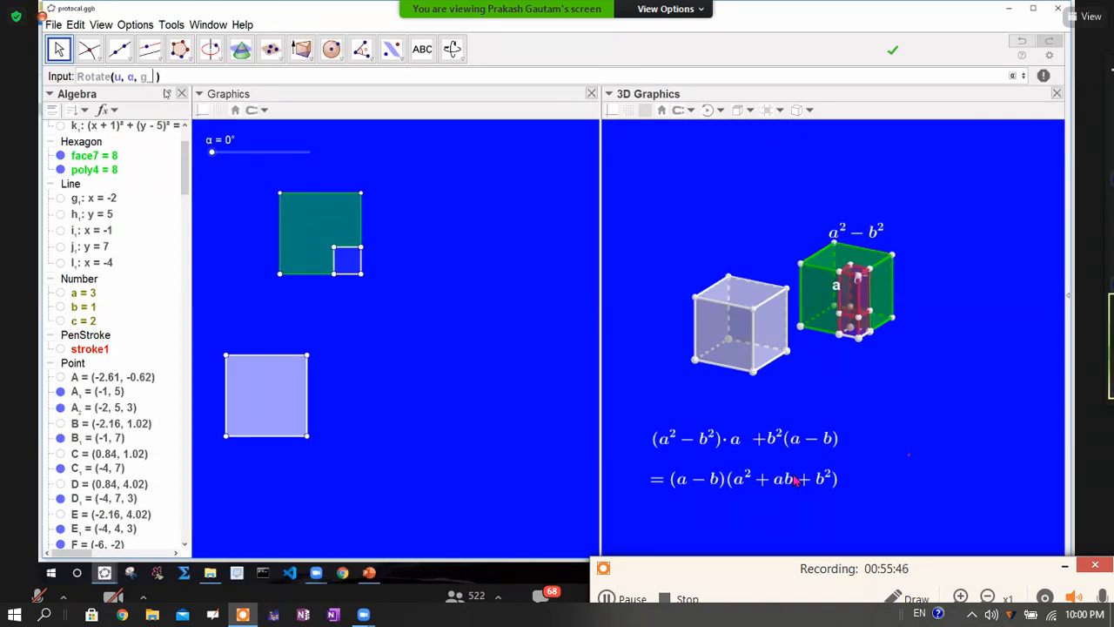
{"action": "type", "text": "1"}
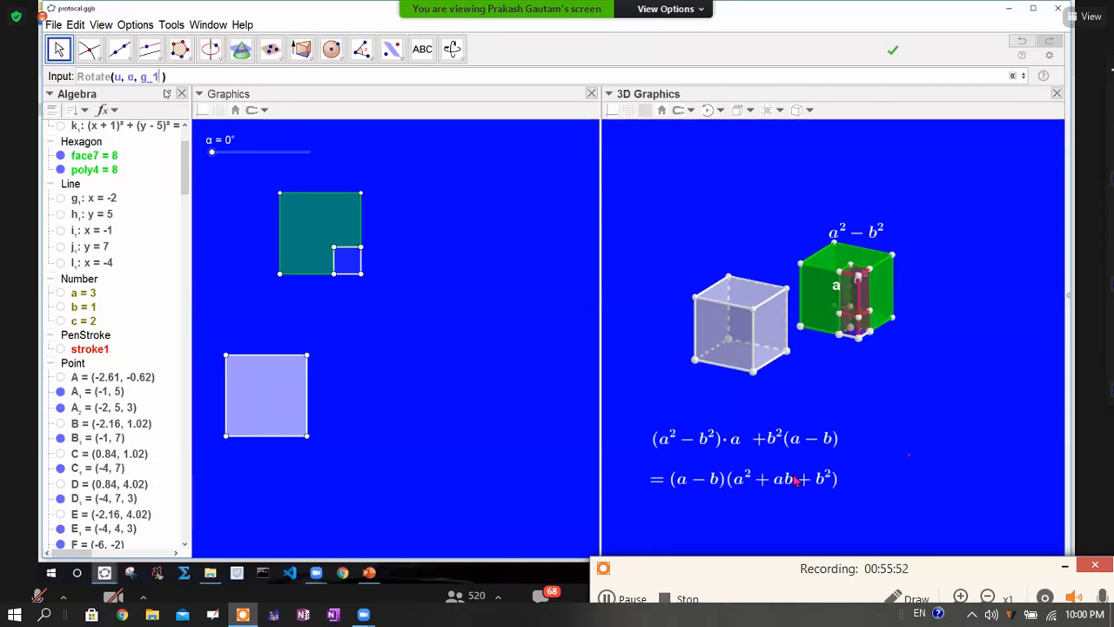
{"action": "key", "text": "Return"}
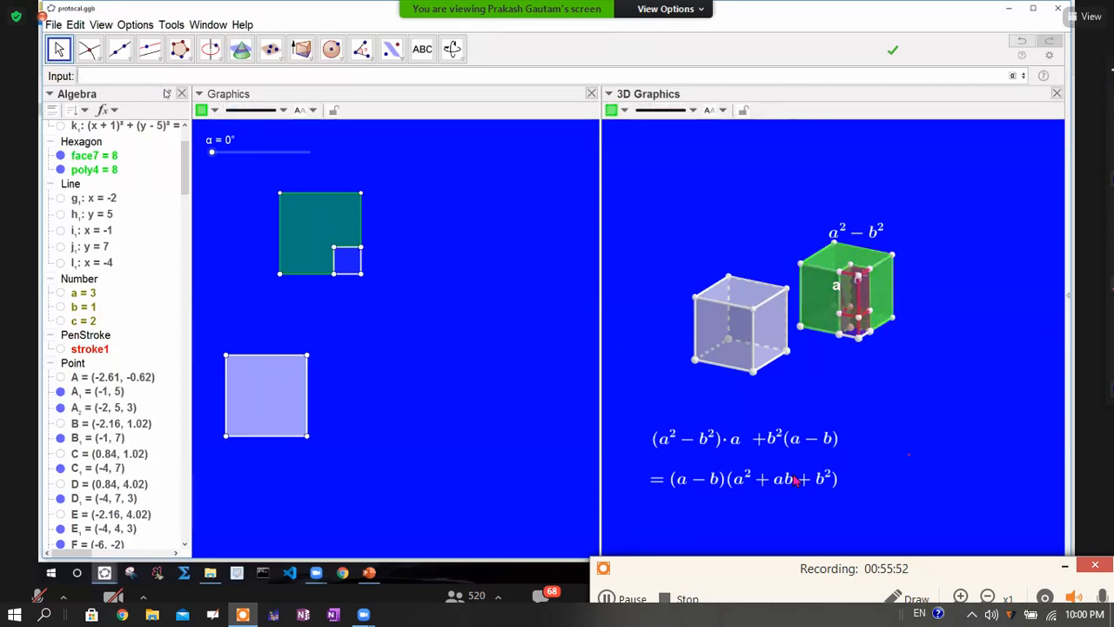
Step: Test the rotation by setting slider α to 360° and then 156°, and turn on the slider's animation
{"action": "left_click", "coordinate": [457, 291]}
{"action": "left_click_drag", "start_coordinate": [221, 158], "coordinate": [320, 175]}
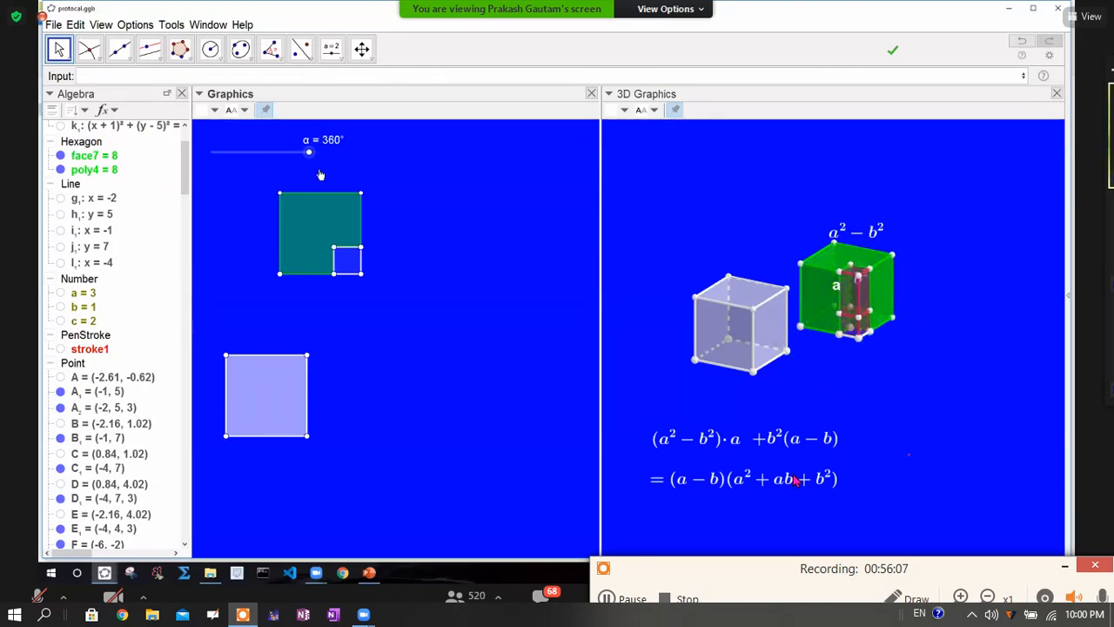
{"action": "mouse_move", "coordinate": [249, 162]}
{"action": "left_mouse_down"}
{"action": "mouse_move", "coordinate": [271, 167]}
{"action": "mouse_move", "coordinate": [273, 144]}
{"action": "mouse_move", "coordinate": [336, 176]}
{"action": "mouse_move", "coordinate": [267, 154]}
{"action": "mouse_move", "coordinate": [253, 161]}
{"action": "left_mouse_up"}
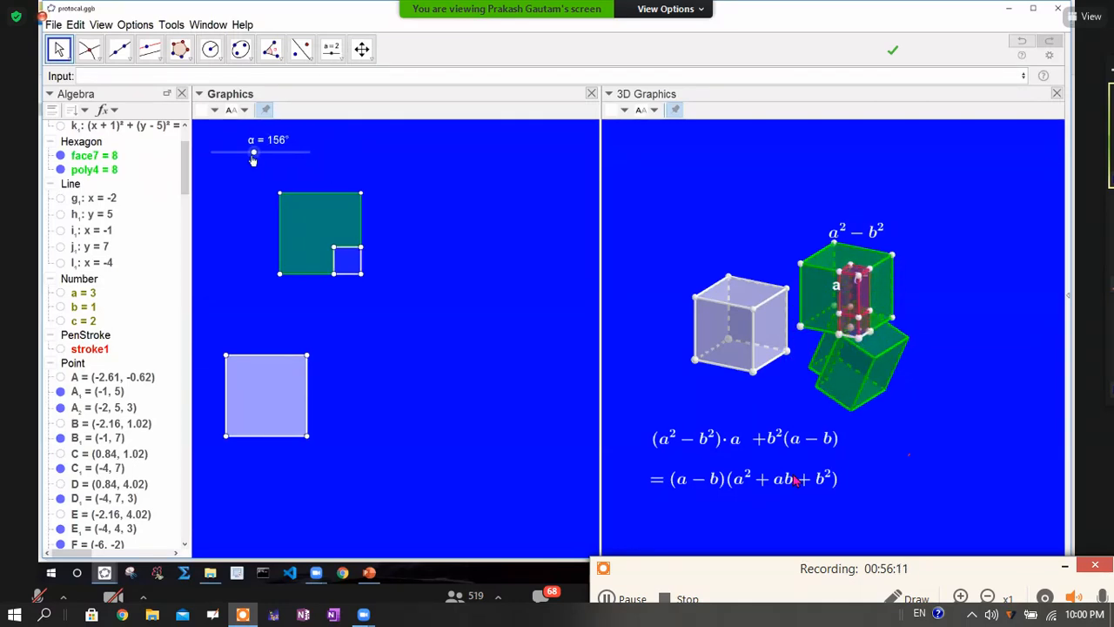
{"action": "right_click", "coordinate": [253, 156]}
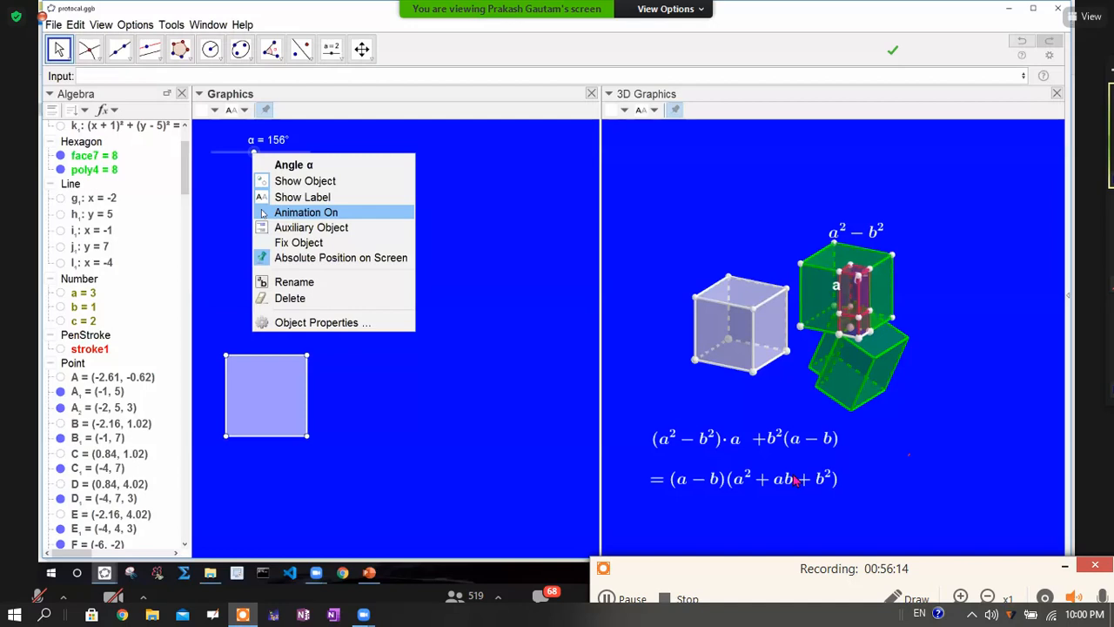
{"action": "left_click", "coordinate": [263, 214]}
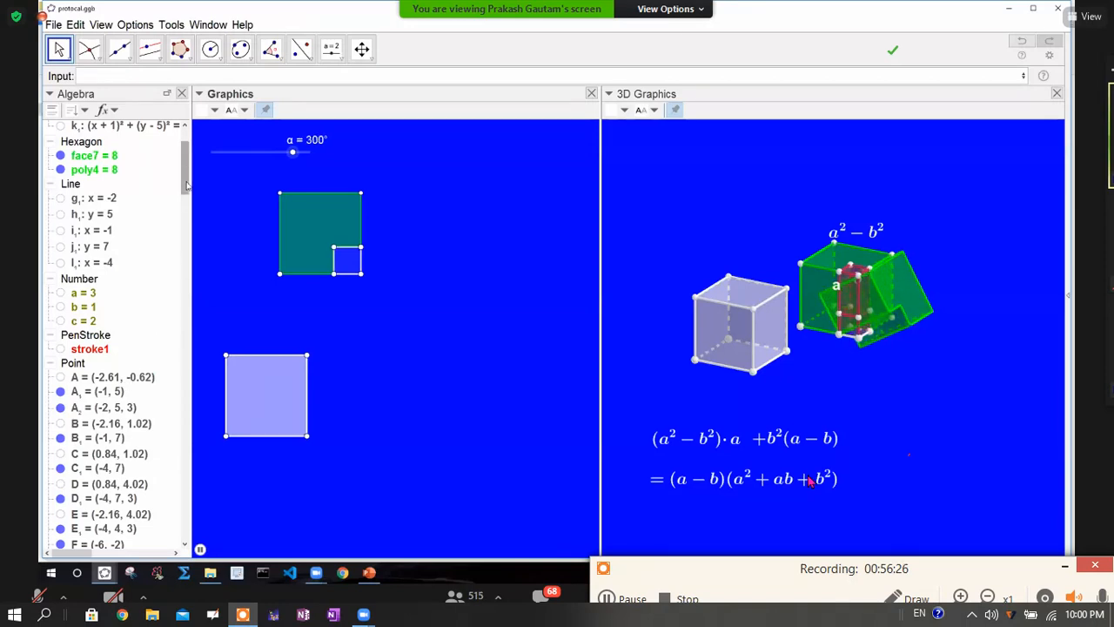
Step: Hide the original prism u and small prism t₁, and toggle the visibility of prism u₁ while the rotation plays
{"action": "scroll", "coordinate": [159, 301], "scroll_direction": "down", "scroll_amount": 10}
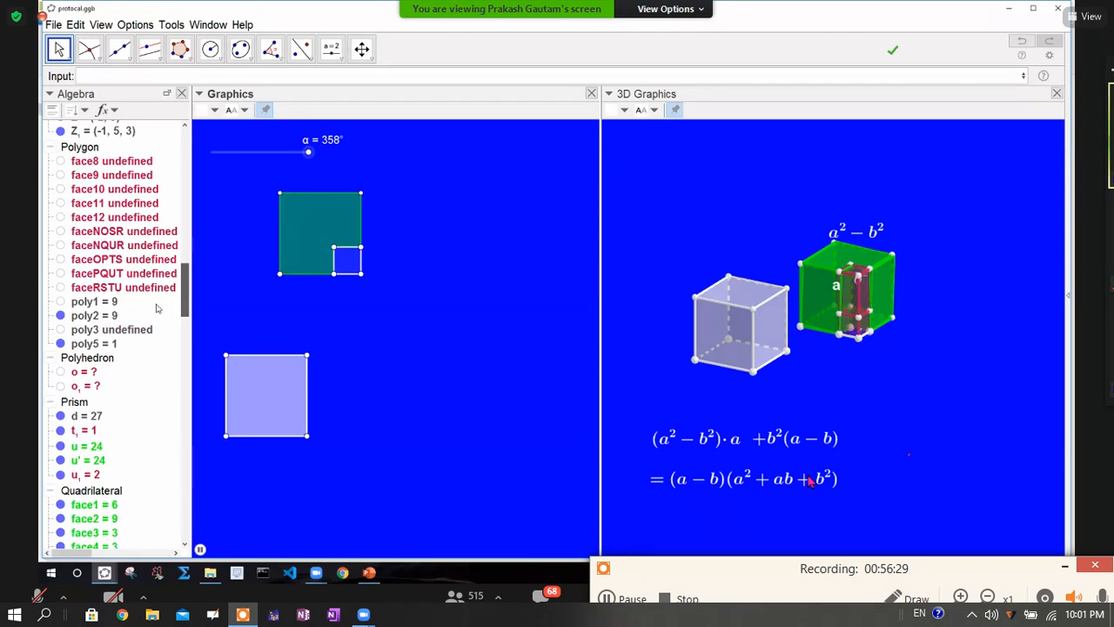
{"action": "left_click", "coordinate": [60, 445]}
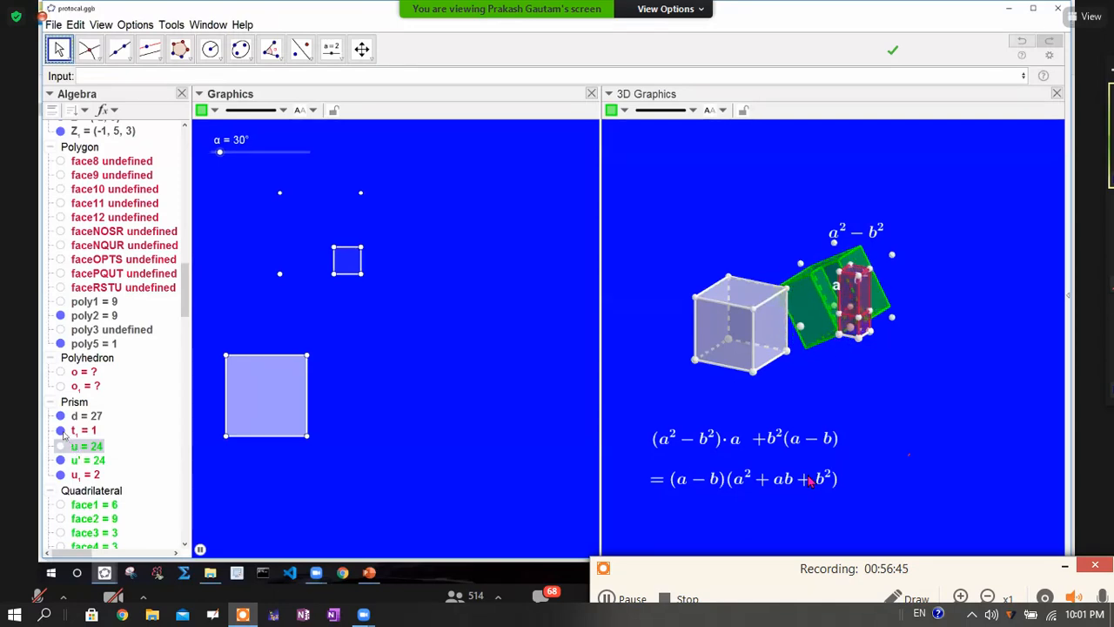
{"action": "left_click", "coordinate": [60, 431]}
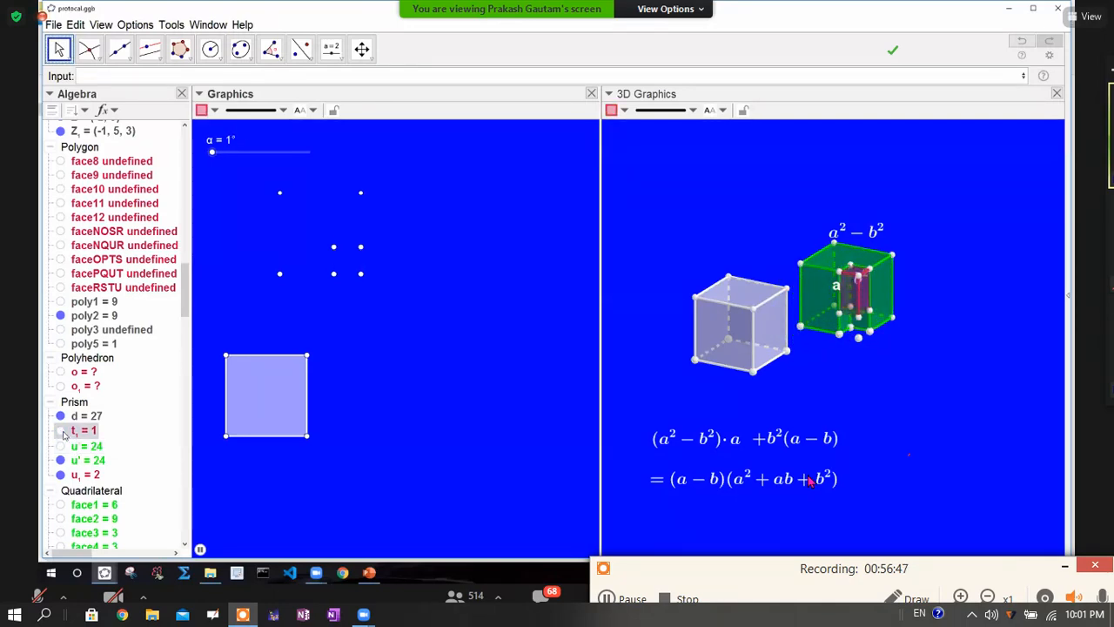
{"action": "left_click", "coordinate": [61, 475]}
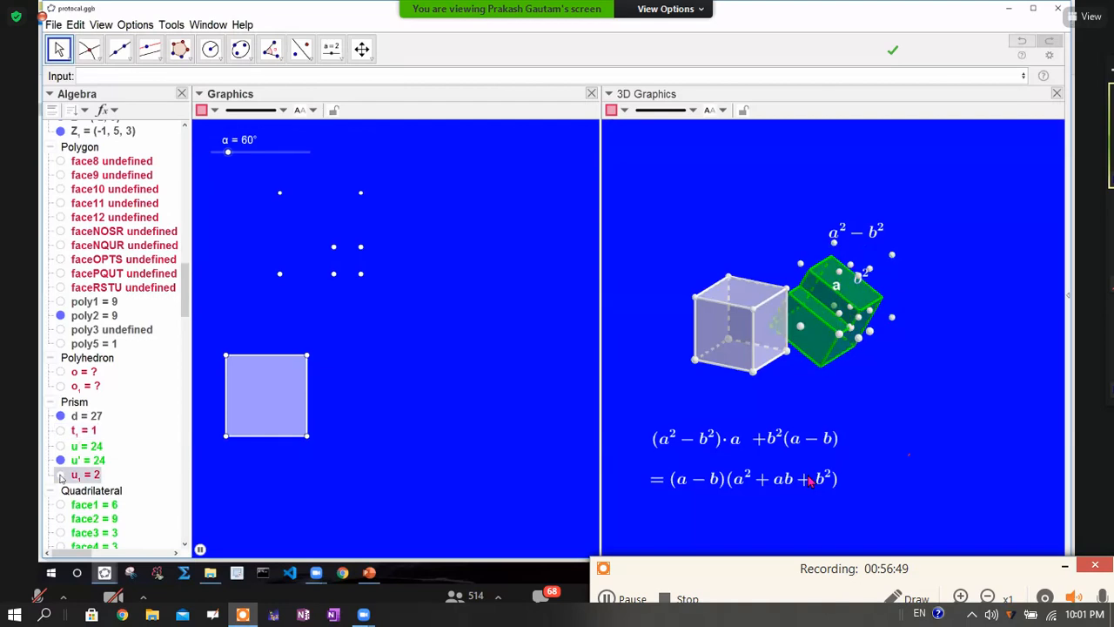
{"action": "left_click", "coordinate": [401, 389]}
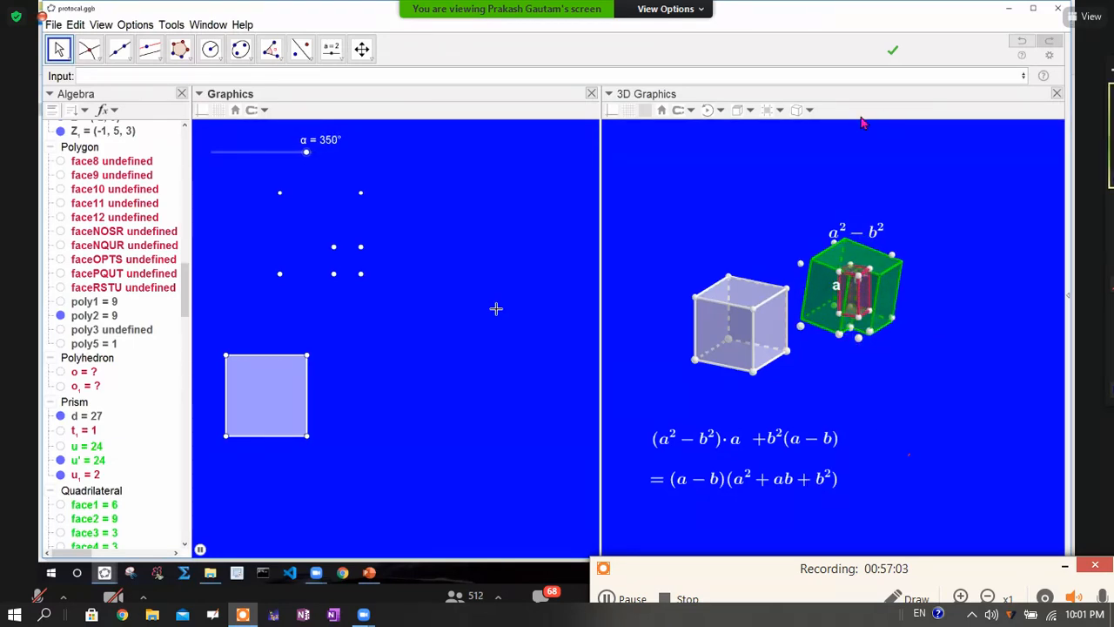
{"action": "left_click", "coordinate": [606, 599]}
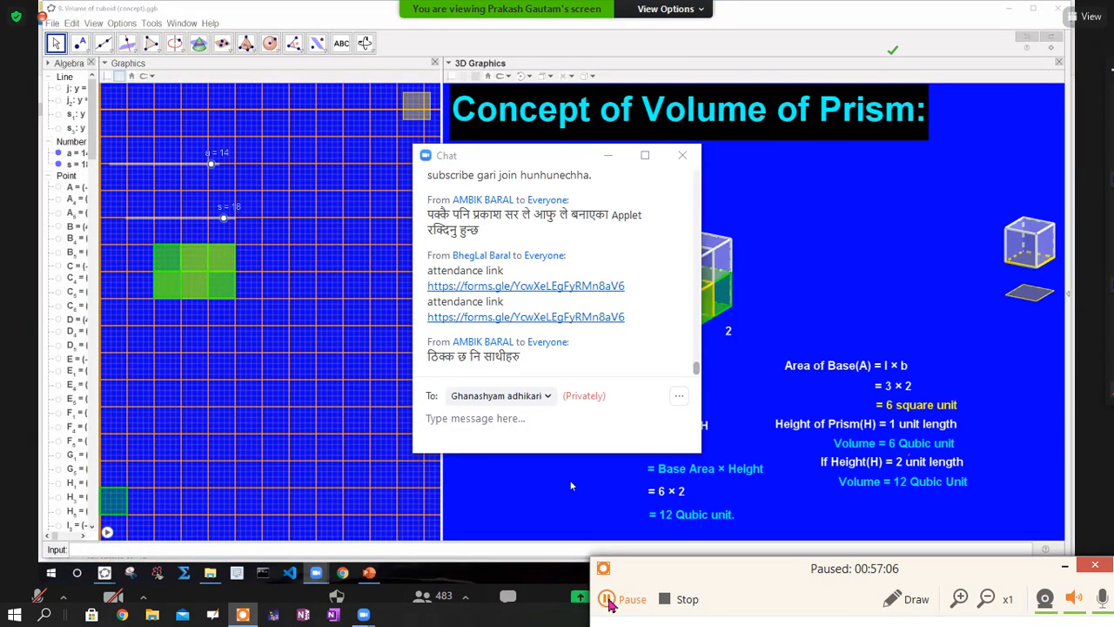
{"action": "left_click", "coordinate": [608, 601]}
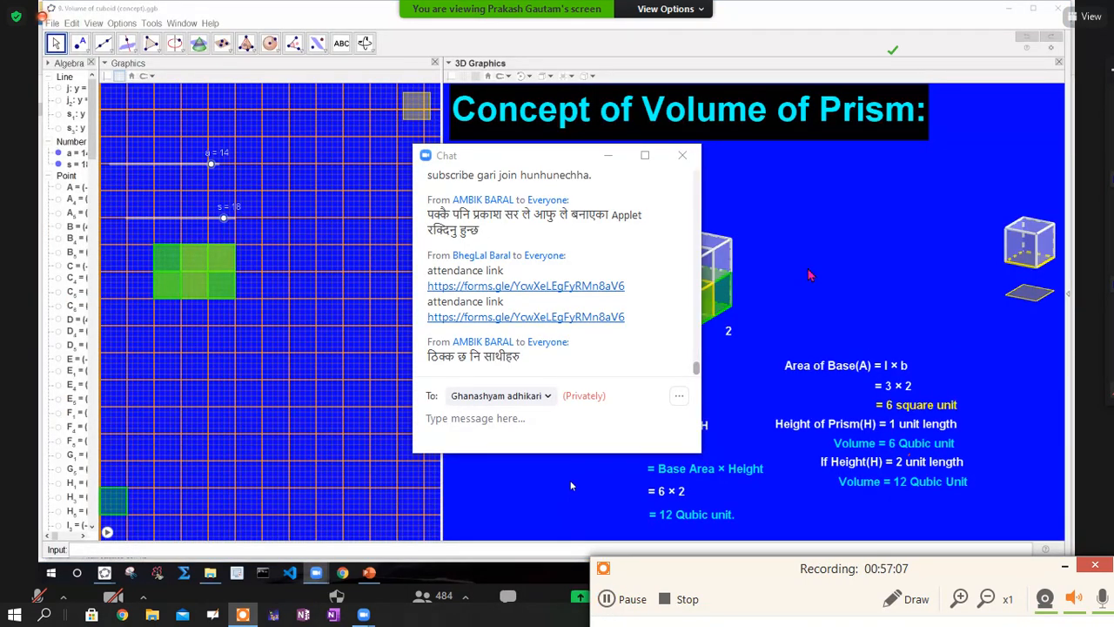
Step: Close the chat window and move several green and yellow unit squares out of the 3 × 2 base in the cuboid volume applet
{"action": "left_click", "coordinate": [682, 155]}
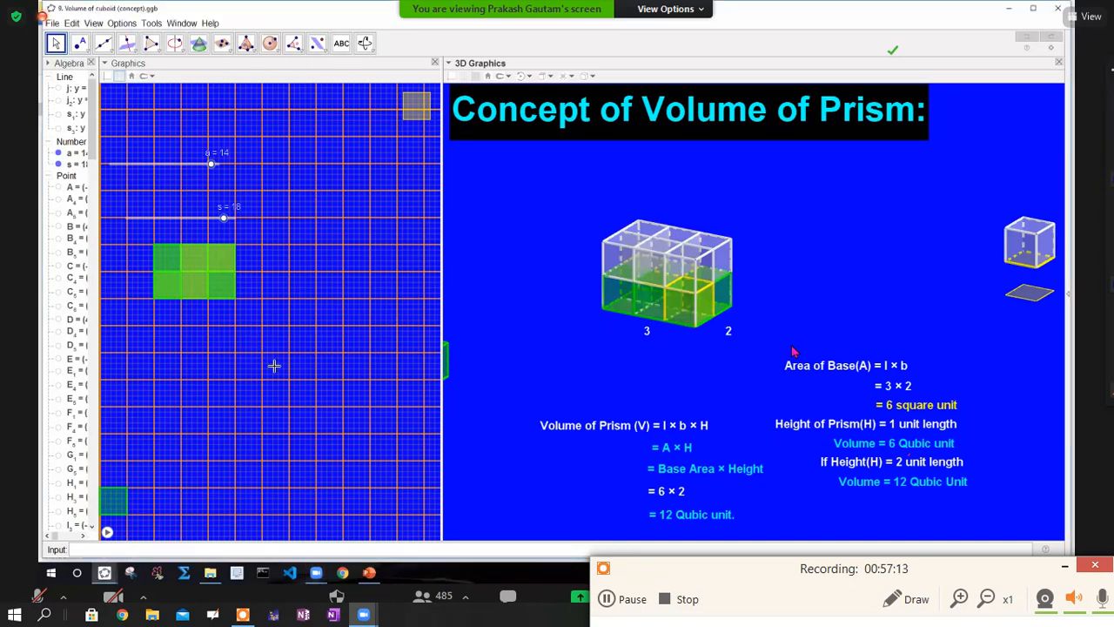
{"action": "left_click", "coordinate": [226, 296]}
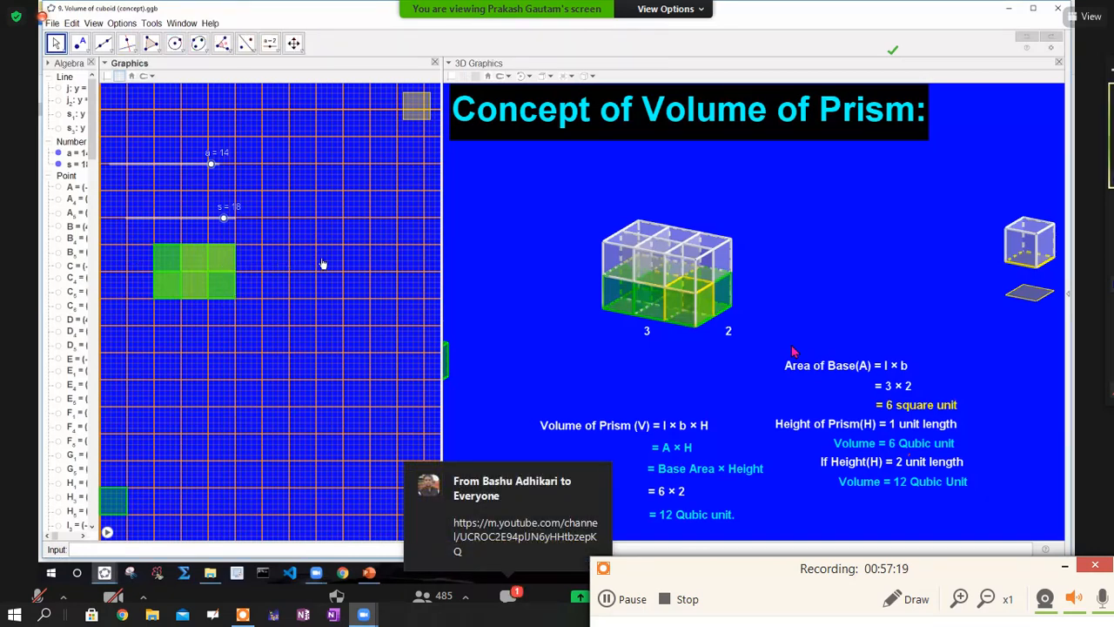
{"action": "left_click", "coordinate": [223, 261]}
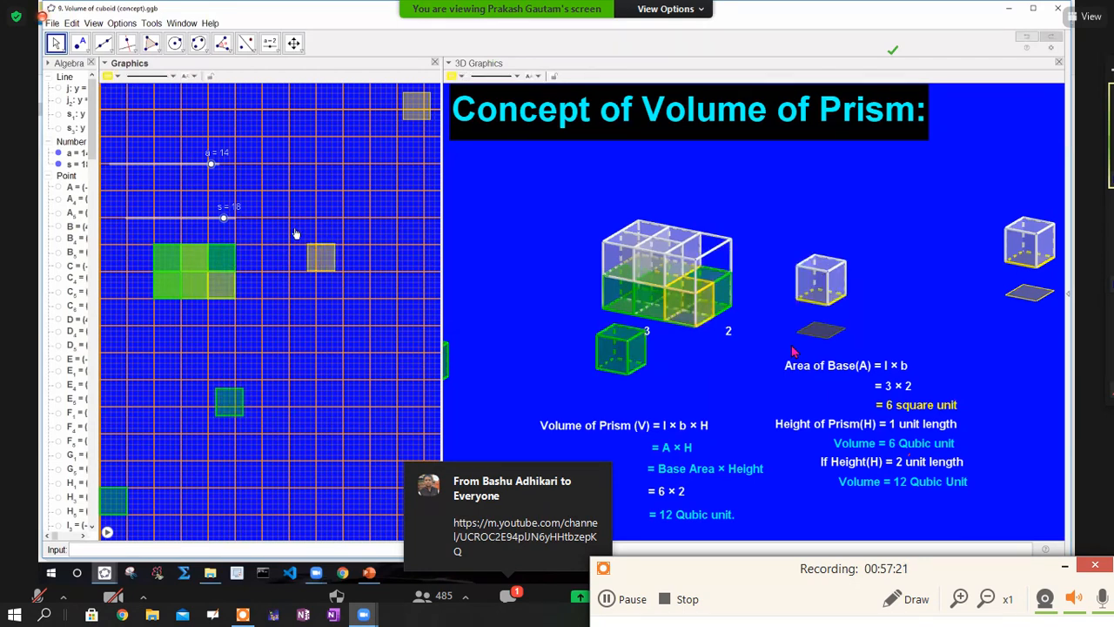
{"action": "left_click", "coordinate": [349, 209]}
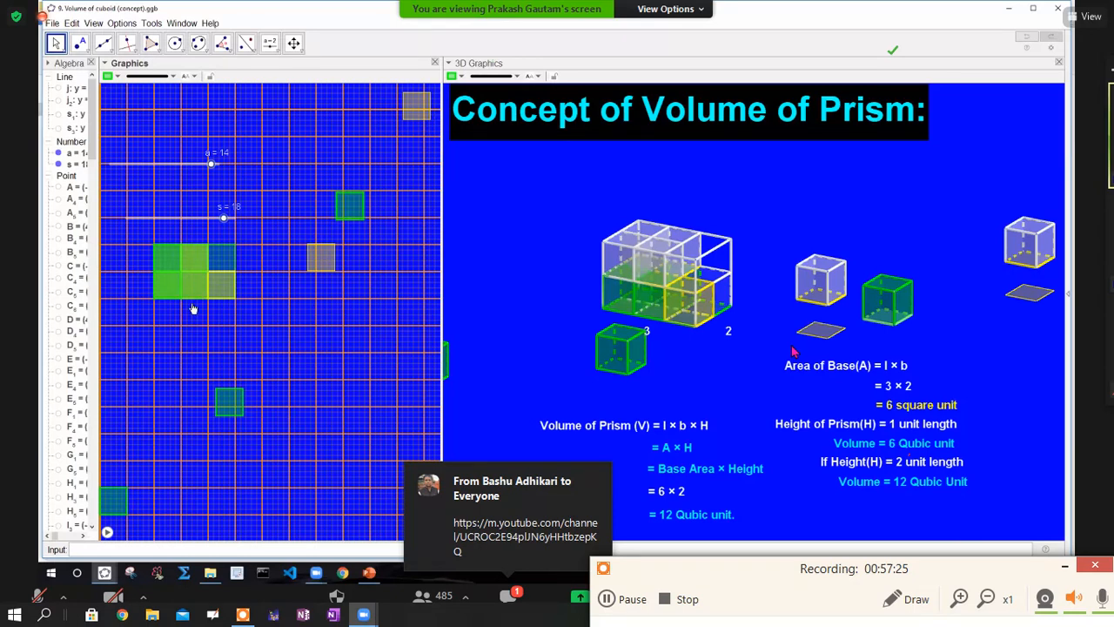
{"action": "left_click_drag", "start_coordinate": [174, 294], "coordinate": [119, 328]}
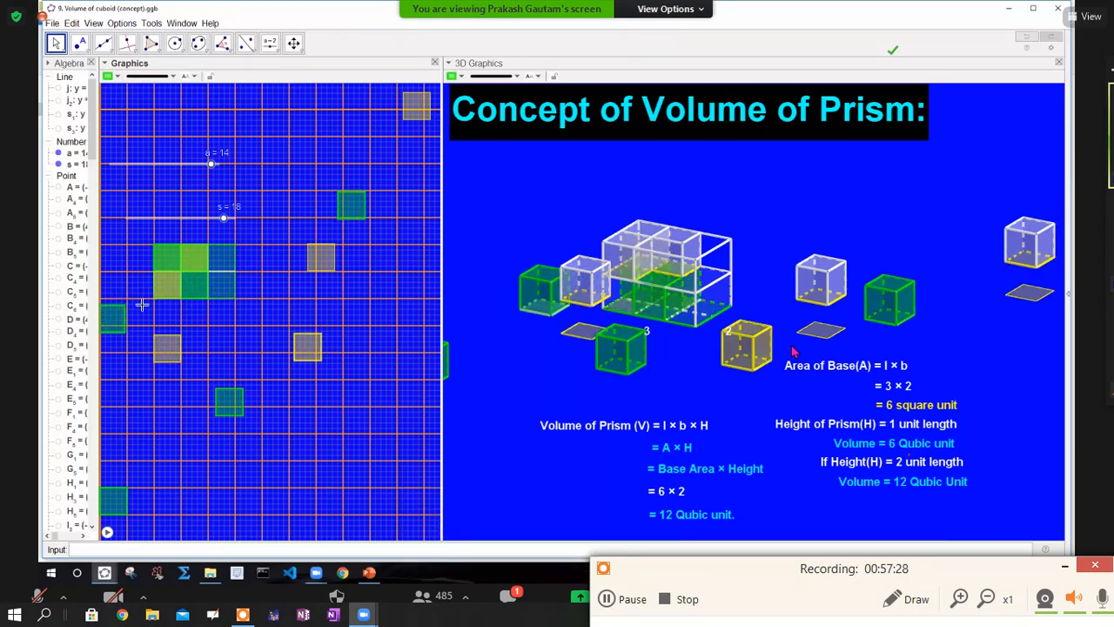
{"action": "left_click", "coordinate": [132, 251]}
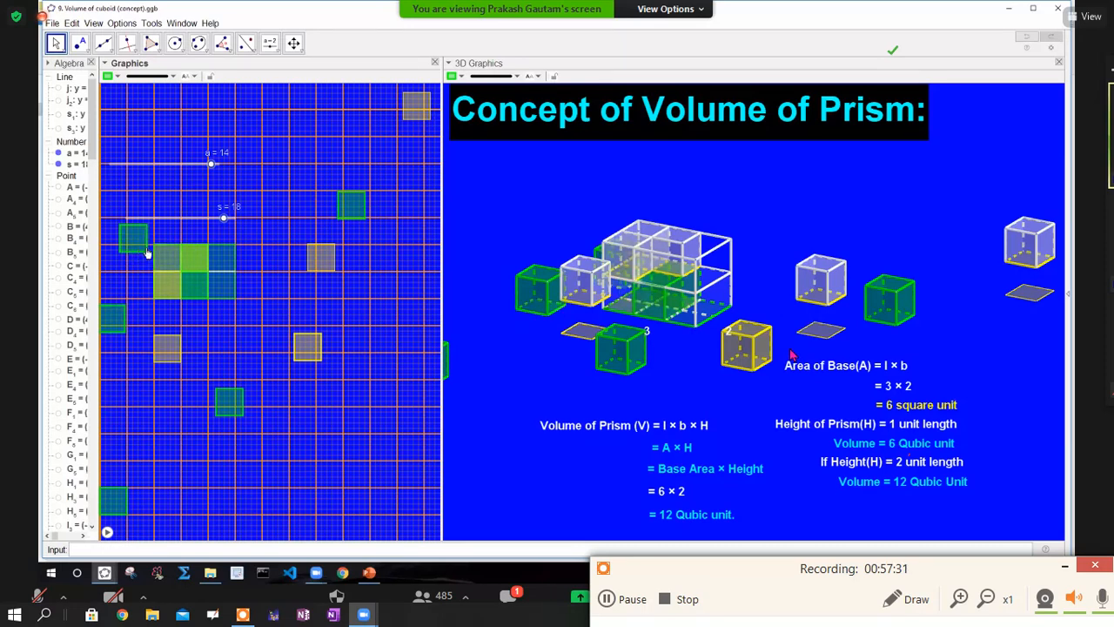
Step: Move loose green and yellow squares back into the 3 × 2 base, and place another yellow square a little below it
{"action": "left_click_drag", "start_coordinate": [166, 264], "coordinate": [170, 267]}
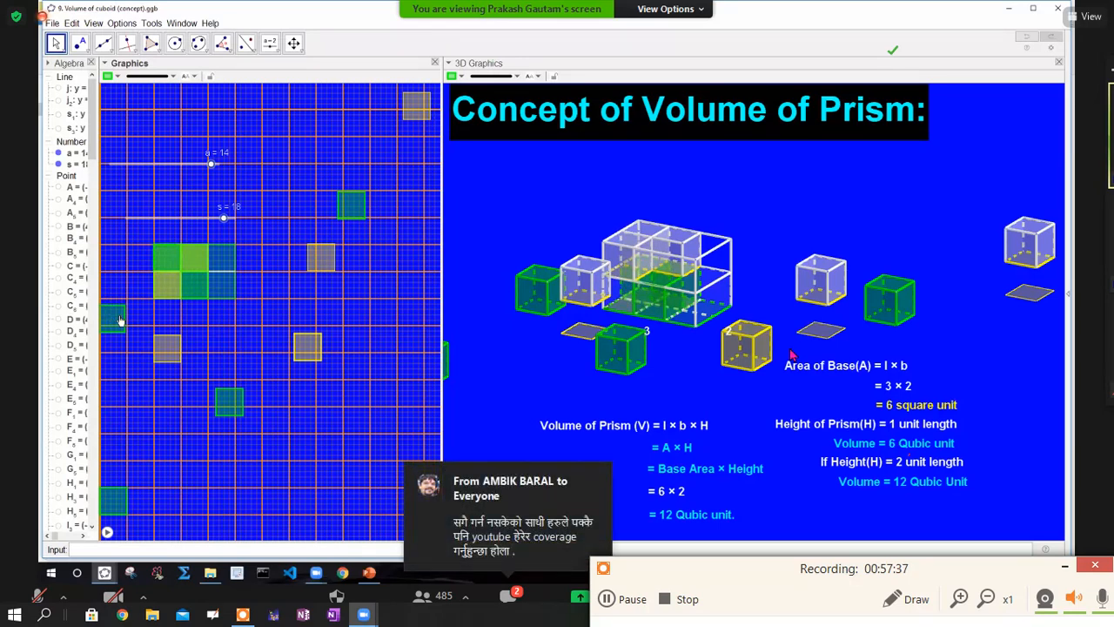
{"action": "left_click_drag", "start_coordinate": [191, 345], "coordinate": [213, 260]}
{"action": "left_click_drag", "start_coordinate": [246, 315], "coordinate": [270, 326]}
{"action": "left_click_drag", "start_coordinate": [273, 377], "coordinate": [292, 360]}
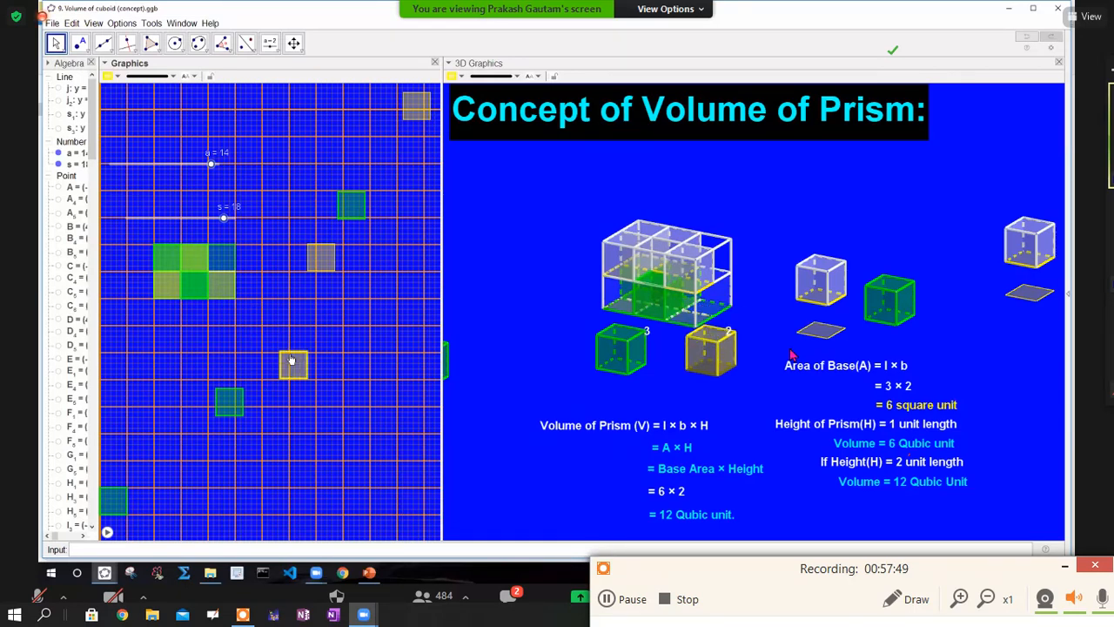
{"action": "left_click_drag", "start_coordinate": [291, 359], "coordinate": [288, 339]}
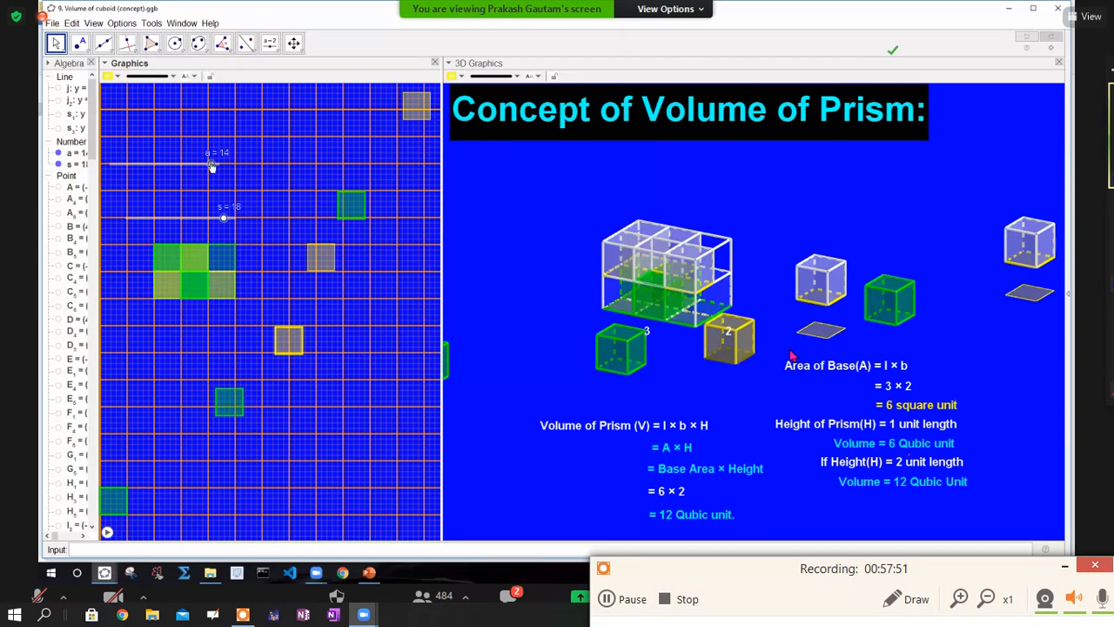